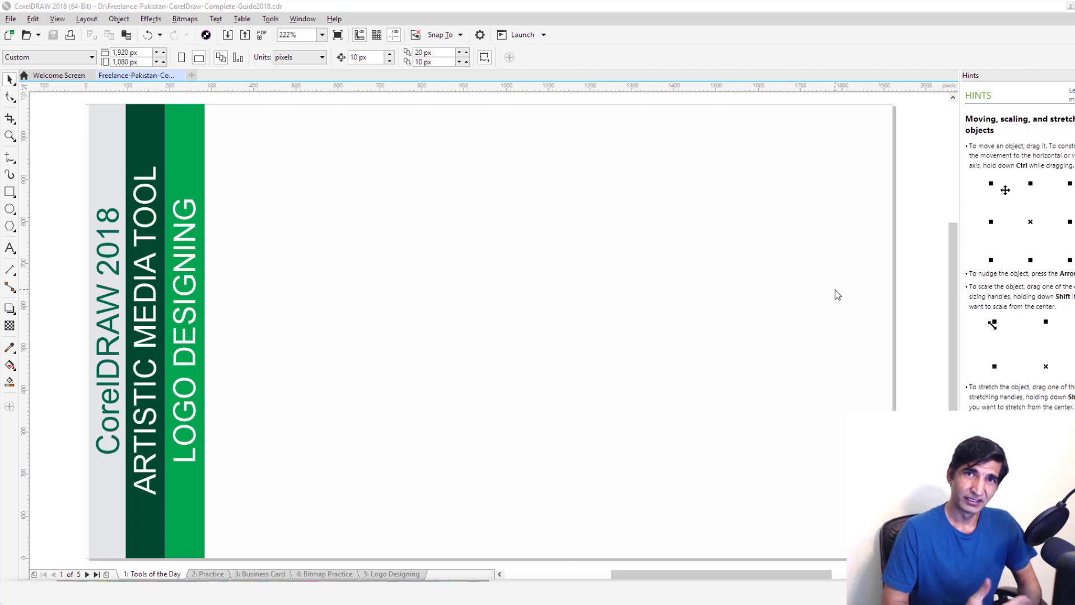
# - Activate the Artistic Media tool and set its freehand smoothing to 21, checking the preset strokes and the customizable tool options
pyautogui.click(10, 175)
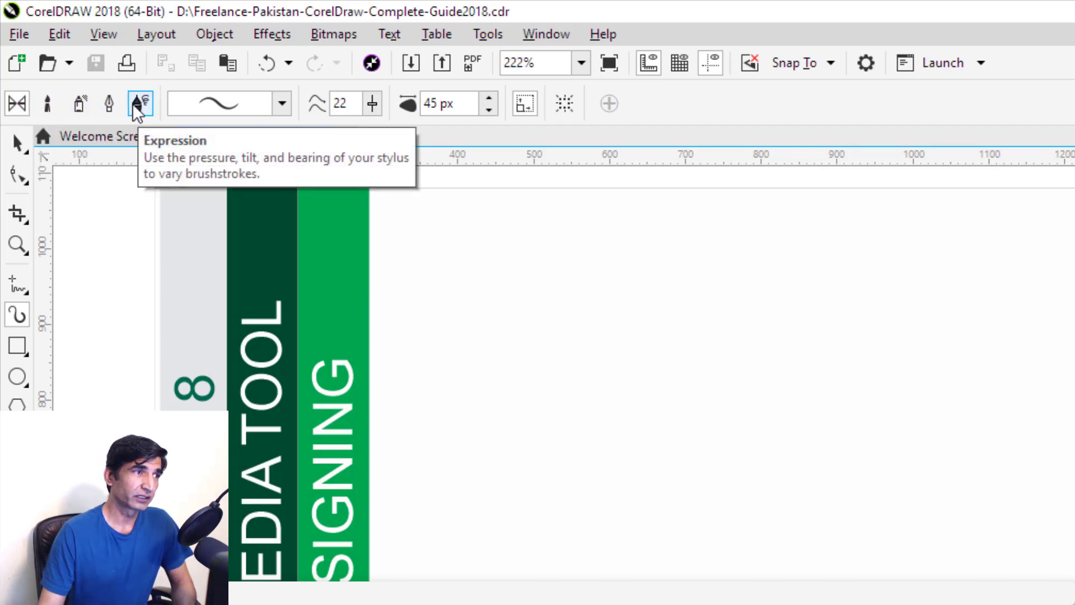
pyautogui.click(280, 107)
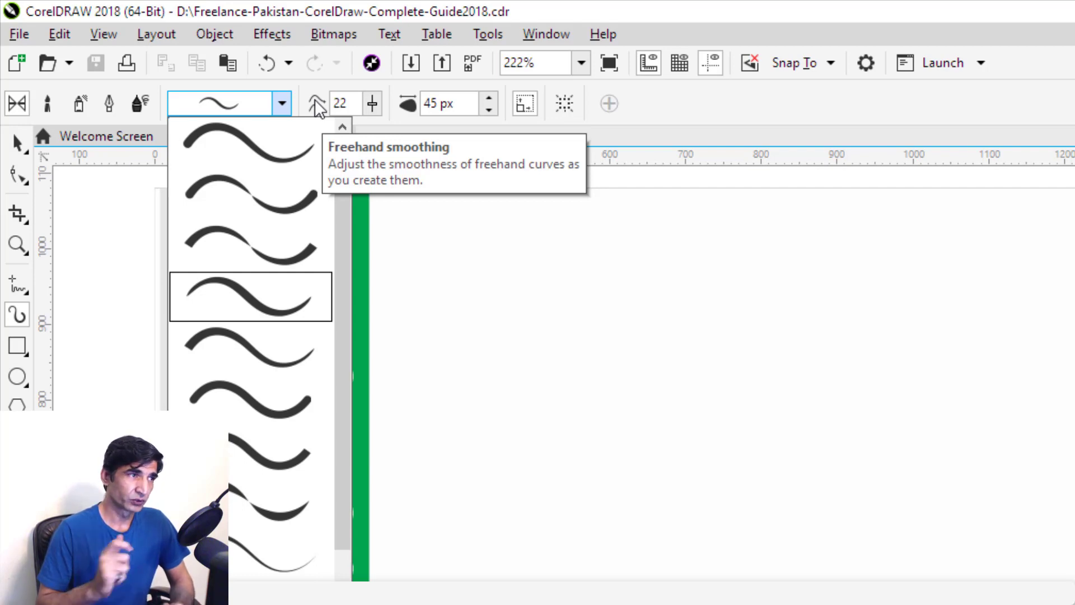
pyautogui.click(372, 104)
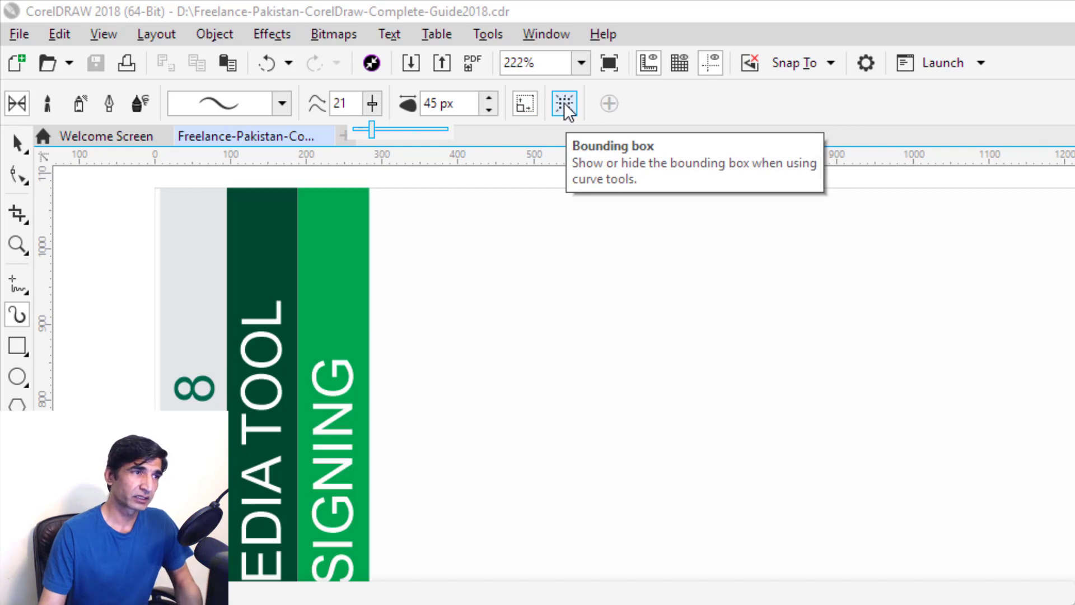
pyautogui.click(609, 104)
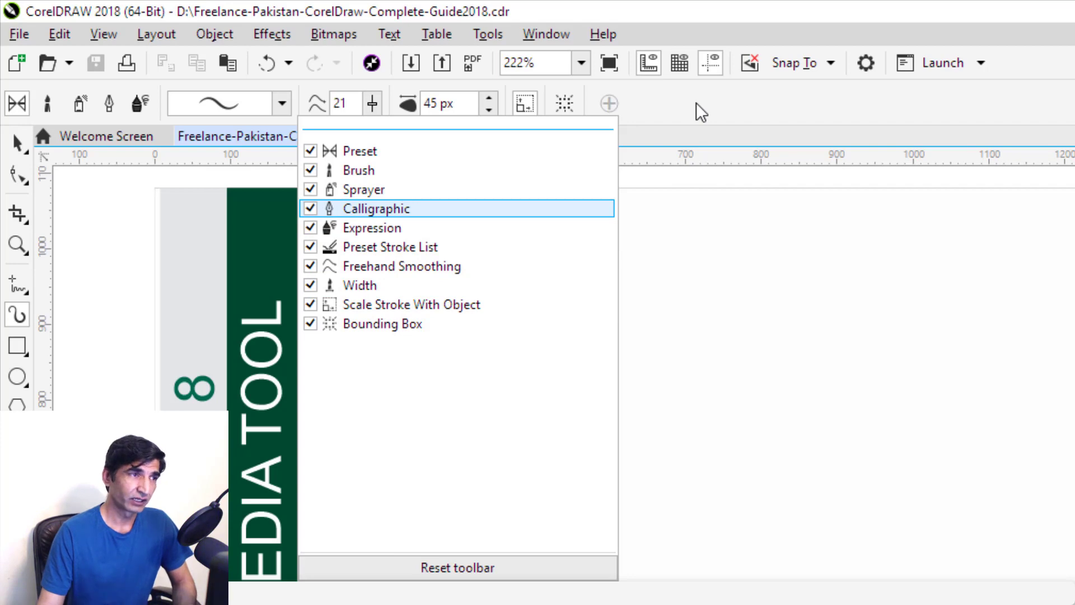
# - Choose a preset stroke tapering from thick to thin and draw a wavy stroke about 916 px wide across the upper page
pyautogui.click(282, 103)
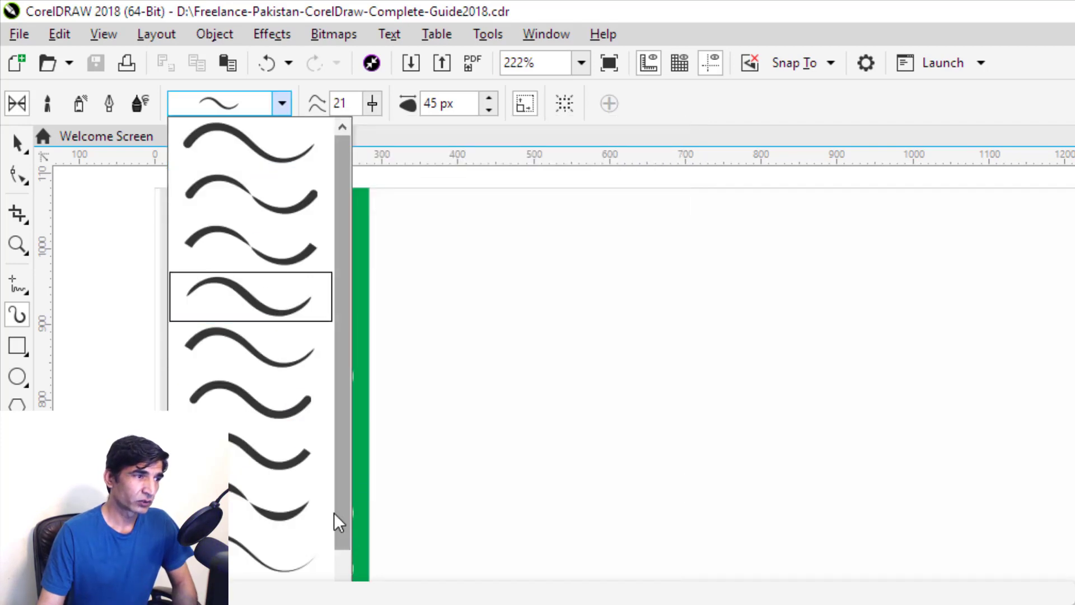
pyautogui.scroll(-5, 345, 471)
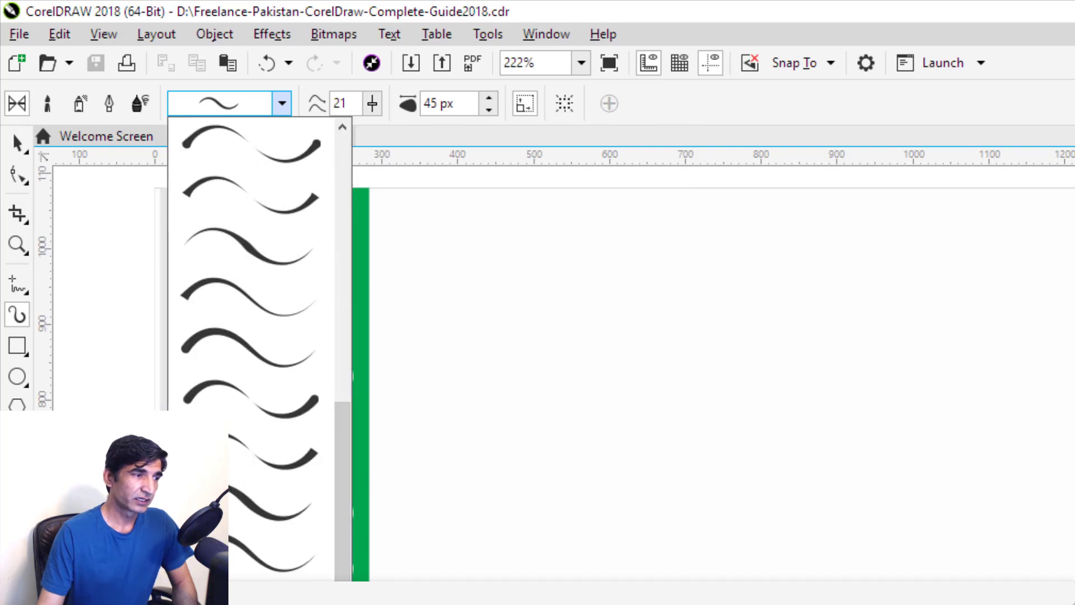
pyautogui.click(236, 554)
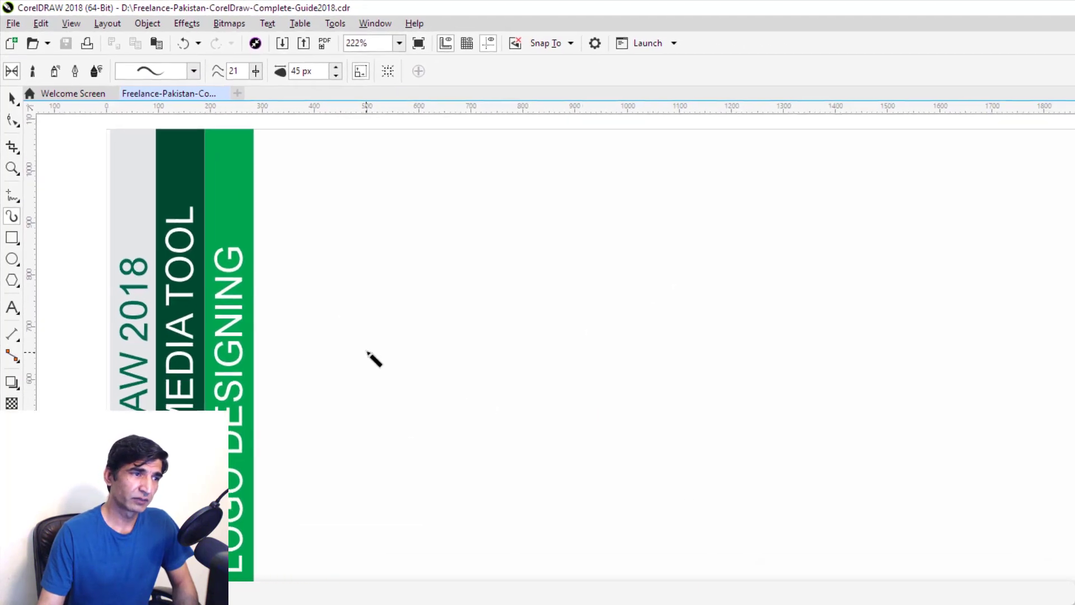
pyautogui.moveTo(395, 380)
pyautogui.mouseDown()
pyautogui.moveTo(505, 299)
pyautogui.moveTo(944, 213)
pyautogui.moveTo(929, 205)
pyautogui.mouseUp()
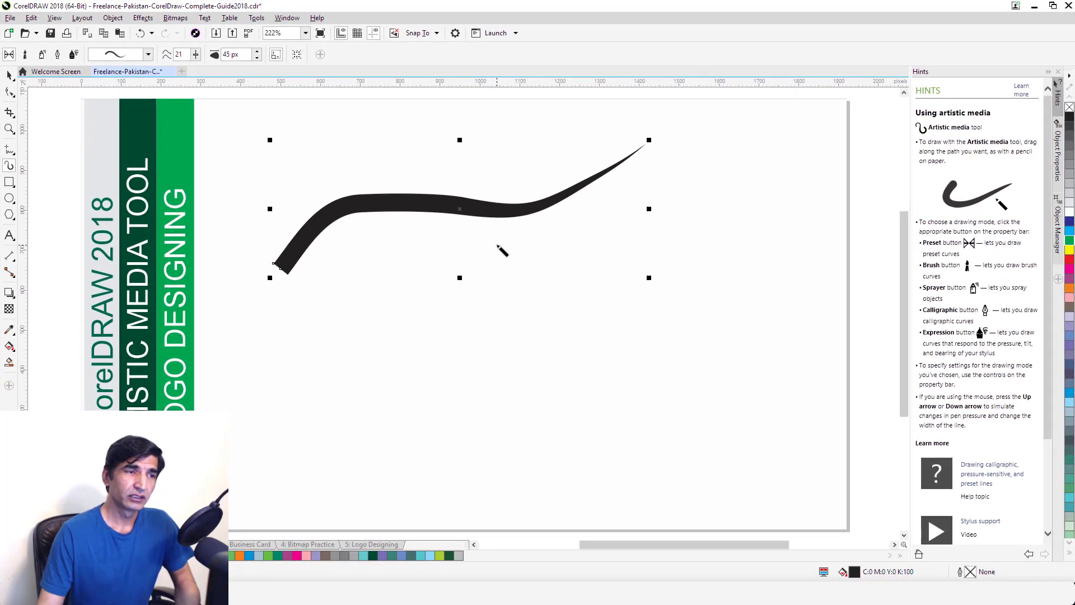
# - Set freehand smoothing to 100 and draw a long curved stroke with a short tapered stroke beneath it on the page's lower right
pyautogui.click(196, 54)
pyautogui.moveTo(199, 68); pyautogui.dragTo(259, 77)
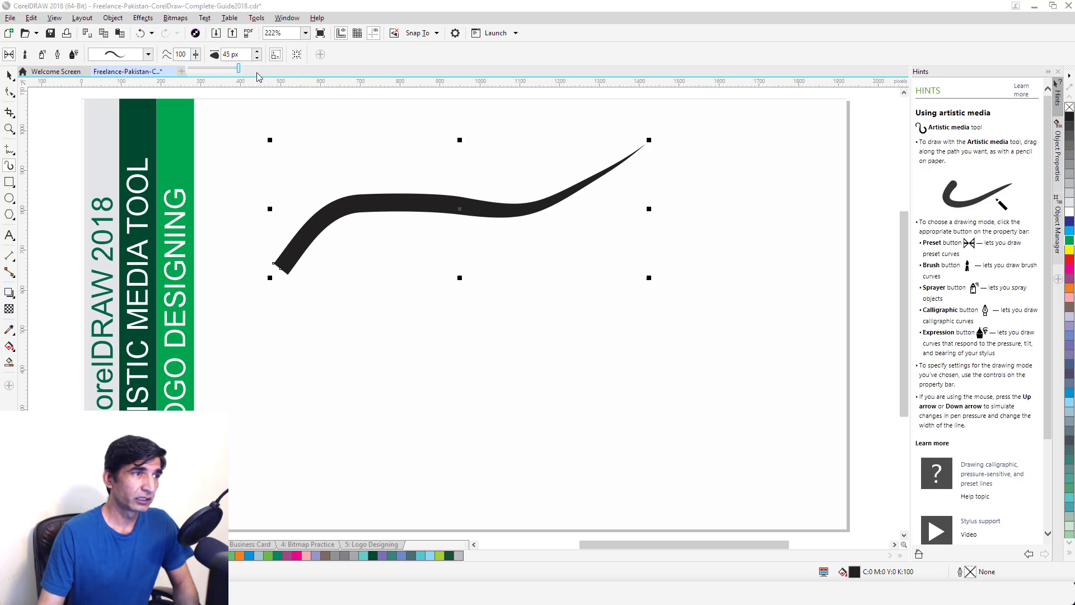
pyautogui.moveTo(784, 280)
pyautogui.mouseDown()
pyautogui.moveTo(707, 331)
pyautogui.moveTo(579, 376)
pyautogui.moveTo(563, 419)
pyautogui.mouseUp()
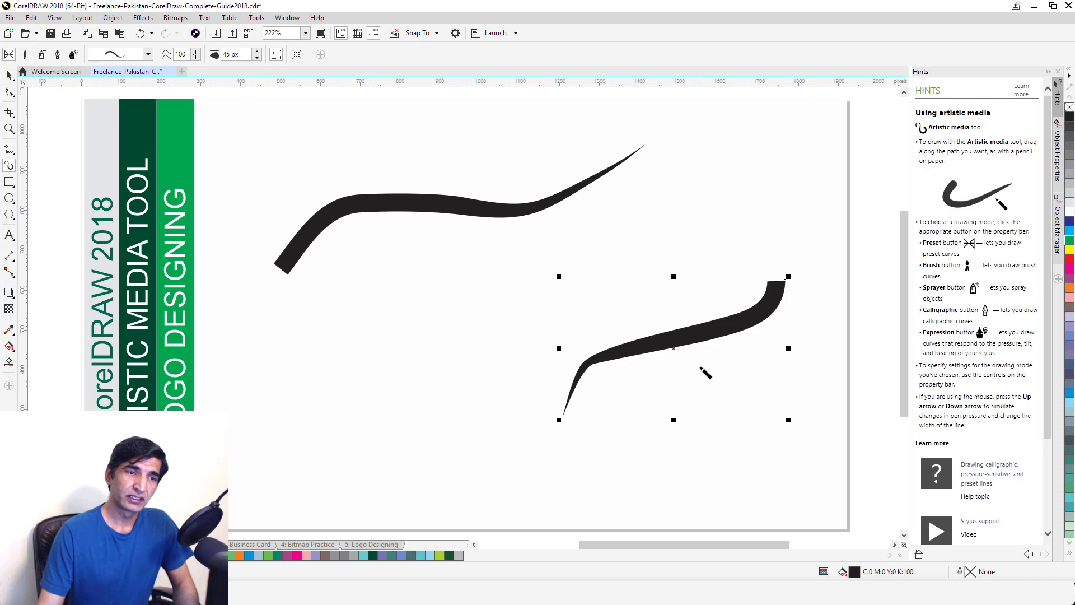
pyautogui.moveTo(694, 367); pyautogui.dragTo(743, 494)
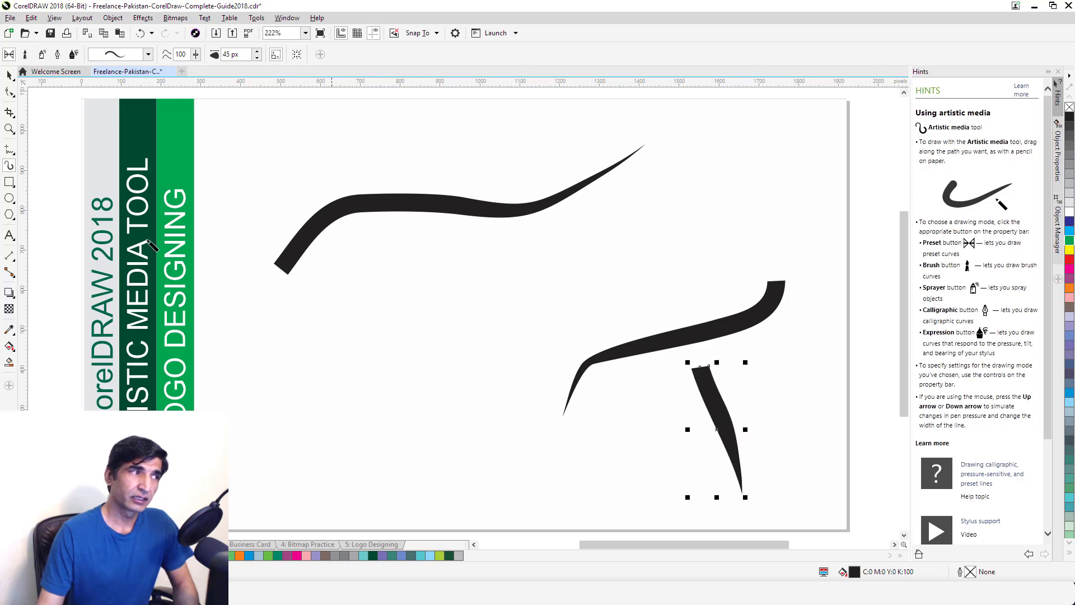
# - Reshape the short stroke with the Shape tool by moving its thick end node upward, bending the curve and deleting its middle node
pyautogui.click(9, 75)
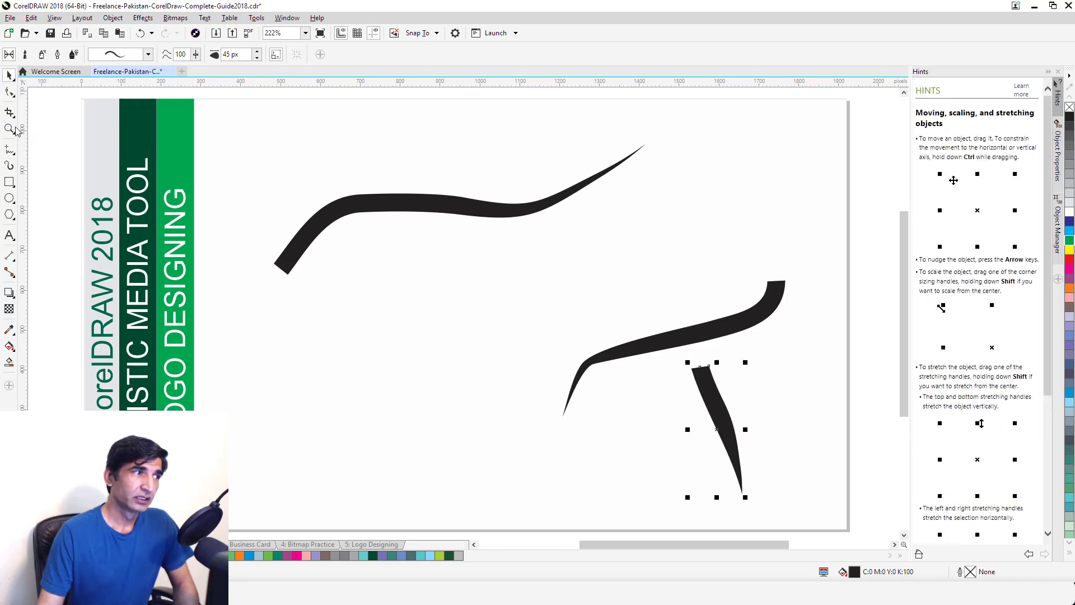
pyautogui.click(9, 92)
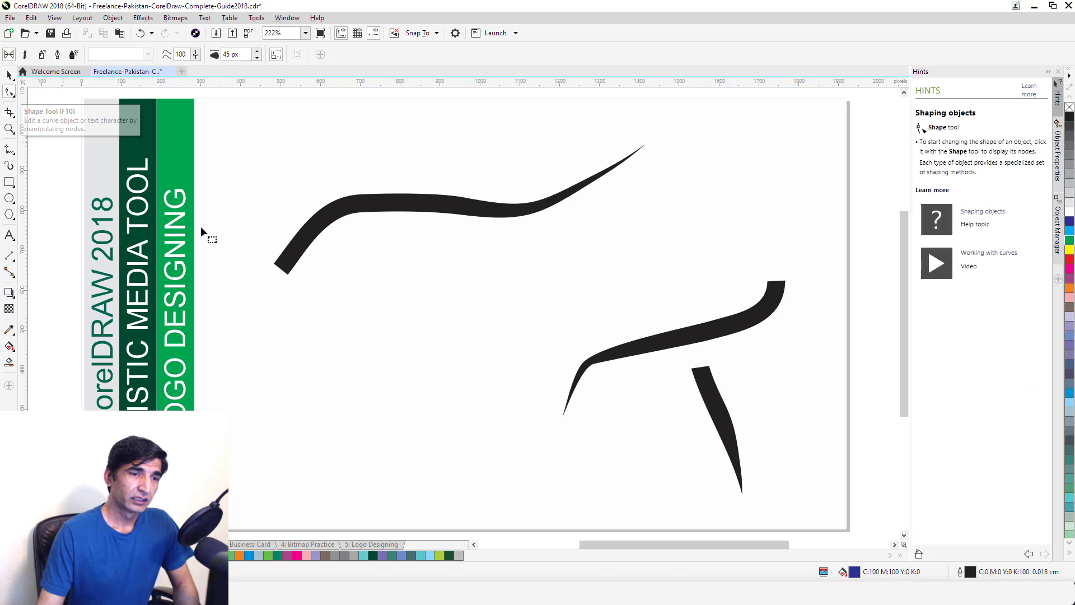
pyautogui.click(731, 442)
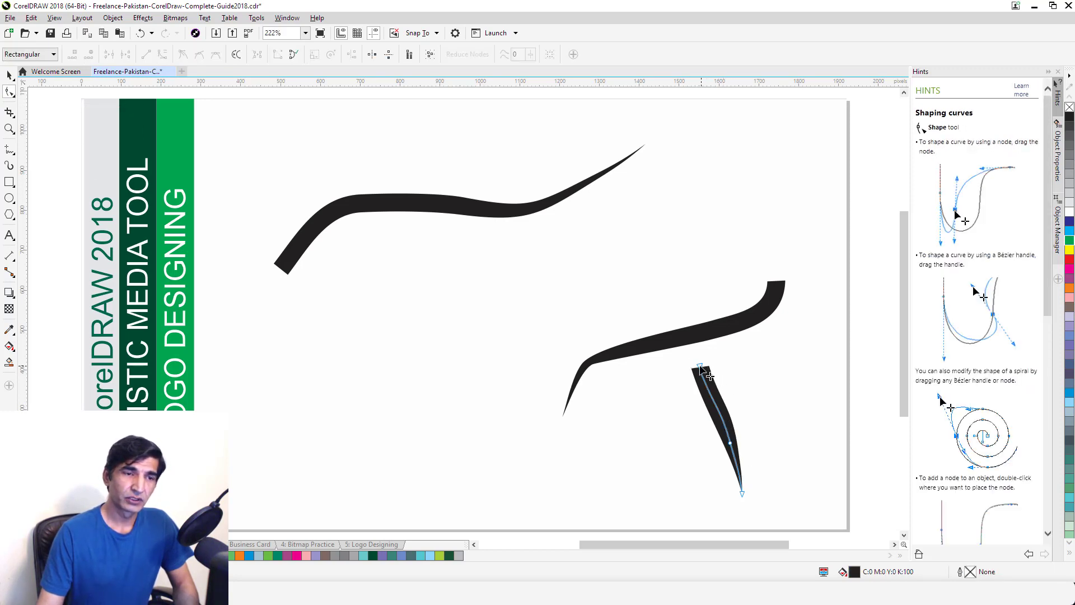
pyautogui.moveTo(703, 368); pyautogui.dragTo(695, 355)
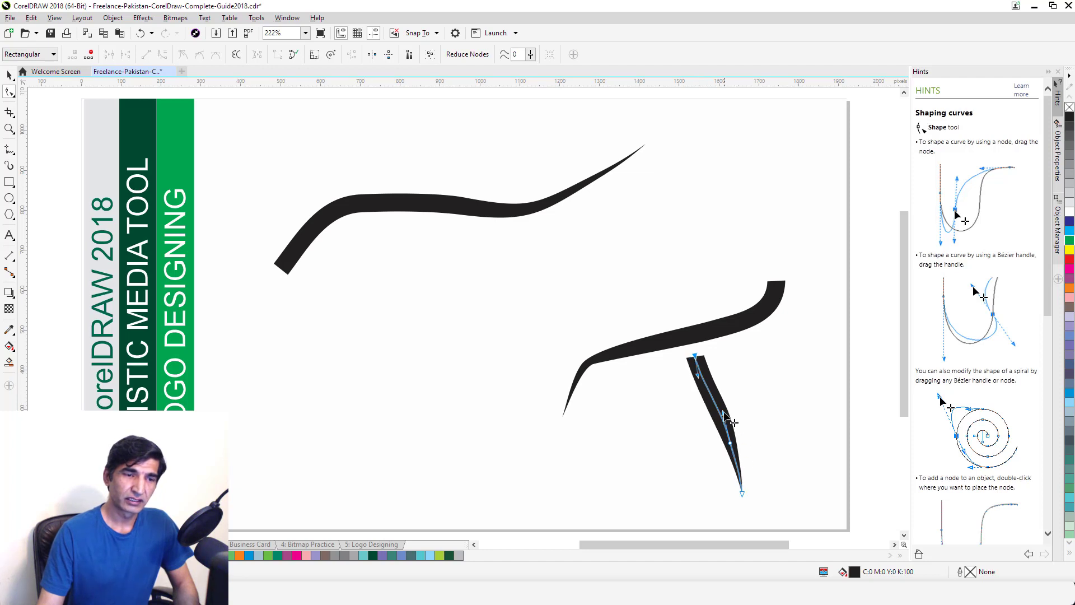
pyautogui.moveTo(724, 414)
pyautogui.mouseDown()
pyautogui.moveTo(747, 389)
pyautogui.moveTo(733, 369)
pyautogui.mouseUp()
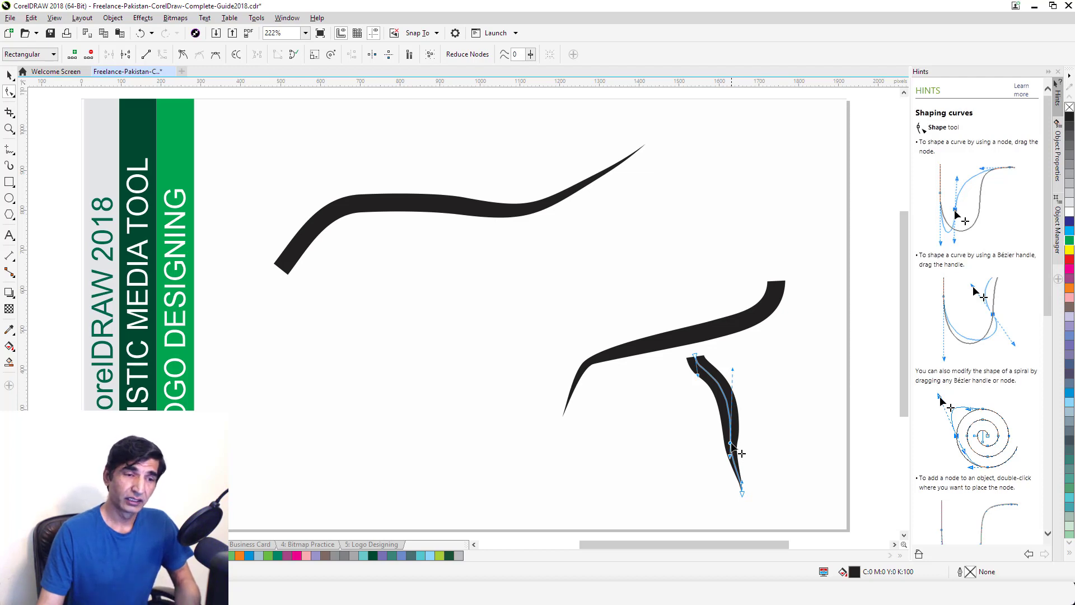
pyautogui.doubleClick(732, 444)
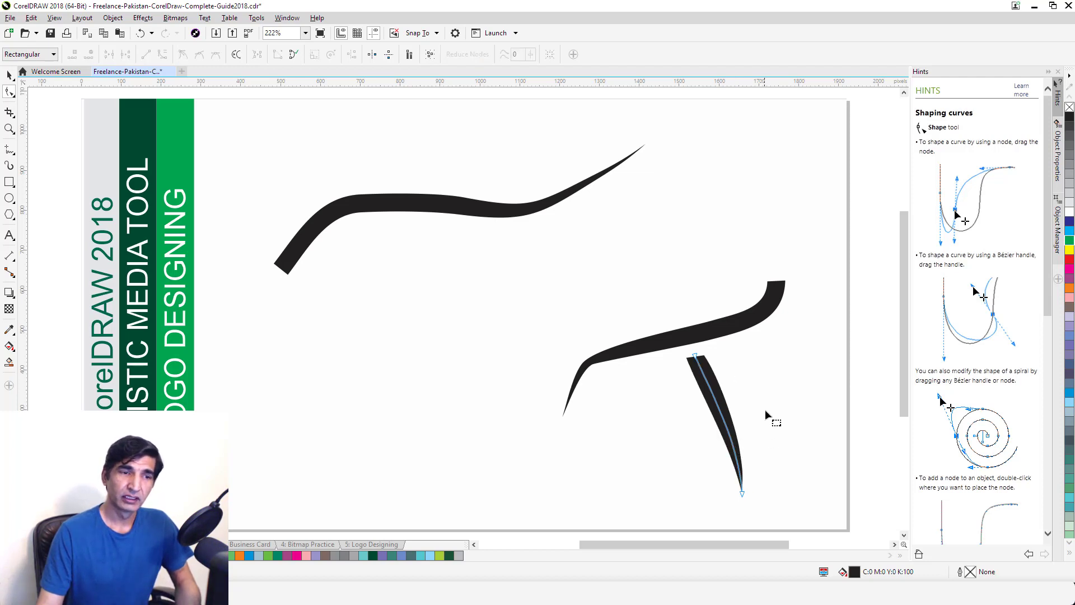
# - Reshape the long curved stroke above it by deleting the node near its thin end and moving its thick end node upward
pyautogui.click(733, 328)
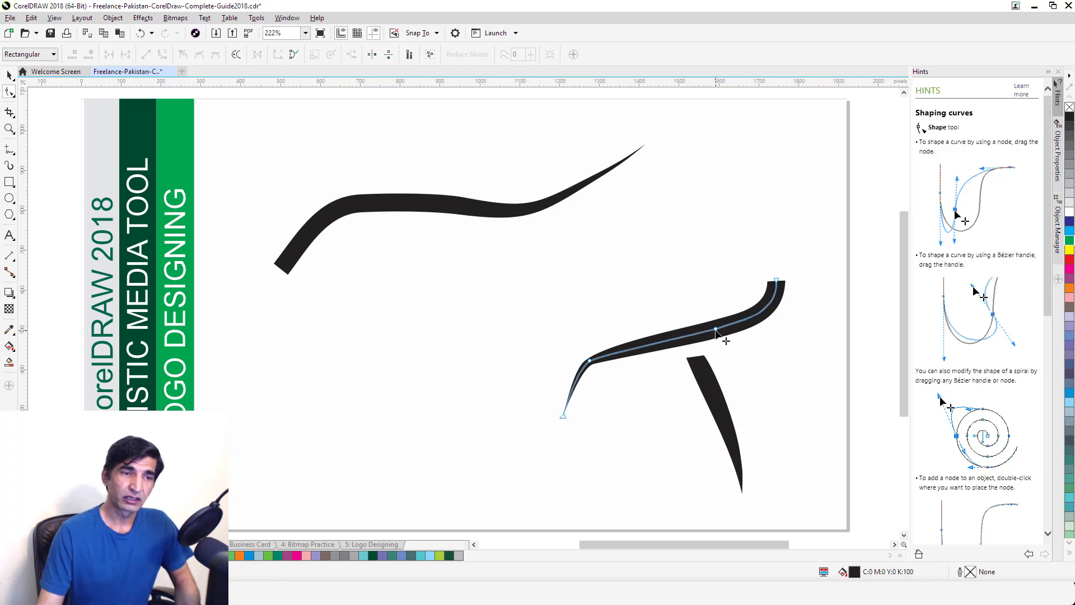
pyautogui.doubleClick(591, 361)
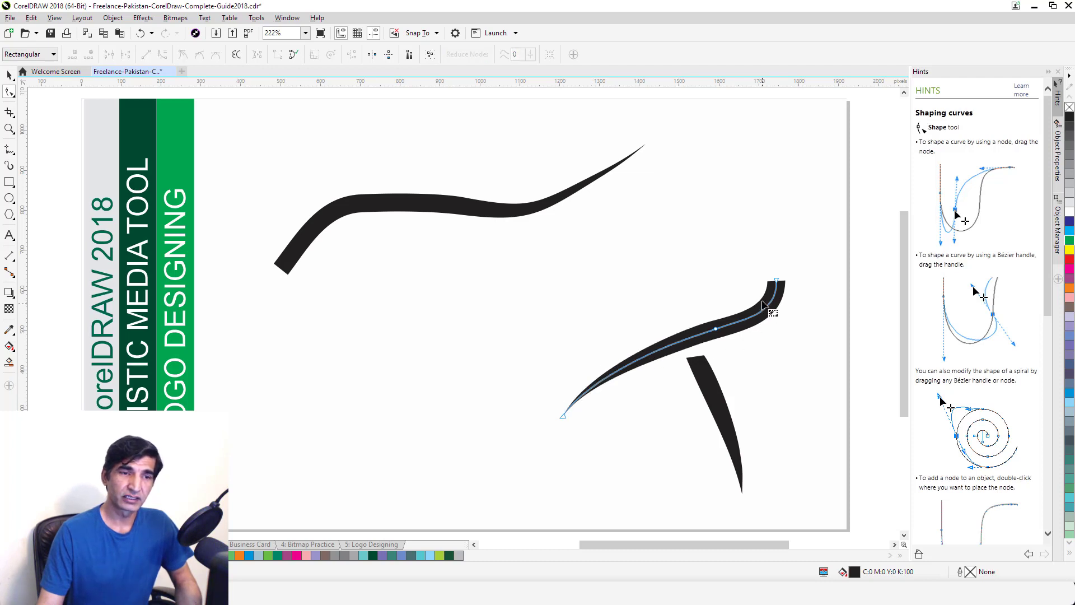
pyautogui.click(776, 281)
pyautogui.moveTo(777, 281); pyautogui.dragTo(783, 242)
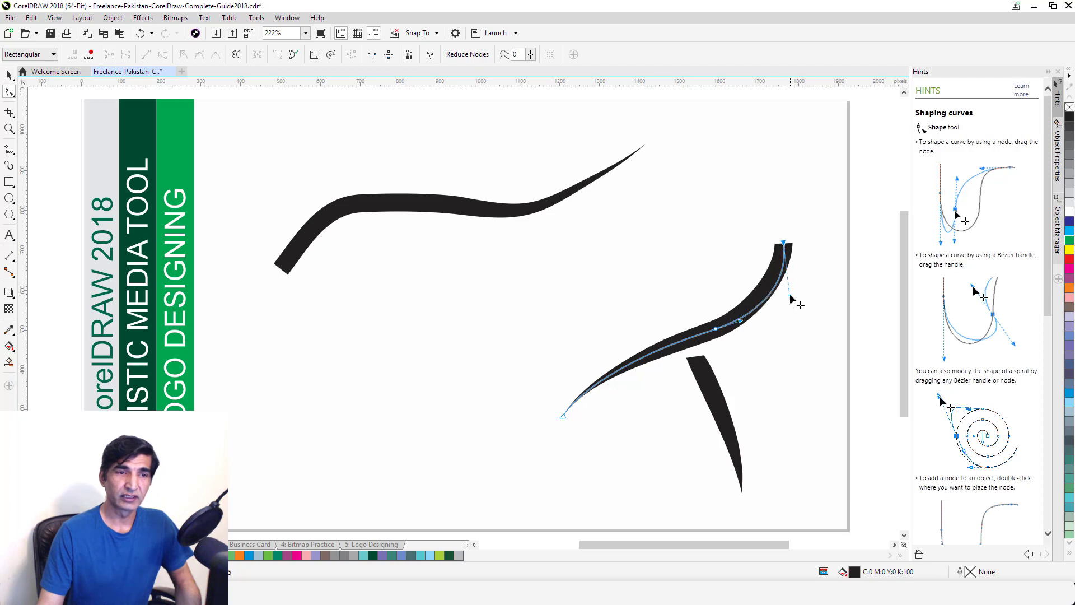
pyautogui.hotkey('ctrl', 'z')
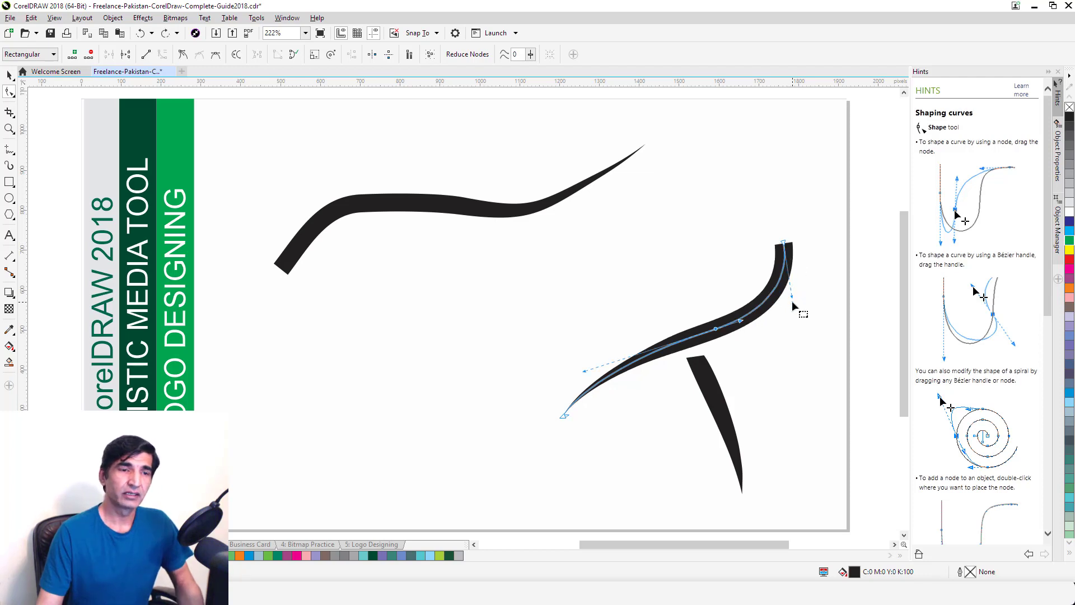
# - Move the reshaped long stroke and the short stroke beneath it up and to the left on the page
pyautogui.click(8, 75)
pyautogui.click(472, 288)
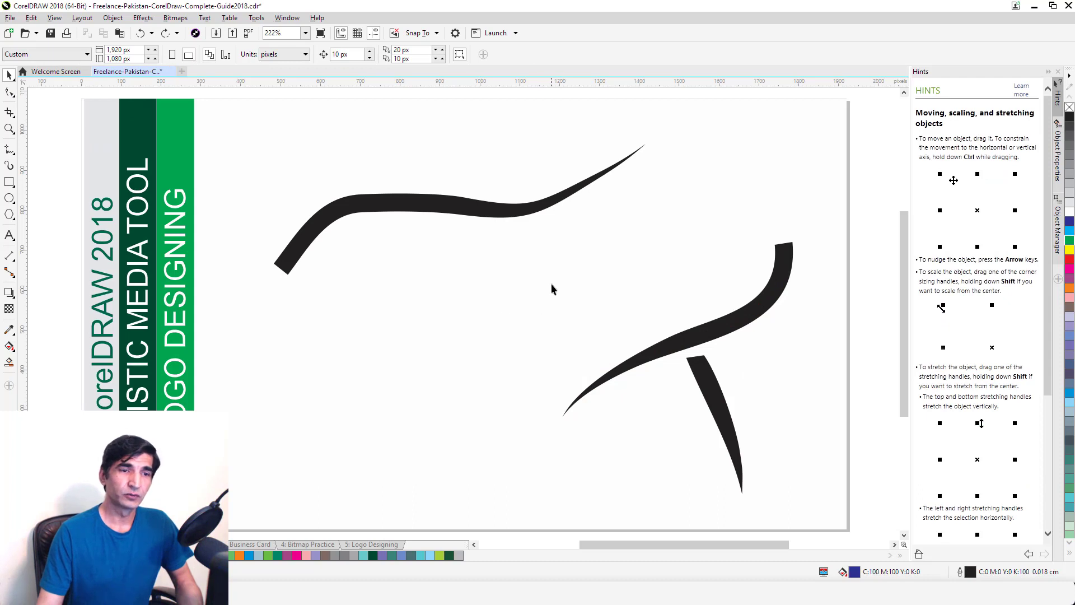
pyautogui.moveTo(694, 341); pyautogui.dragTo(669, 304)
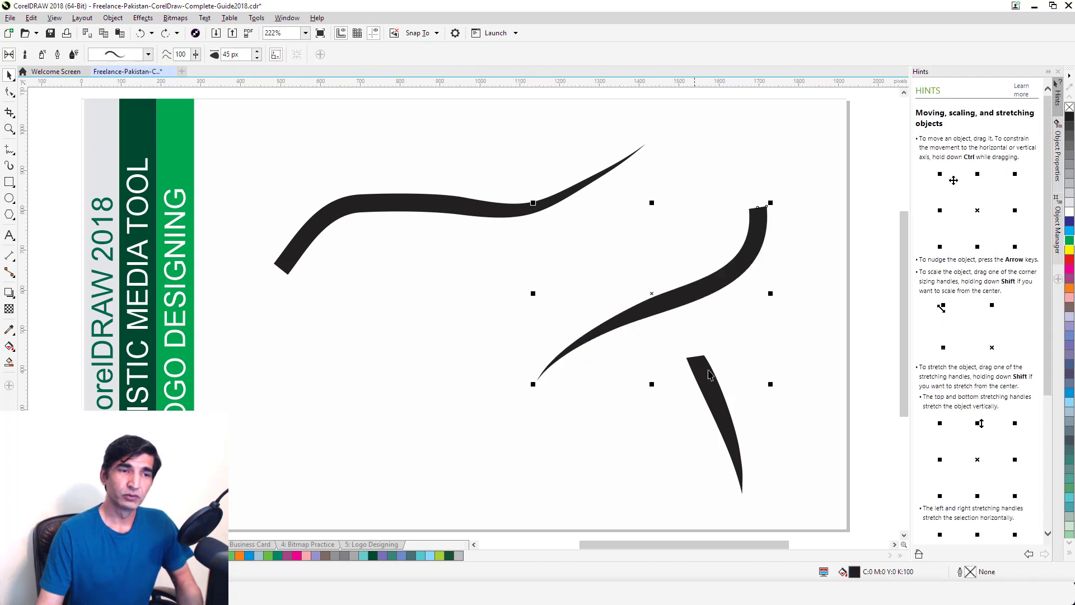
pyautogui.moveTo(709, 394); pyautogui.dragTo(687, 351)
pyautogui.click(226, 250)
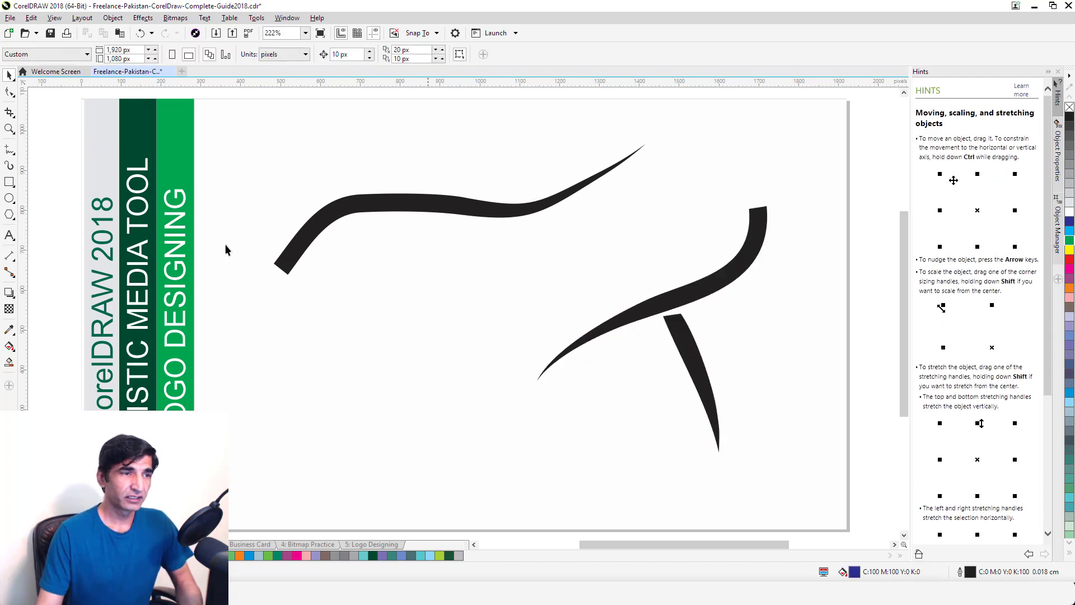
# - Delete the three practice strokes from the page, leaving the title banners in place
pyautogui.moveTo(237, 159); pyautogui.dragTo(794, 453)
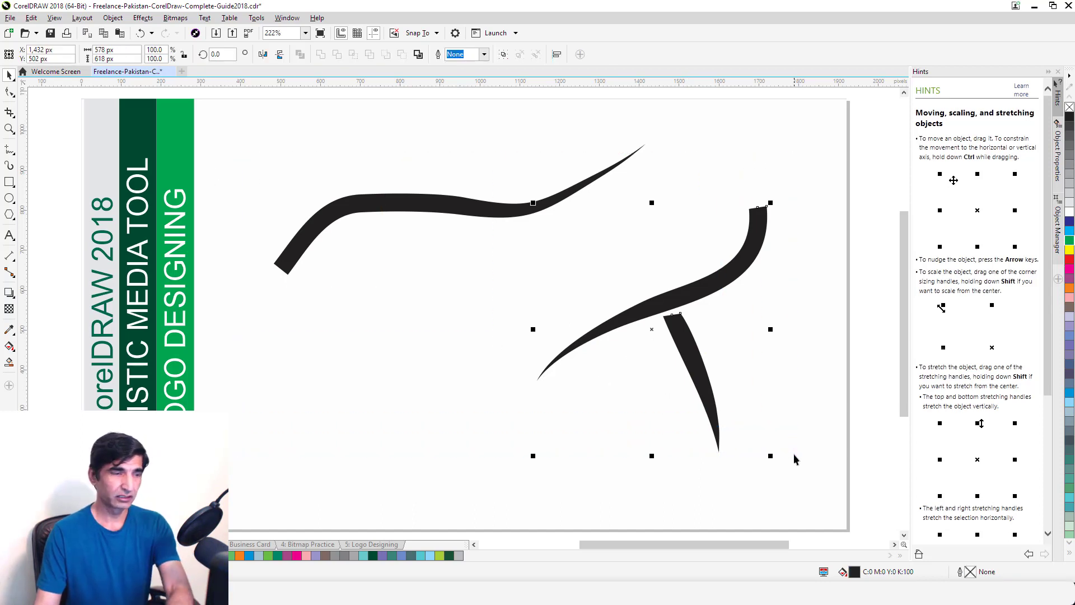
pyautogui.press('Delete')
pyautogui.click(349, 212)
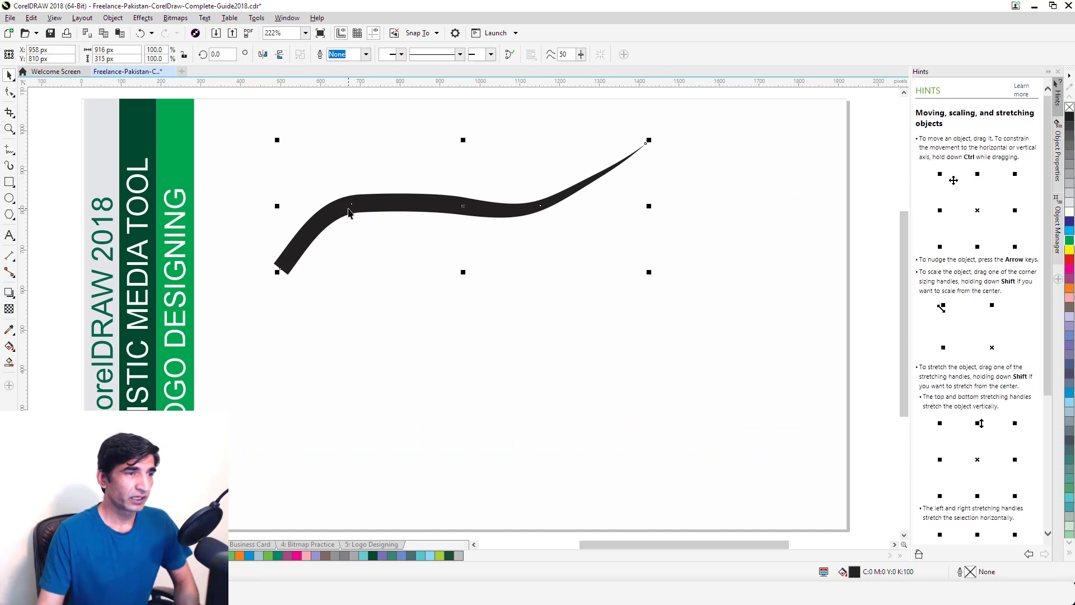
pyautogui.press('Delete')
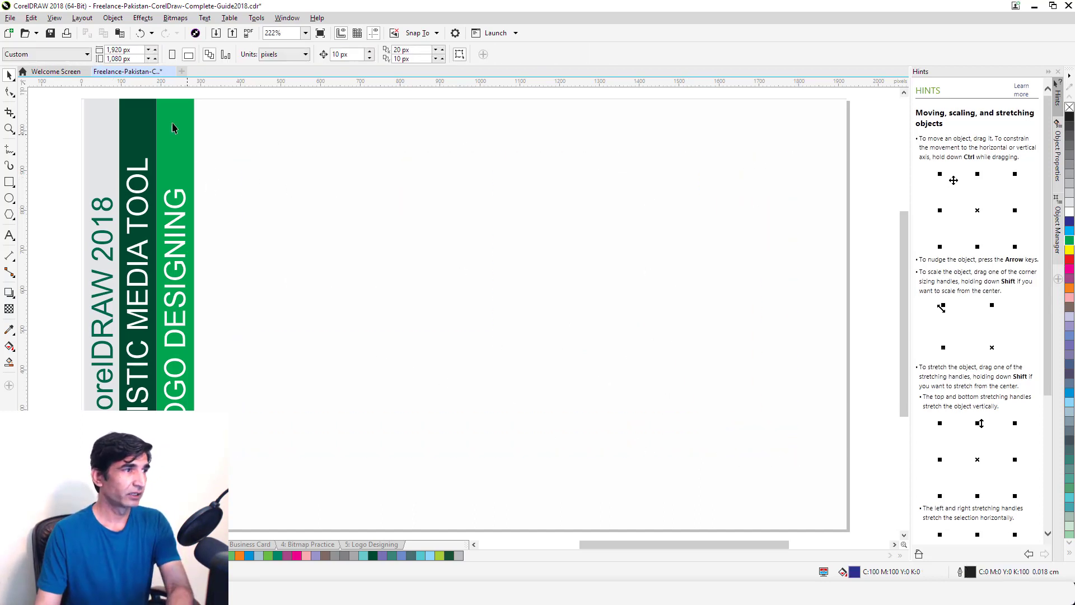
# - Choose the preset stroke with thick ends and a thin middle for Artistic Media and draw four roughly vertical wavy strokes
pyautogui.click(9, 165)
pyautogui.click(147, 54)
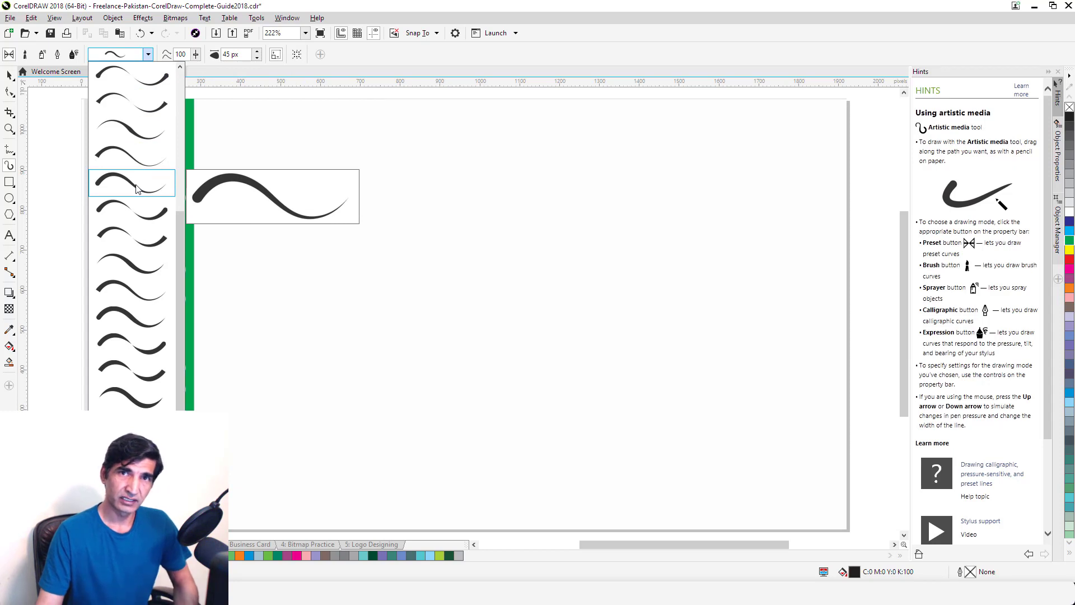
pyautogui.click(128, 245)
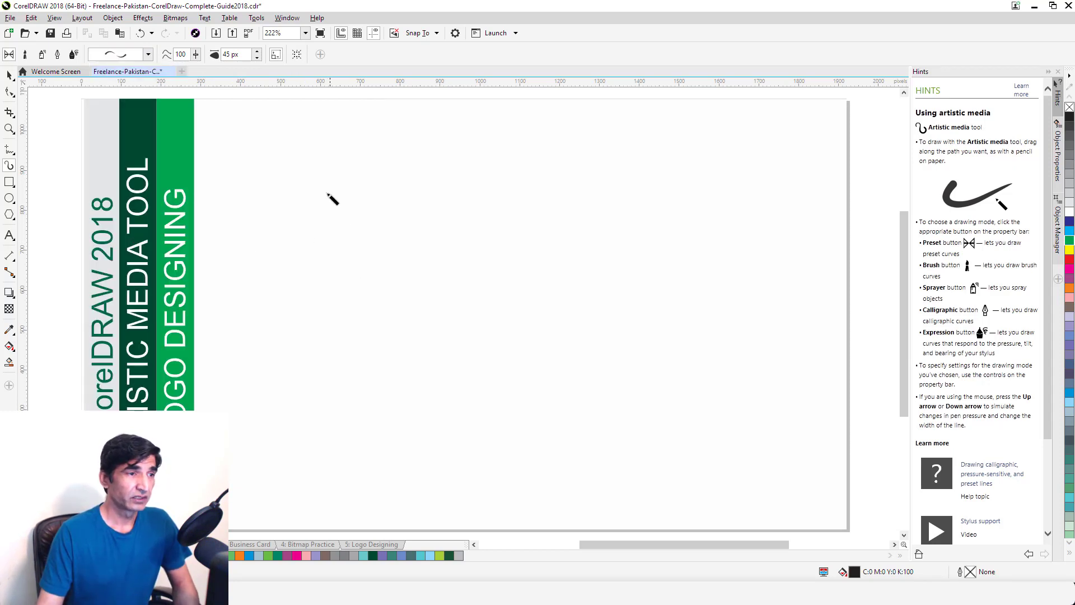
pyautogui.moveTo(420, 148)
pyautogui.mouseDown()
pyautogui.moveTo(408, 180)
pyautogui.moveTo(423, 227)
pyautogui.moveTo(427, 318)
pyautogui.moveTo(454, 354)
pyautogui.moveTo(466, 412)
pyautogui.mouseUp()
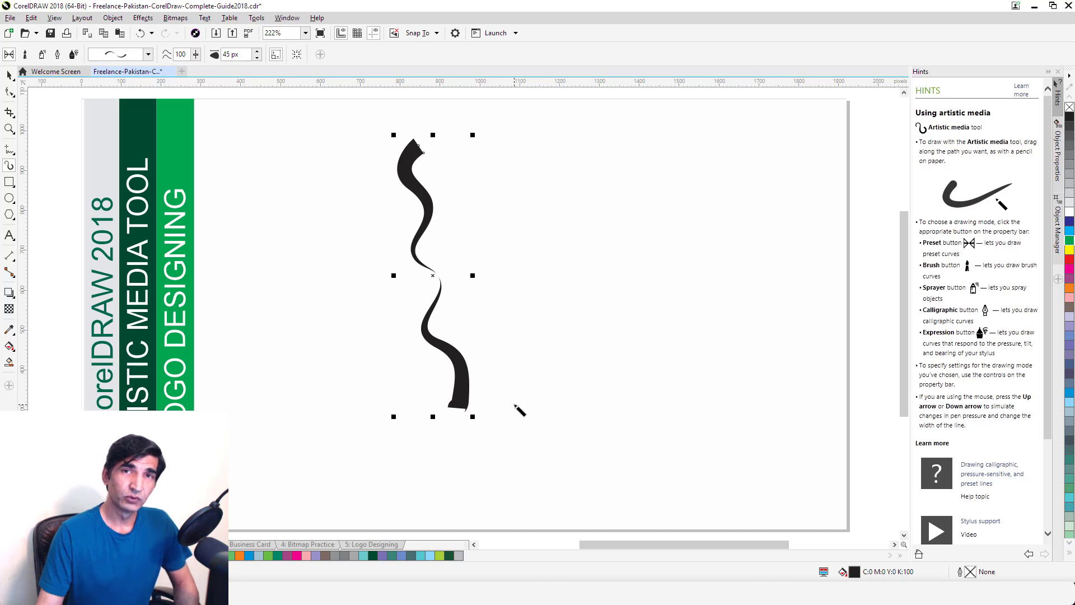
pyautogui.moveTo(531, 396)
pyautogui.mouseDown()
pyautogui.moveTo(563, 334)
pyautogui.moveTo(614, 295)
pyautogui.moveTo(651, 200)
pyautogui.moveTo(644, 145)
pyautogui.mouseUp()
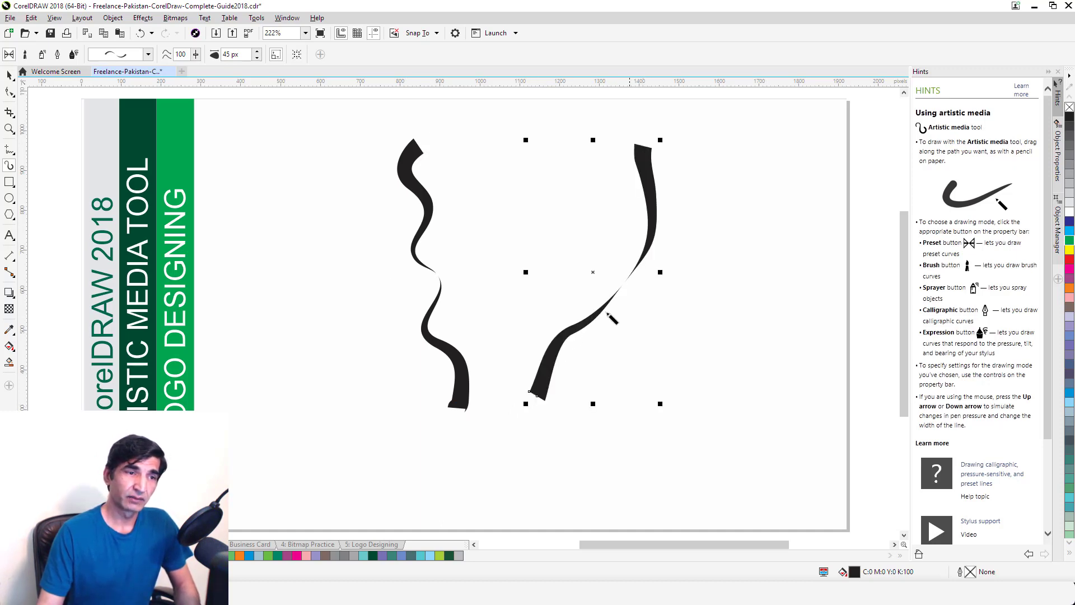
pyautogui.moveTo(544, 344)
pyautogui.mouseDown()
pyautogui.moveTo(606, 191)
pyautogui.moveTo(600, 168)
pyautogui.mouseUp()
pyautogui.moveTo(635, 342)
pyautogui.mouseDown()
pyautogui.moveTo(690, 218)
pyautogui.moveTo(707, 146)
pyautogui.mouseUp()
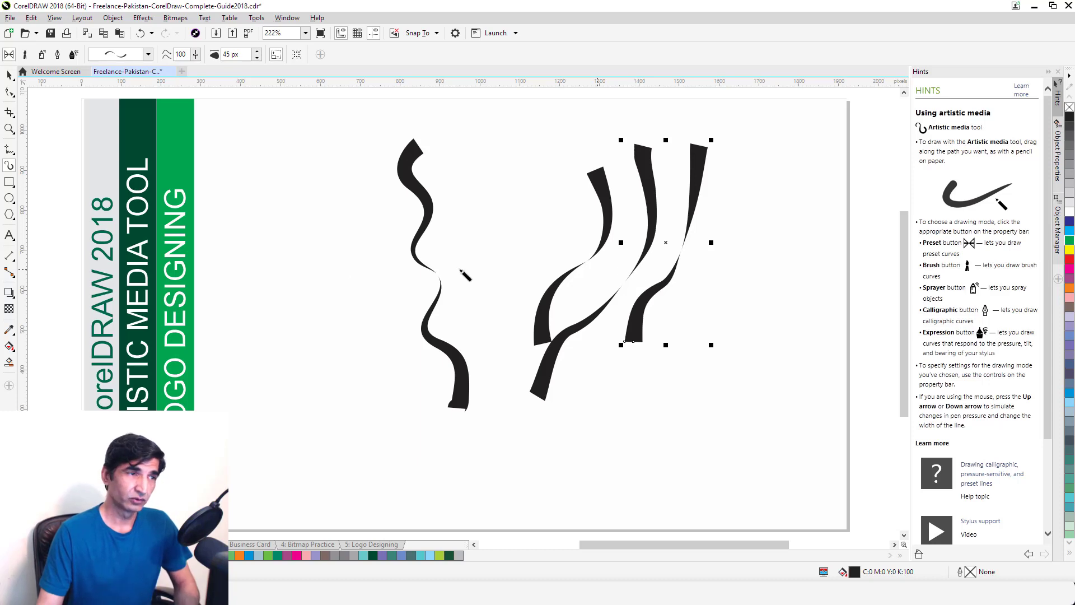
# - Delete all four wavy strokes and reactivate the Artistic Media tool
pyautogui.click(9, 75)
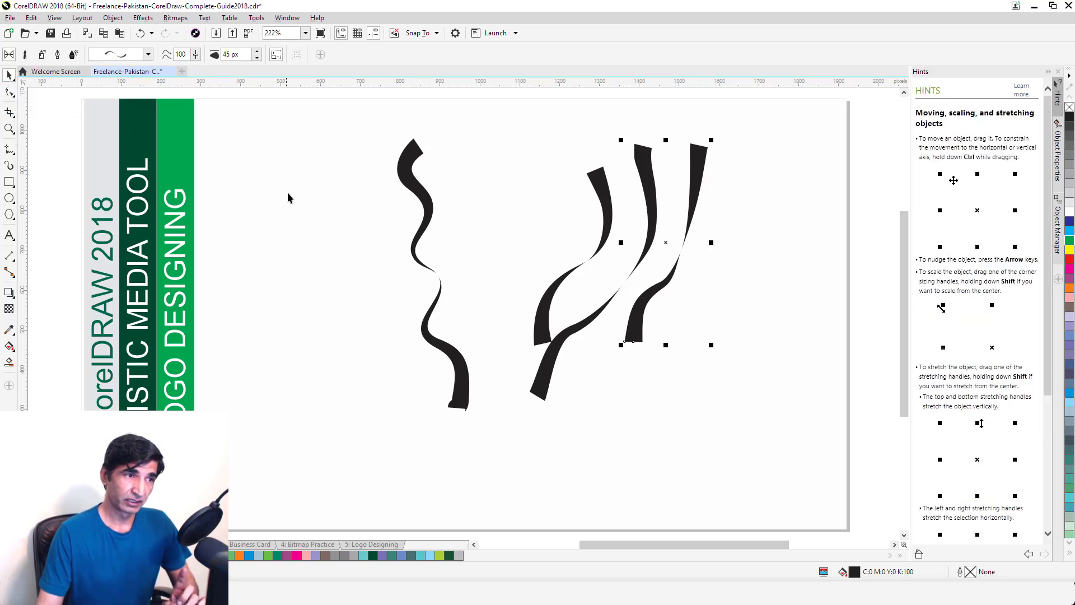
pyautogui.moveTo(337, 143); pyautogui.dragTo(741, 441)
pyautogui.press('Delete')
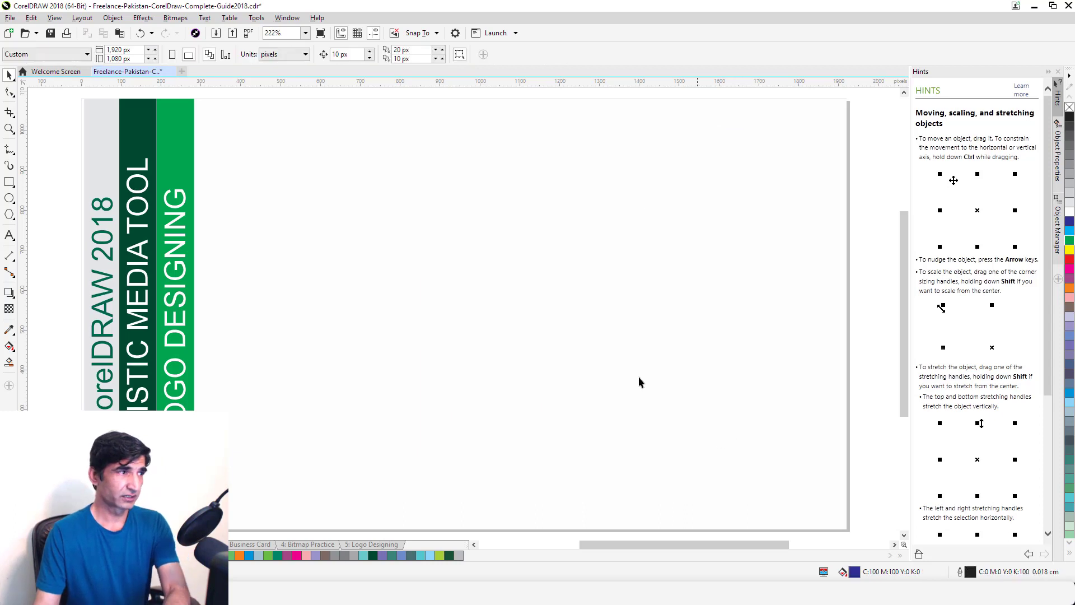
pyautogui.click(9, 167)
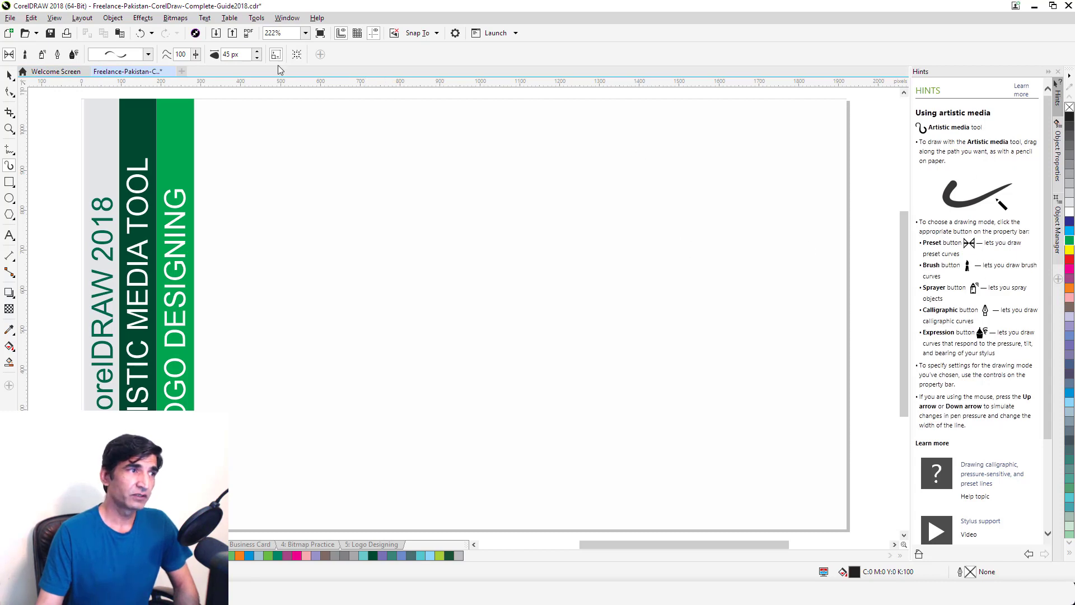
# - Open the Artistic Media effects docker to show the default stroke library
pyautogui.click(288, 18)
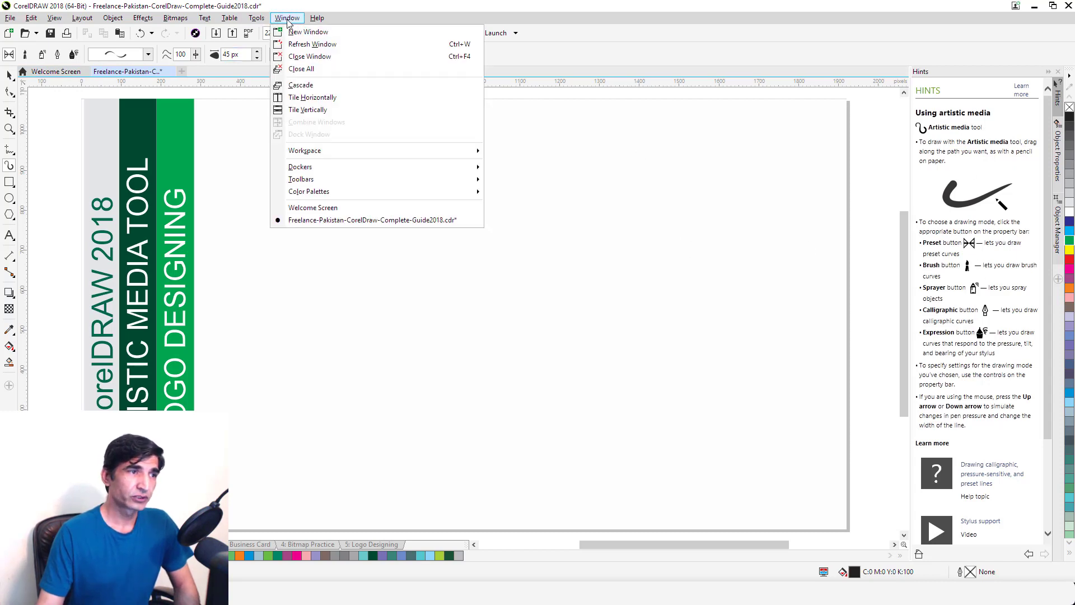
pyautogui.moveTo(395, 166)
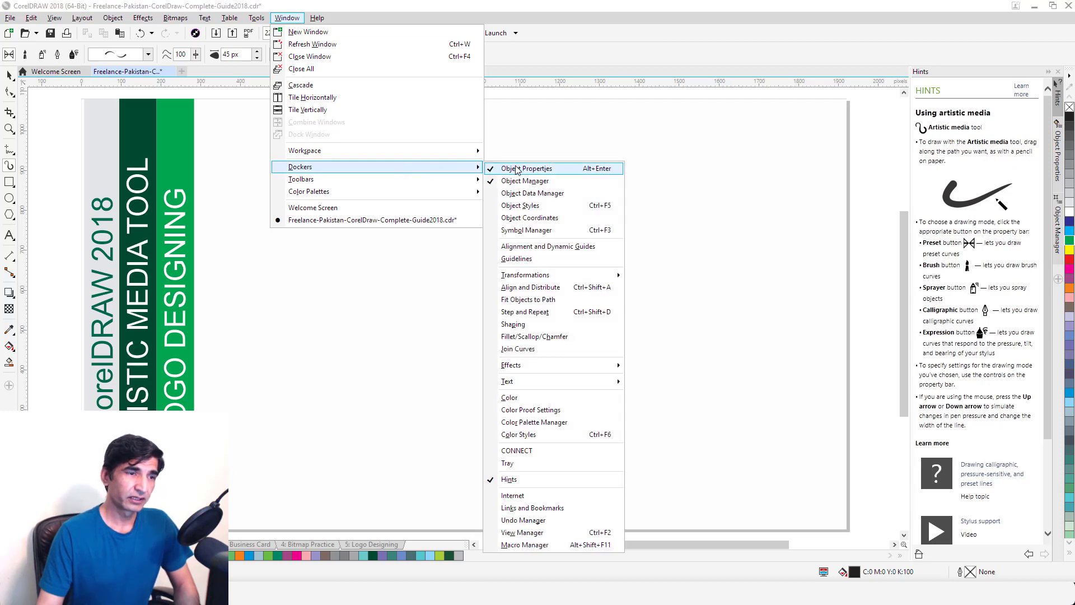
pyautogui.moveTo(559, 367)
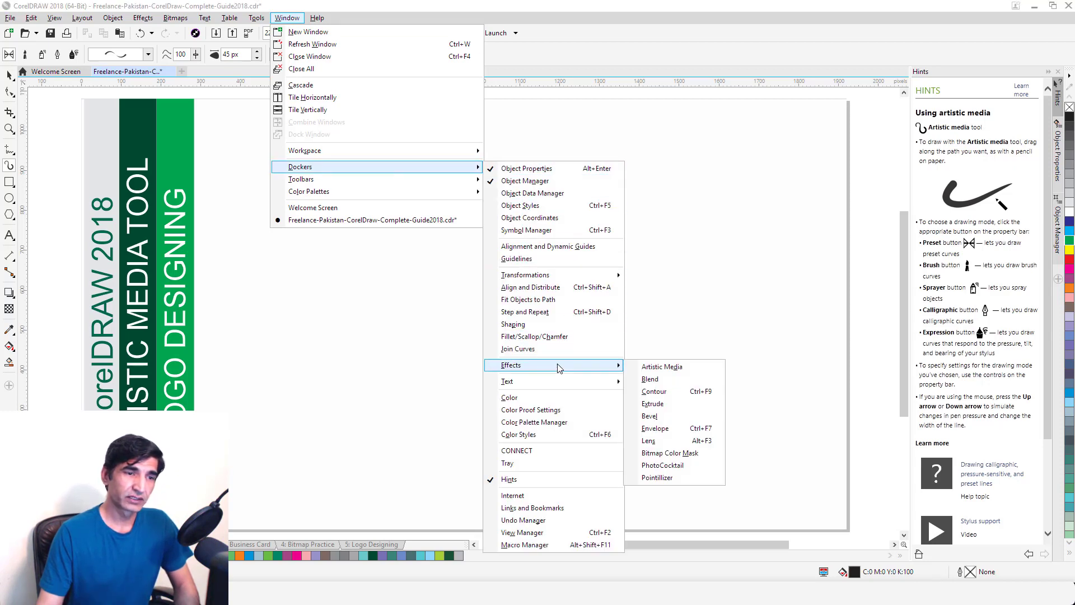
pyautogui.click(674, 368)
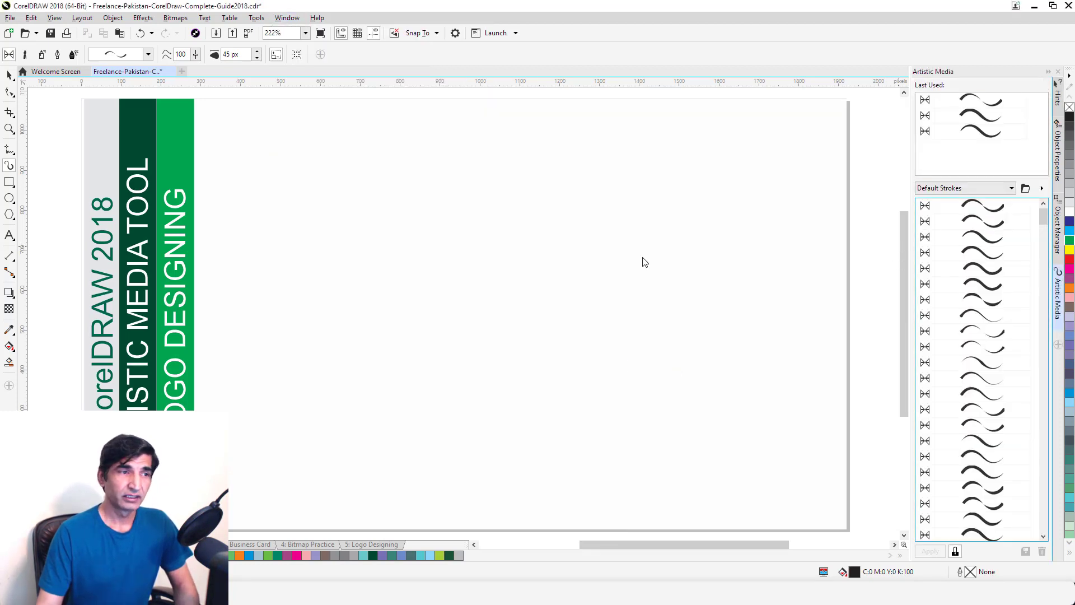
# - Draw a rising wavy stroke across the page and try several default preset strokes on it, ending with a rounded-to-pointed taper
pyautogui.moveTo(305, 286)
pyautogui.mouseDown()
pyautogui.moveTo(331, 255)
pyautogui.moveTo(410, 250)
pyautogui.moveTo(461, 202)
pyautogui.moveTo(580, 209)
pyautogui.mouseUp()
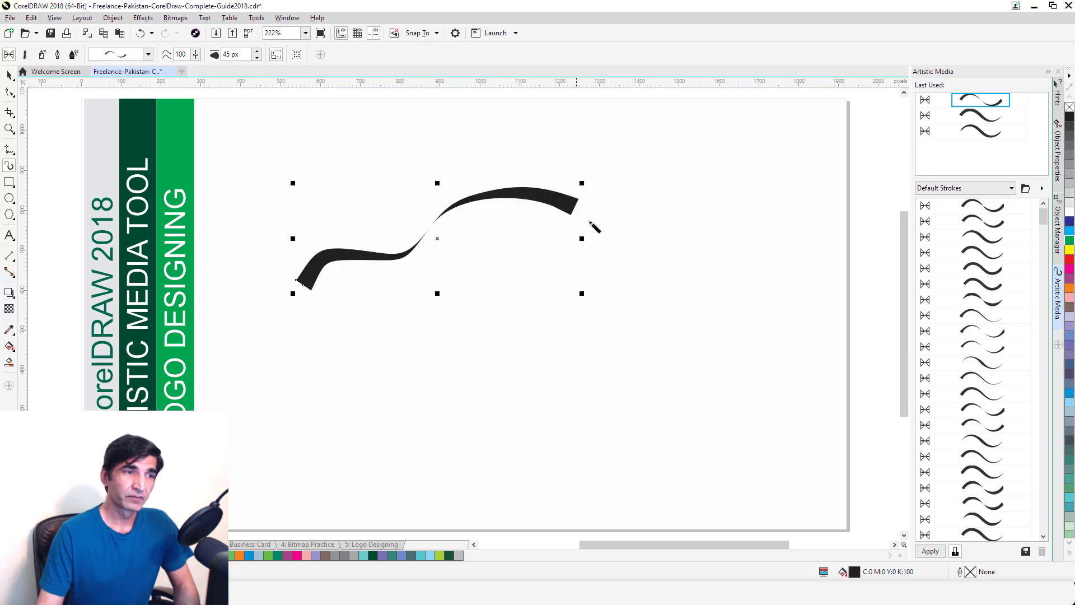
pyautogui.click(981, 316)
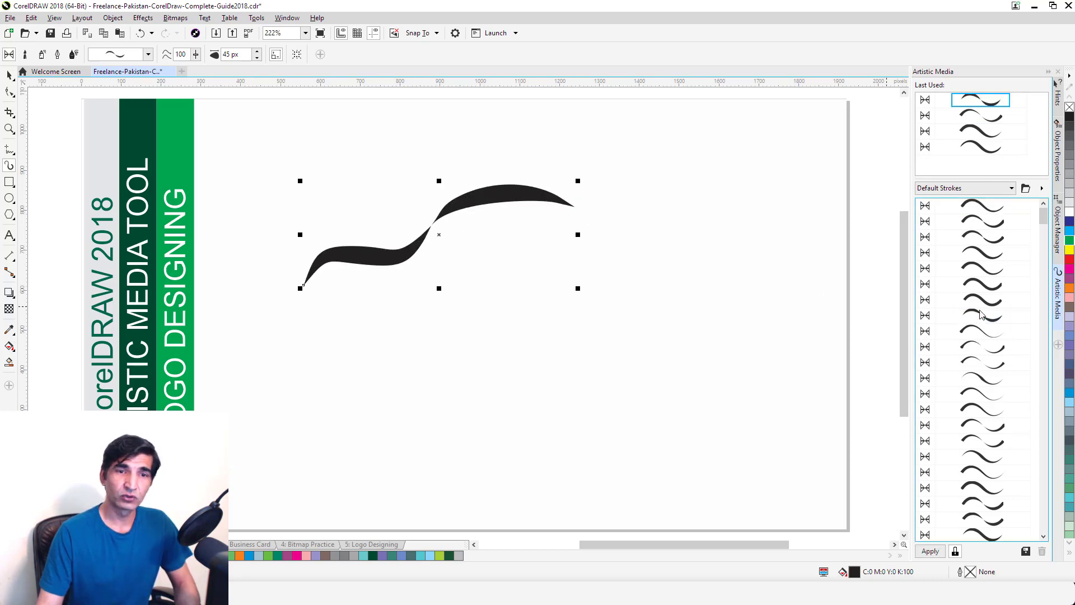
pyautogui.click(982, 302)
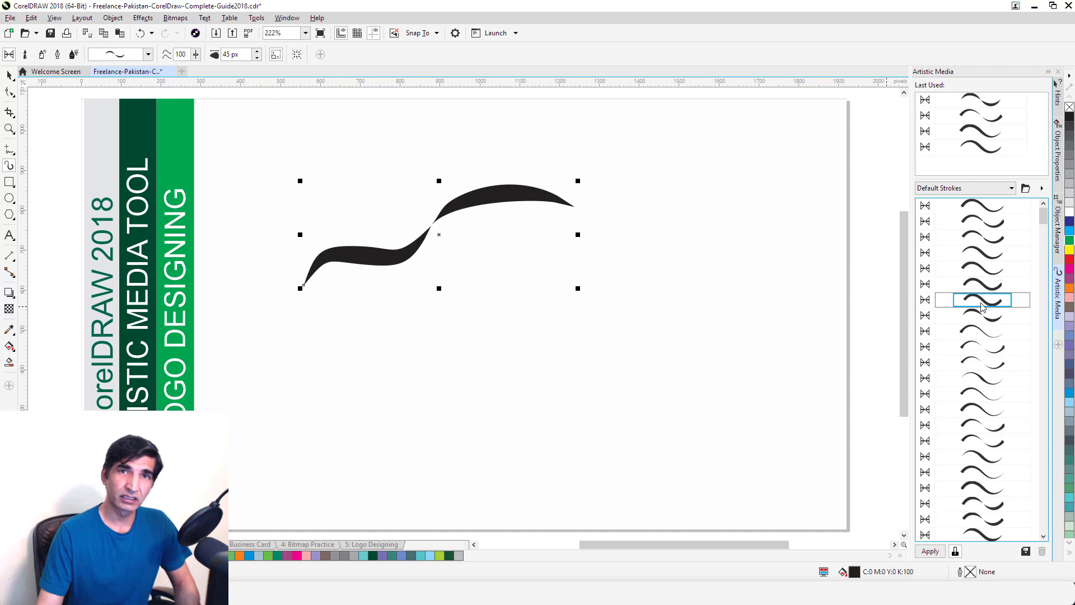
pyautogui.click(984, 426)
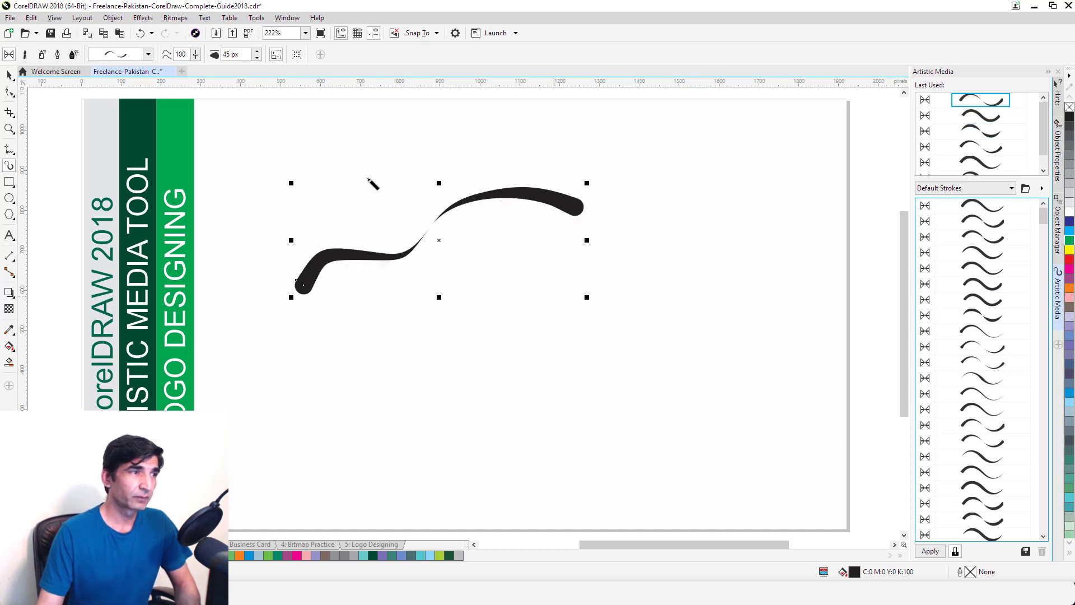
pyautogui.click(984, 489)
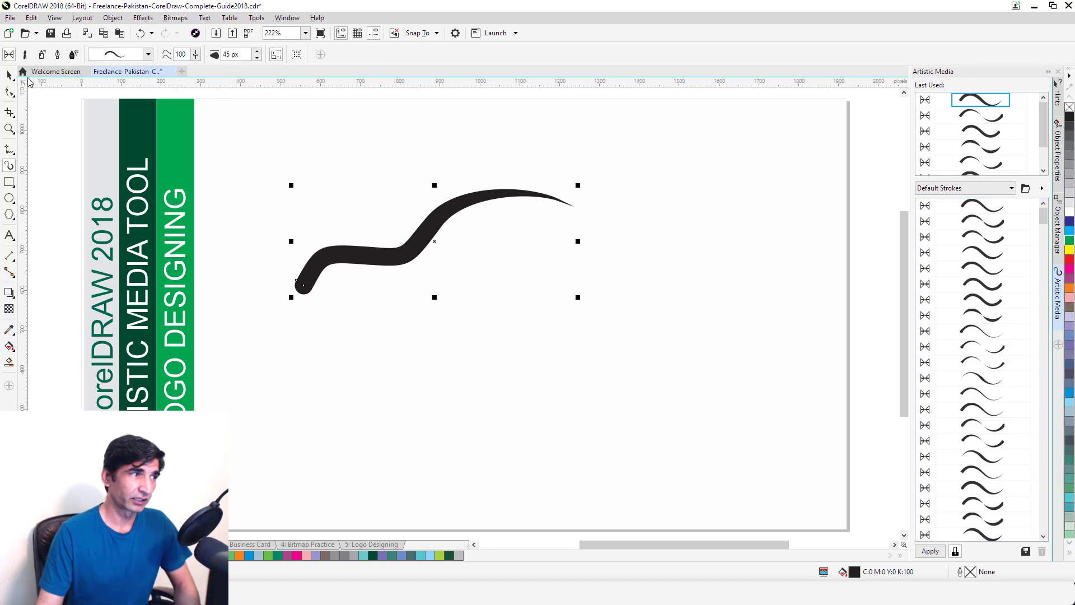
# - Delete the wavy stroke and draw a freehand arch about 549 px wide and 218 px high in its place
pyautogui.press('space')
pyautogui.press('Delete')
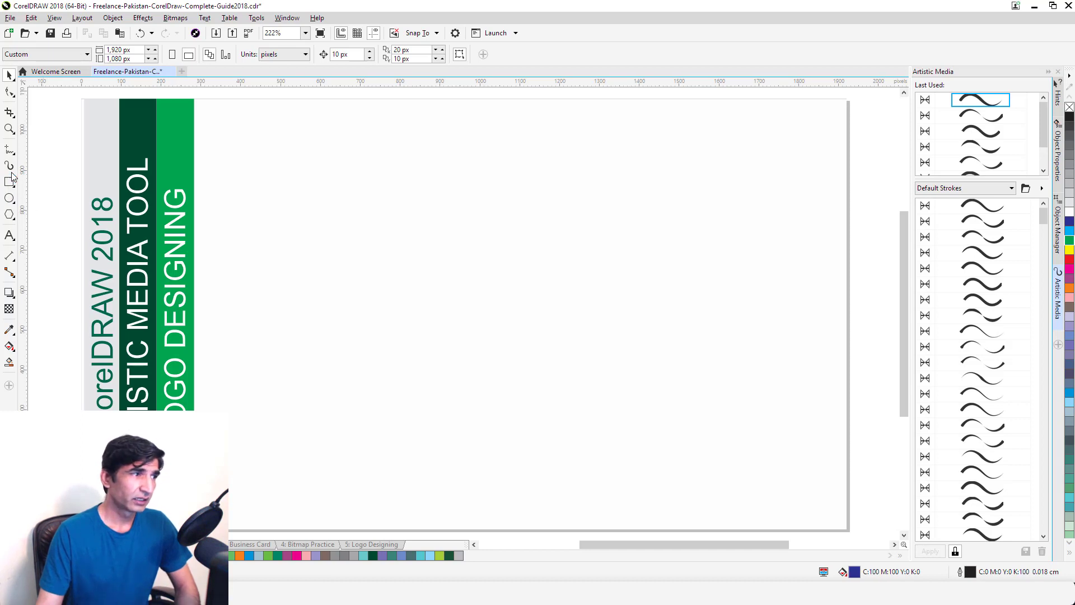
pyautogui.click(9, 149)
pyautogui.moveTo(300, 305)
pyautogui.mouseDown()
pyautogui.moveTo(350, 230)
pyautogui.moveTo(462, 243)
pyautogui.moveTo(518, 304)
pyautogui.mouseUp()
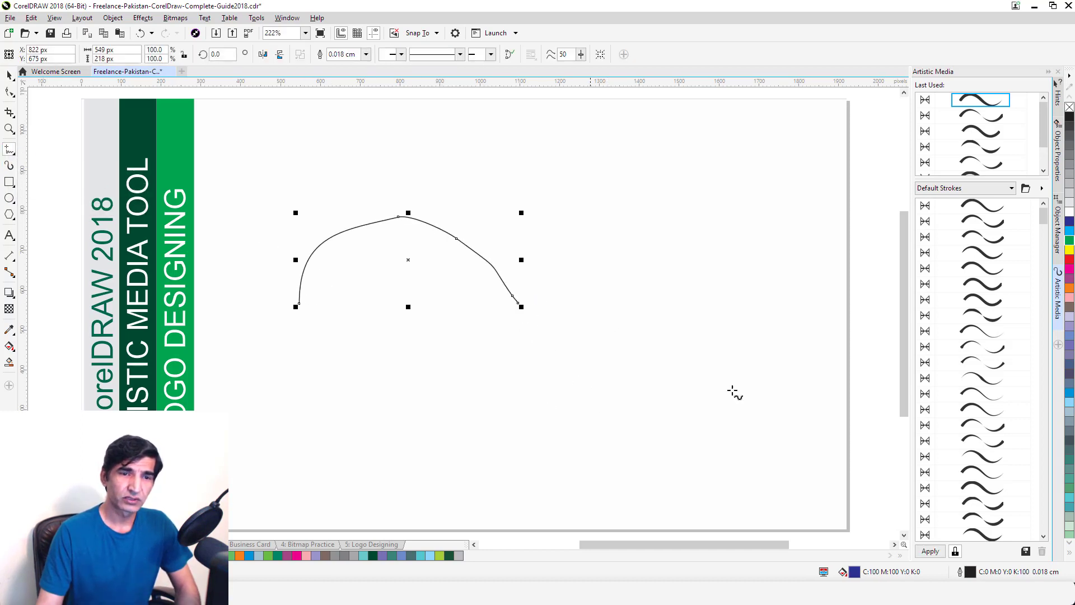
# - Apply a default preset stroke tapered at both ends to the arch and smooth it by removing its two upper nodes
pyautogui.click(984, 456)
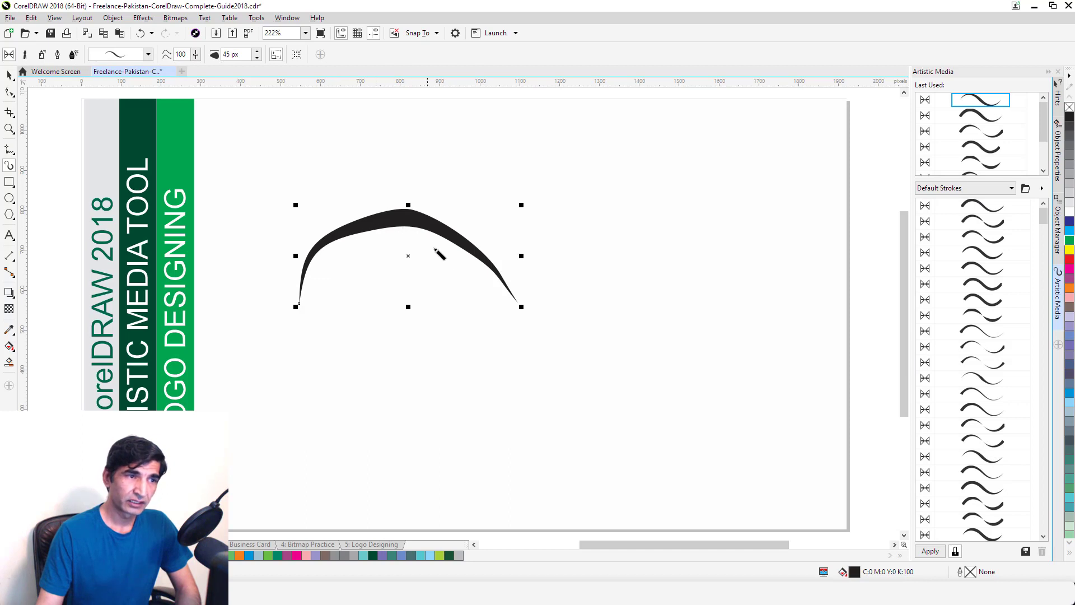
pyautogui.click(10, 93)
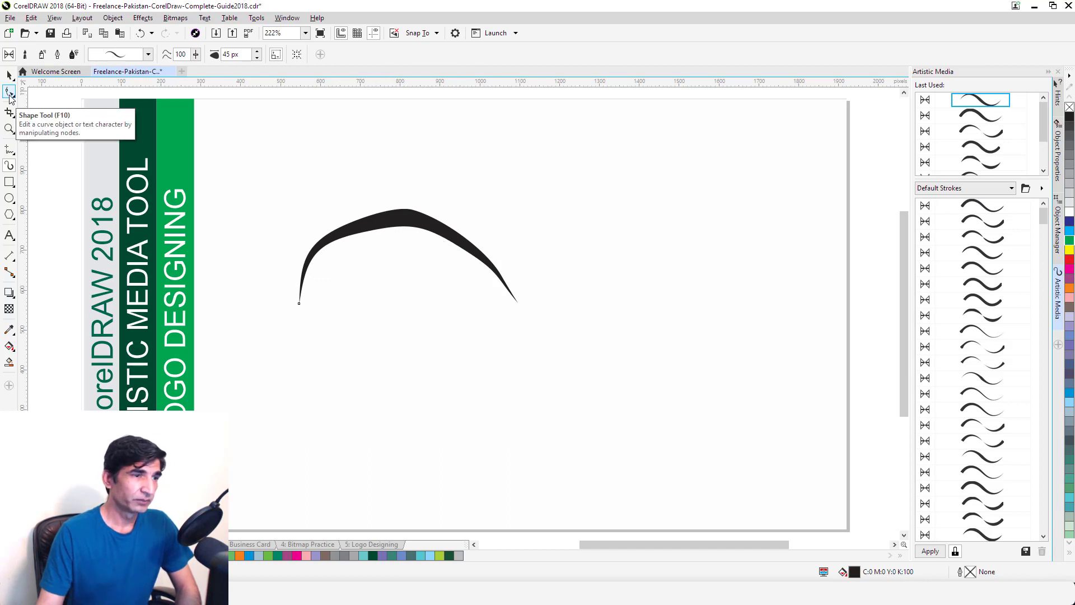
pyautogui.click(404, 222)
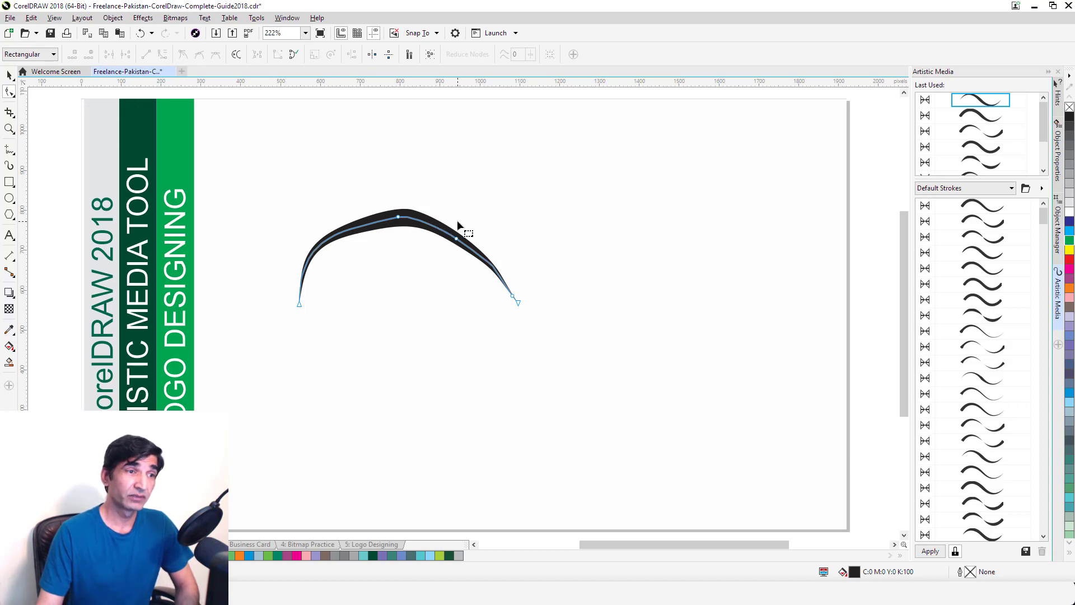
pyautogui.hotkey('ctrl', 'z')
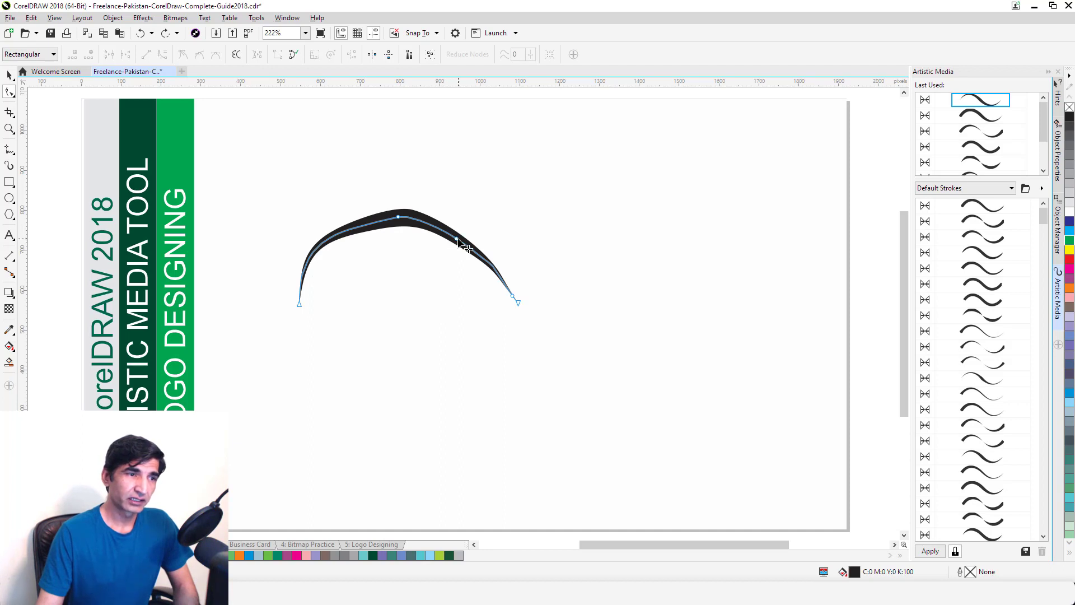
pyautogui.hotkey('ctrl', 'shift', 'z')
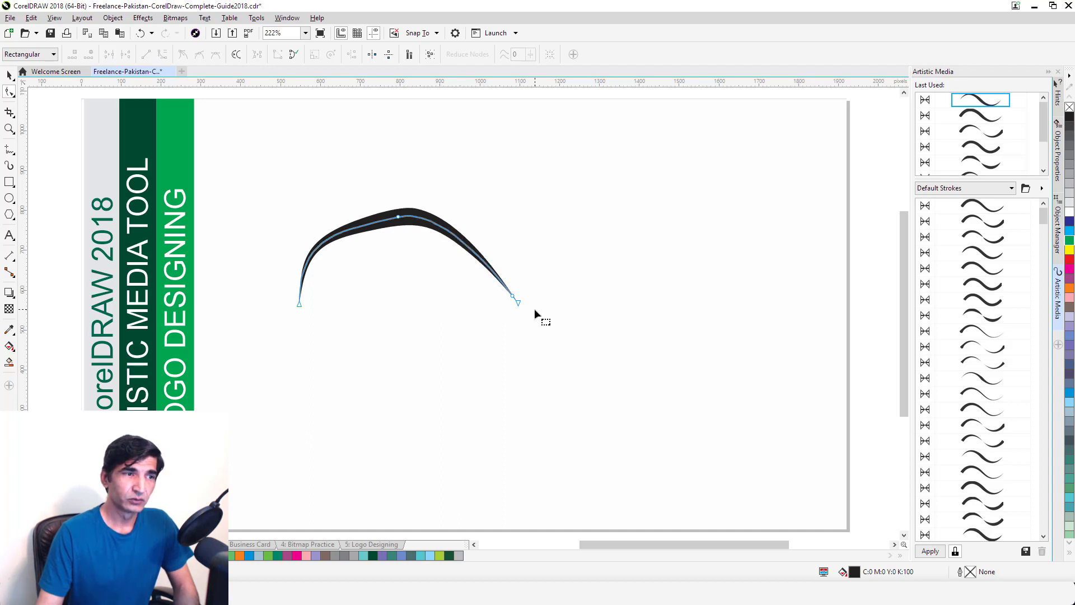
pyautogui.doubleClick(398, 217)
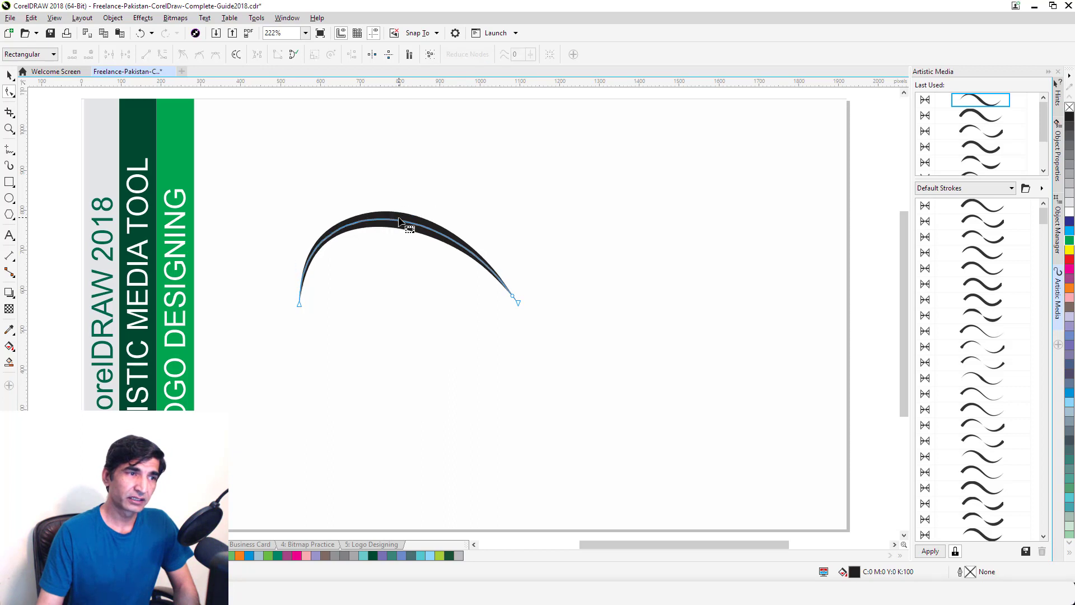
# - Move the arched stroke up and slightly left on the page and deselect it
pyautogui.click(9, 75)
pyautogui.click(287, 159)
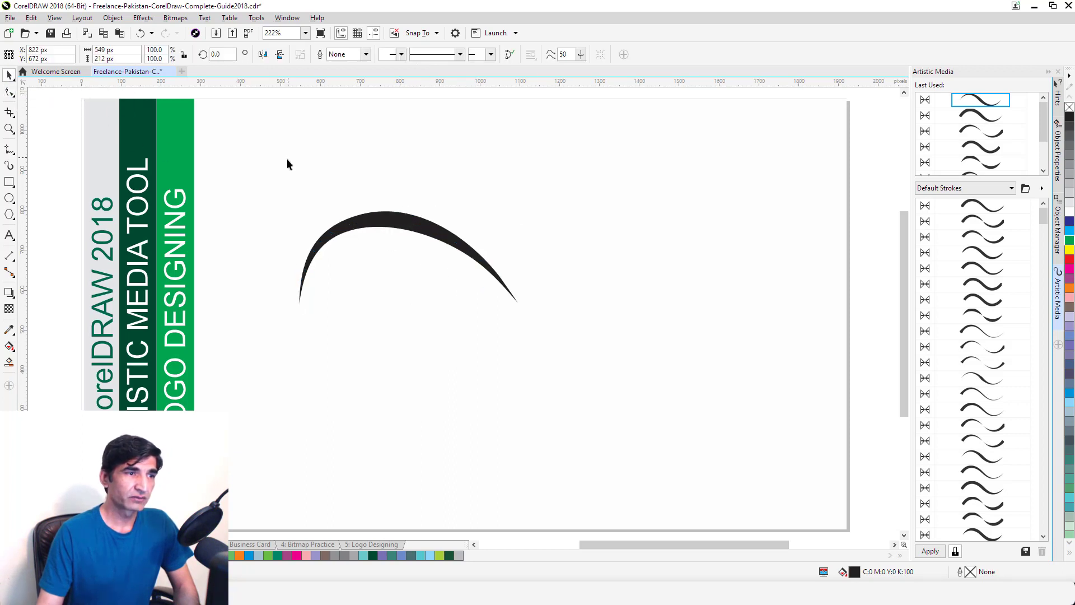
pyautogui.moveTo(409, 227); pyautogui.dragTo(394, 165)
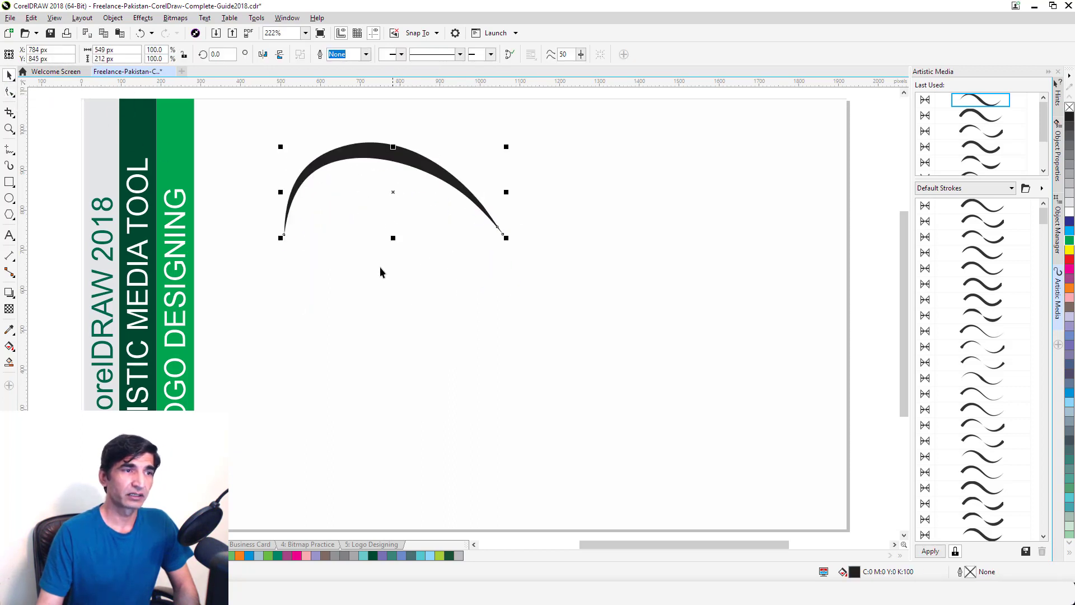
pyautogui.click(388, 320)
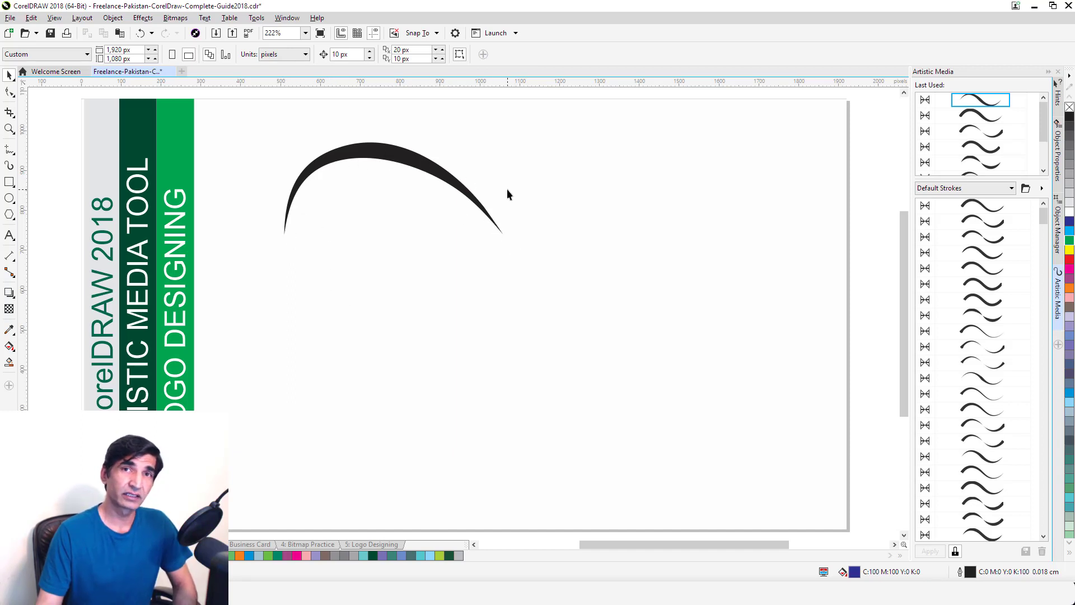
# - Delete the arched stroke and set the Artistic Media tool to Brush mode
pyautogui.click(409, 161)
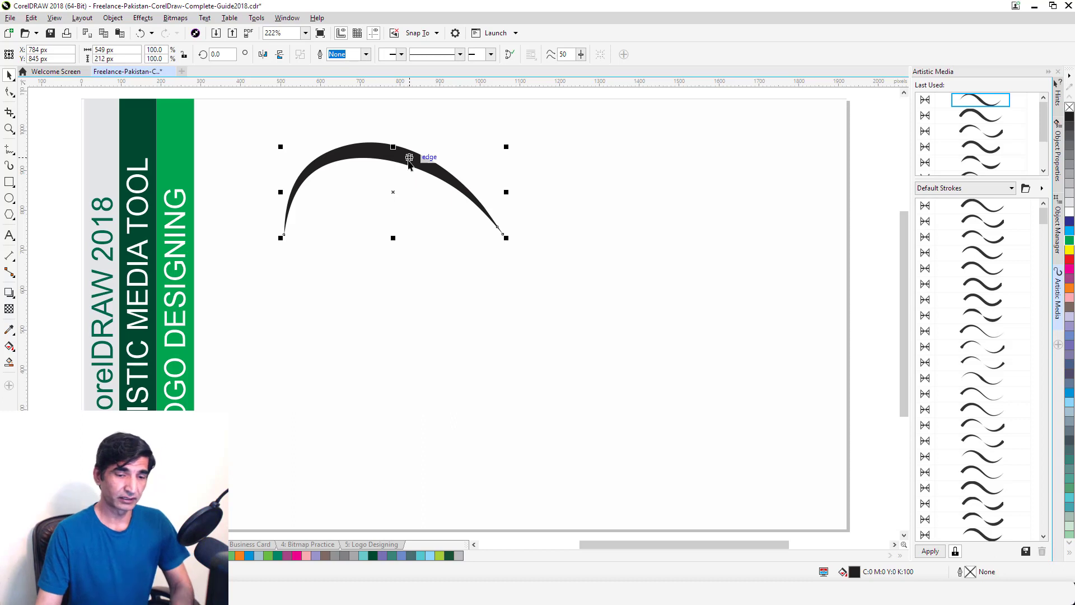
pyautogui.press('Delete')
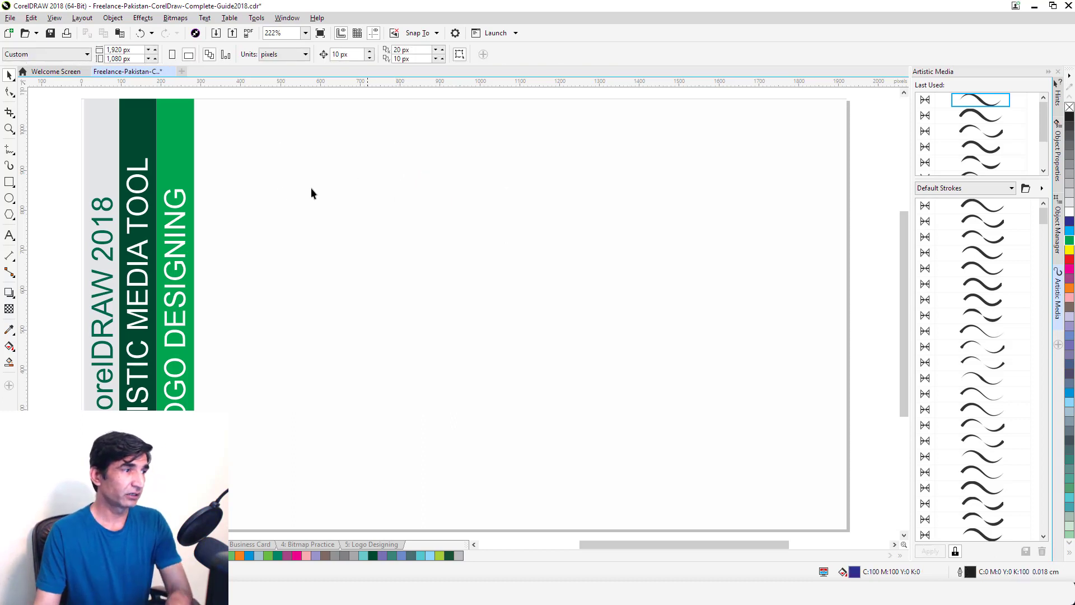
pyautogui.click(9, 148)
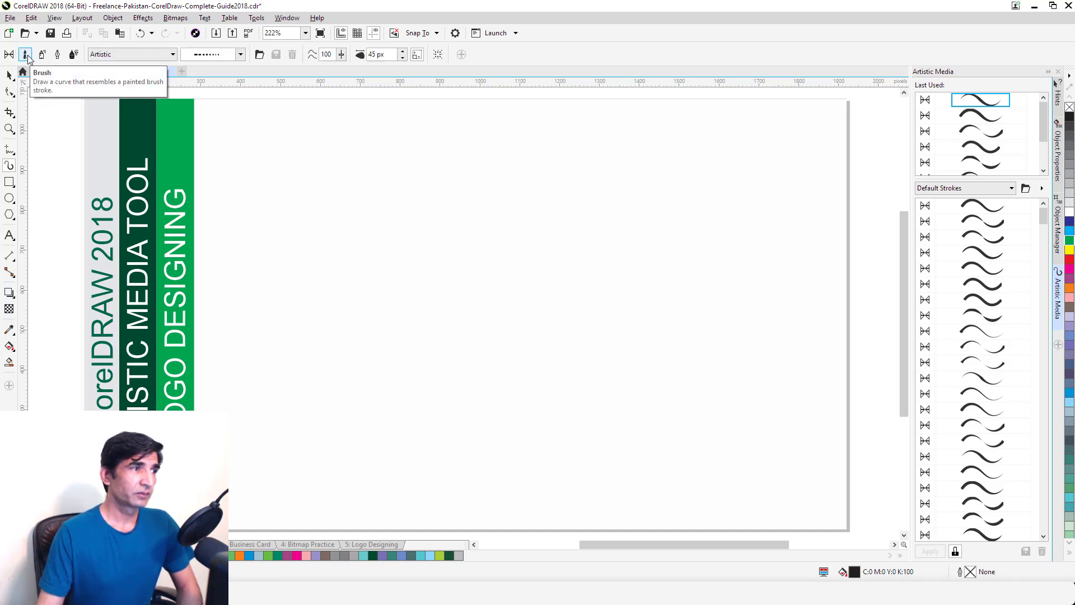
pyautogui.click(25, 55)
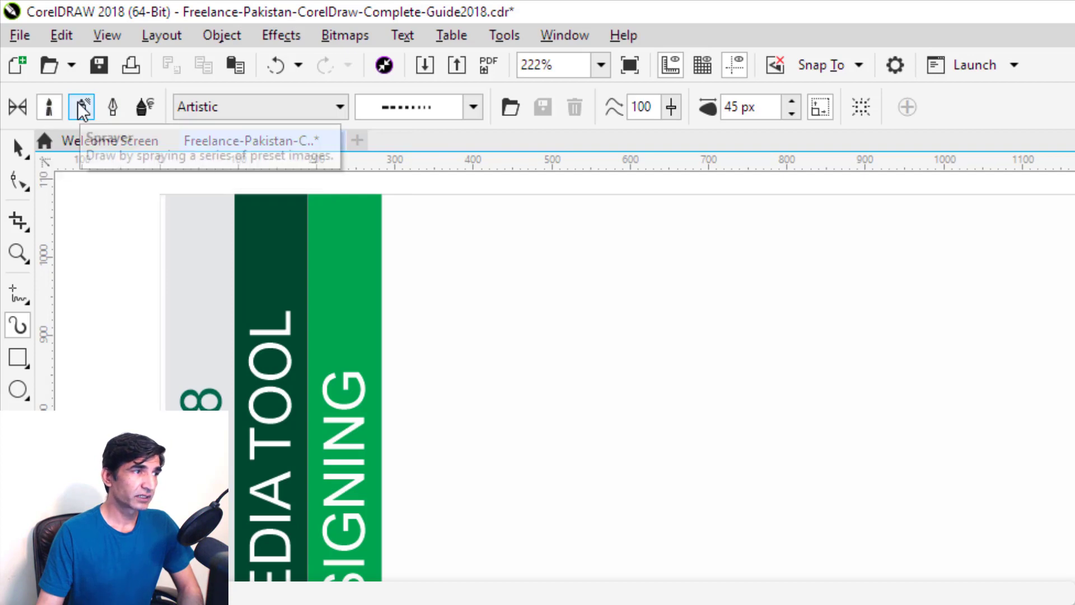
# - Draw an S-shaped stroke from upper right to lower left using the dashed brushstroke of the Artistic category
pyautogui.click(307, 109)
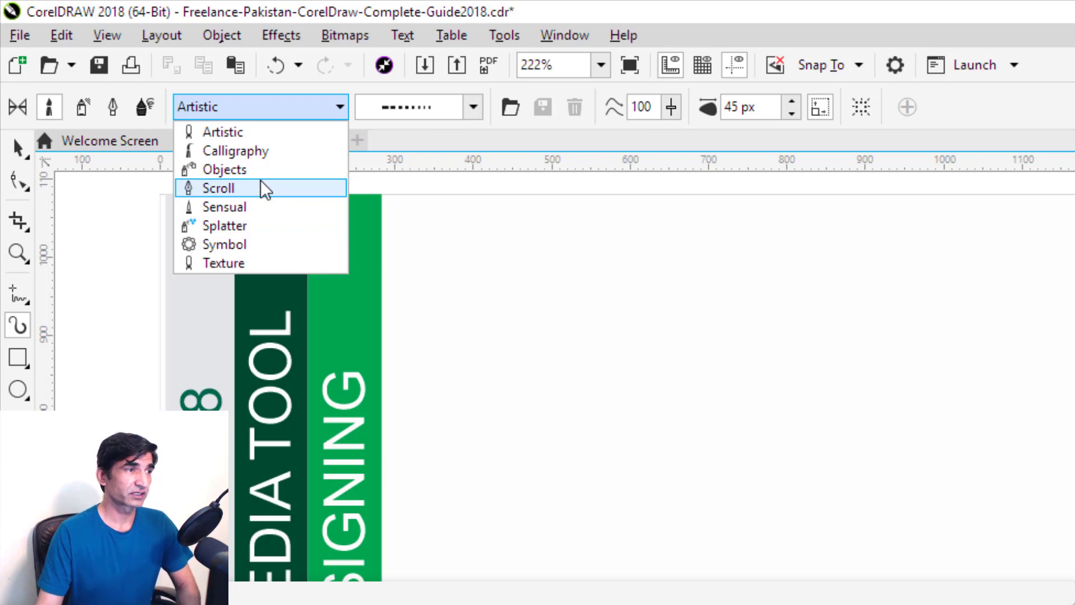
pyautogui.click(241, 107)
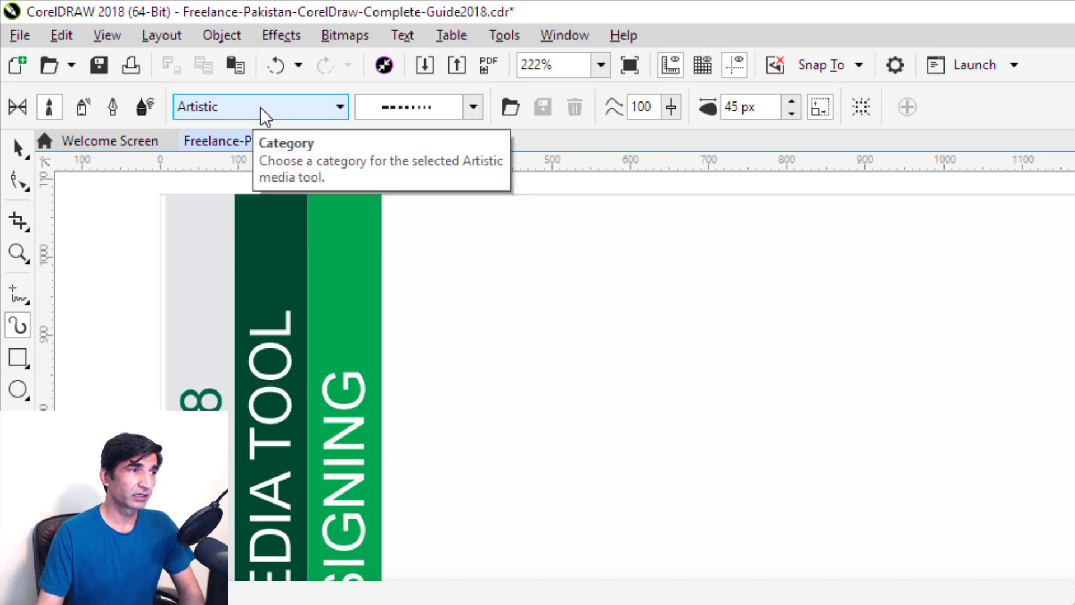
pyautogui.click(474, 107)
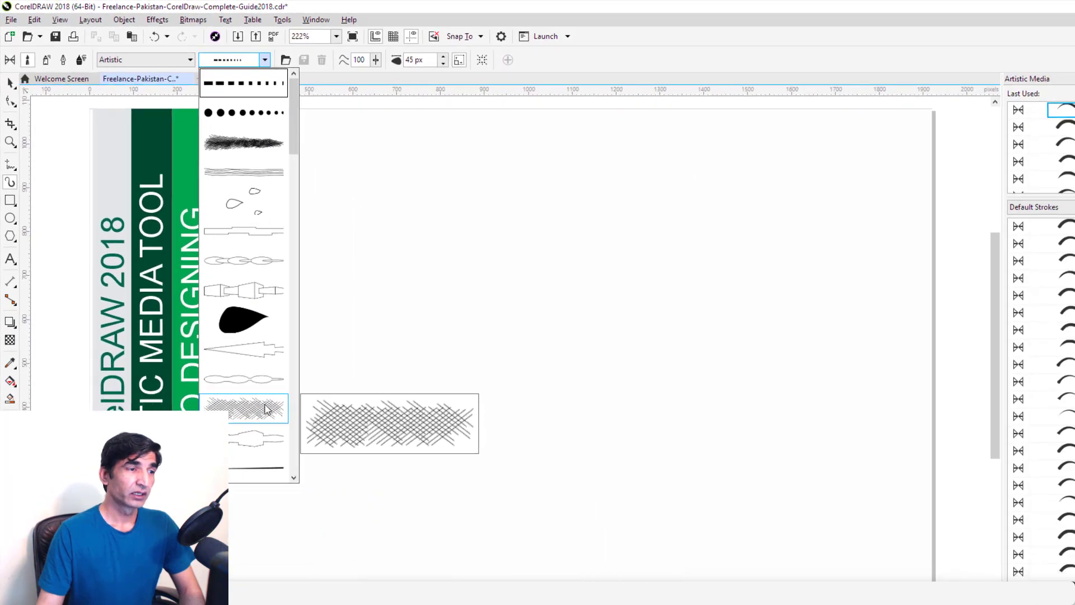
pyautogui.click(673, 164)
pyautogui.moveTo(674, 164)
pyautogui.mouseDown()
pyautogui.moveTo(621, 242)
pyautogui.moveTo(448, 254)
pyautogui.moveTo(398, 329)
pyautogui.mouseUp()
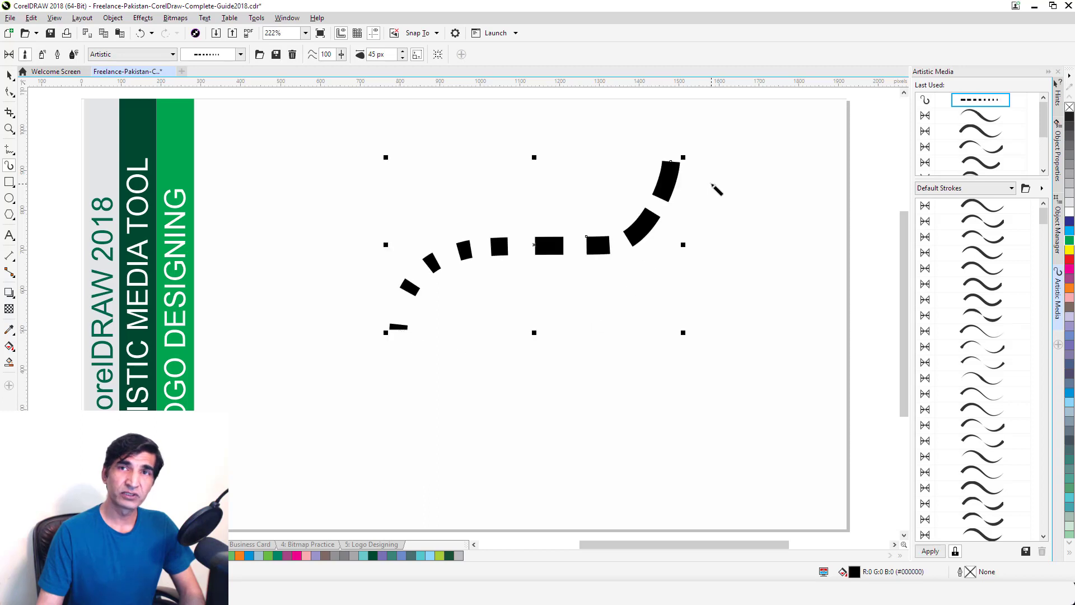
# - Restyle the S-shaped stroke with the rough black Artistic brushstroke, the purple Calligraphy stroke and the grey pebble Objects stroke in turn
pyautogui.click(240, 54)
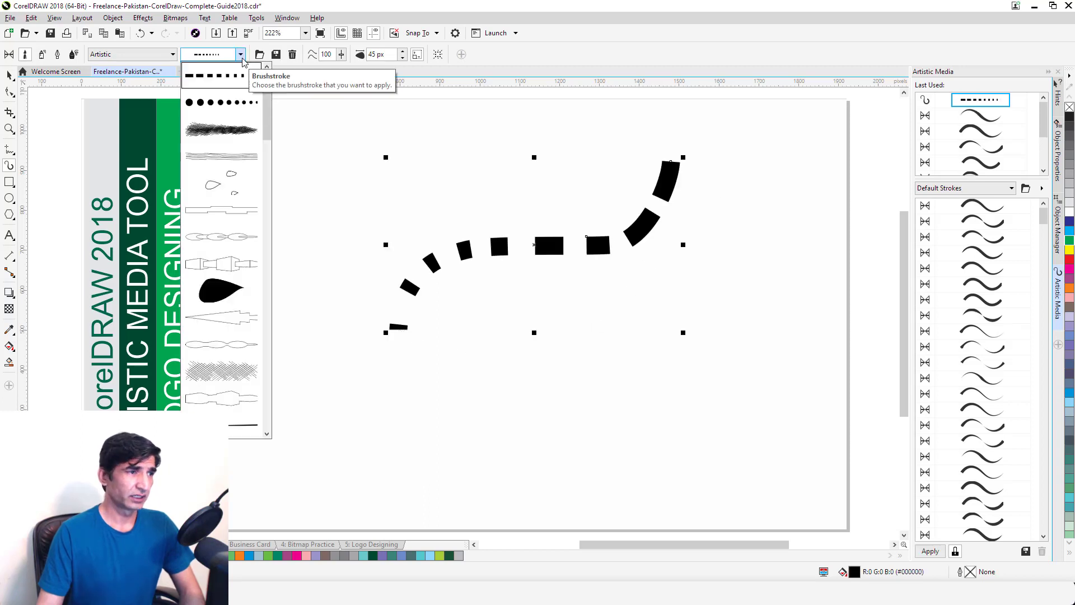
pyautogui.click(219, 137)
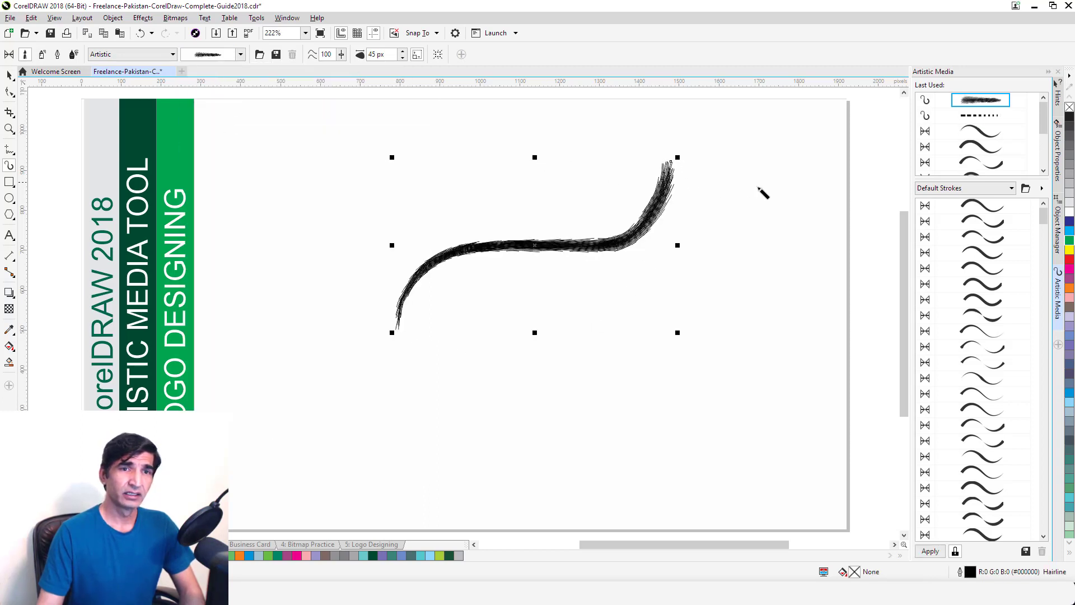
pyautogui.moveTo(1049, 222); pyautogui.dragTo(1046, 307)
pyautogui.click(993, 288)
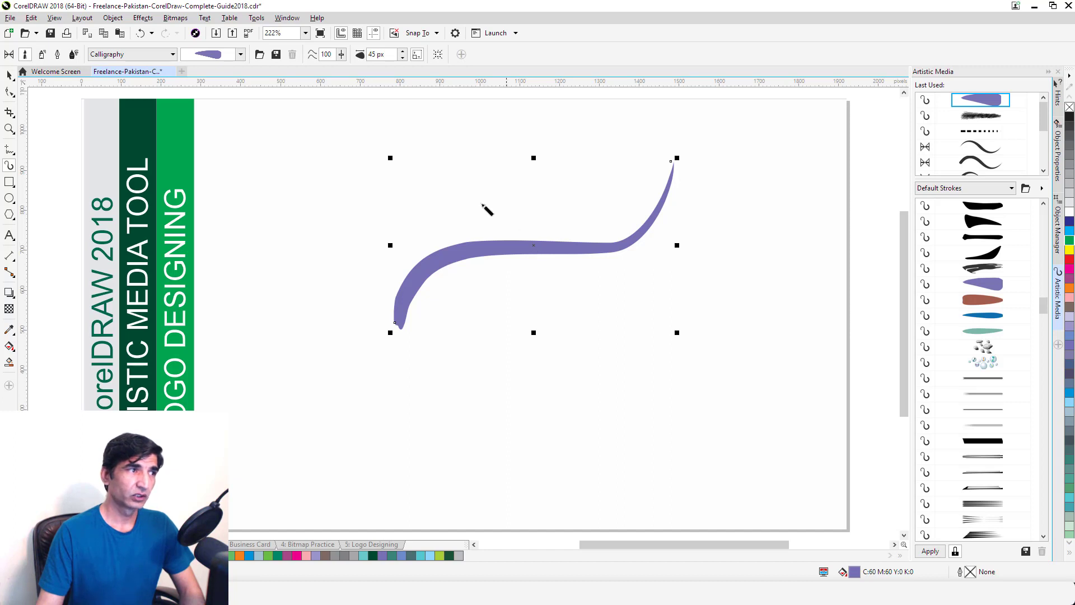
pyautogui.click(985, 354)
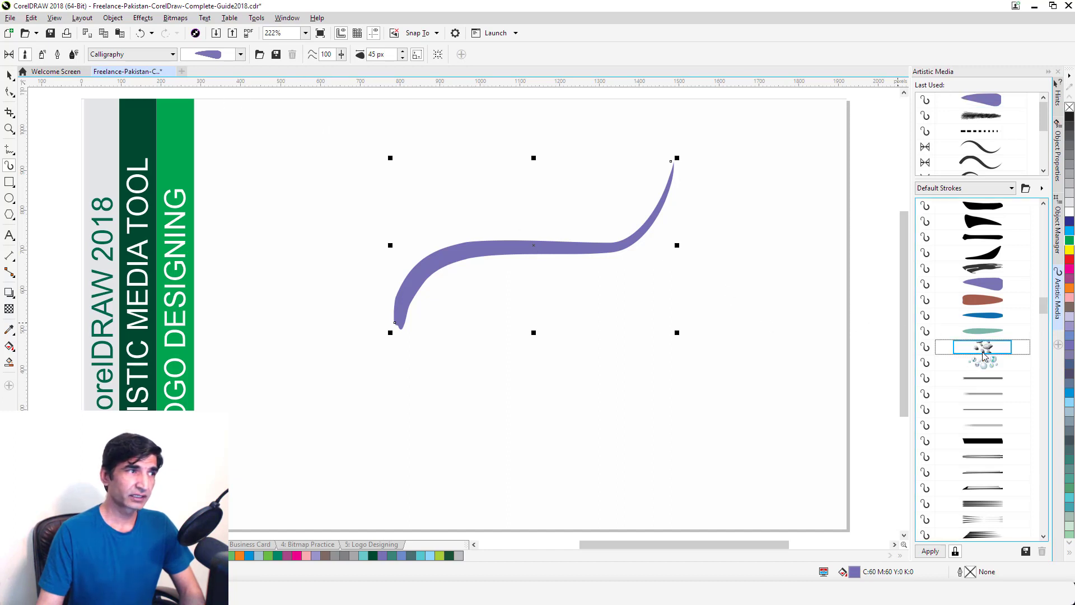
pyautogui.click(123, 58)
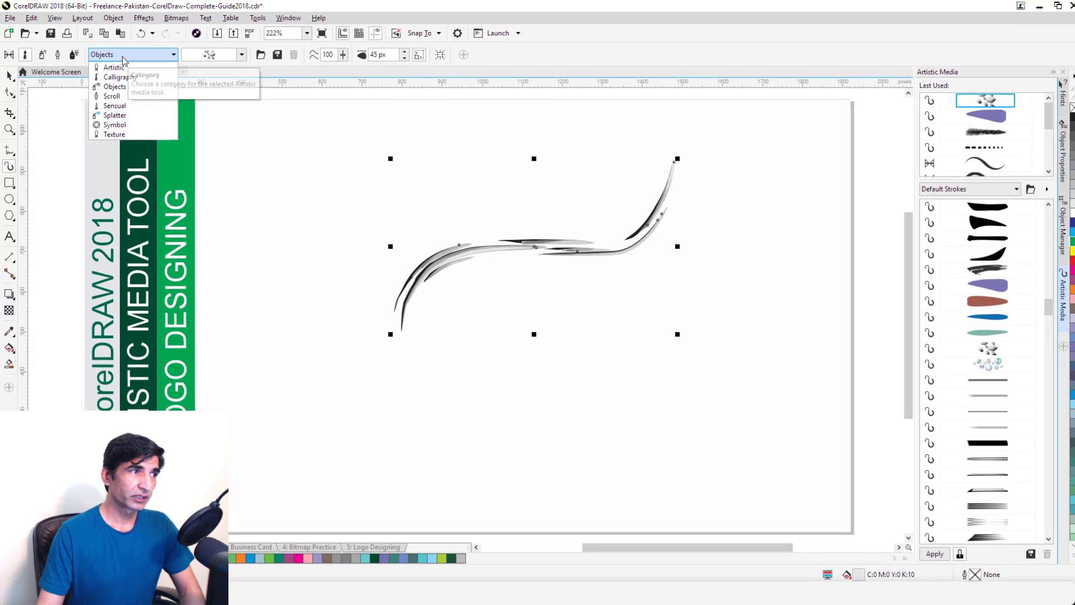
pyautogui.click(124, 58)
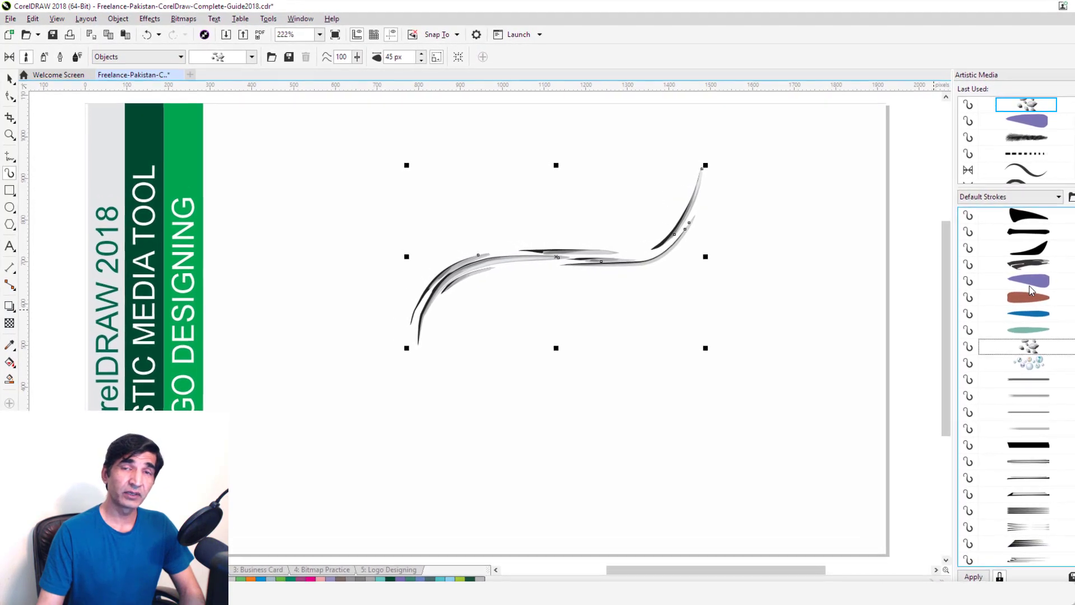
pyautogui.scroll(-2, 1036, 336)
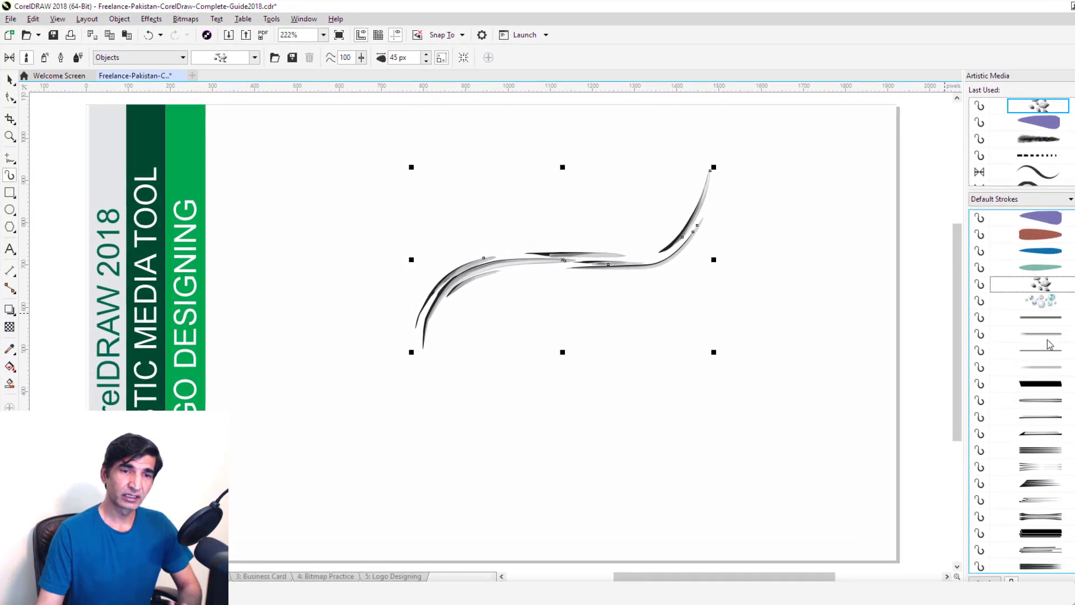
# - Restyle the S-shaped stroke with the striped black Scroll stroke and the bubbles Objects stroke in turn, and delete it
pyautogui.scroll(-2, 1048, 381)
pyautogui.click(1042, 399)
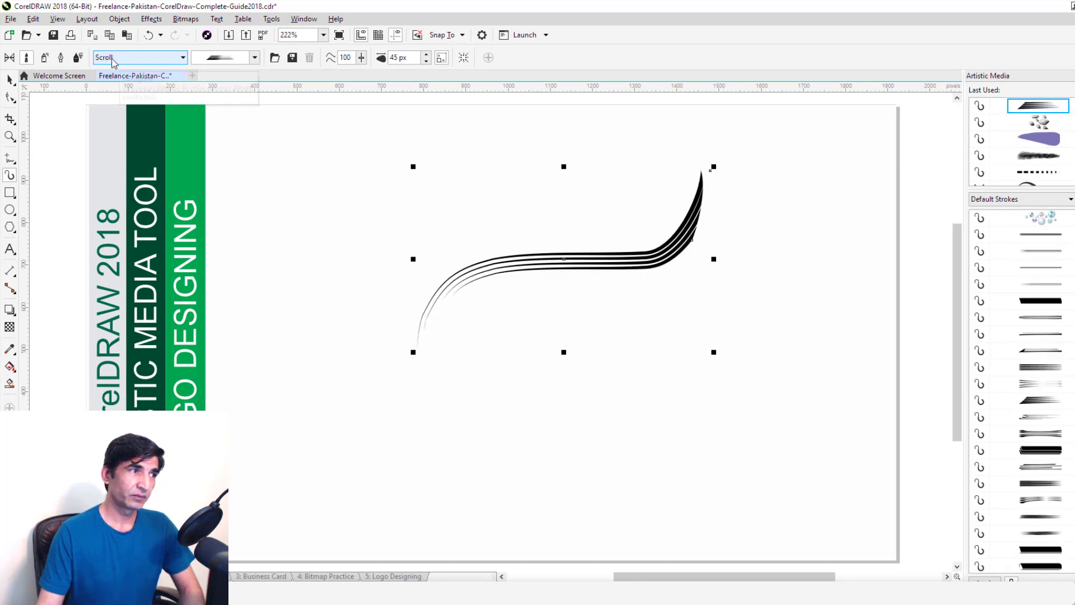
pyautogui.click(1041, 219)
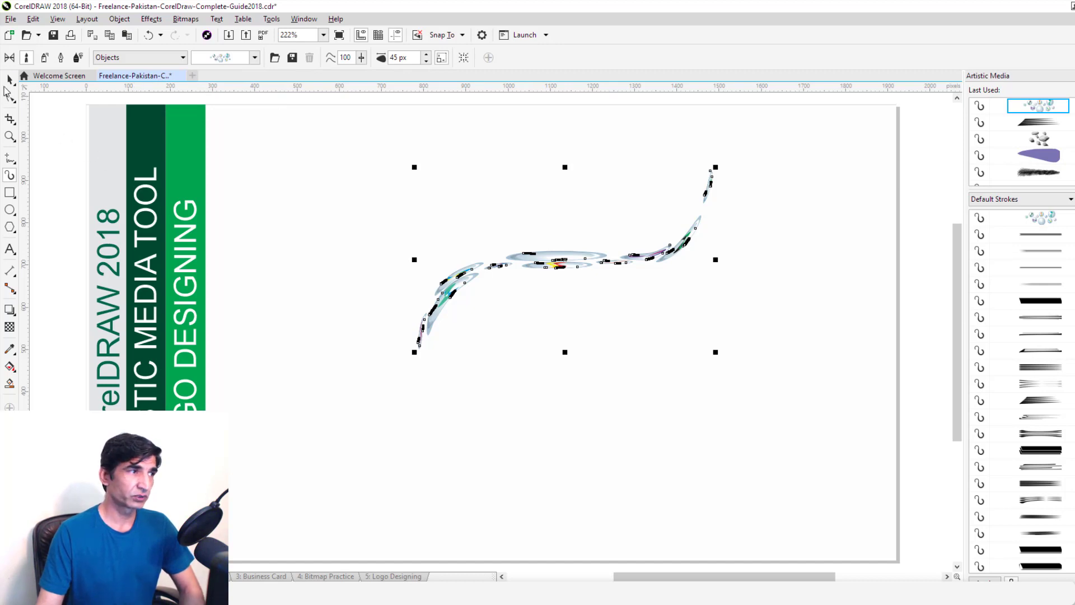
pyautogui.click(10, 81)
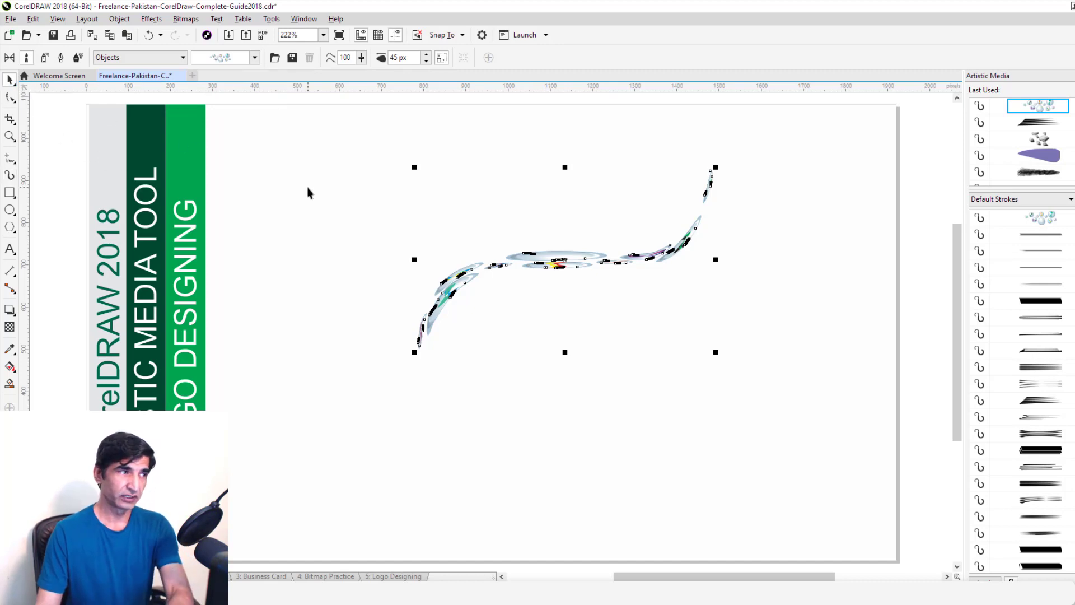
pyautogui.press('Delete')
# - Draw an open arched curve about 719 px wide and 147 px high across the upper page with the Pen tool
pyautogui.click(11, 162)
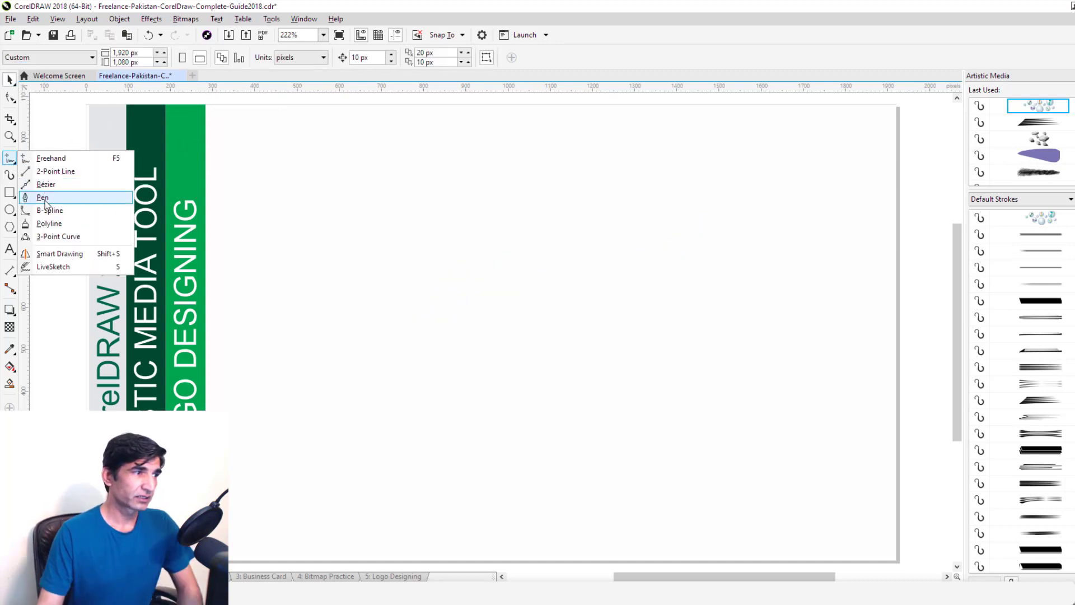
pyautogui.click(107, 197)
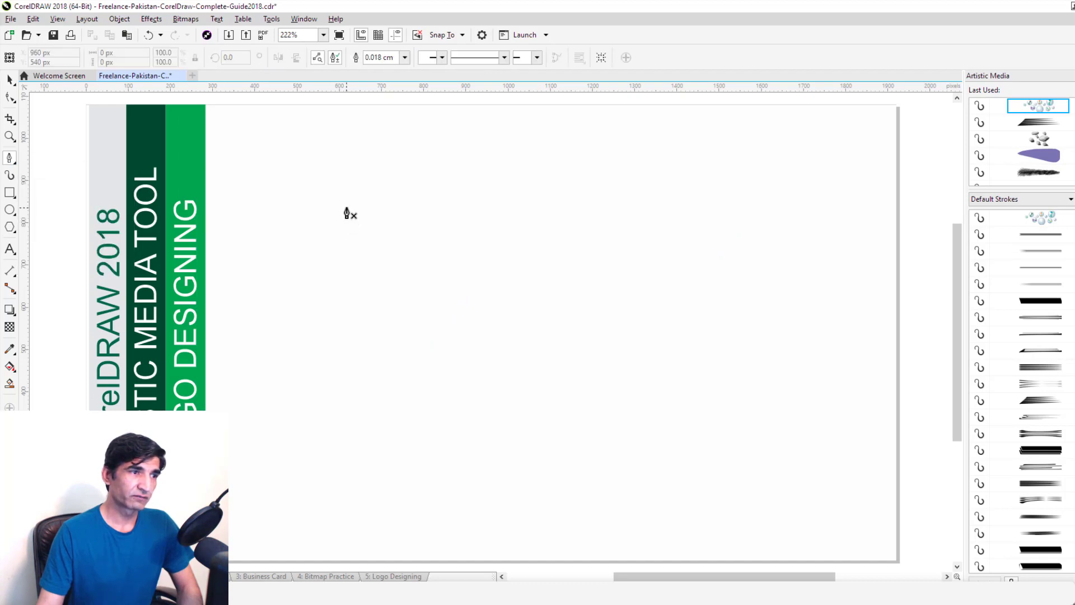
pyautogui.click(345, 247)
pyautogui.moveTo(648, 230); pyautogui.dragTo(734, 343)
pyautogui.doubleClick(649, 235)
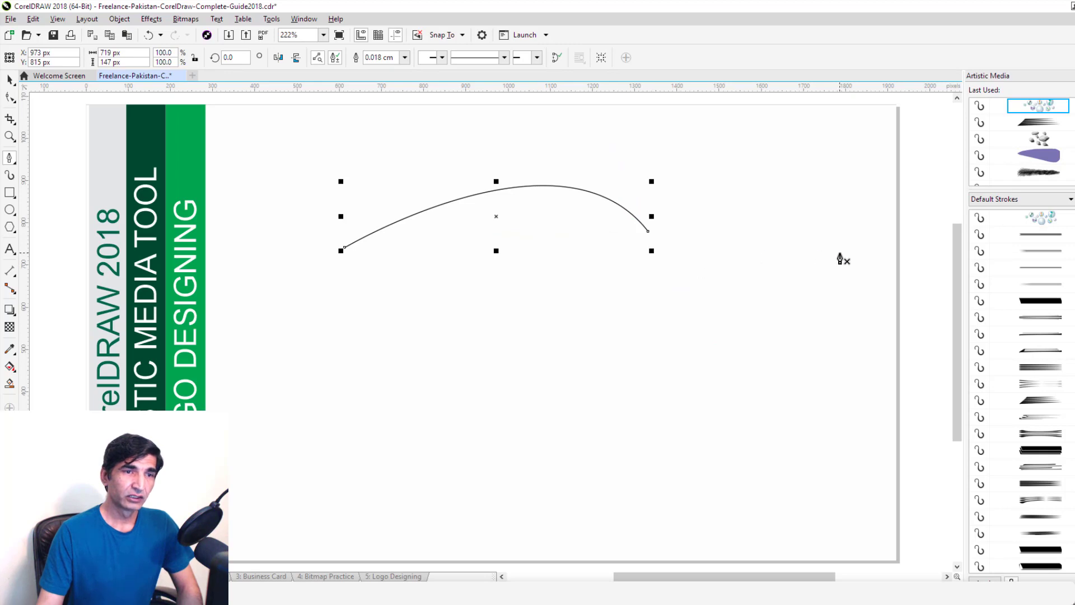
# - Restyle the arched curve with the teal Calligraphy stroke and the segmented outline Artistic brushstroke in turn, and delete it
pyautogui.scroll(1, 1067, 303)
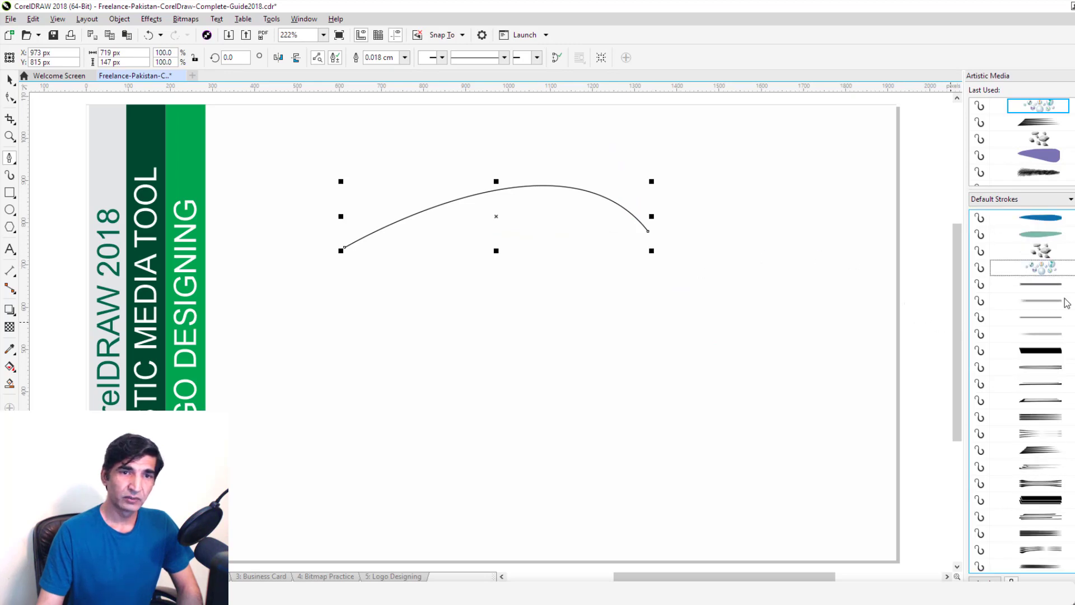
pyautogui.click(1042, 235)
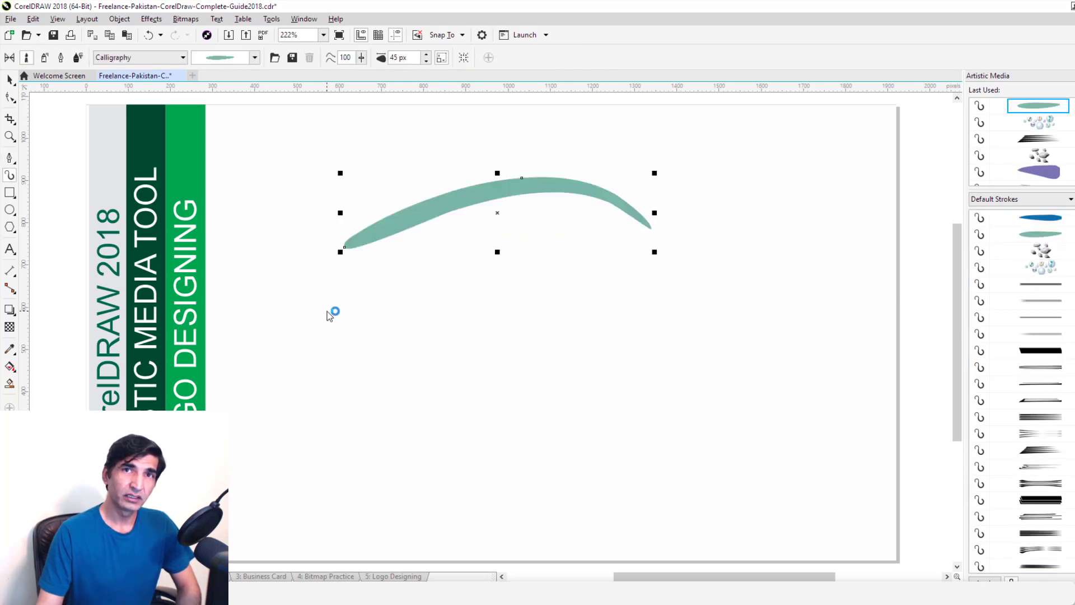
pyautogui.click(151, 57)
pyautogui.click(158, 68)
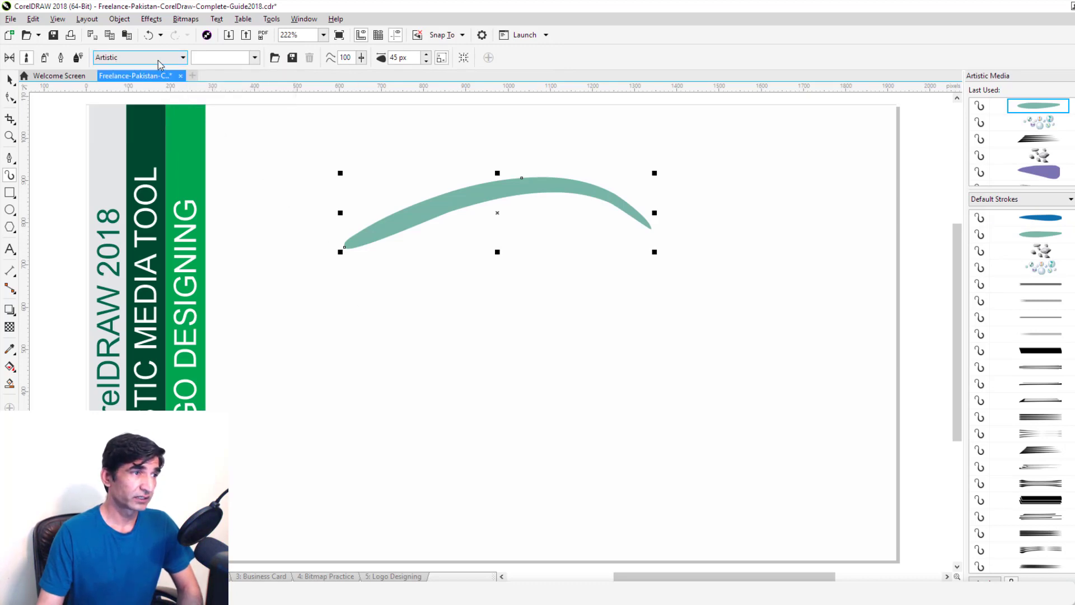
pyautogui.click(255, 57)
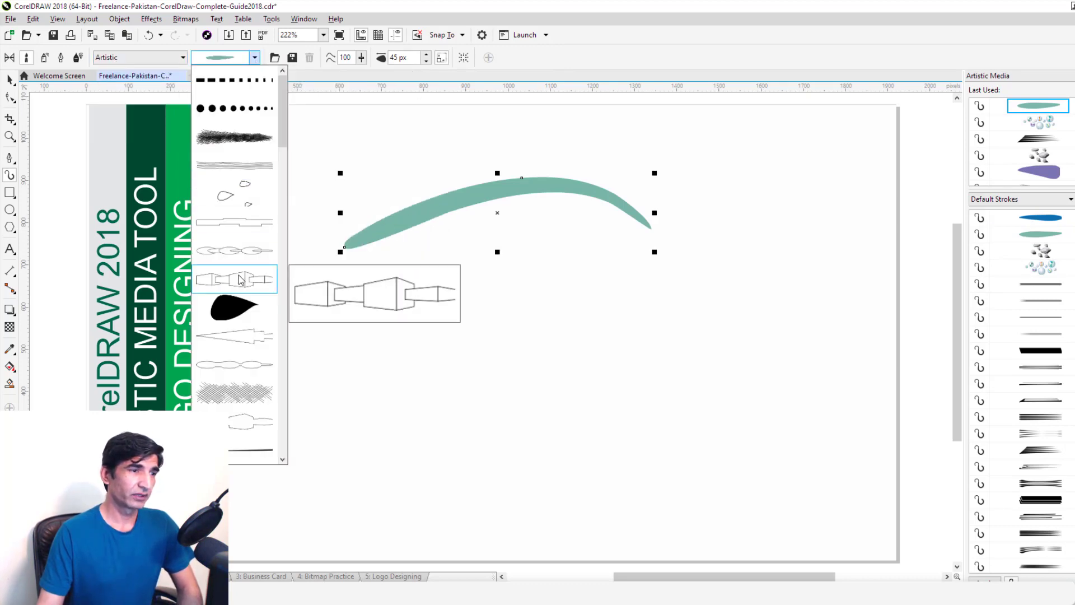
pyautogui.click(239, 280)
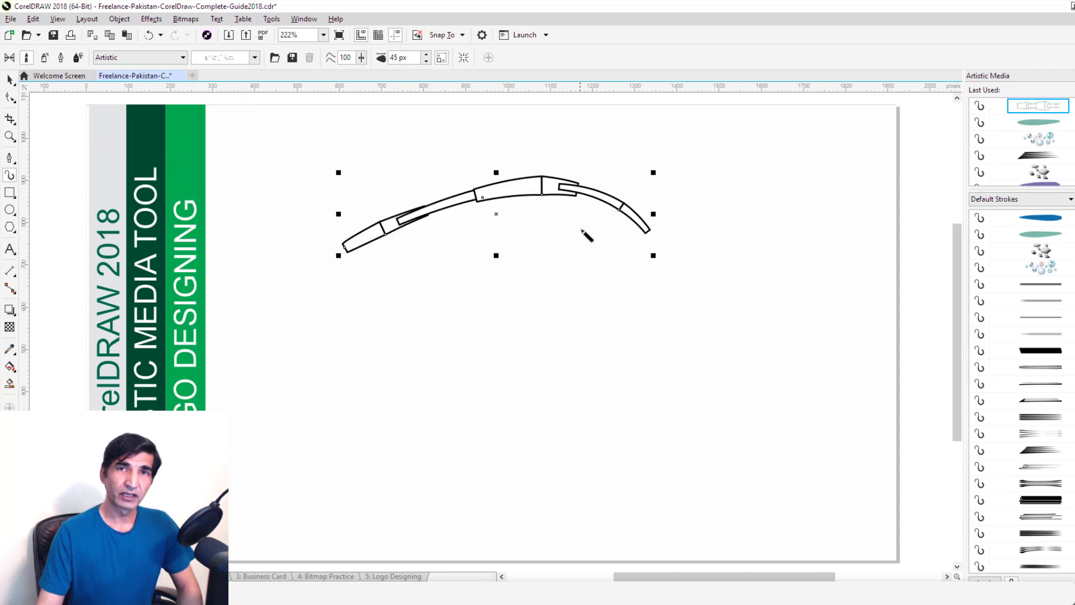
pyautogui.click(10, 79)
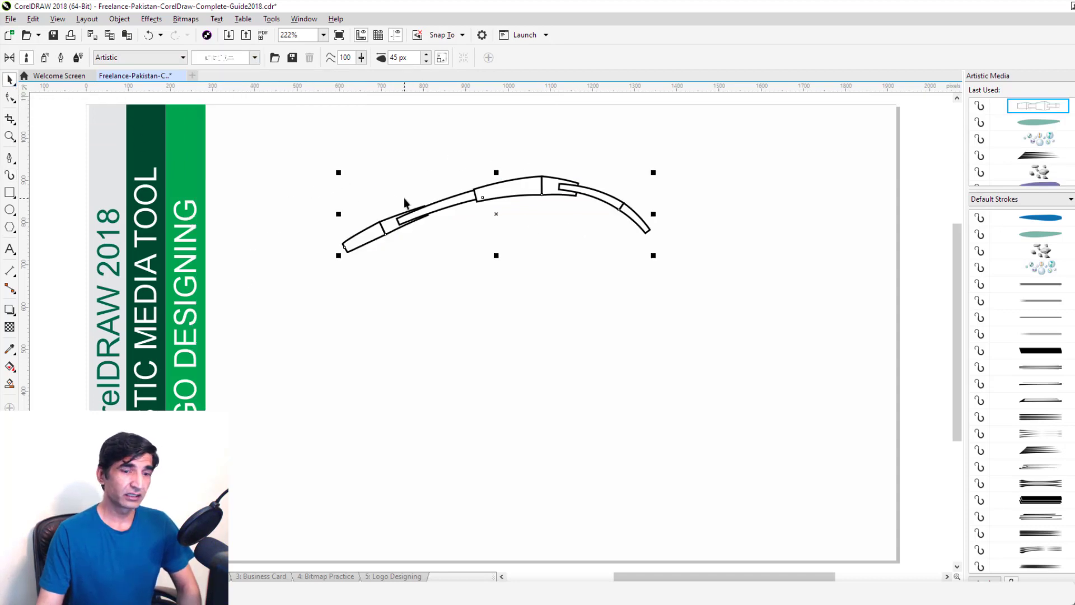
pyautogui.press('Delete')
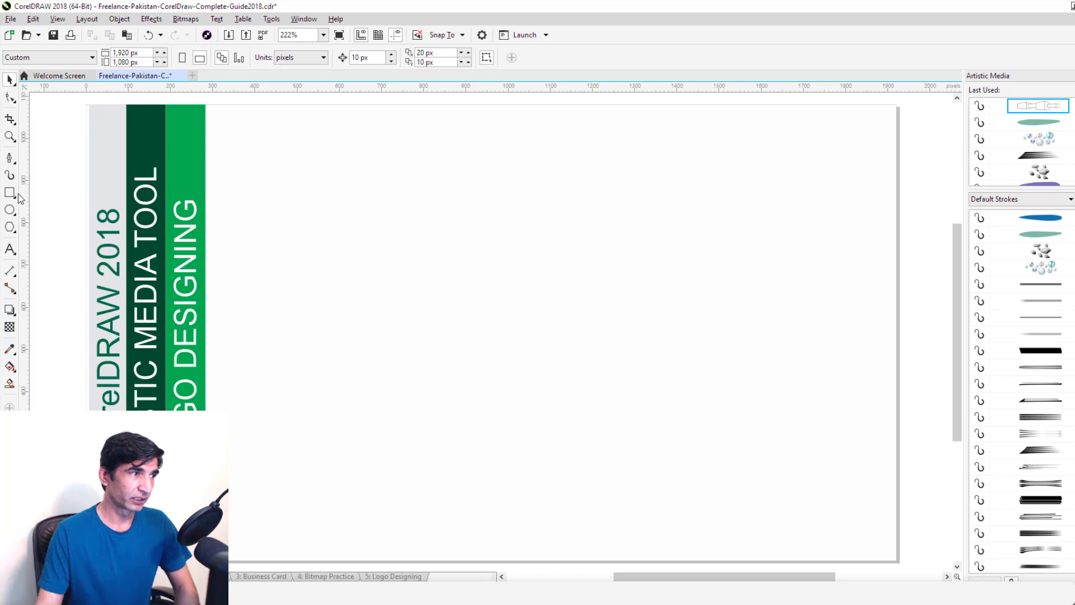
# - Draw a circle about 635 px in diameter near the middle of the page and remove its fill
pyautogui.click(10, 210)
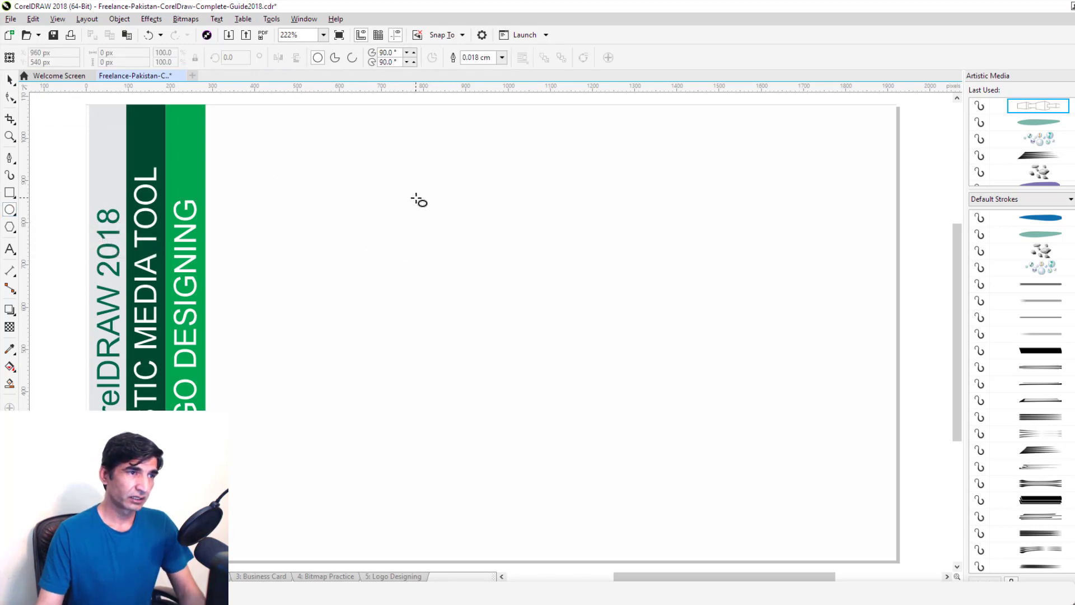
pyautogui.moveTo(415, 199); pyautogui.dragTo(678, 466)
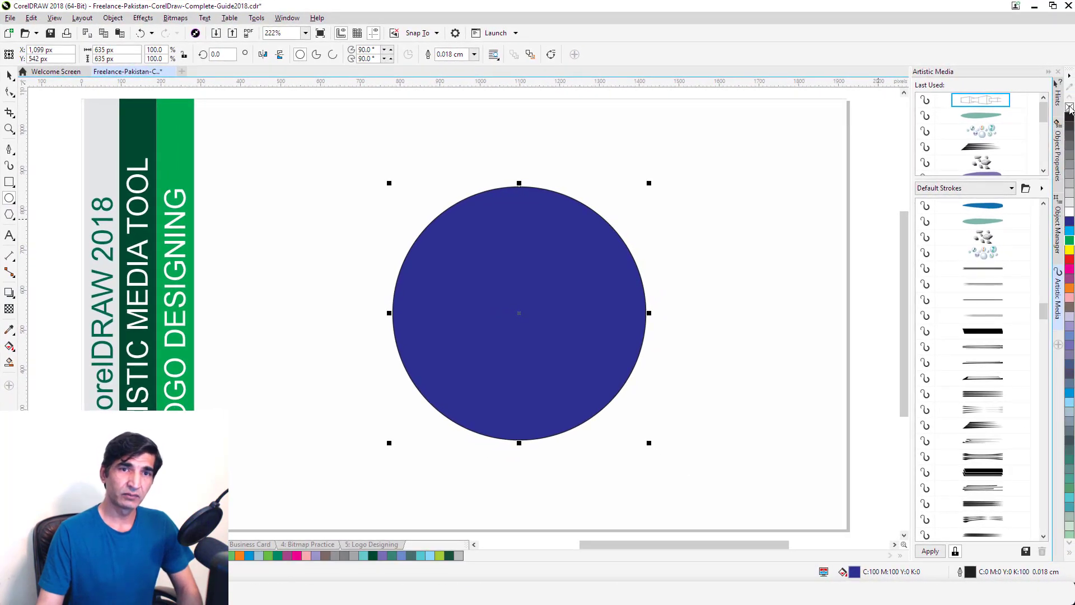
pyautogui.click(1070, 107)
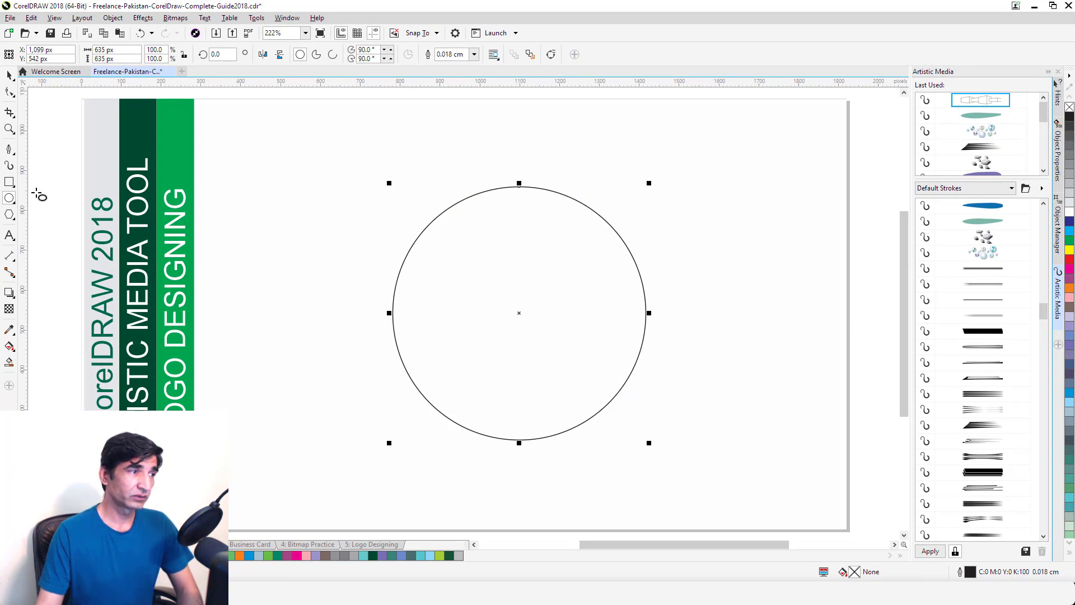
# - Restyle the circle with the stepped arrow outline and dotted Artistic brushstrokes, and the purple Calligraphy stroke in turn
pyautogui.click(9, 166)
pyautogui.click(241, 55)
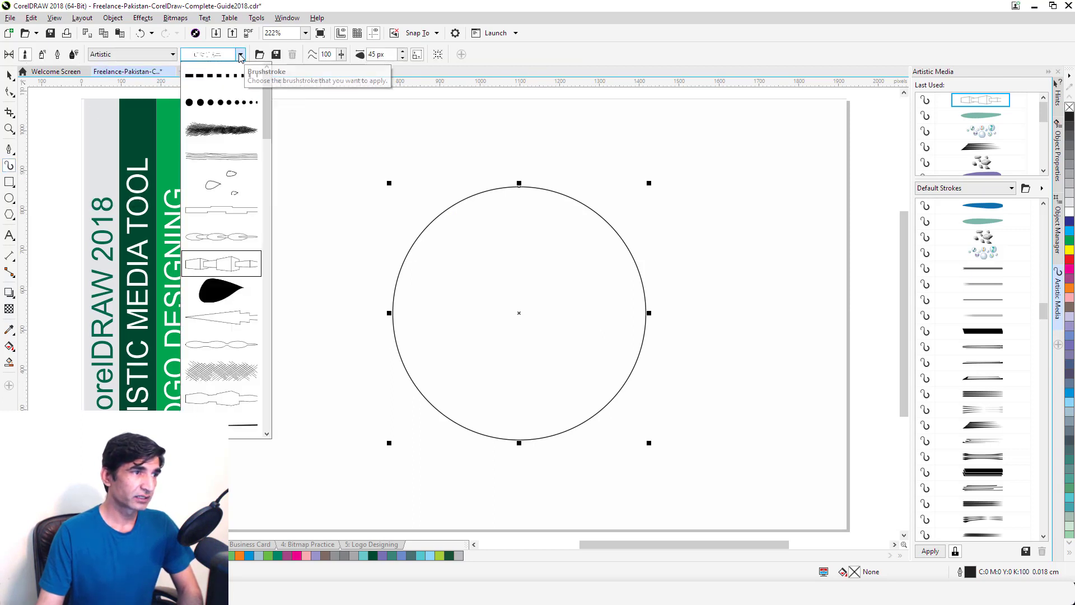
pyautogui.click(228, 319)
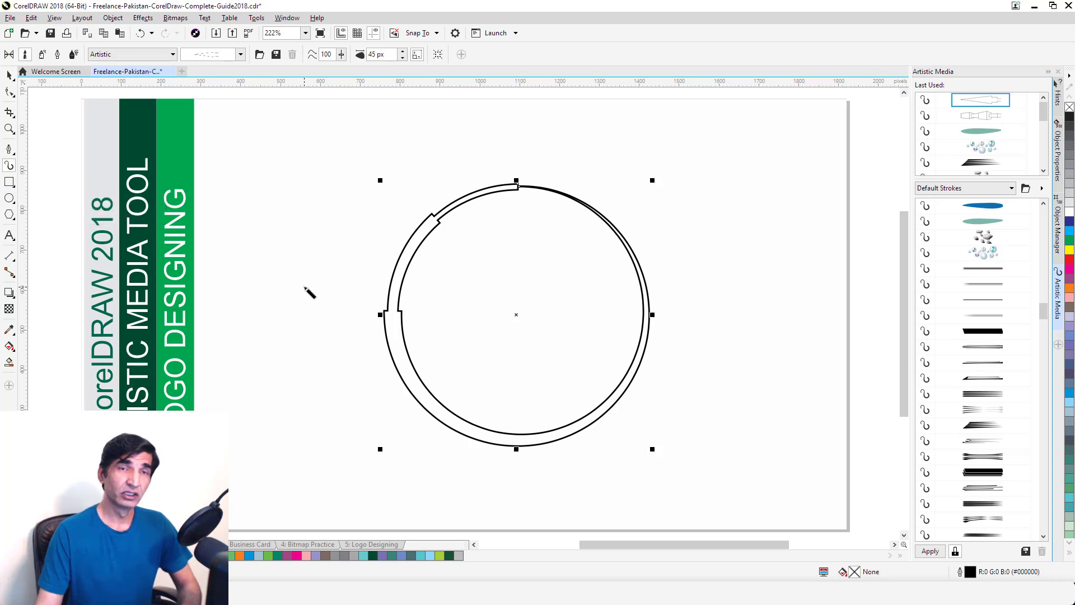
pyautogui.click(240, 54)
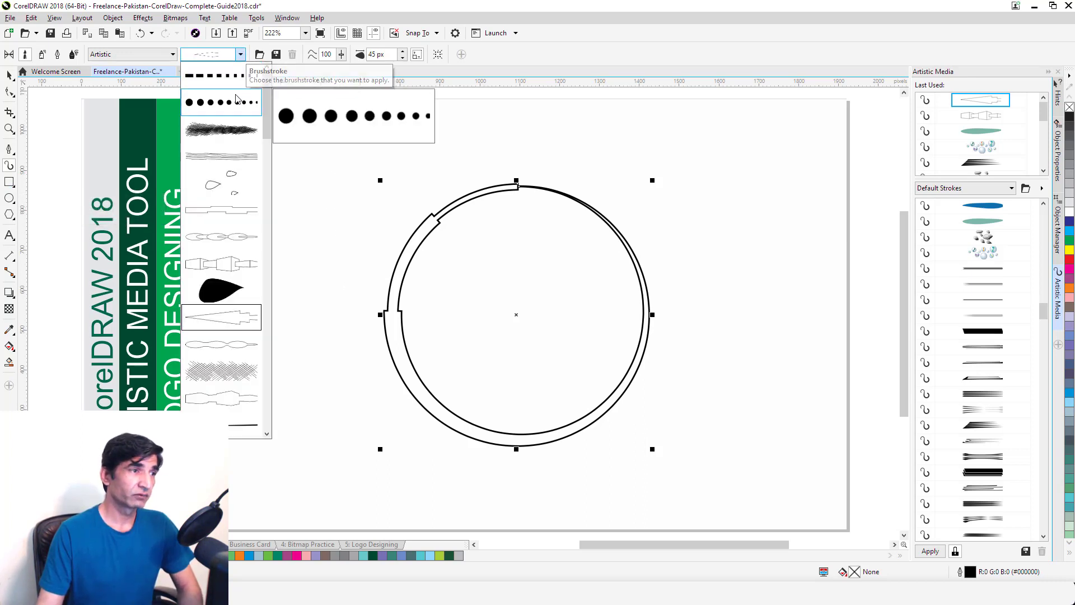
pyautogui.click(235, 101)
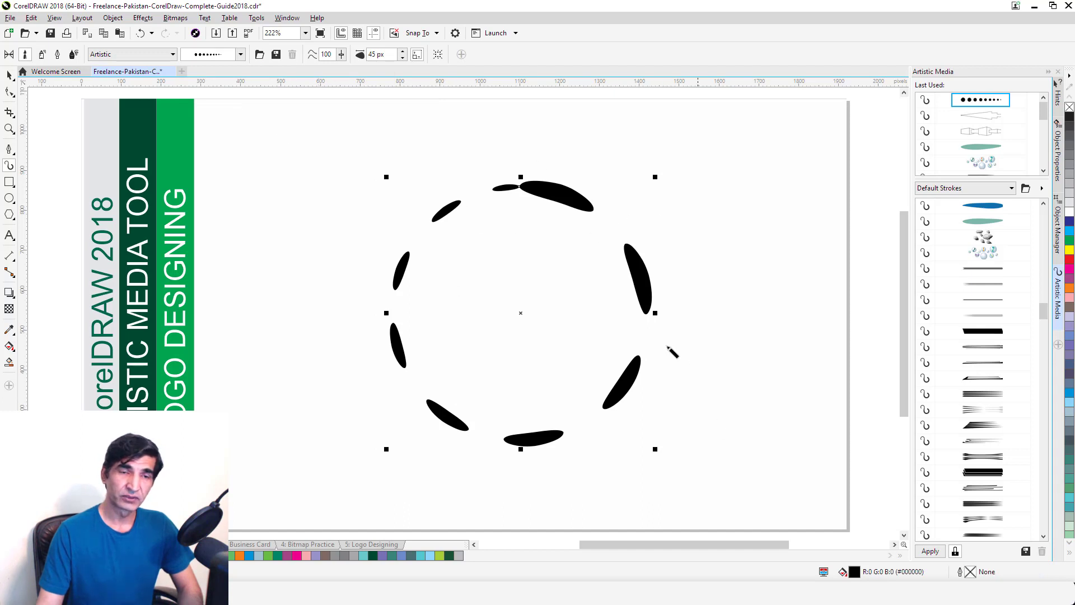
pyautogui.scroll(2, 1010, 302)
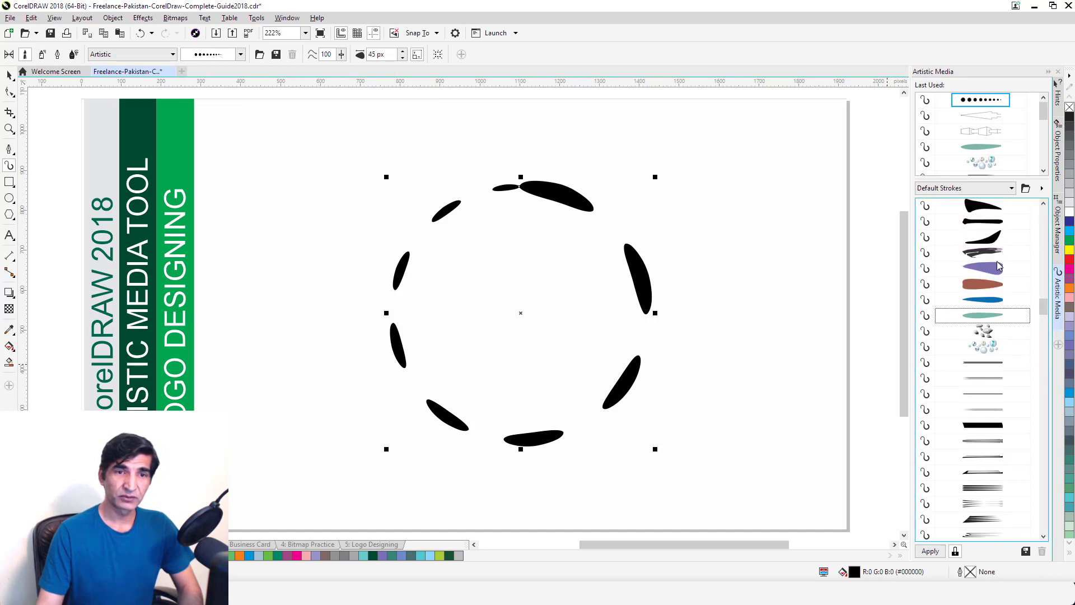
pyautogui.click(990, 271)
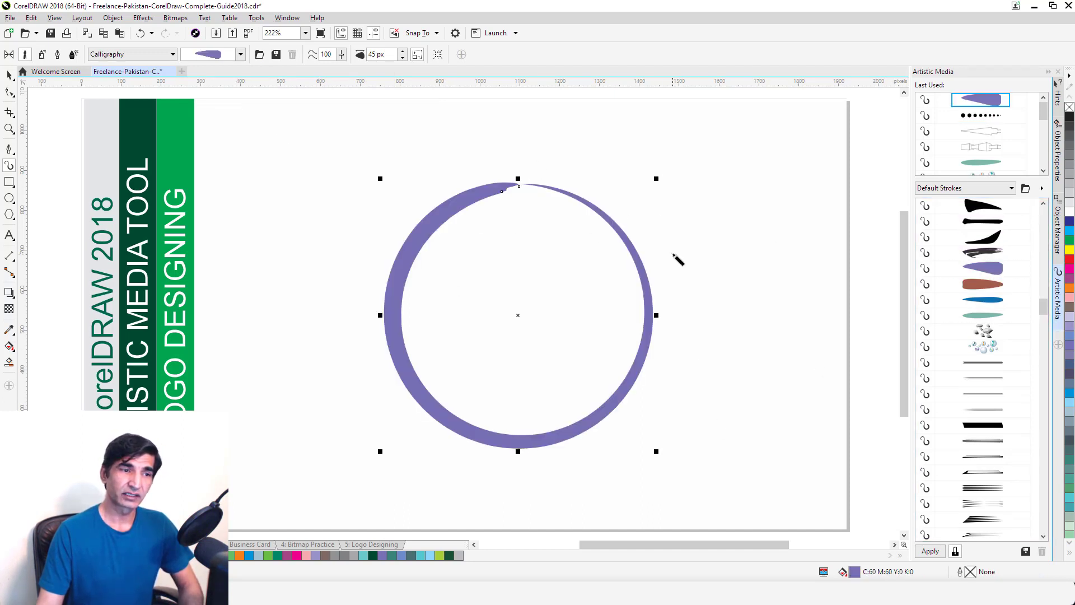
# - Select the purple ring and move it up and to the left on the page
pyautogui.click(9, 75)
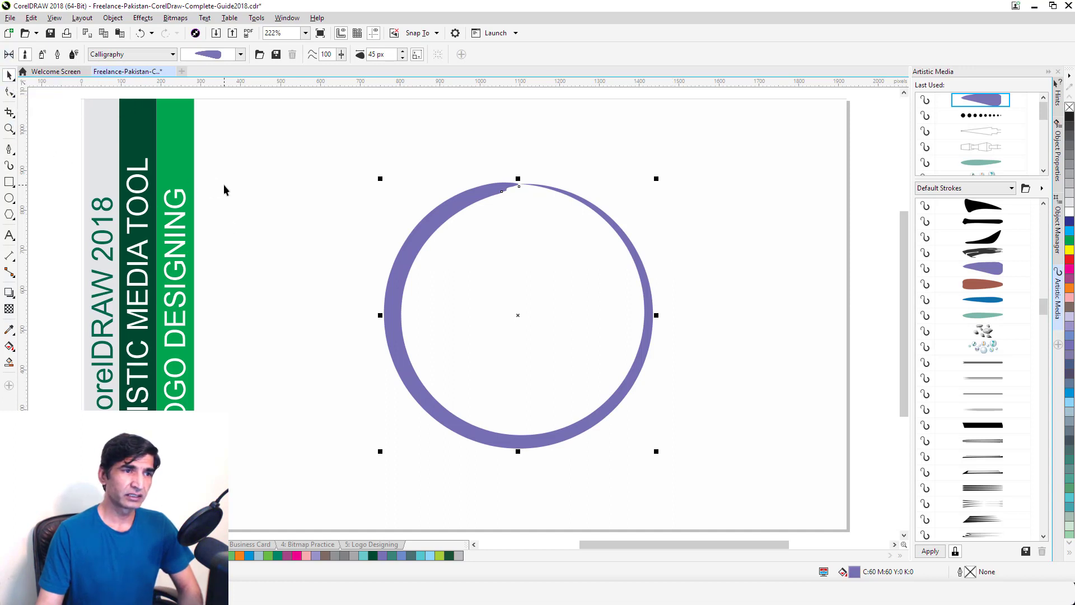
pyautogui.click(343, 177)
pyautogui.moveTo(728, 479); pyautogui.dragTo(729, 481)
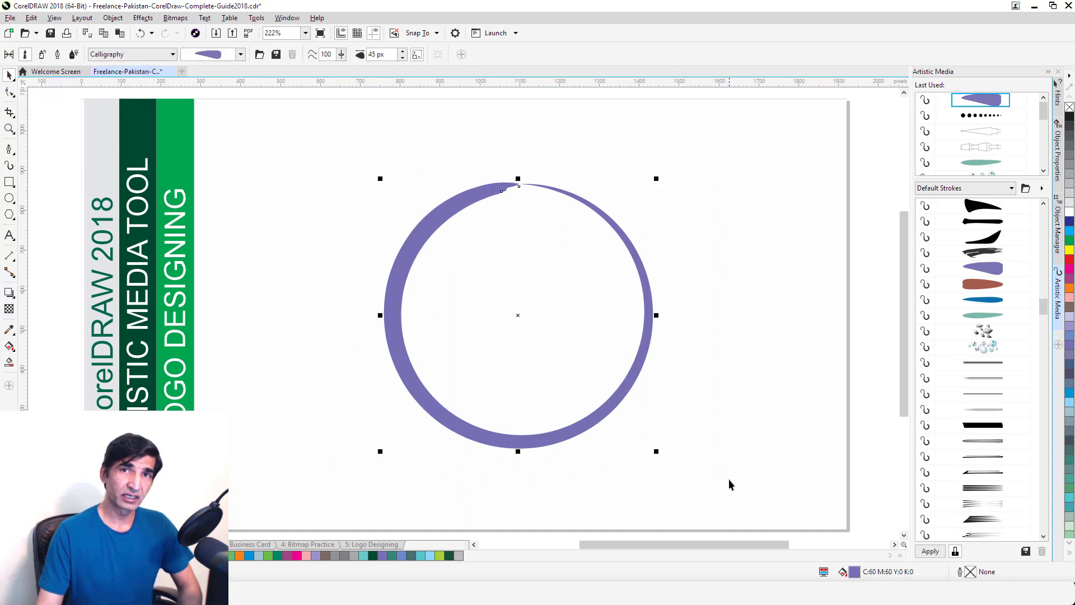
pyautogui.moveTo(599, 422); pyautogui.dragTo(548, 393)
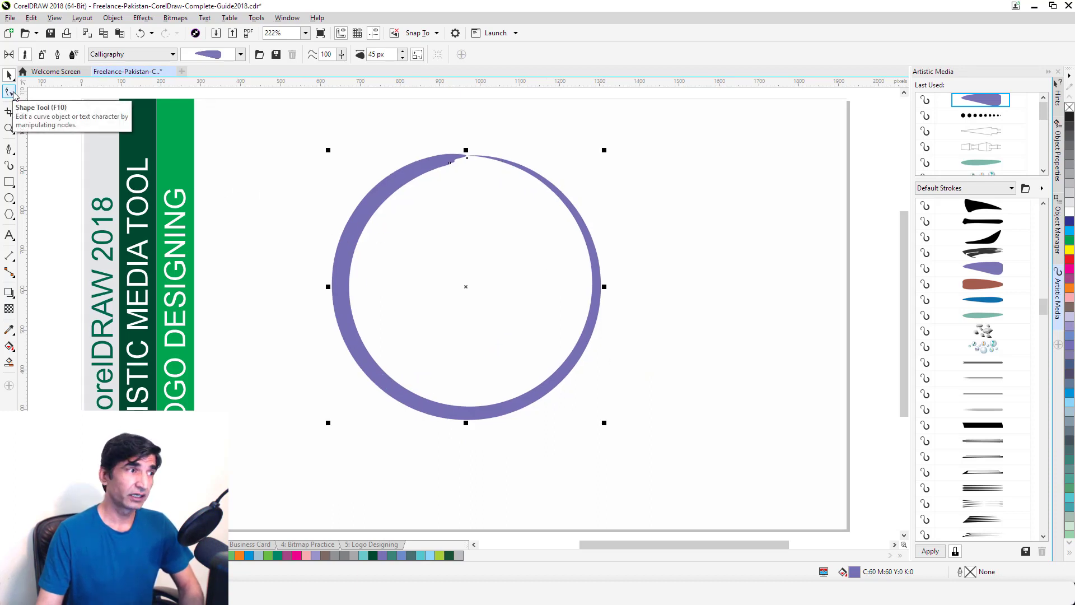
# - Reshape the purple ring into a pie of about 267 degrees with the Shape tool, and delete it
pyautogui.click(11, 93)
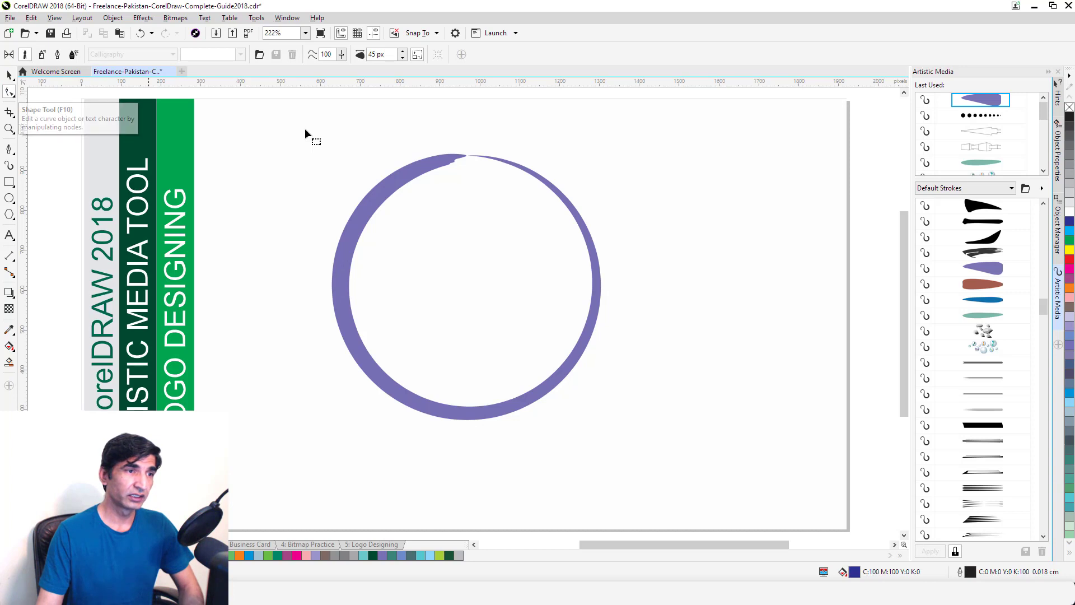
pyautogui.click(435, 167)
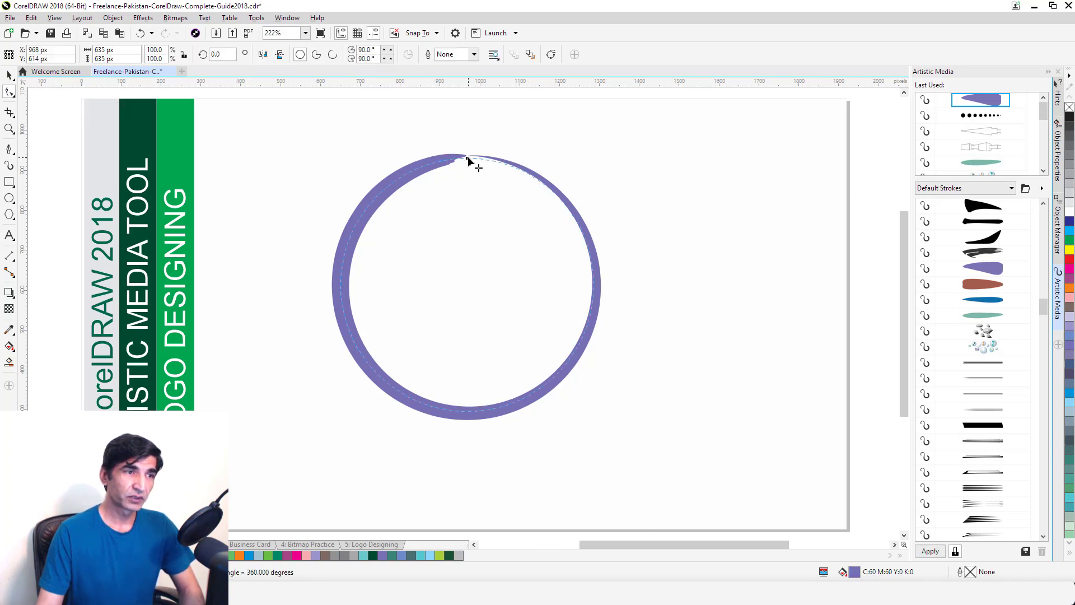
pyautogui.moveTo(468, 162); pyautogui.dragTo(567, 288)
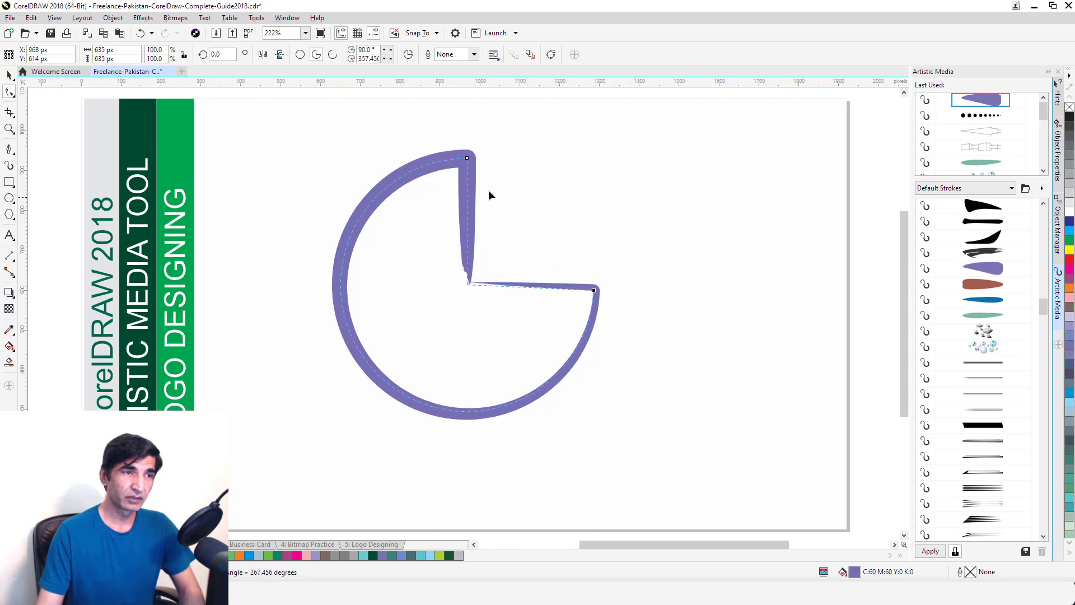
pyautogui.press('space')
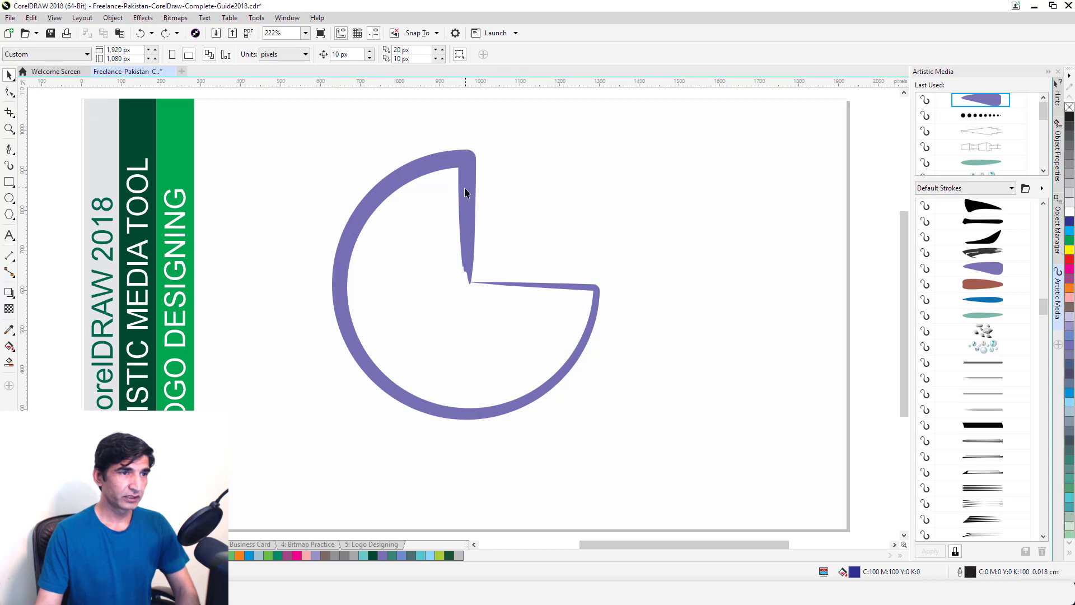
pyautogui.press('Delete')
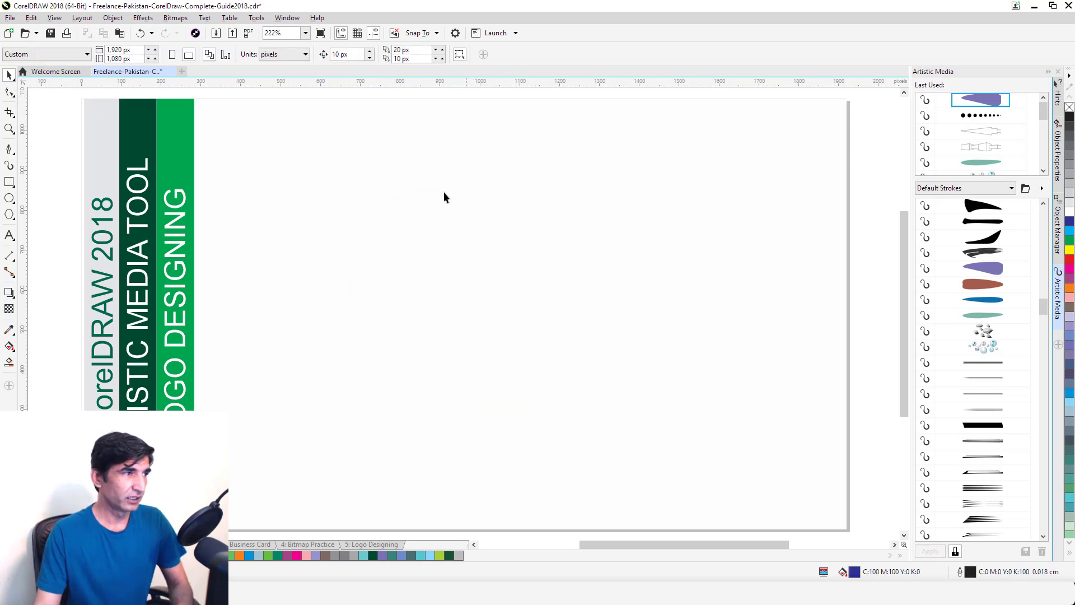
# - Set the Artistic Media brush category to Artistic and choose the striped black arrow-shaped brushstroke
pyautogui.click(10, 165)
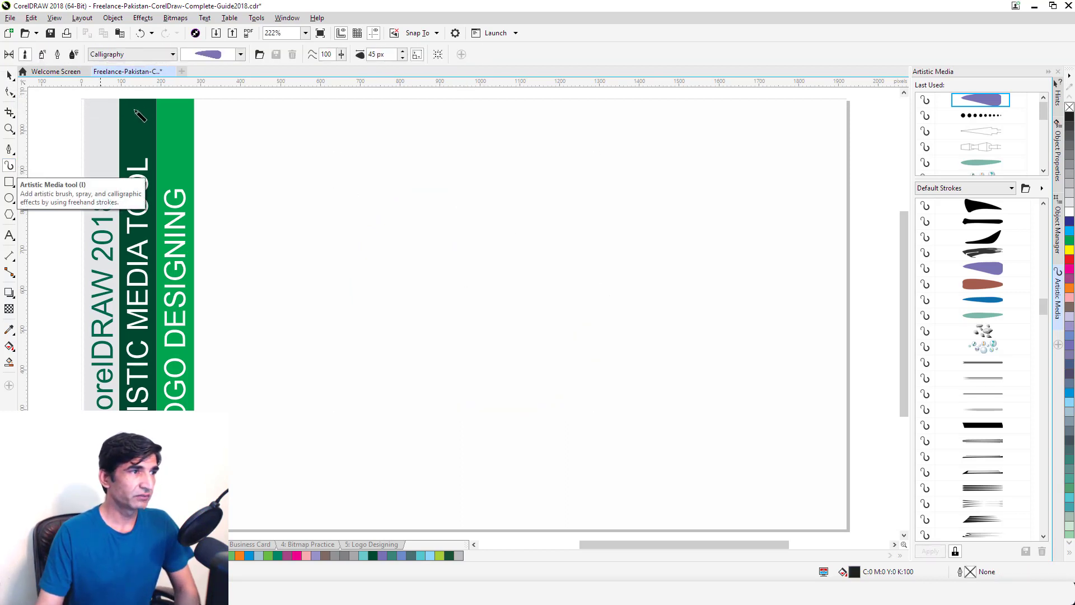
pyautogui.click(162, 54)
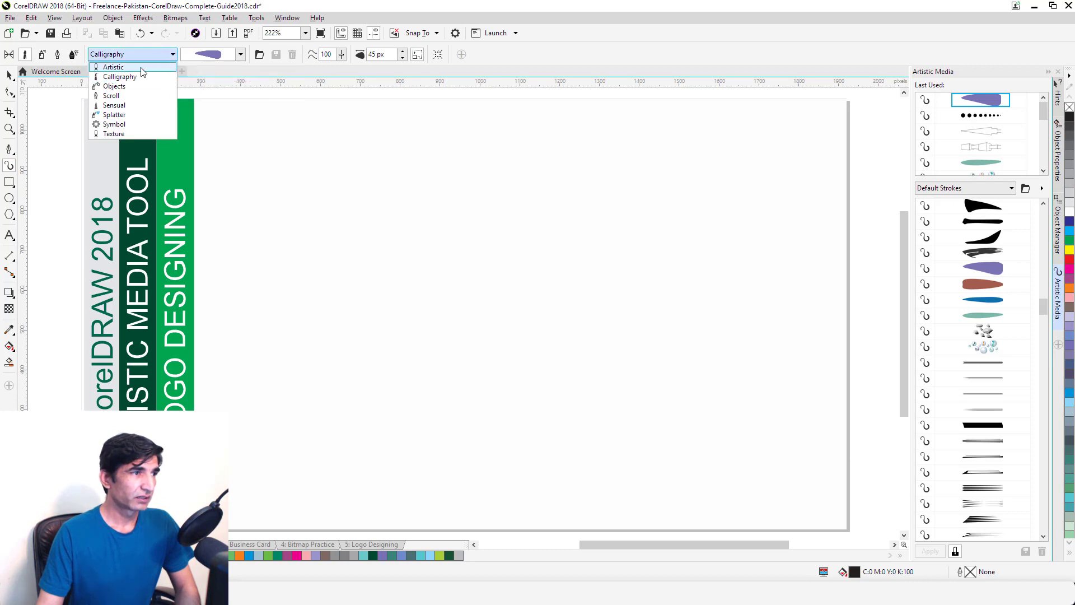
pyautogui.click(143, 66)
pyautogui.click(240, 54)
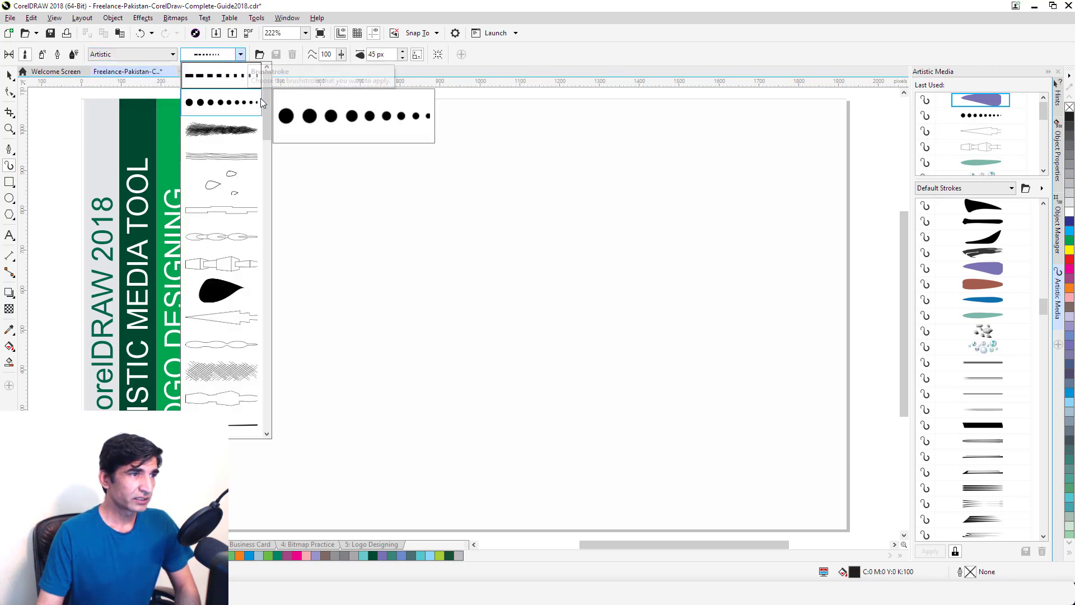
pyautogui.moveTo(268, 86)
pyautogui.mouseDown()
pyautogui.moveTo(261, 360)
pyautogui.moveTo(267, 325)
pyautogui.moveTo(265, 334)
pyautogui.mouseUp()
pyautogui.moveTo(218, 274)
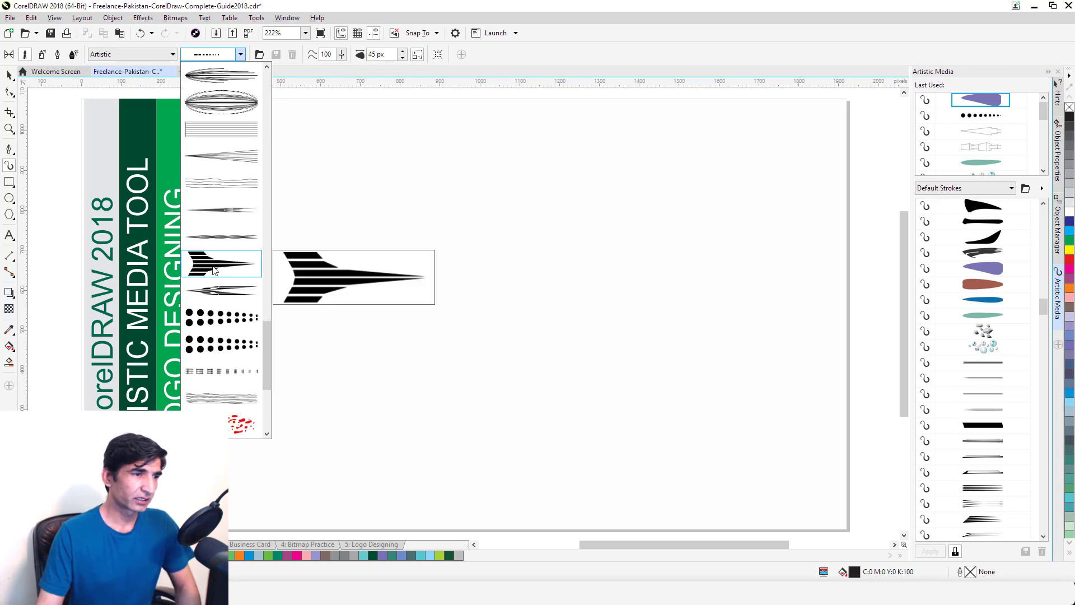
pyautogui.click(215, 270)
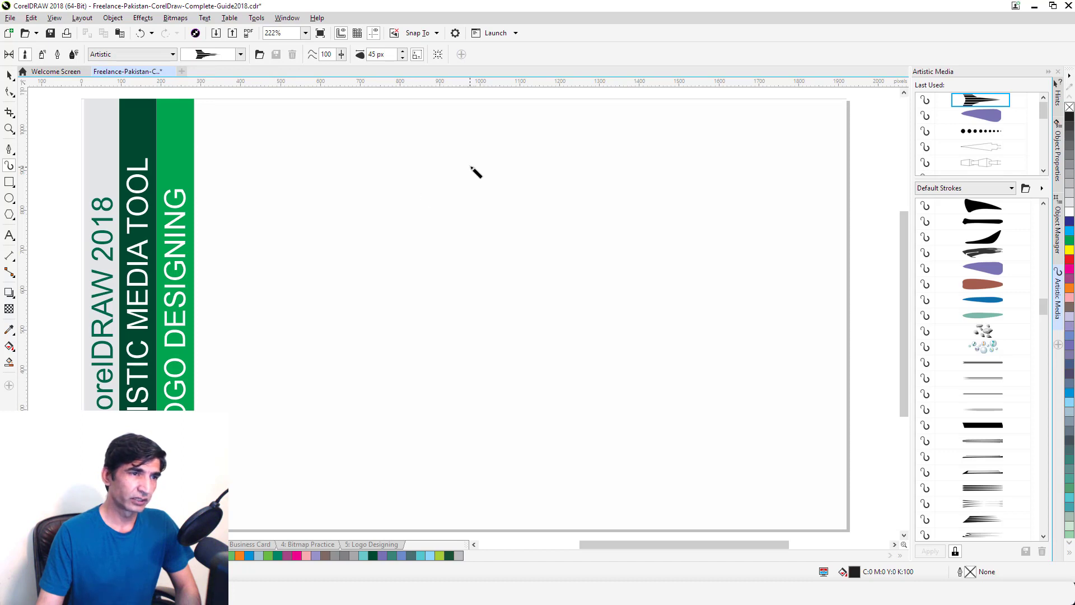
# - Draw a horizontal striped arrow brushstroke and transform it into an upright arrow with a 265 px stroke width
pyautogui.moveTo(303, 278); pyautogui.dragTo(647, 279)
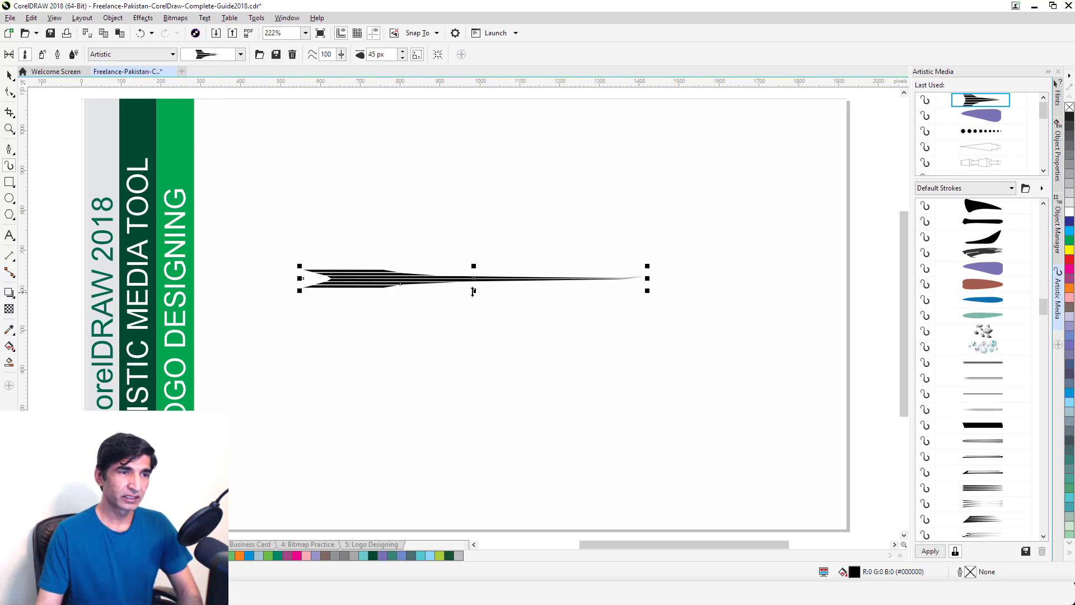
pyautogui.moveTo(474, 290); pyautogui.dragTo(484, 466)
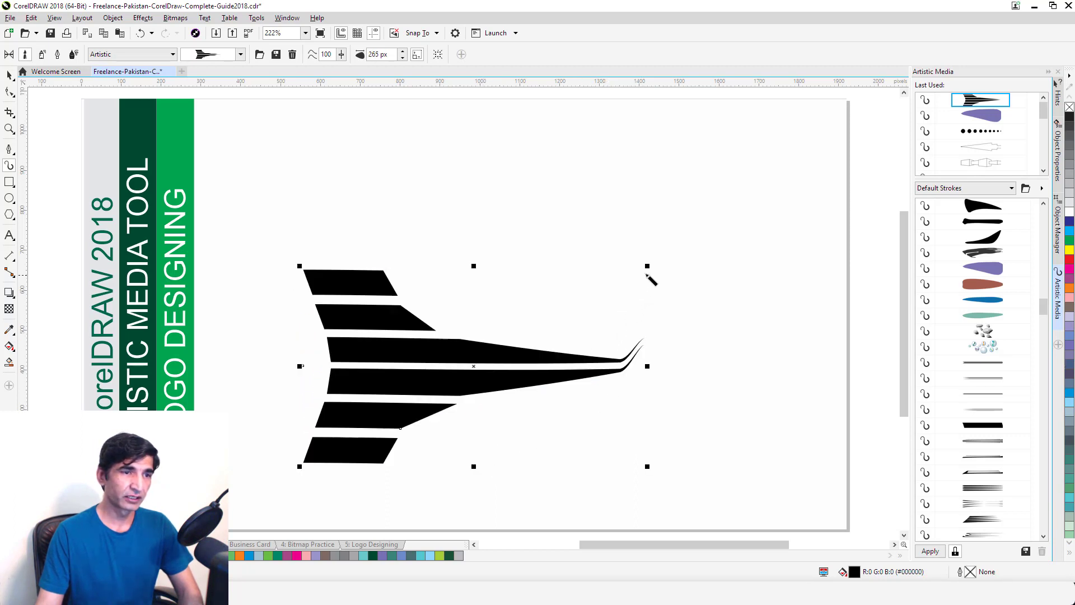
pyautogui.click(475, 368)
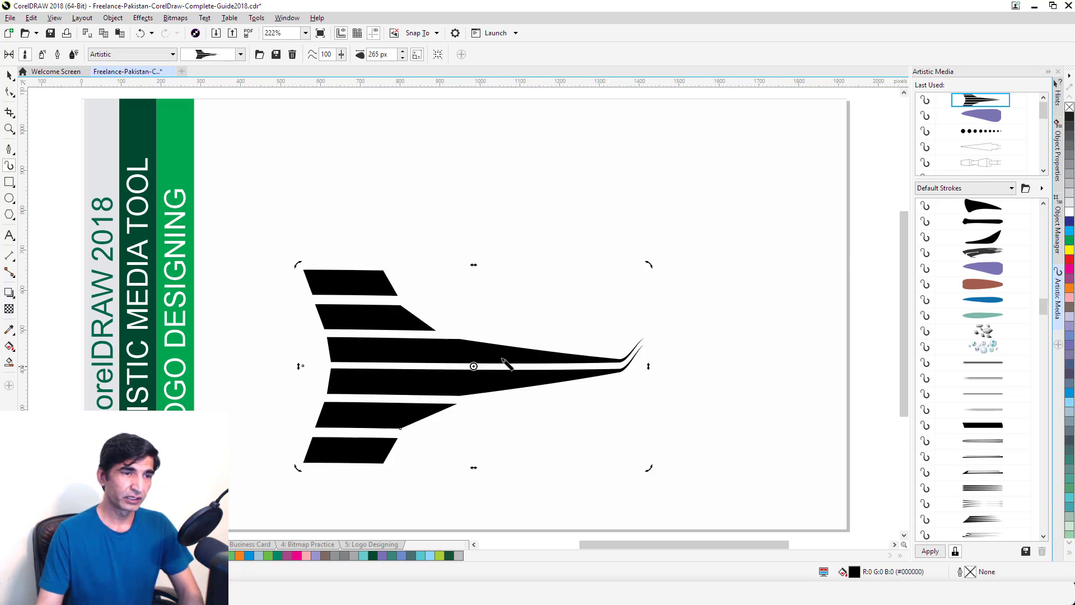
pyautogui.moveTo(649, 264)
pyautogui.mouseDown()
pyautogui.moveTo(533, 180)
pyautogui.moveTo(398, 156)
pyautogui.moveTo(377, 166)
pyautogui.mouseUp()
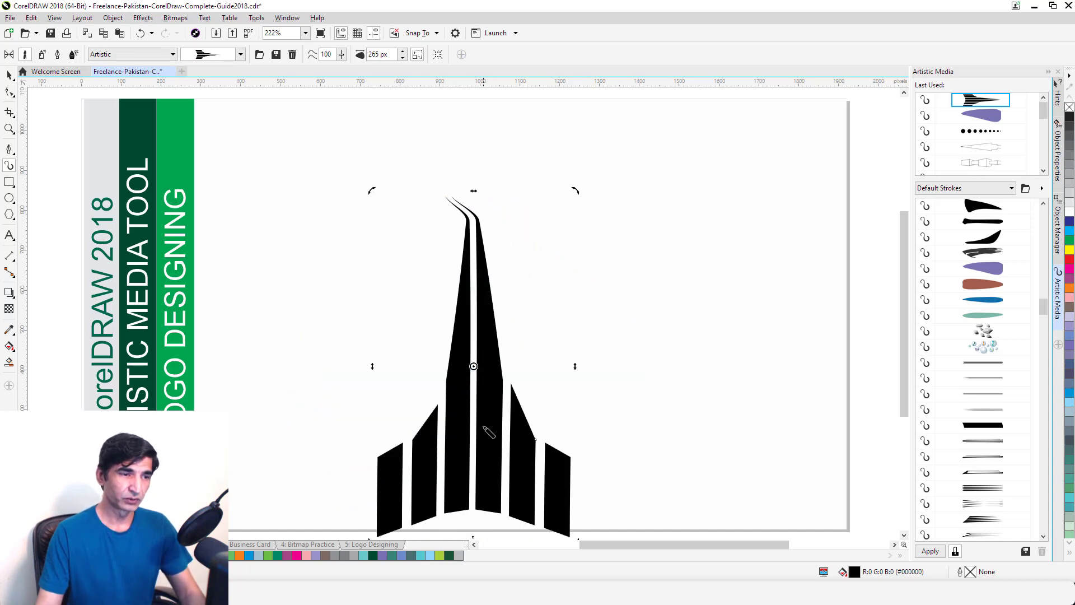
# - Move the upright striped arrow slightly up and to the left with the Pick tool, and delete it
pyautogui.press('Escape')
pyautogui.click(8, 75)
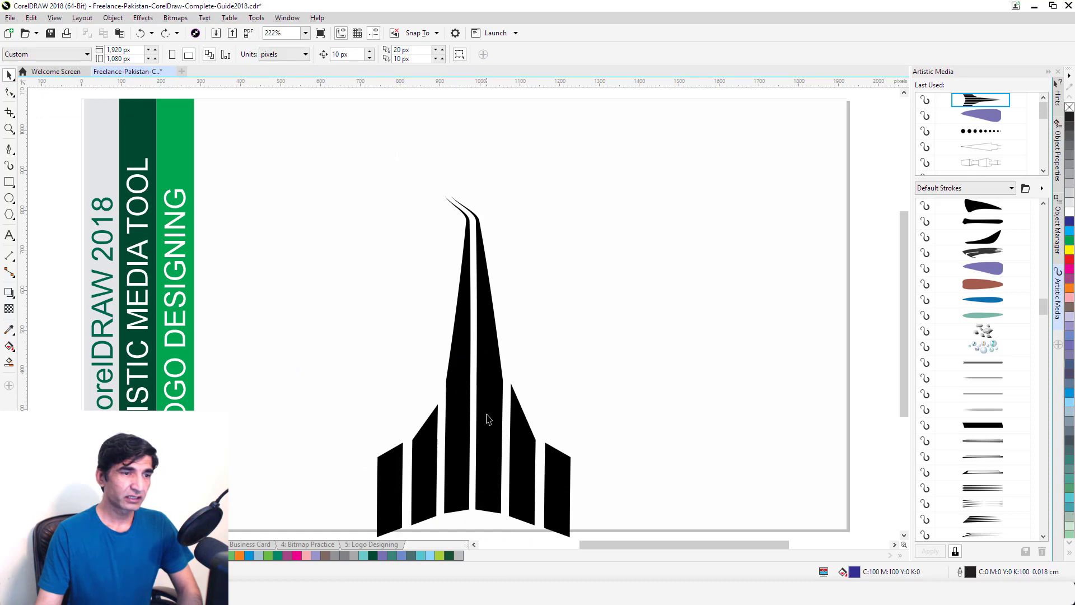
pyautogui.moveTo(487, 419); pyautogui.dragTo(473, 390)
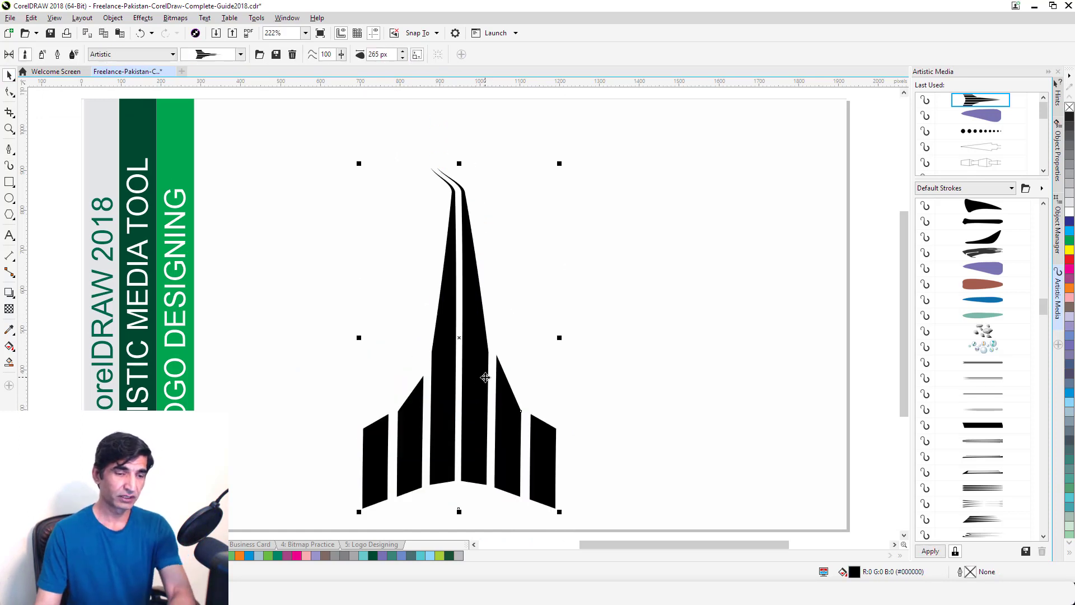
pyautogui.press('Delete')
# - Draw a large reversed-C freehand curve with the Artistic Media tool, using the colourful bubbles brushstroke from the Objects category
pyautogui.click(9, 165)
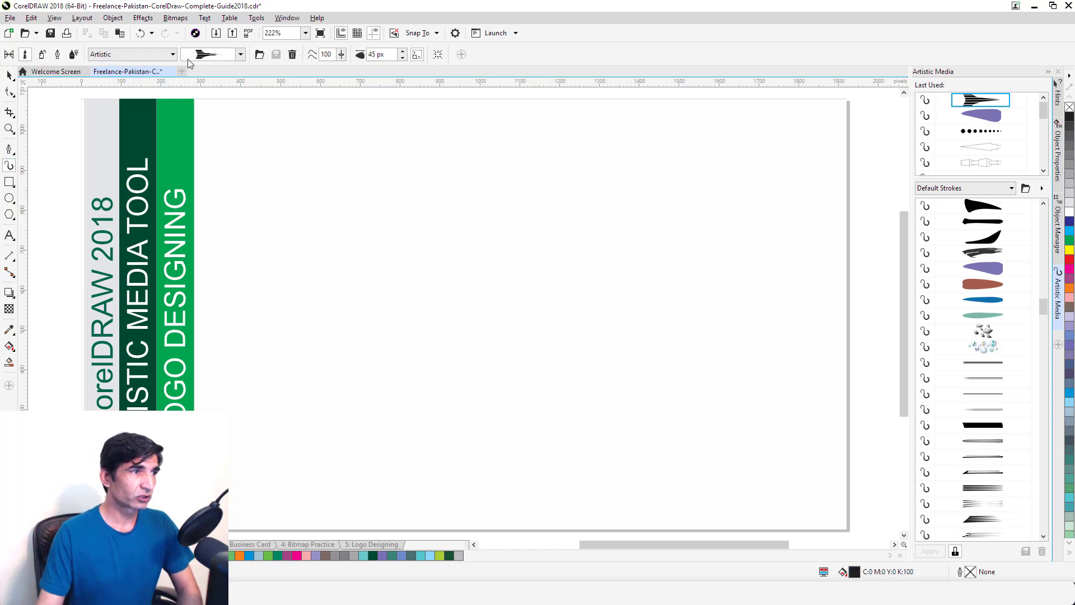
pyautogui.click(135, 54)
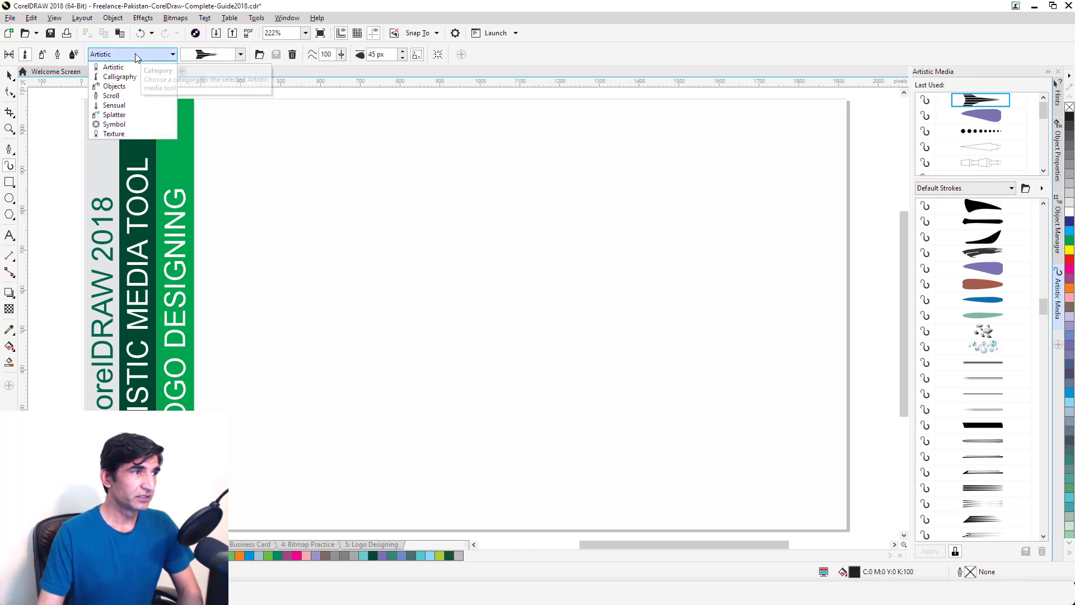
pyautogui.click(132, 86)
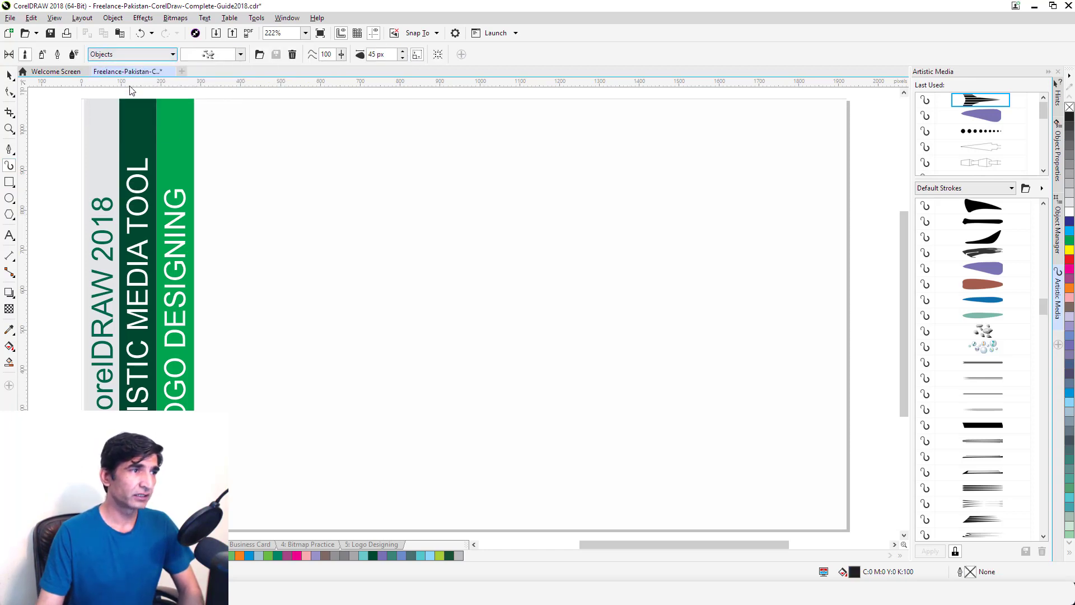
pyautogui.click(240, 54)
pyautogui.moveTo(244, 102)
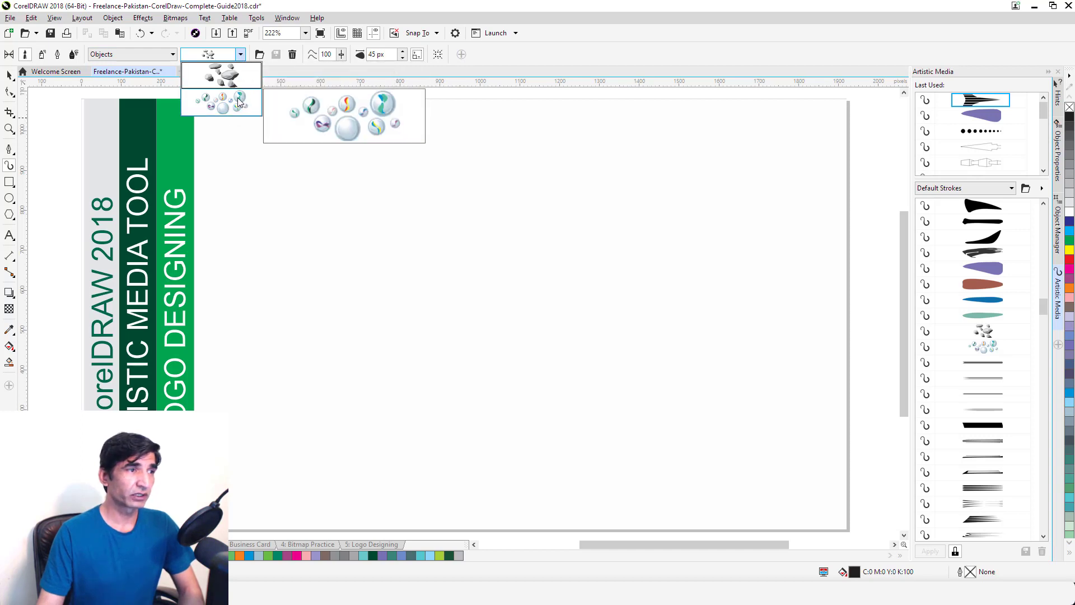
pyautogui.click(239, 101)
pyautogui.moveTo(326, 181)
pyautogui.mouseDown()
pyautogui.moveTo(331, 219)
pyautogui.moveTo(666, 260)
pyautogui.moveTo(620, 389)
pyautogui.moveTo(427, 379)
pyautogui.mouseUp()
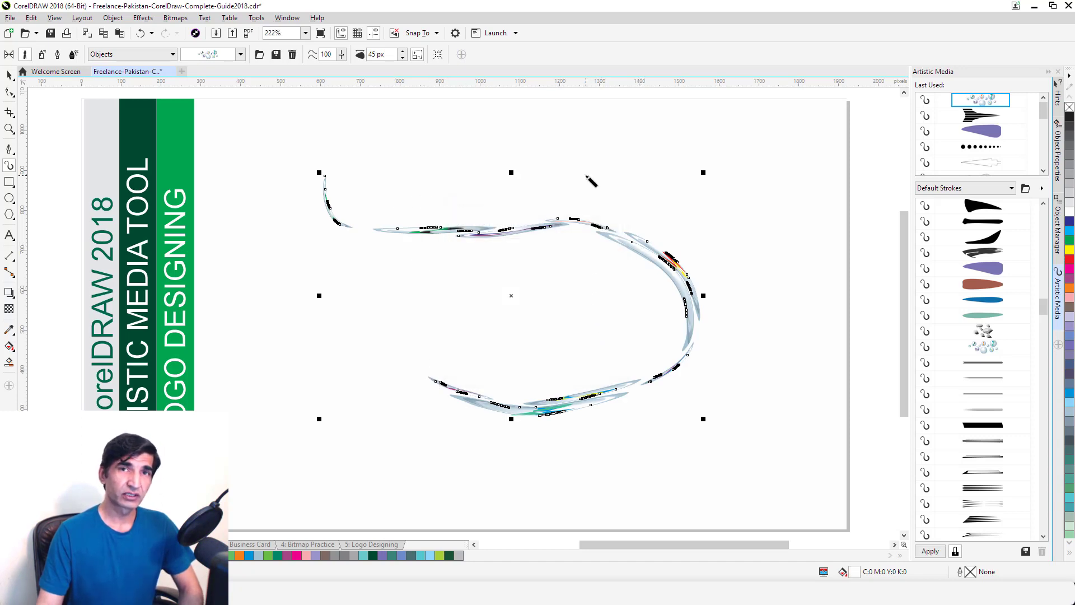
# - Browse the available folders and drives for custom media strokes, and leave without choosing one
pyautogui.click(259, 56)
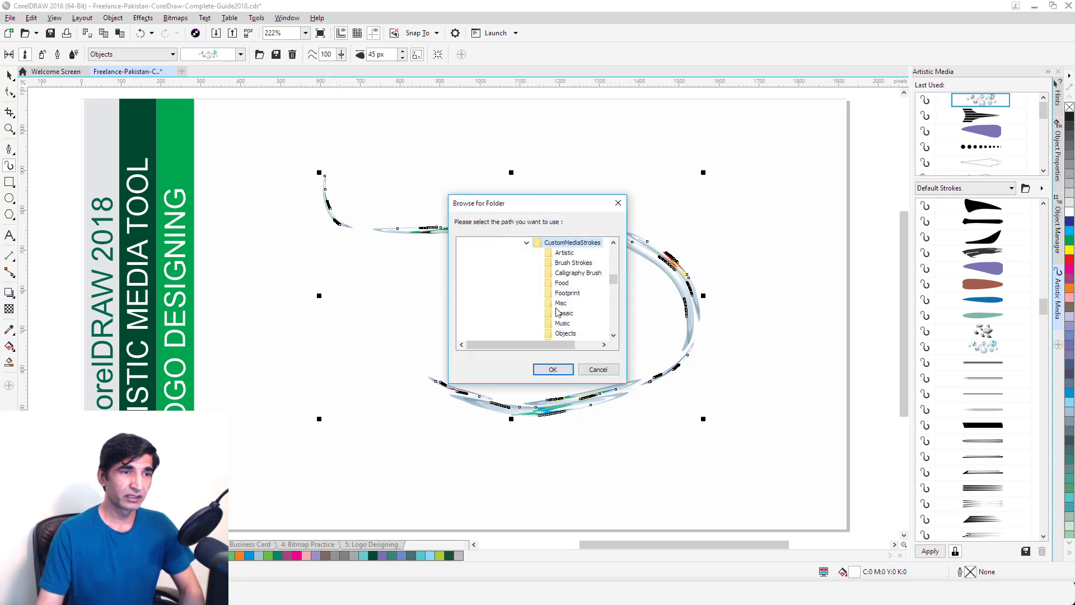
pyautogui.scroll(-10, 557, 312)
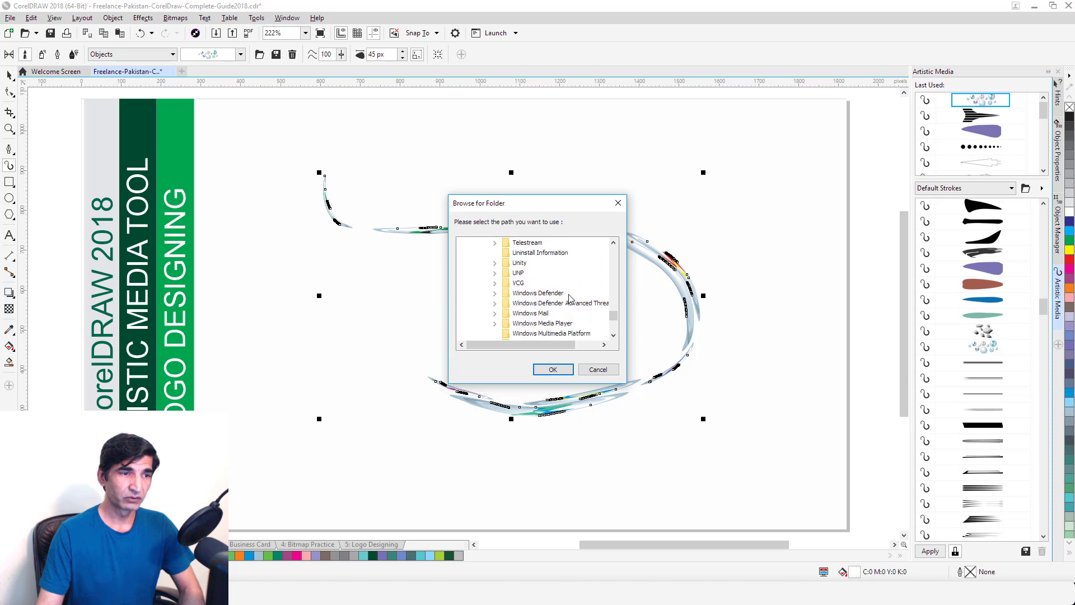
pyautogui.scroll(-8, 569, 298)
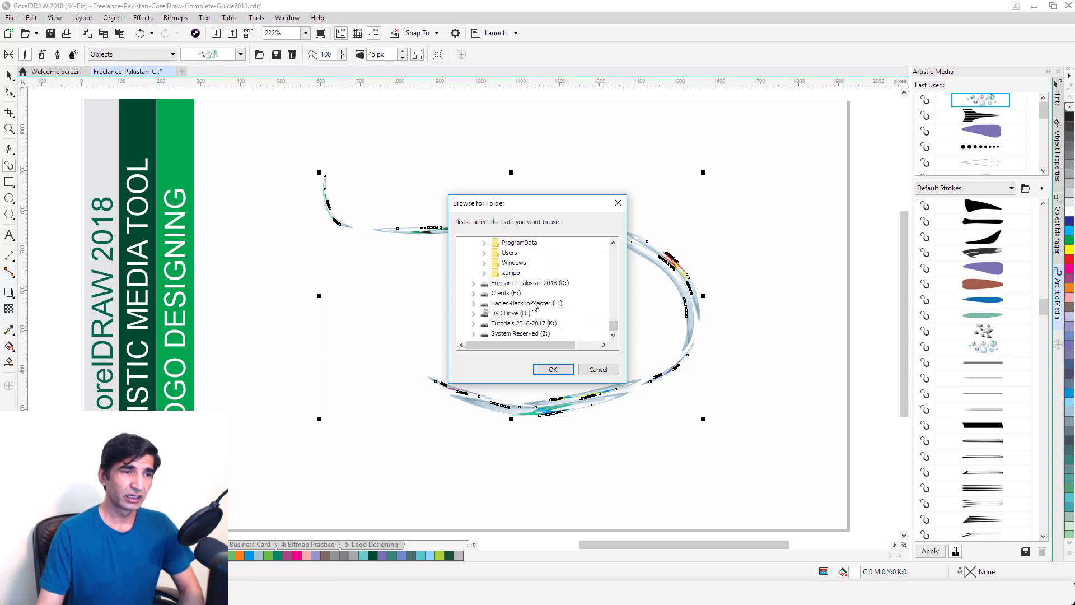
pyautogui.scroll(5, 534, 306)
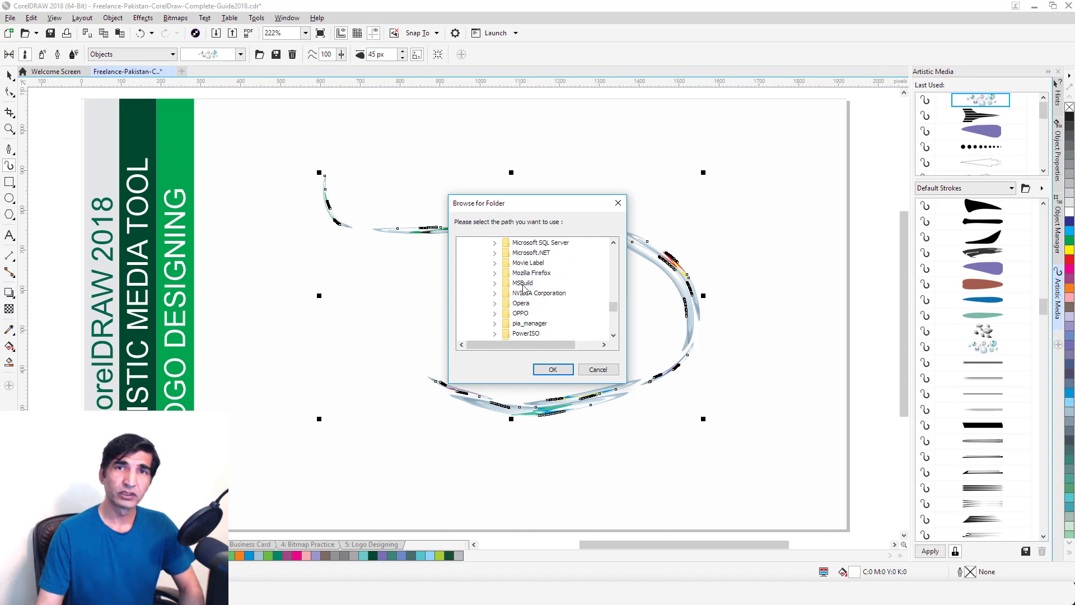
pyautogui.click(601, 371)
# - Delete the bubble curve, switch the Artistic Media brush category to Scroll and look over its brushstrokes
pyautogui.click(9, 74)
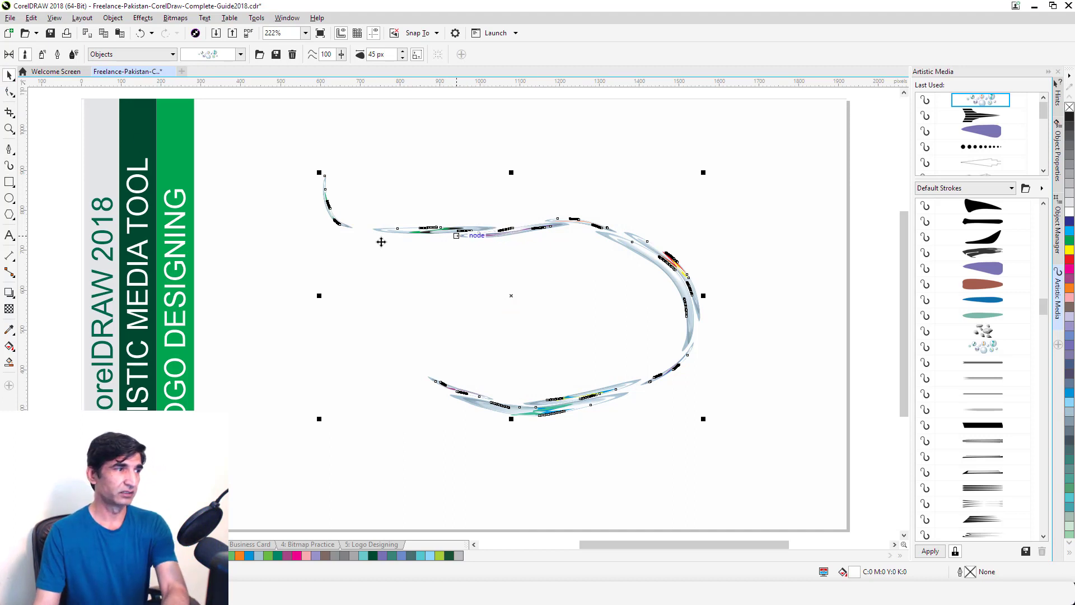
pyautogui.press('Delete')
pyautogui.click(9, 166)
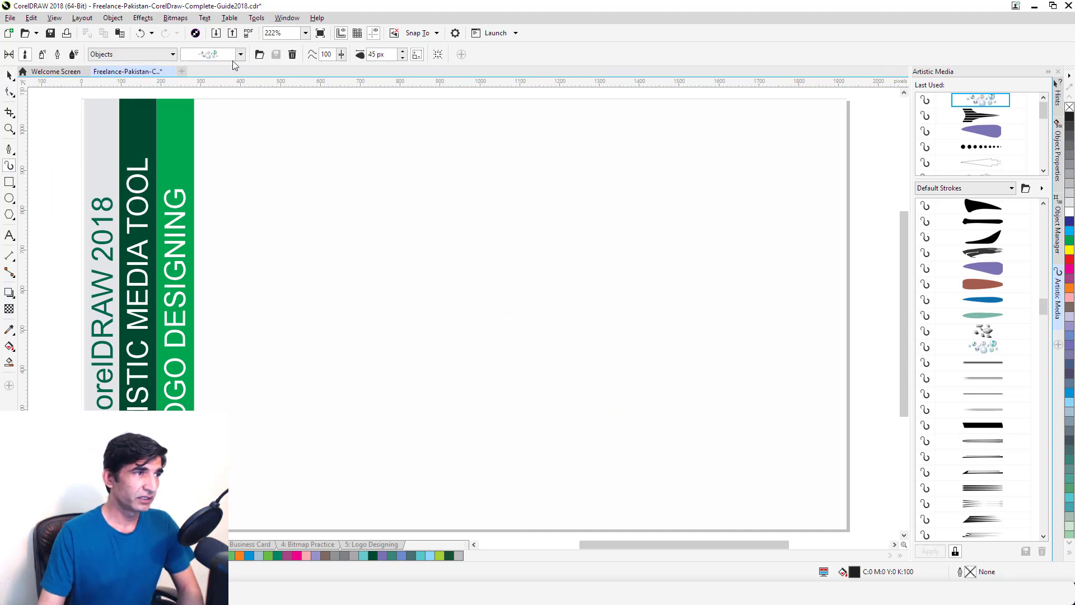
pyautogui.click(155, 58)
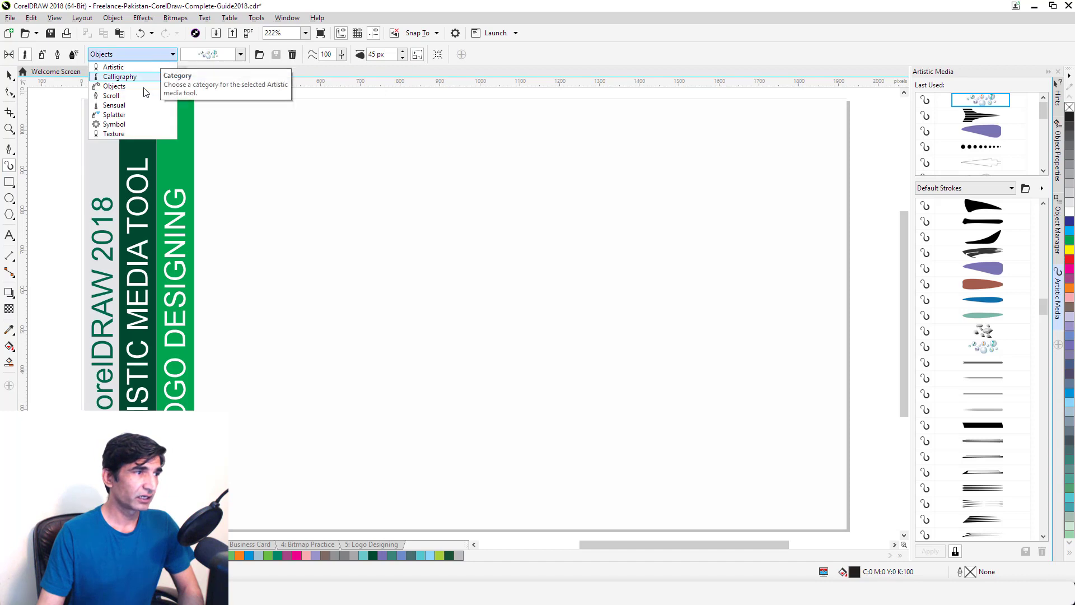
pyautogui.click(140, 96)
pyautogui.click(240, 53)
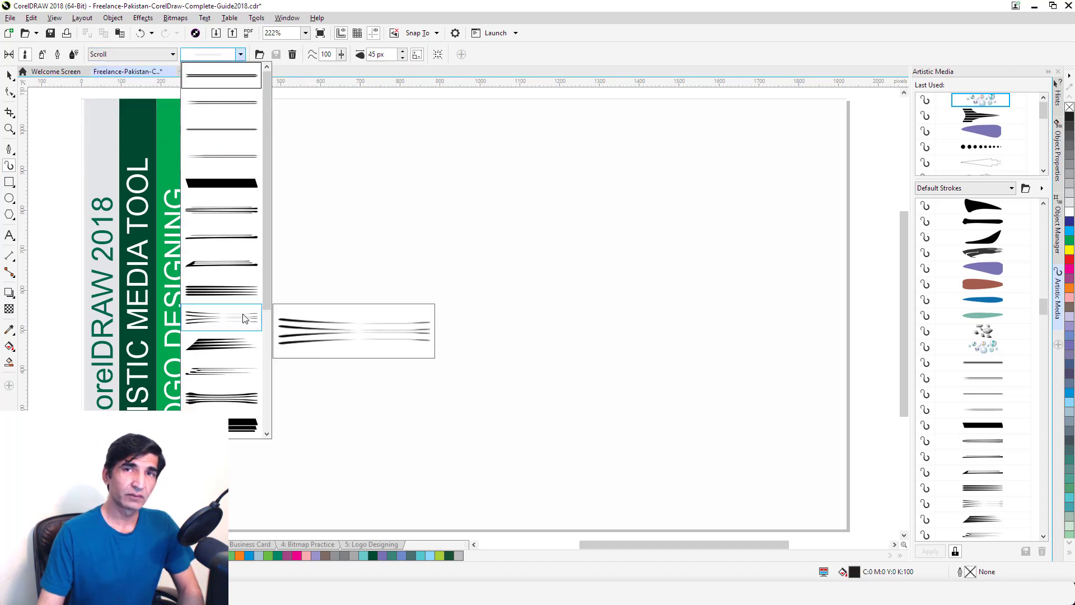
pyautogui.click(150, 54)
# - Draw a rising wavy stroke with the star-shaped blot brush from the Splatter category, and colour it red
pyautogui.click(149, 54)
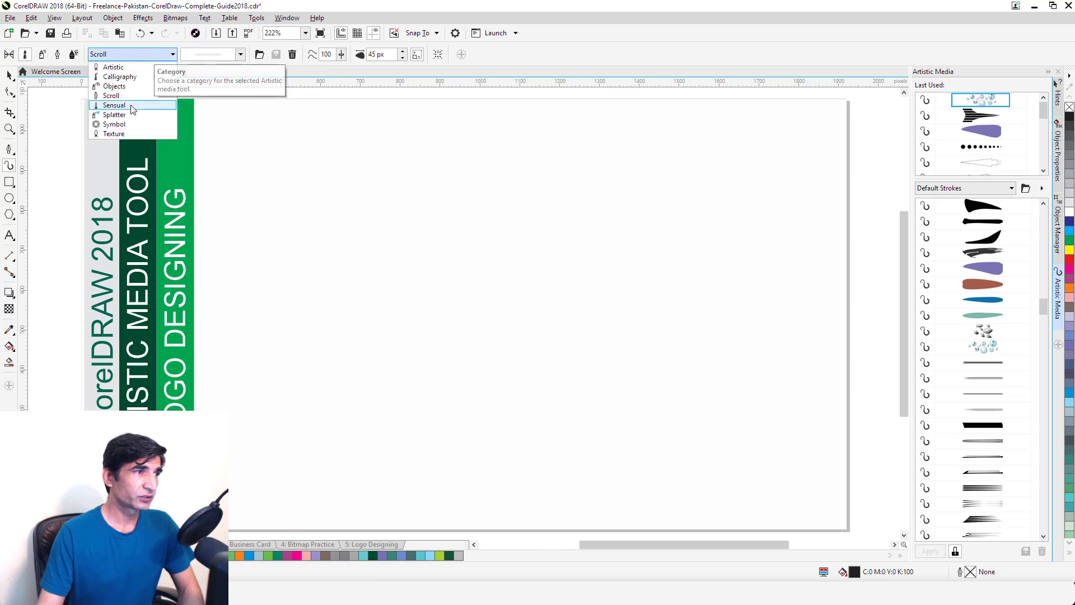
pyautogui.click(136, 113)
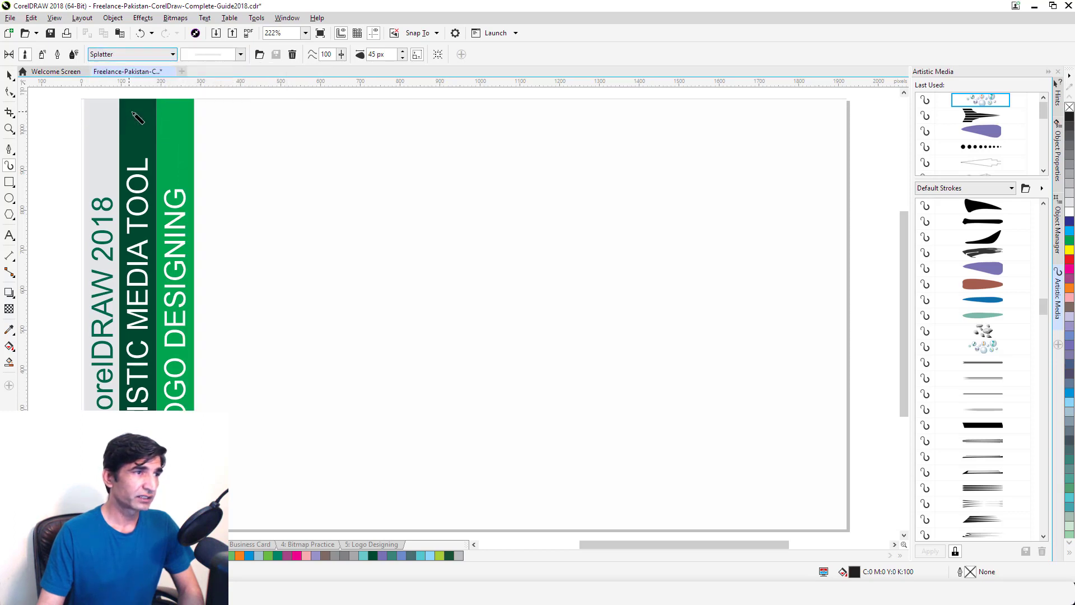
pyautogui.click(240, 53)
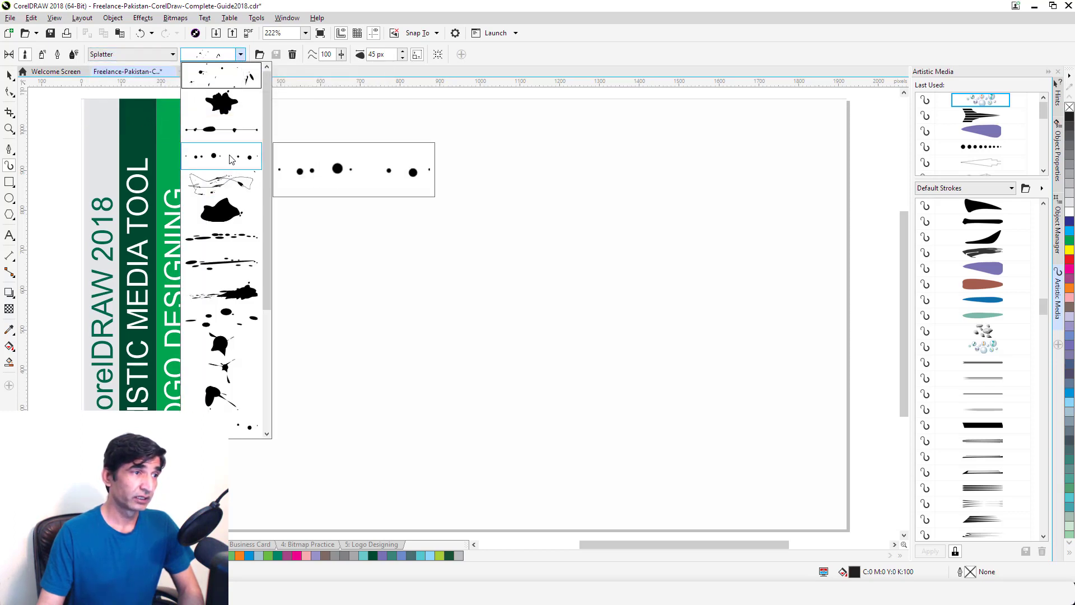
pyautogui.click(221, 103)
pyautogui.moveTo(315, 277)
pyautogui.mouseDown()
pyautogui.moveTo(352, 239)
pyautogui.moveTo(452, 219)
pyautogui.moveTo(502, 166)
pyautogui.mouseUp()
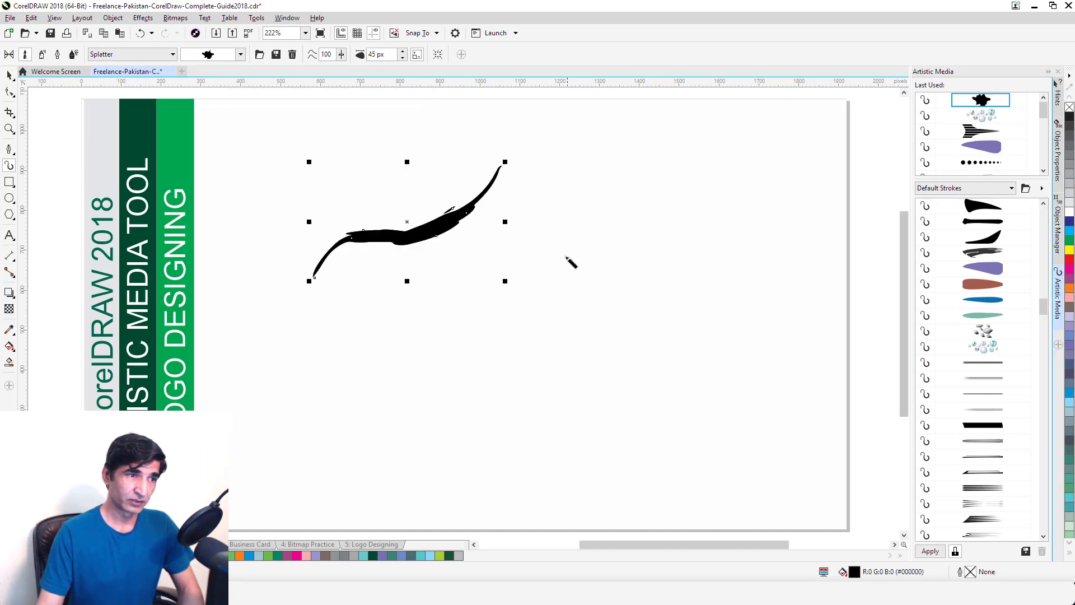
pyautogui.click(1070, 261)
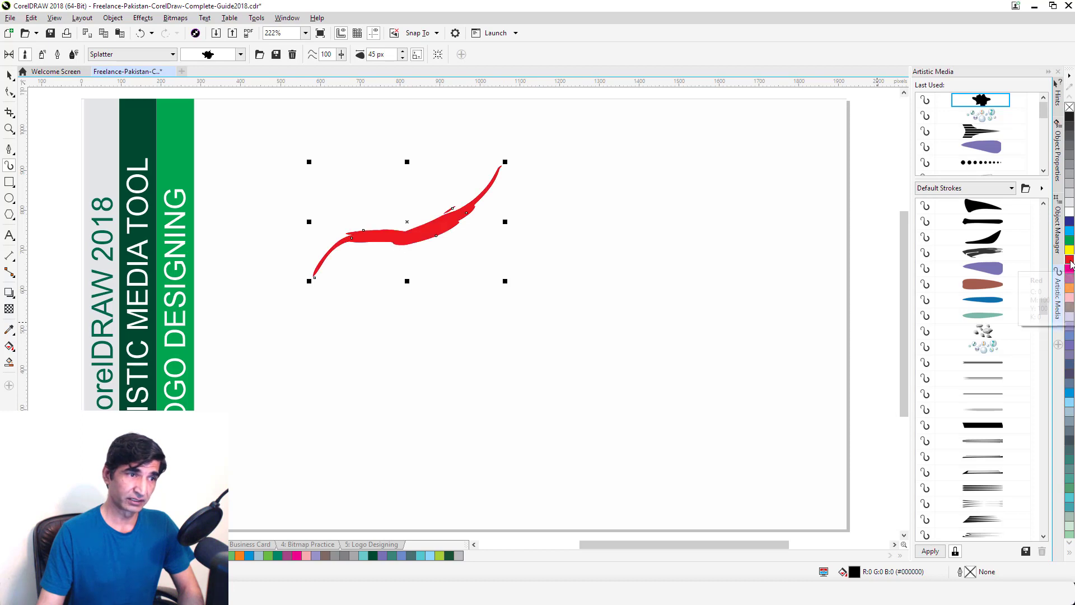
# - Draw a tall vertical wavy stroke with the same Splatter brush beside the red one, colour it blue and deselect it
pyautogui.moveTo(668, 167)
pyautogui.mouseDown()
pyautogui.moveTo(645, 195)
pyautogui.moveTo(688, 260)
pyautogui.moveTo(672, 380)
pyautogui.moveTo(612, 436)
pyautogui.mouseUp()
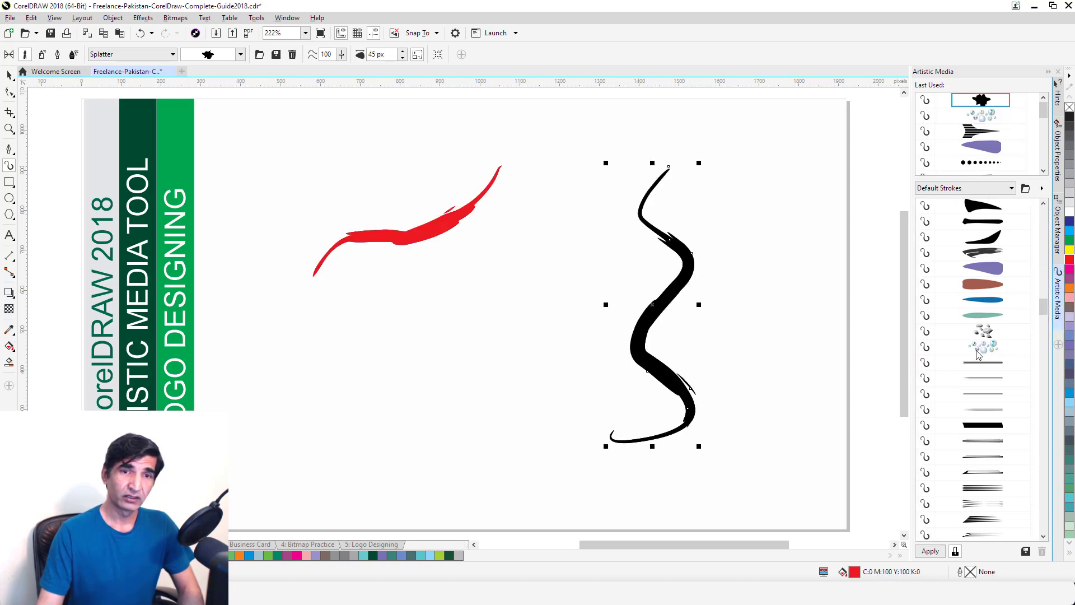
pyautogui.click(1071, 222)
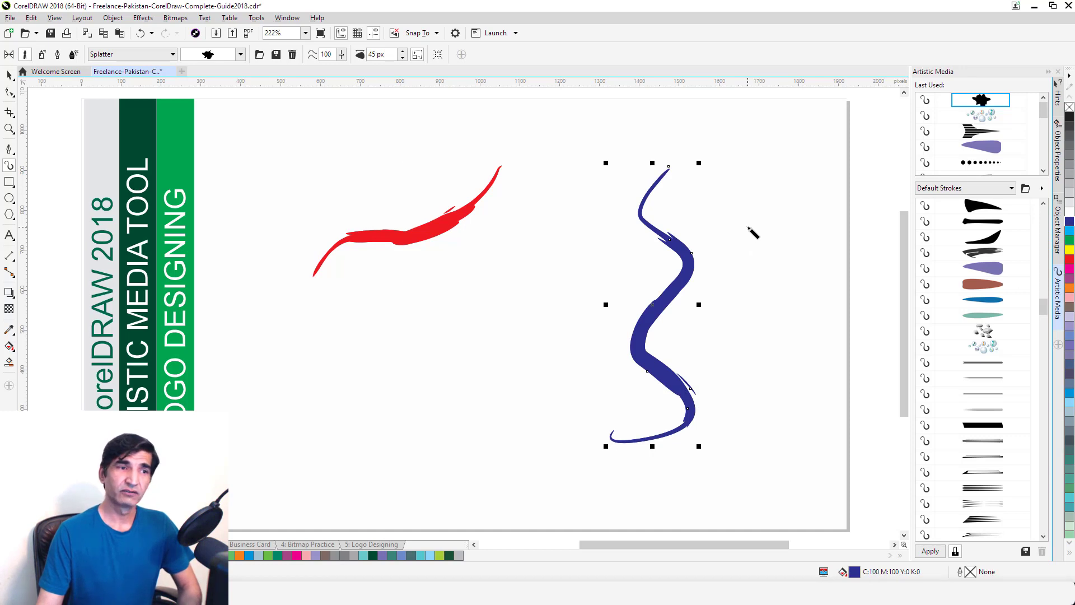
pyautogui.press('space')
pyautogui.click(494, 304)
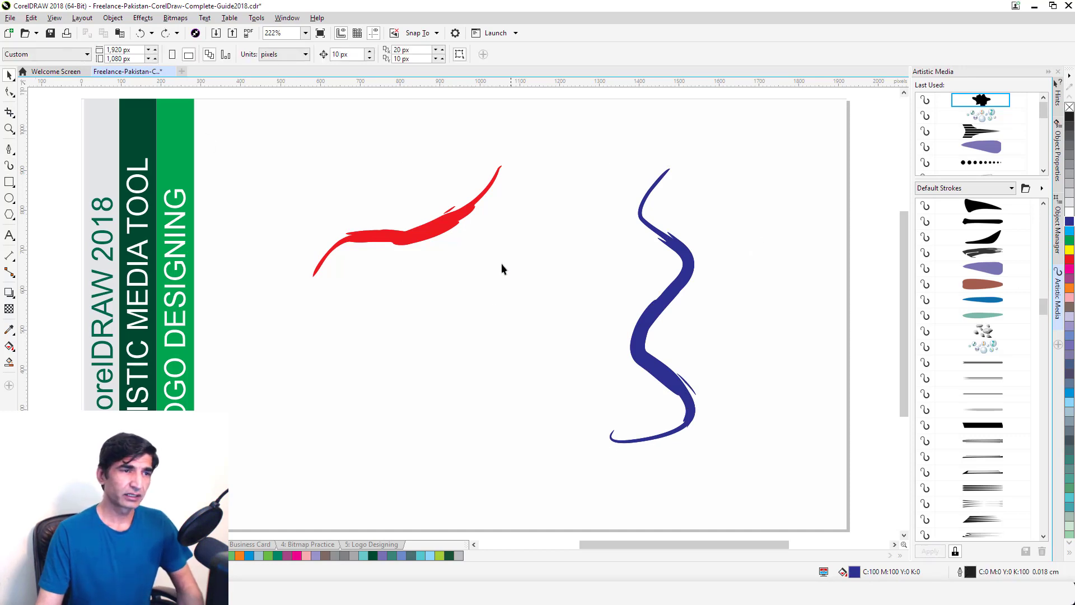
# - Reshape the blue stroke with the Shape tool by moving its middle node outward and the node below upward, and make the lower one symmetrical
pyautogui.click(435, 237)
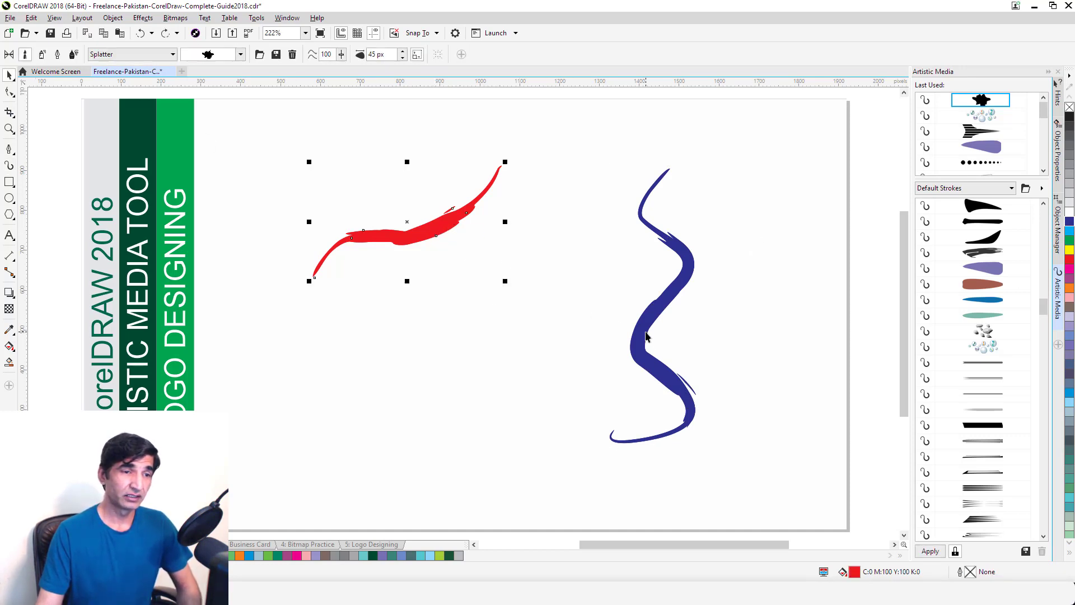
pyautogui.click(643, 335)
pyautogui.click(14, 97)
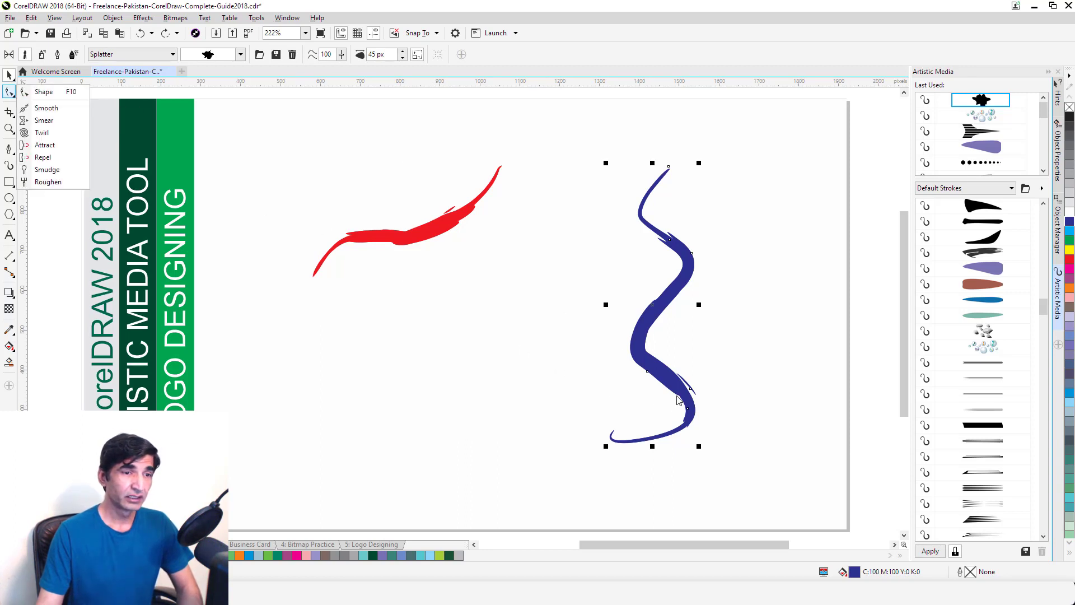
pyautogui.click(655, 369)
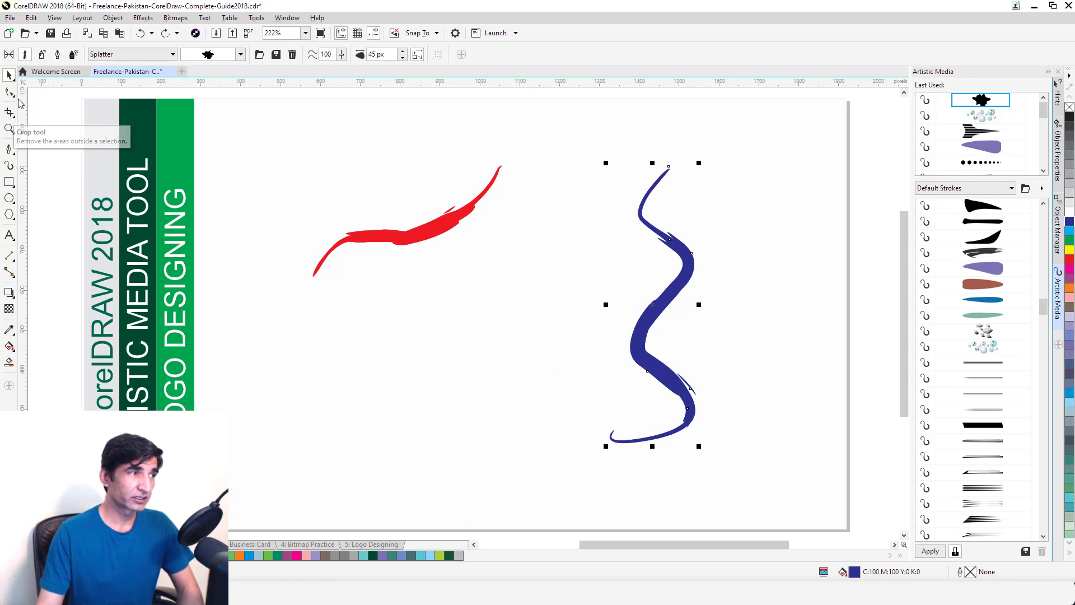
pyautogui.press('Escape')
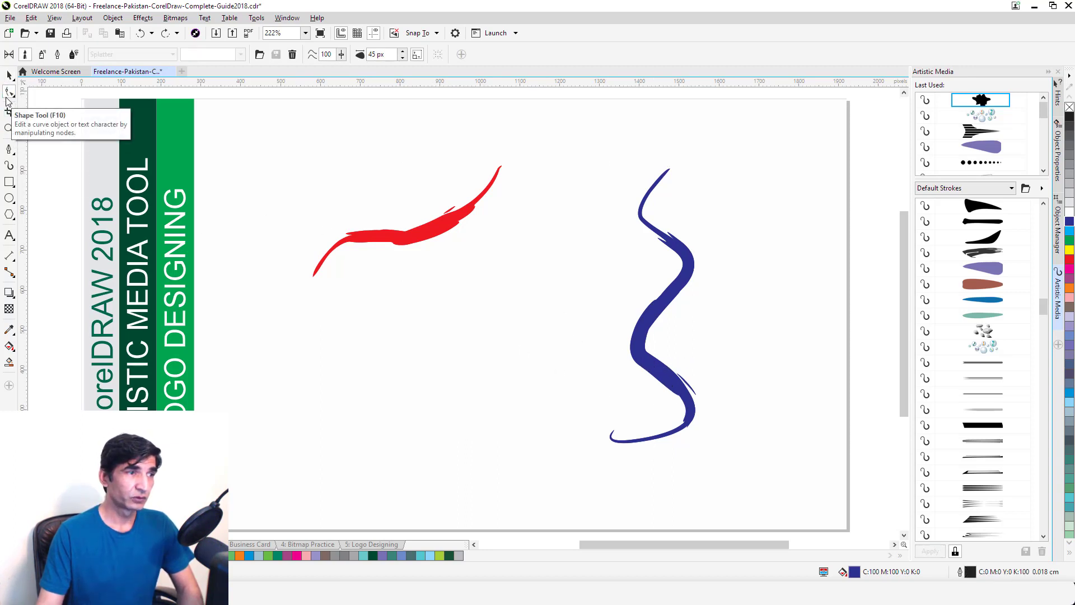
pyautogui.click(663, 307)
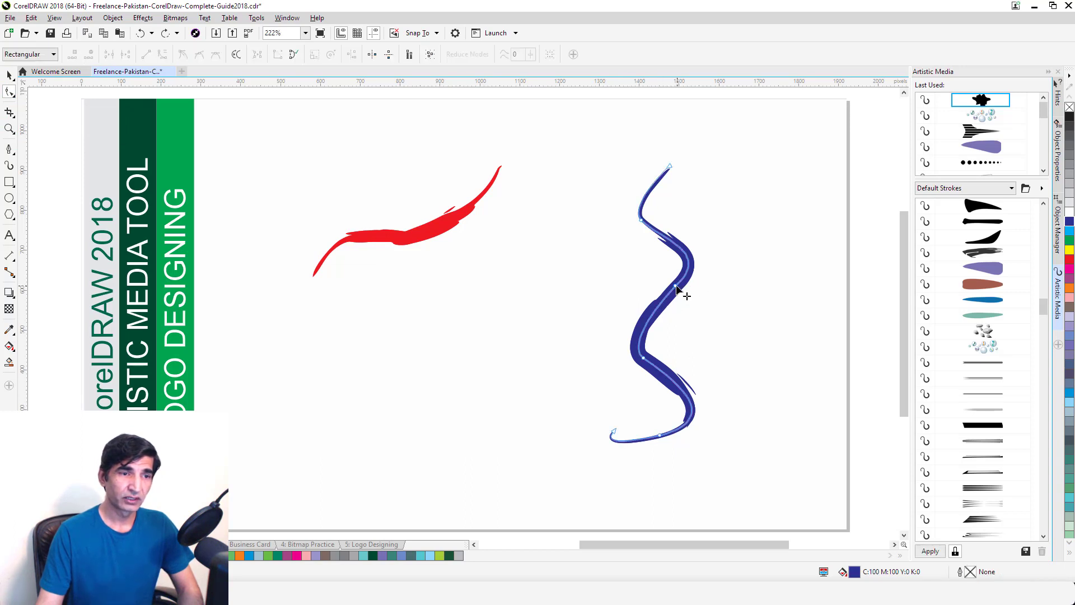
pyautogui.moveTo(677, 288)
pyautogui.mouseDown()
pyautogui.moveTo(607, 286)
pyautogui.moveTo(691, 307)
pyautogui.moveTo(726, 297)
pyautogui.mouseUp()
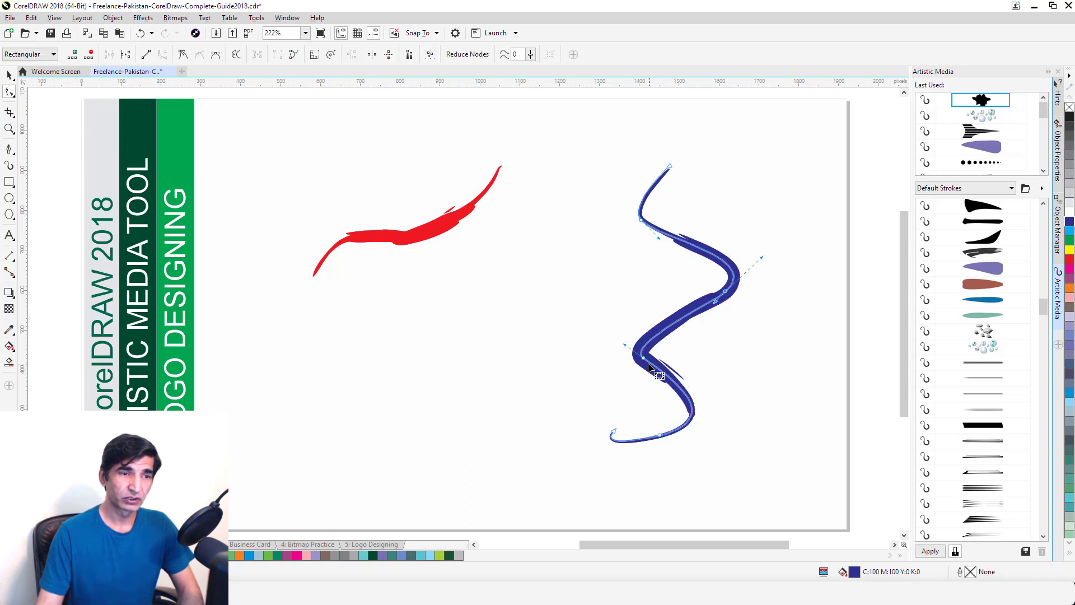
pyautogui.moveTo(645, 358)
pyautogui.mouseDown()
pyautogui.moveTo(632, 330)
pyautogui.moveTo(645, 336)
pyautogui.mouseUp()
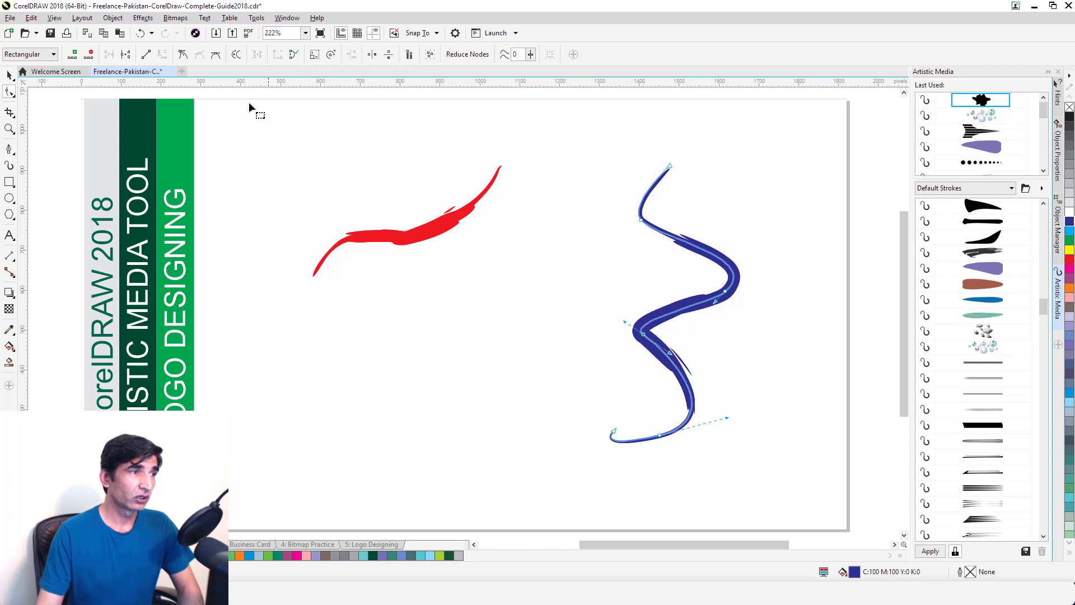
pyautogui.click(215, 54)
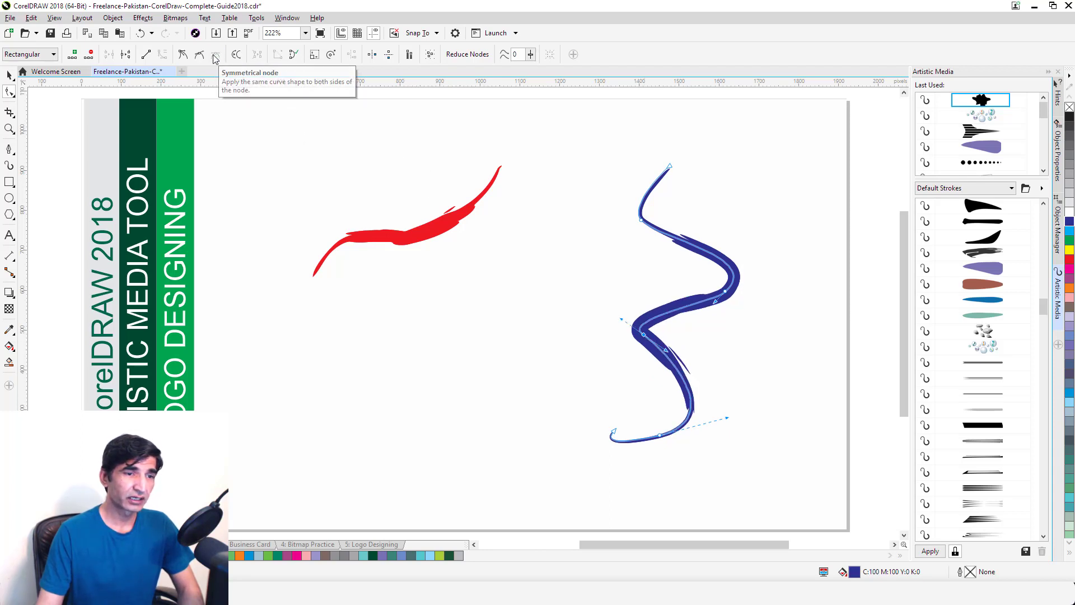
# - Make the blue stroke's selected left-bend node smooth, move it inward to the right, and remove the node at the right bend
pyautogui.click(200, 54)
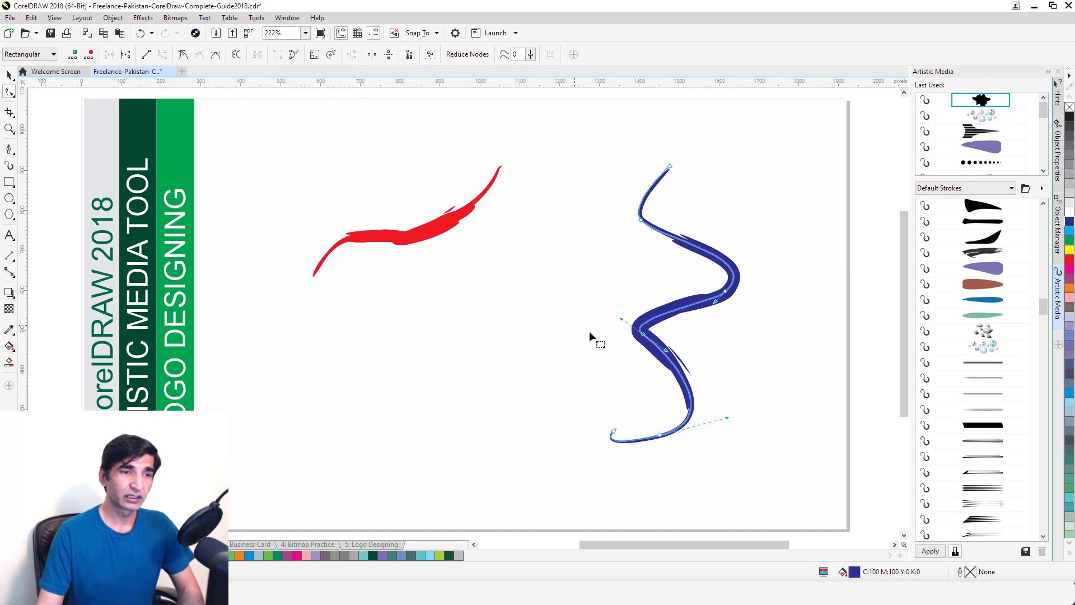
pyautogui.moveTo(675, 358)
pyautogui.mouseDown()
pyautogui.moveTo(648, 342)
pyautogui.moveTo(630, 358)
pyautogui.moveTo(672, 341)
pyautogui.mouseUp()
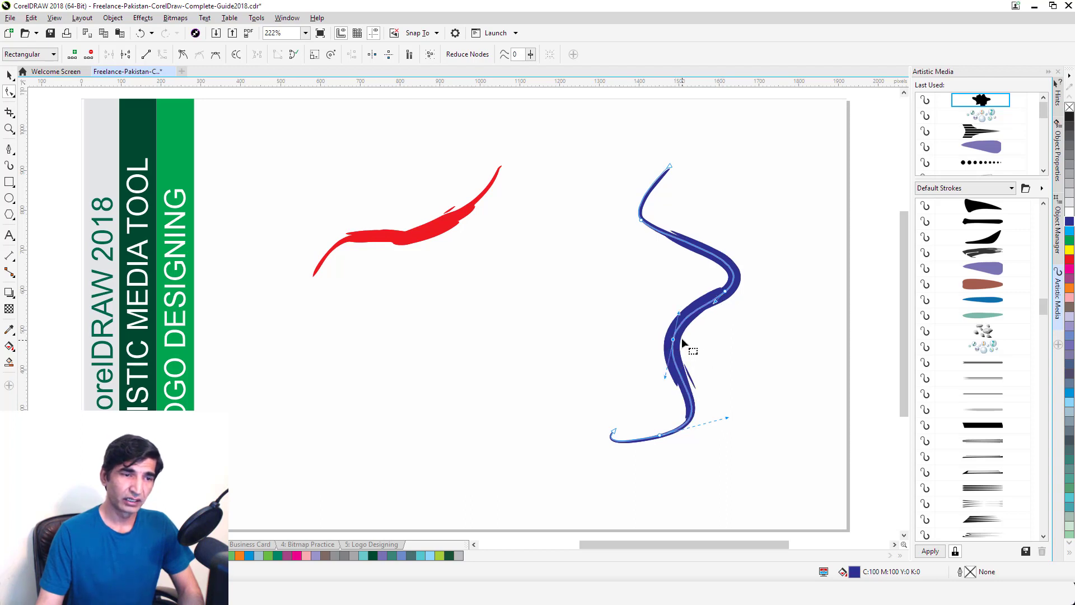
pyautogui.doubleClick(726, 293)
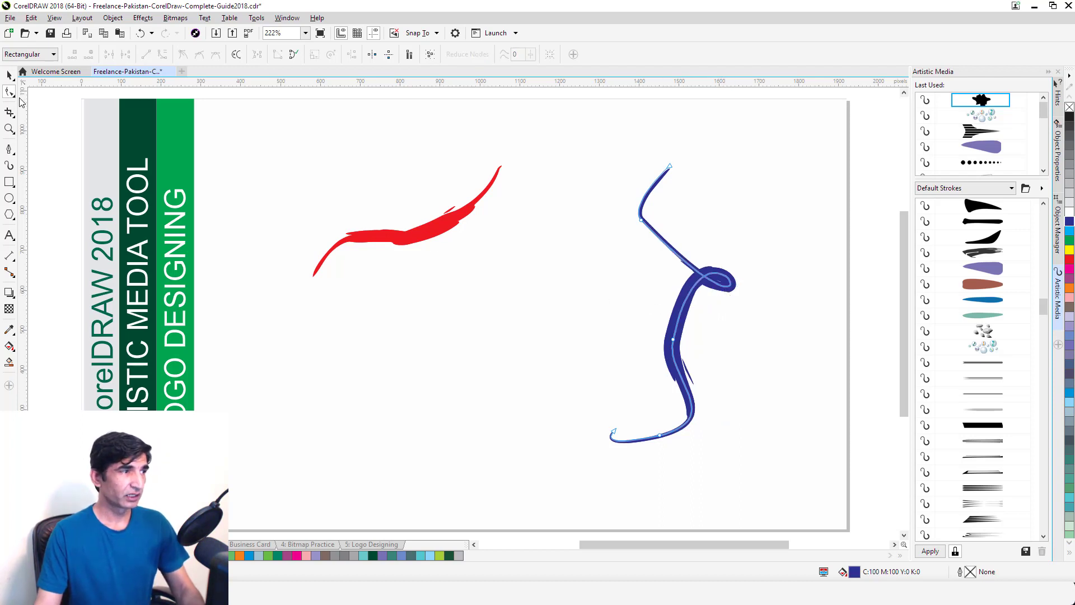
# - Select the red and blue splatter strokes together and delete them
pyautogui.click(10, 75)
pyautogui.moveTo(264, 147)
pyautogui.mouseDown()
pyautogui.moveTo(874, 510)
pyautogui.moveTo(788, 479)
pyautogui.mouseUp()
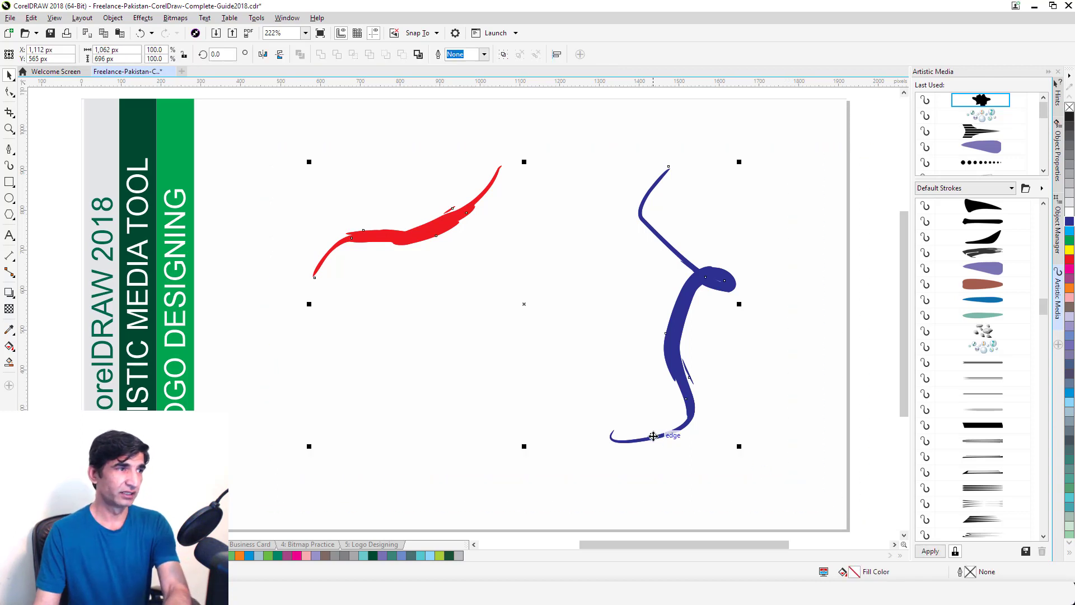
pyautogui.press('Delete')
# - Switch the Artistic Media brush category to Texture and look over its brushstrokes
pyautogui.click(6, 166)
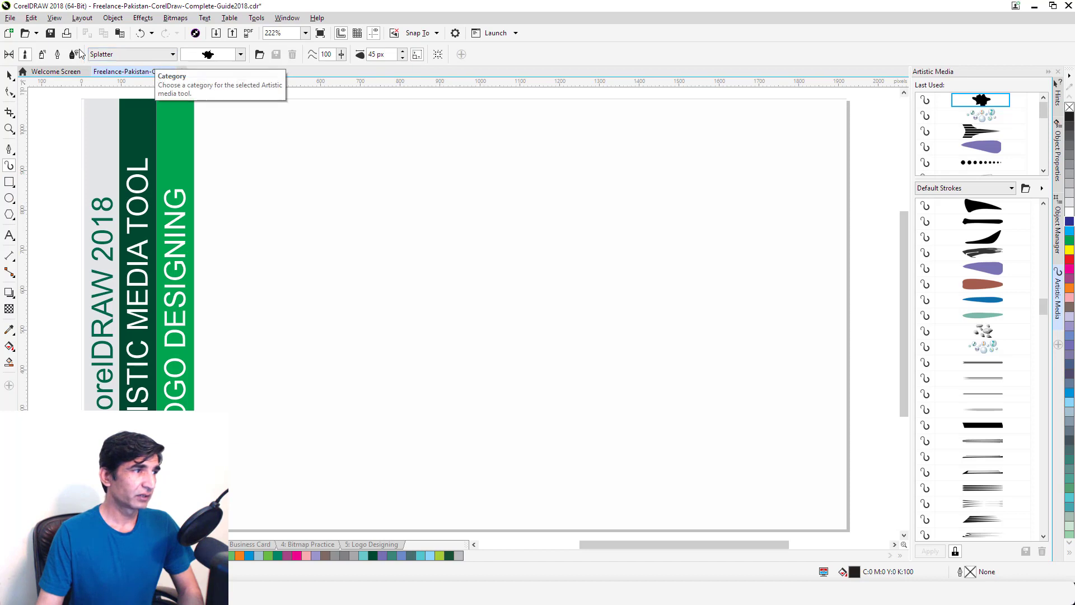
pyautogui.click(122, 53)
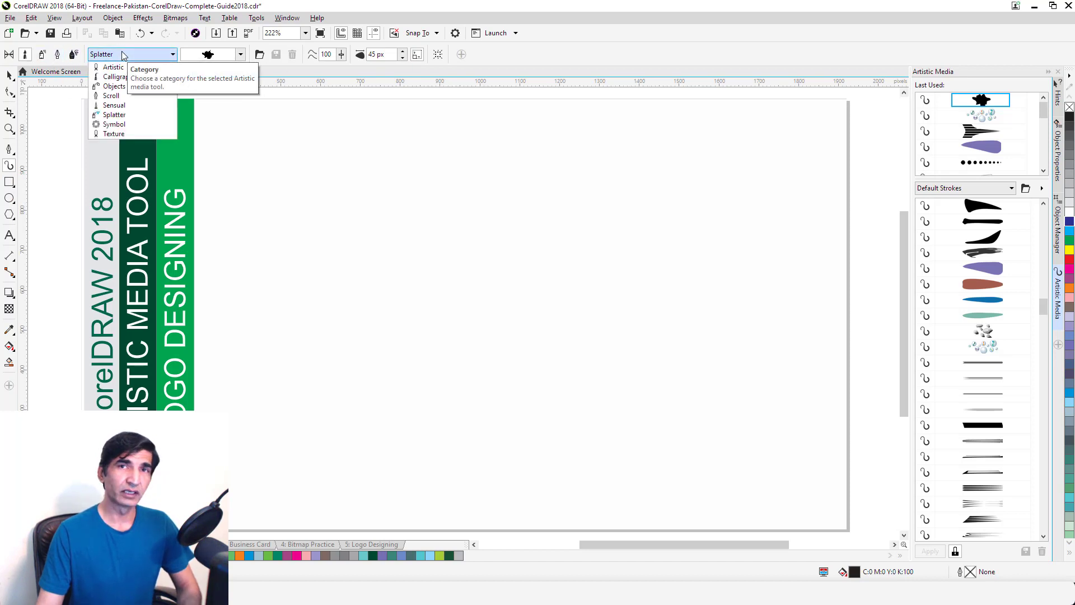
pyautogui.click(137, 134)
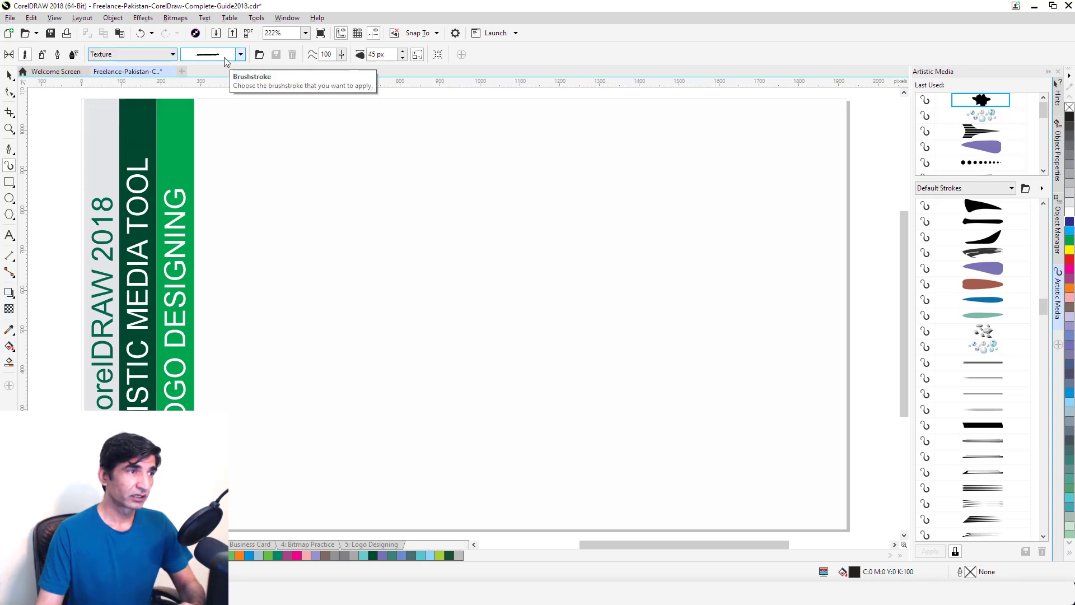
pyautogui.click(224, 56)
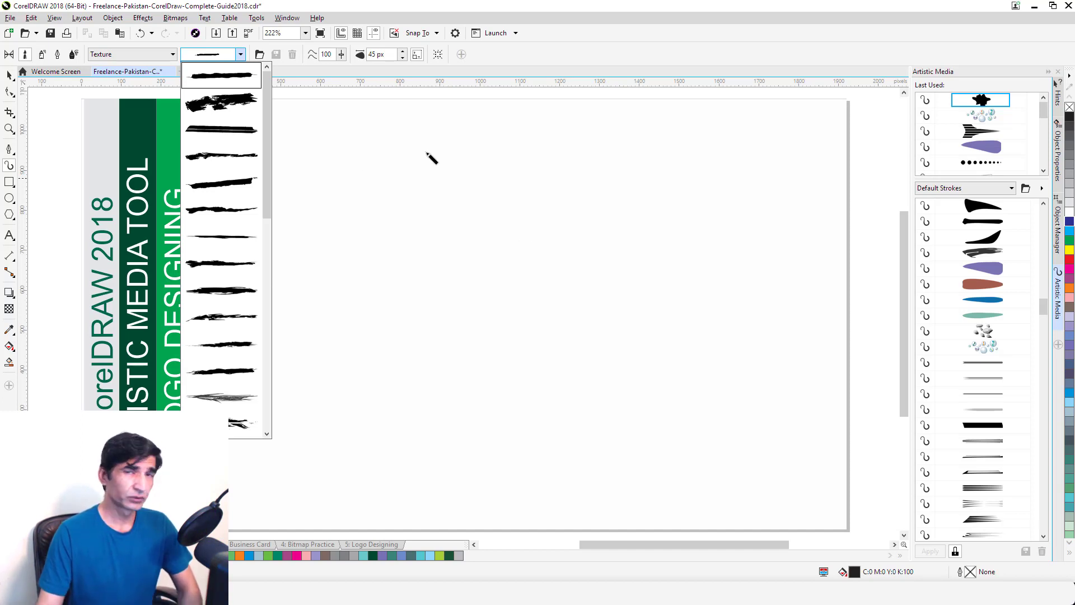
pyautogui.click(42, 59)
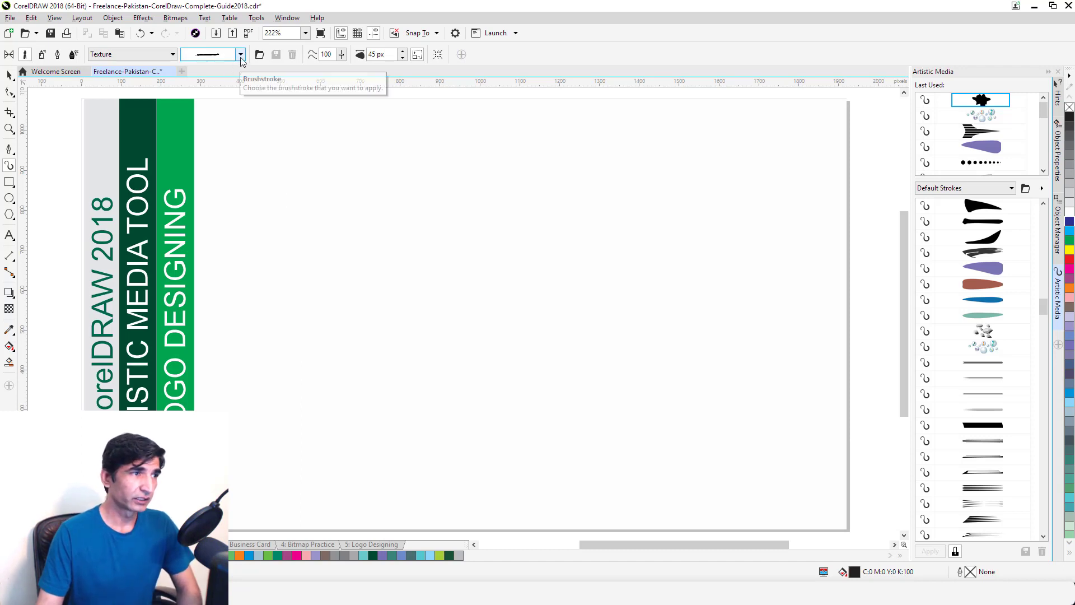
# - Draw a wavy stroke across the page with the Artistic Media Sprayer, using the mixed fruit spraylist from the Food category
pyautogui.click(42, 55)
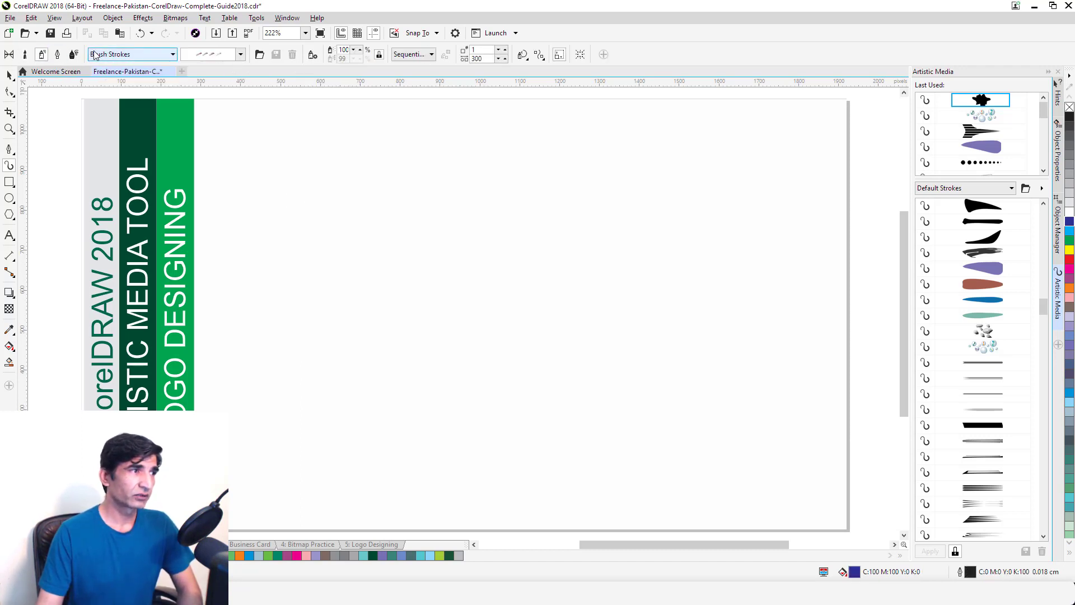
pyautogui.click(123, 56)
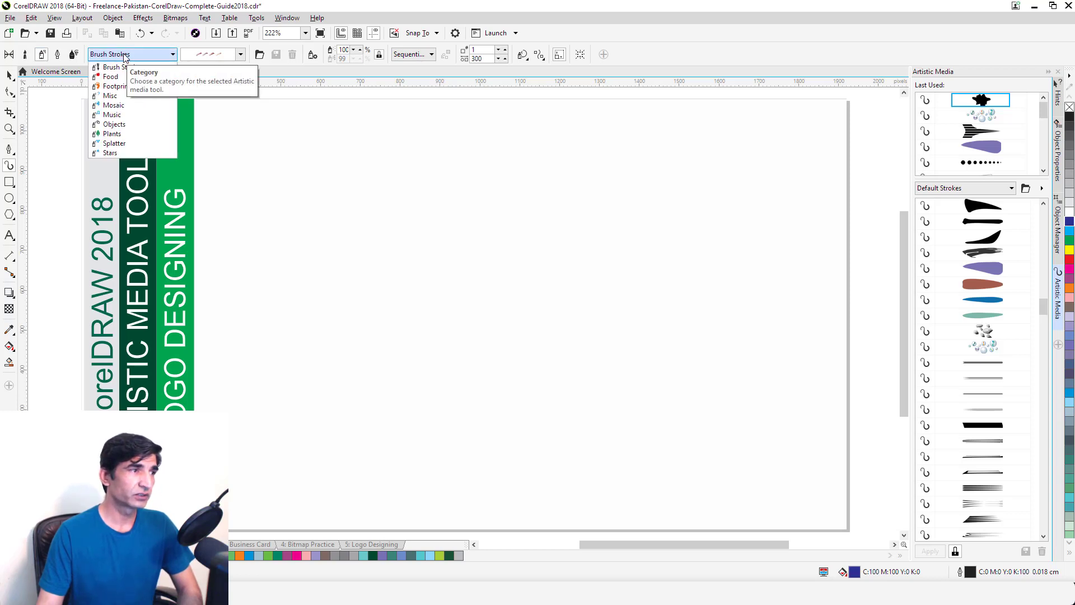
pyautogui.click(112, 77)
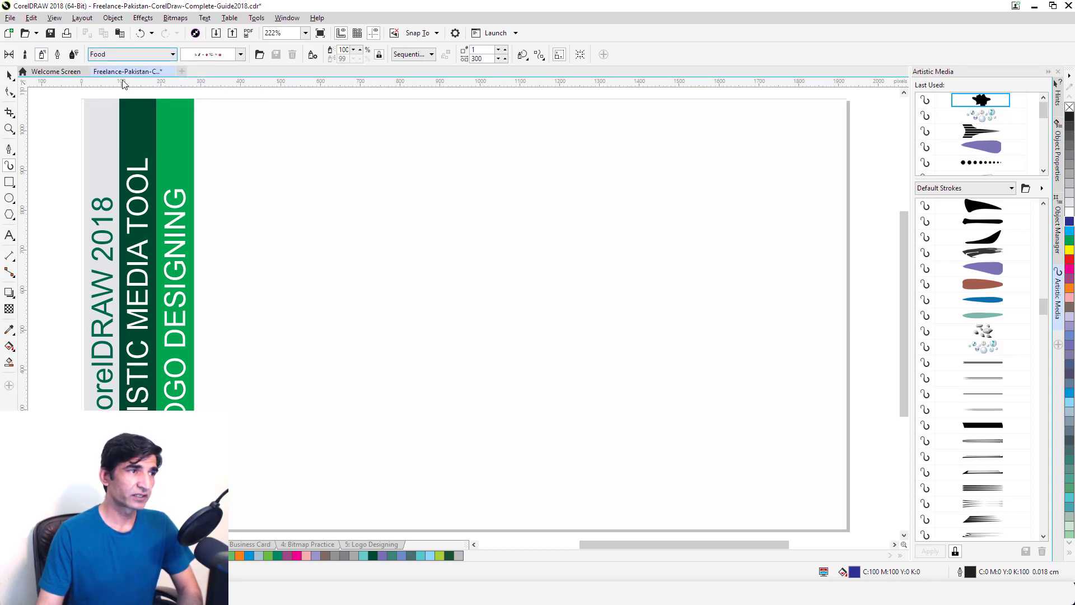
pyautogui.click(240, 54)
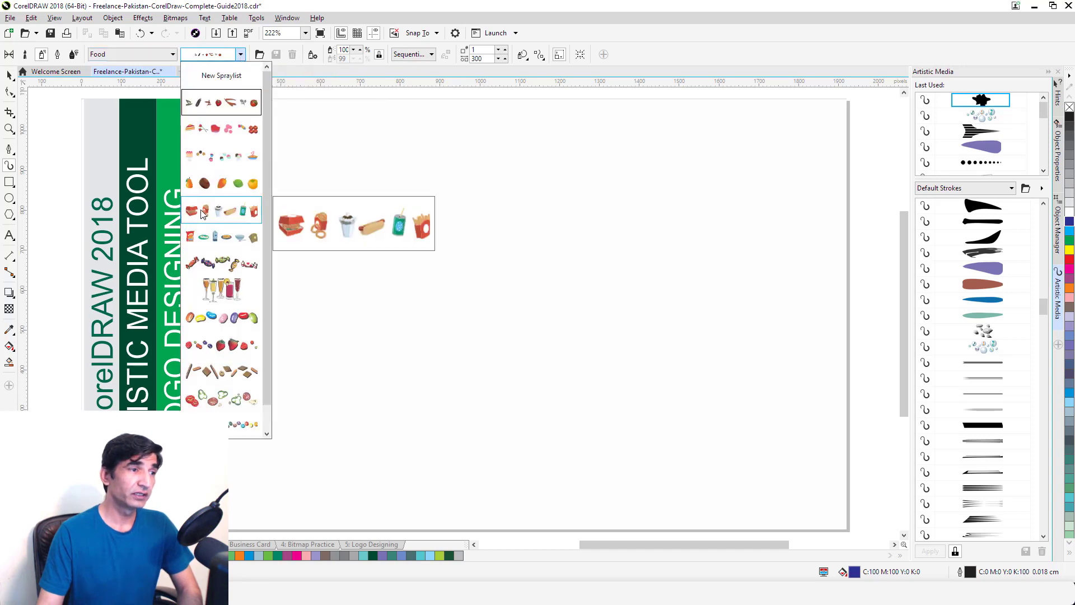
pyautogui.click(224, 184)
pyautogui.moveTo(288, 339)
pyautogui.mouseDown()
pyautogui.moveTo(298, 295)
pyautogui.moveTo(378, 261)
pyautogui.moveTo(424, 327)
pyautogui.moveTo(494, 349)
pyautogui.moveTo(560, 211)
pyautogui.moveTo(683, 277)
pyautogui.moveTo(695, 322)
pyautogui.mouseUp()
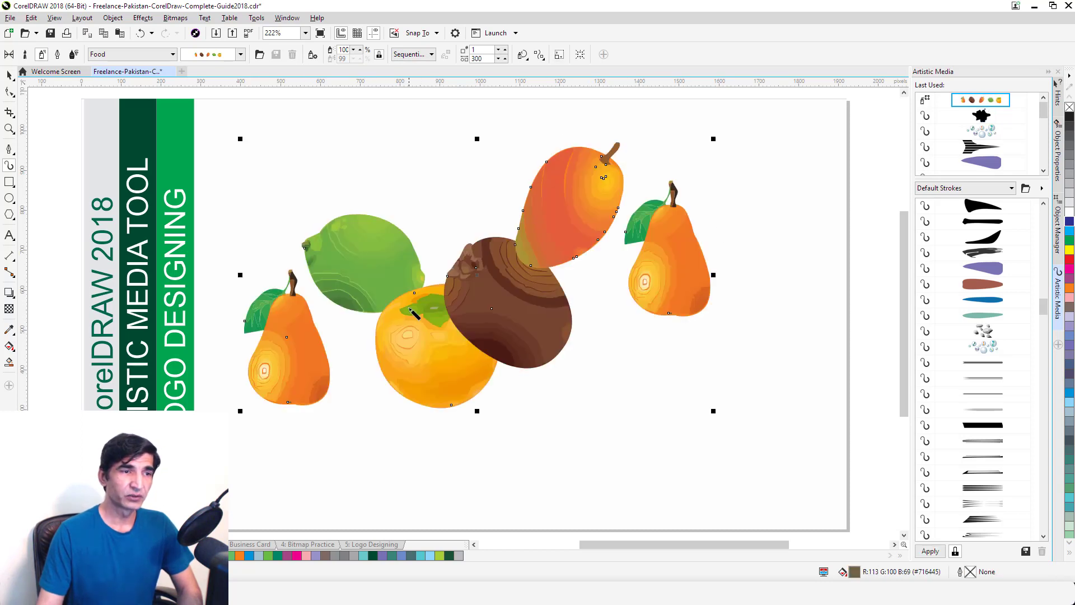
# - Move the sprayed fruit stroke slightly upward and break its artistic media group apart
pyautogui.click(9, 76)
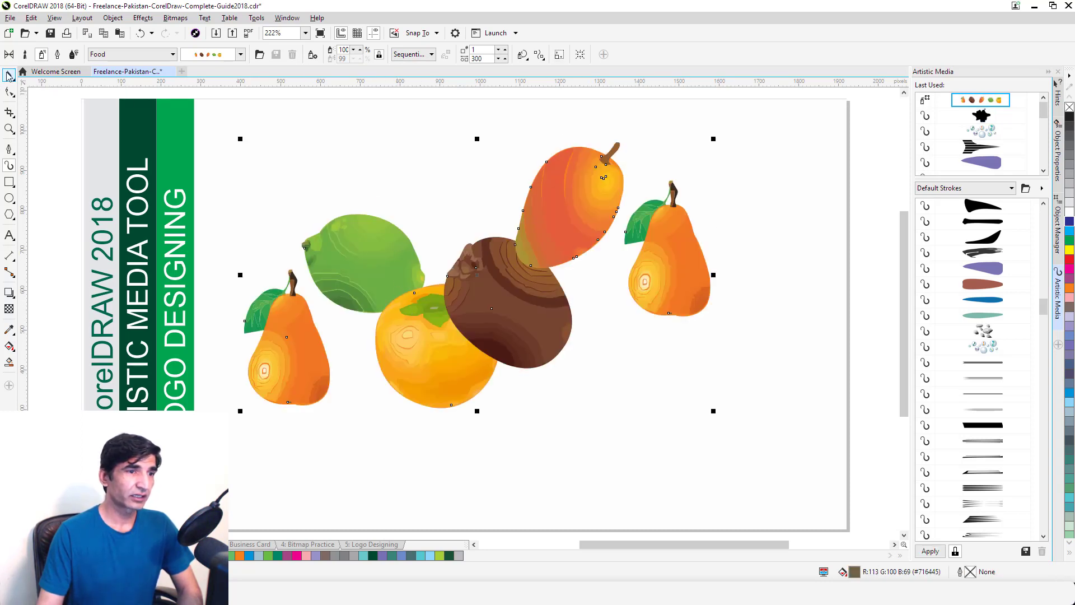
pyautogui.click(554, 225)
pyautogui.moveTo(554, 225)
pyautogui.mouseDown()
pyautogui.moveTo(610, 242)
pyautogui.moveTo(597, 211)
pyautogui.moveTo(580, 218)
pyautogui.mouseUp()
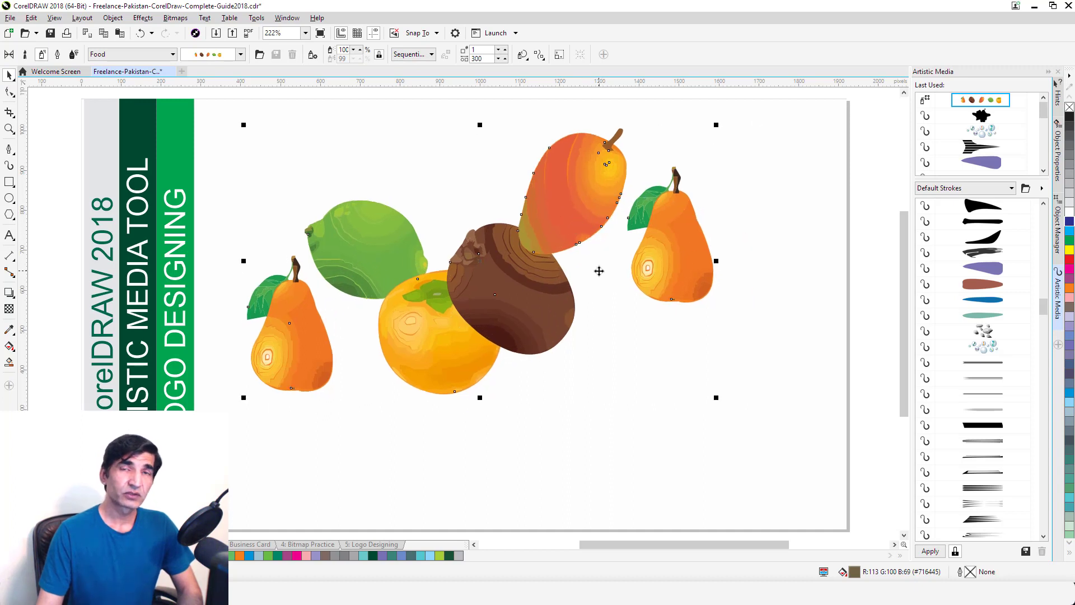
pyautogui.rightClick(554, 188)
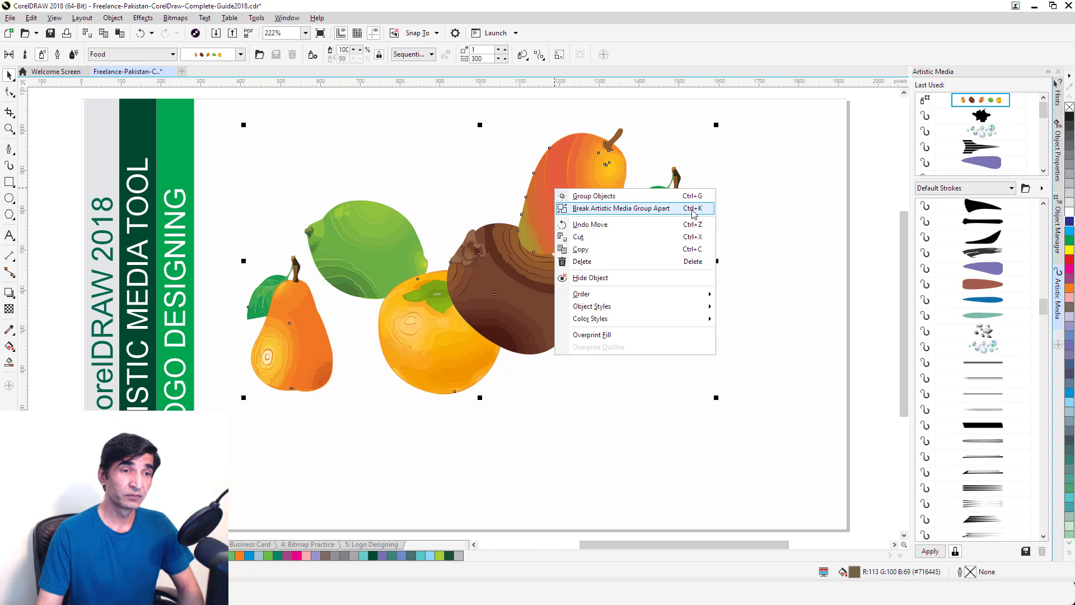
pyautogui.click(693, 209)
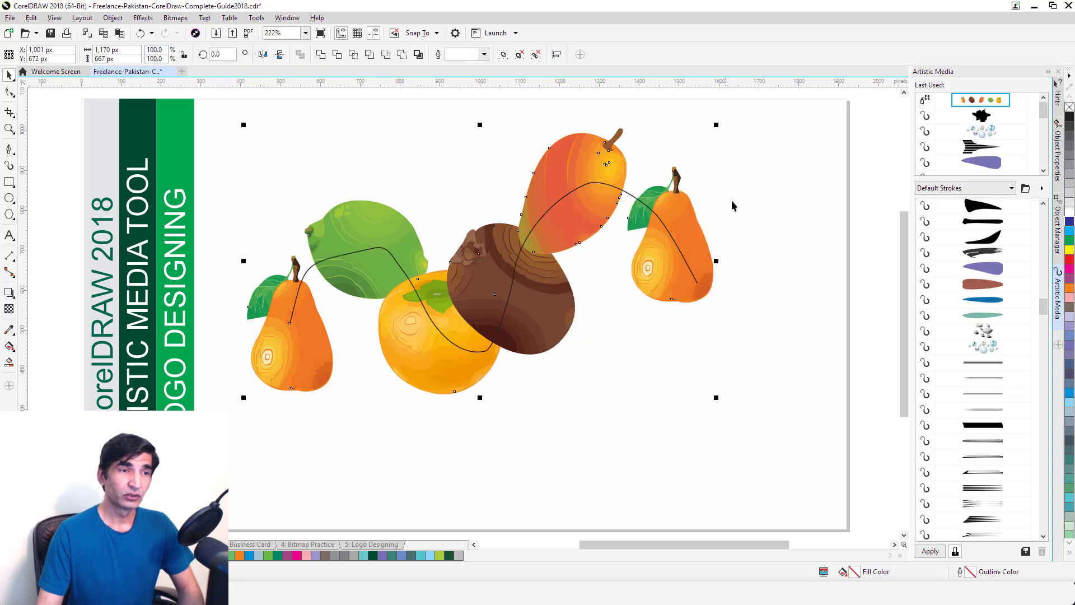
# - Move the separated fruit and path curve together slightly up and to the right
pyautogui.rightClick(566, 185)
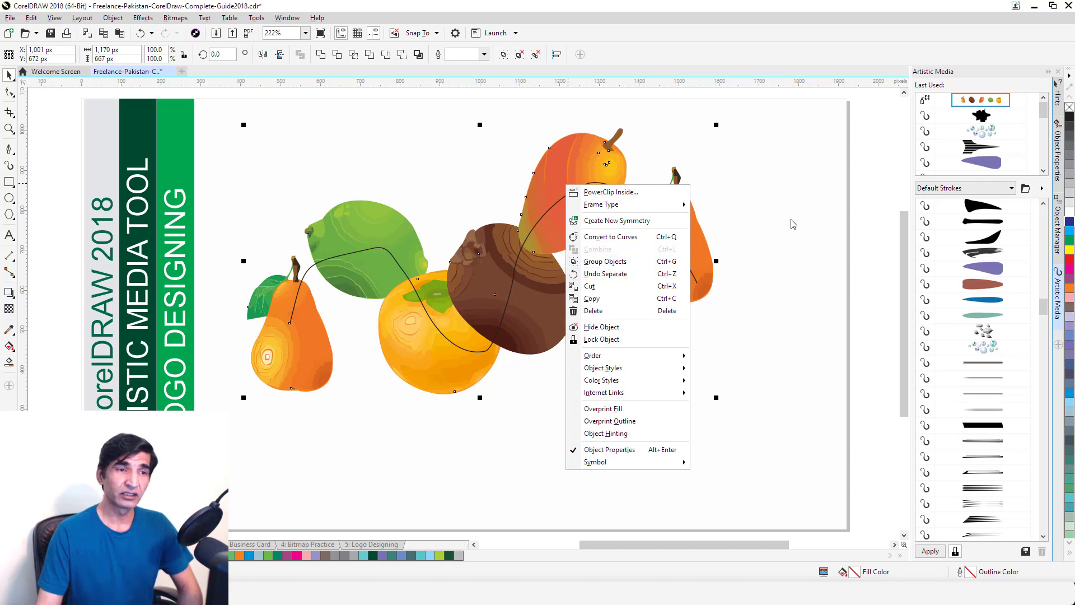
pyautogui.click(702, 275)
pyautogui.moveTo(690, 254); pyautogui.dragTo(722, 238)
pyautogui.click(458, 218)
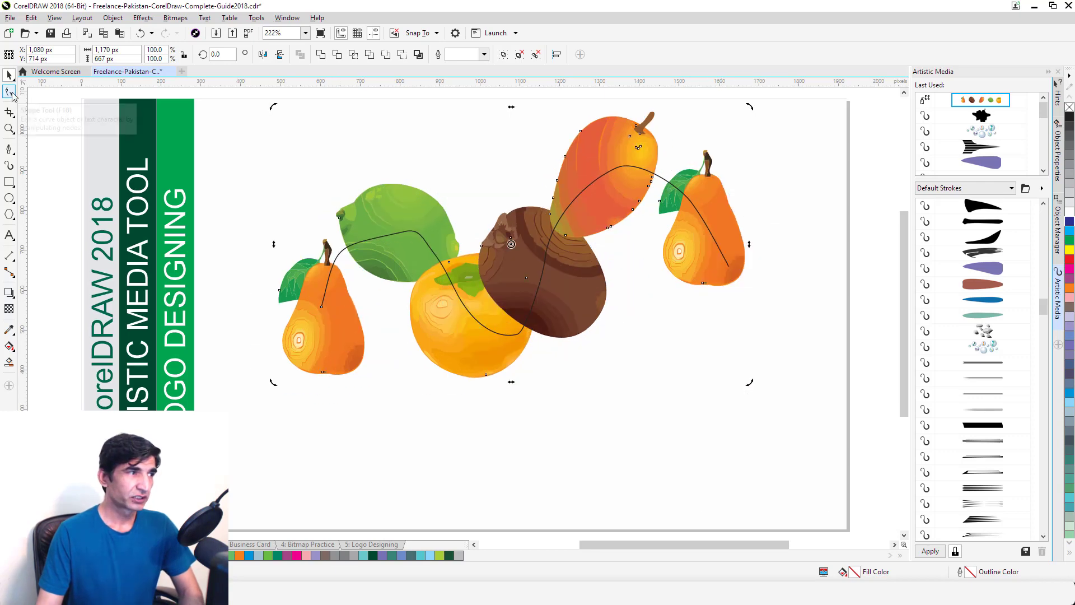
# - Smooth out the path curve with the Shape tool by removing its nodes on the lime, at the low bend and on the mango
pyautogui.click(9, 91)
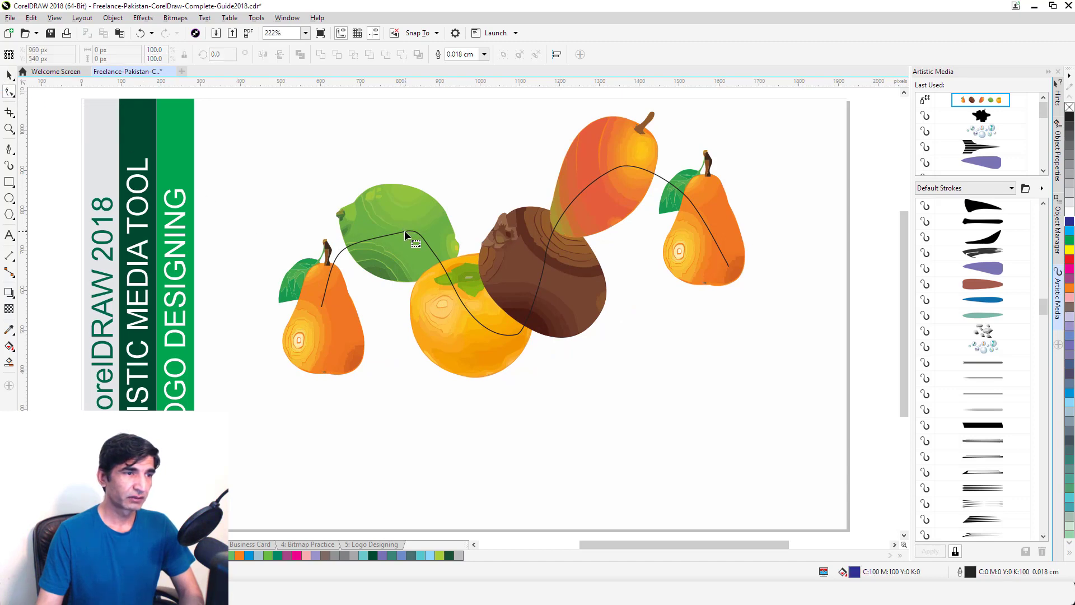
pyautogui.click(404, 231)
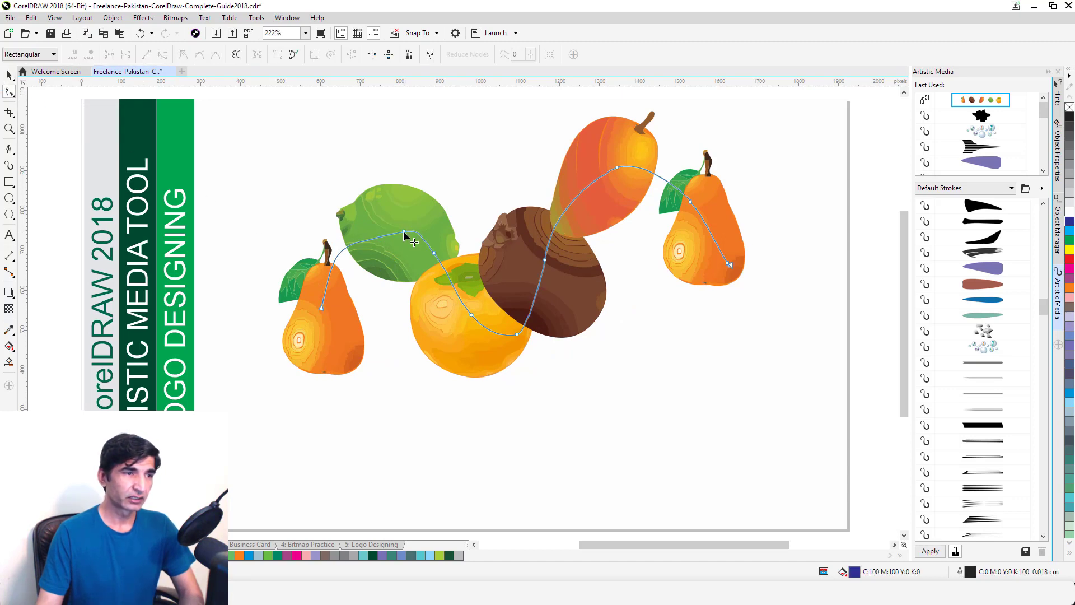
pyautogui.doubleClick(404, 231)
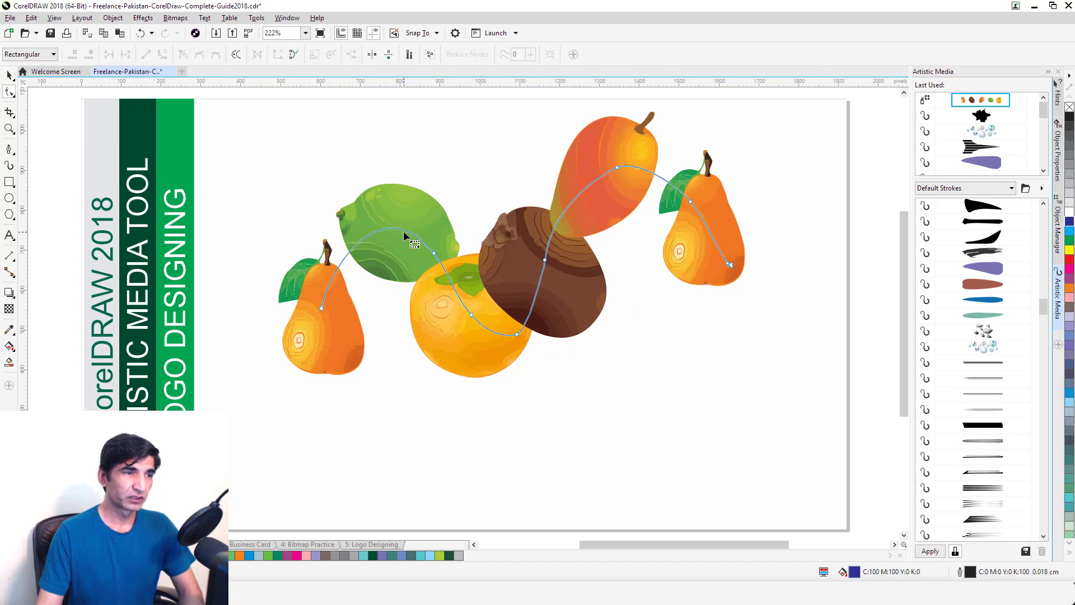
pyautogui.doubleClick(516, 336)
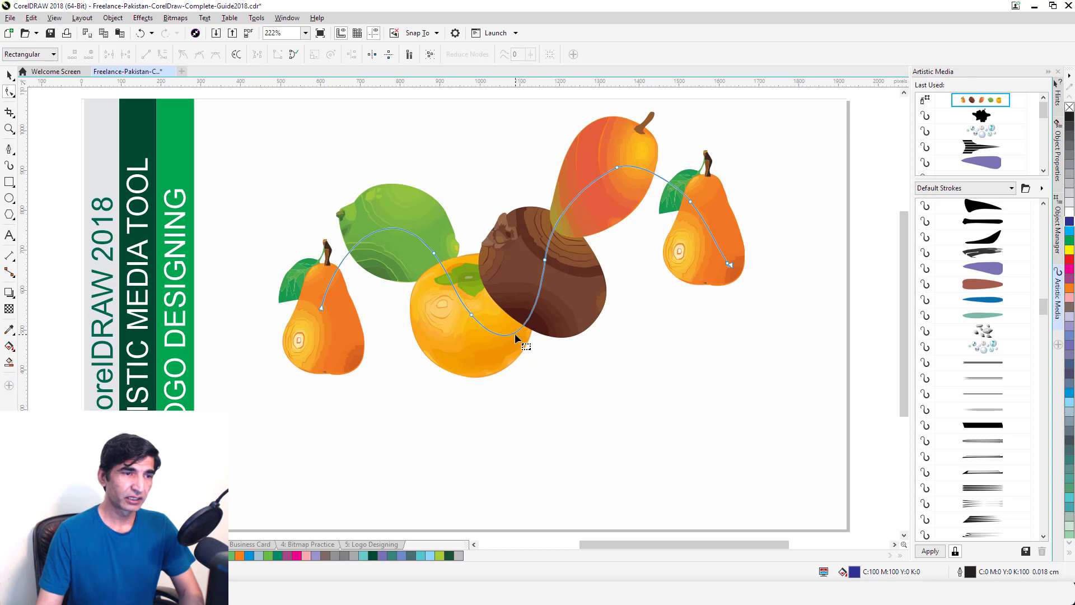
pyautogui.doubleClick(617, 168)
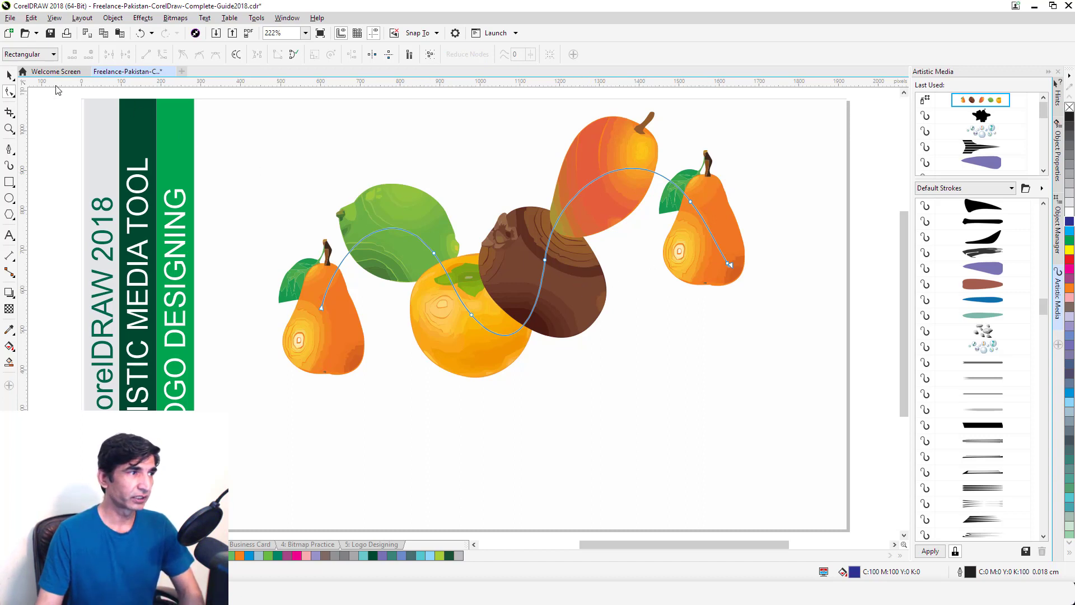
# - Try moving the path curve's left end node outward and the neighbouring node upward, and undo both moves
pyautogui.moveTo(317, 309); pyautogui.dragTo(238, 260)
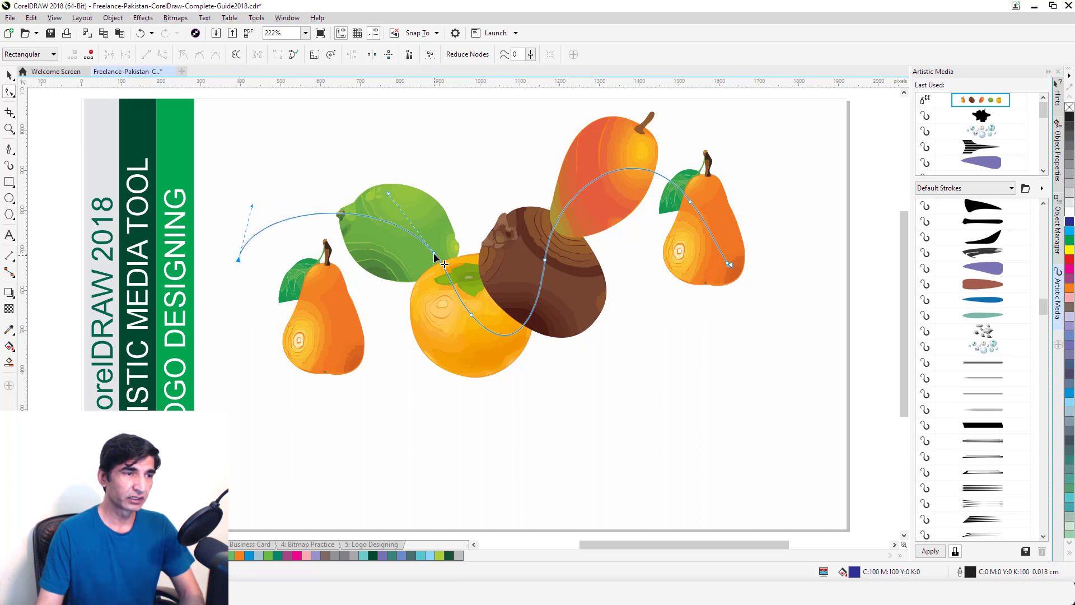
pyautogui.moveTo(434, 256); pyautogui.dragTo(444, 166)
pyautogui.hotkey('ctrl', 'z')
pyautogui.hotkey('ctrl', 'z')
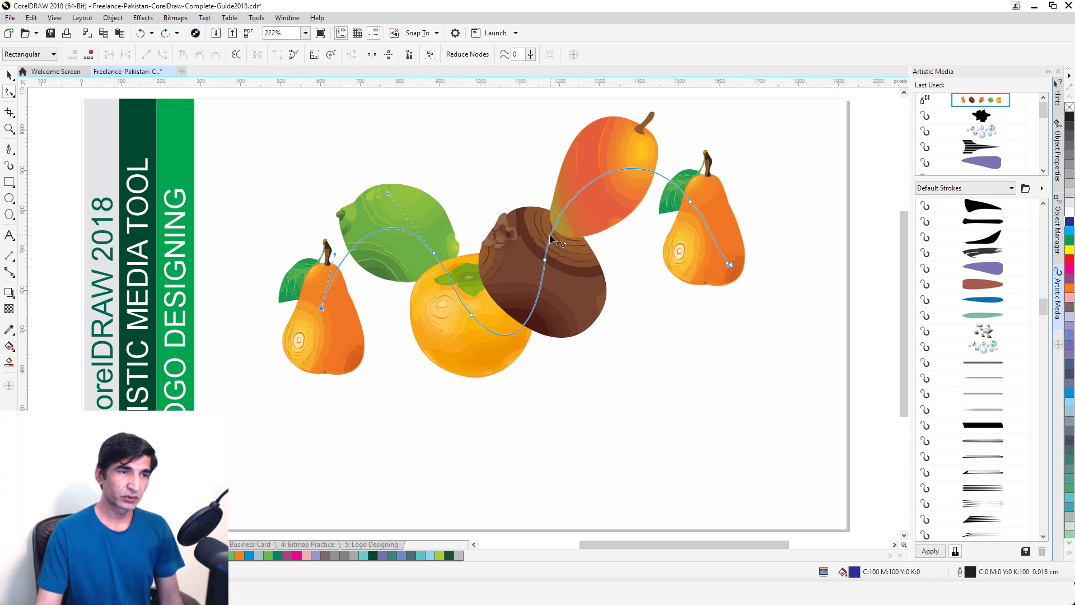
# - Move the path curve below the fruit and shift the fruit group slightly right and down
pyautogui.moveTo(550, 239); pyautogui.dragTo(577, 436)
pyautogui.click(10, 76)
pyautogui.moveTo(605, 184); pyautogui.dragTo(626, 204)
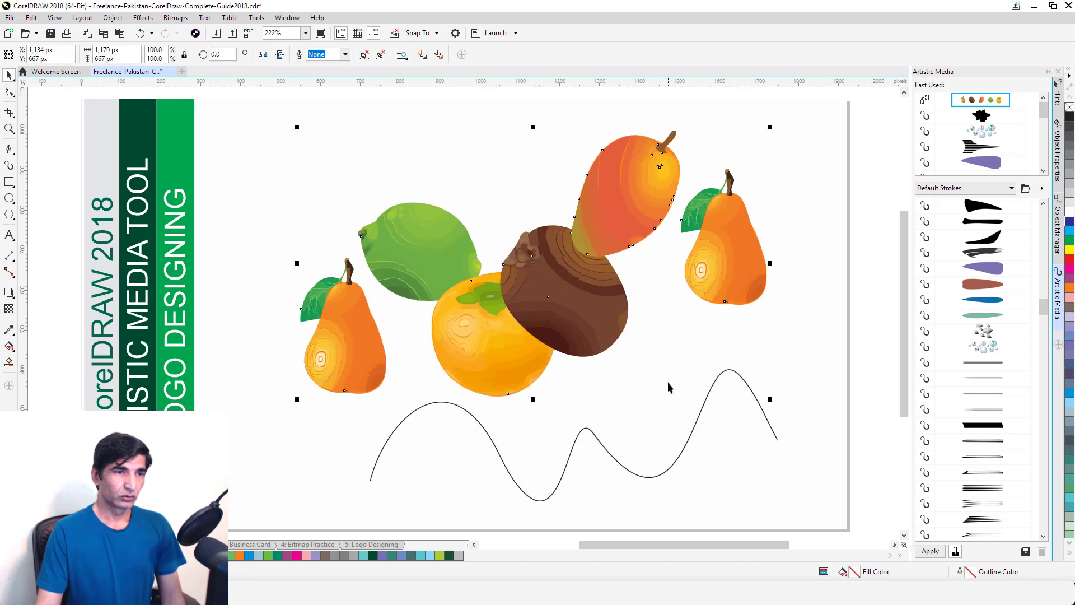
# - Ungroup all objects in the fruit group and deselect them
pyautogui.click(668, 382)
pyautogui.click(592, 294)
pyautogui.rightClick(591, 216)
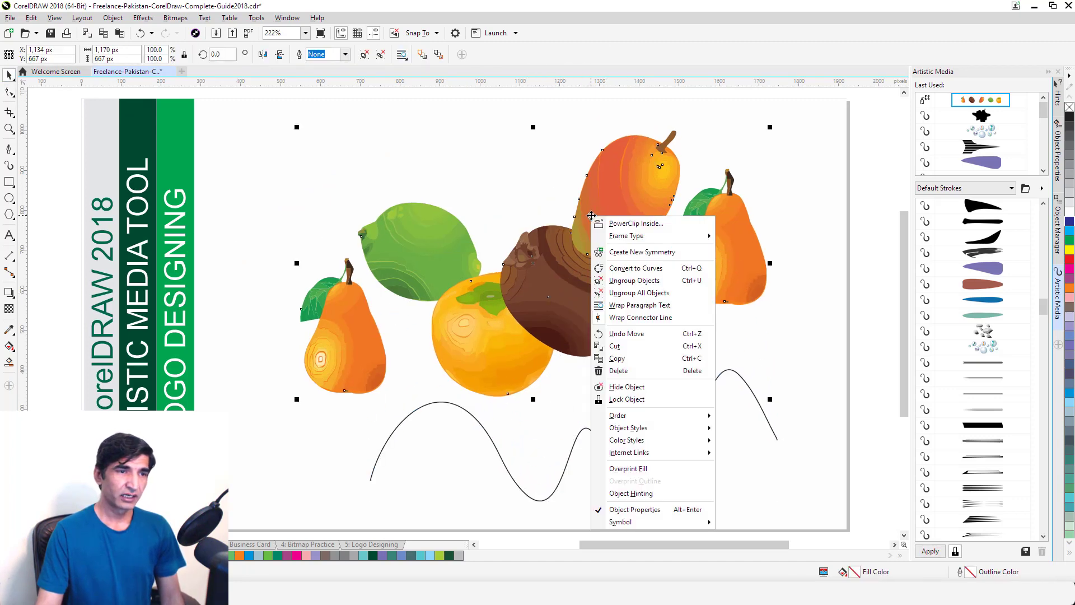
pyautogui.click(640, 293)
pyautogui.click(781, 210)
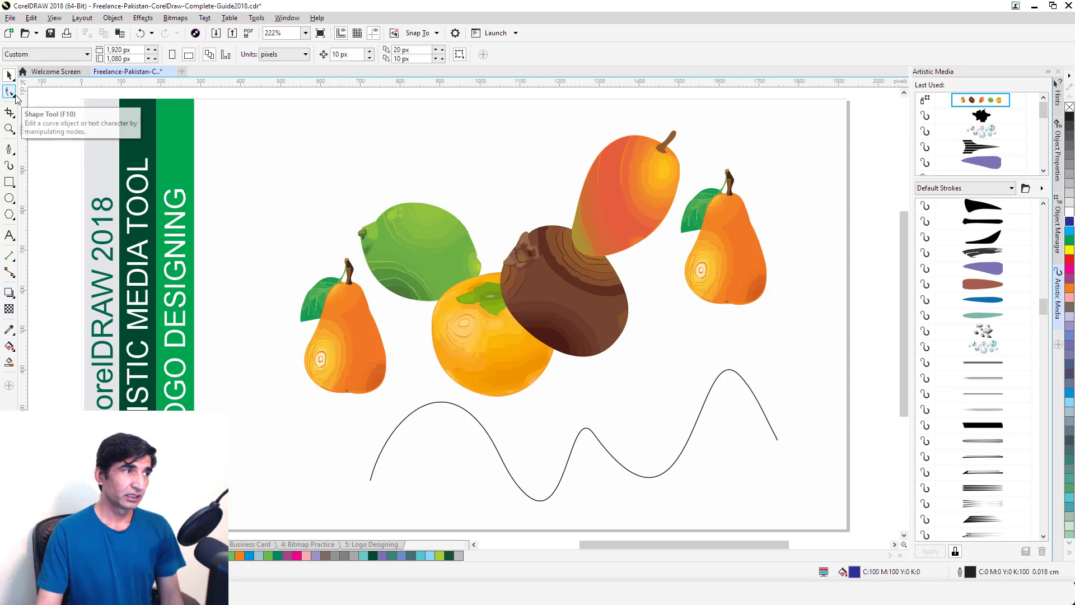
# - Pull individual shapes of the rightmost pear's orange body apart, moving them outward to the right
pyautogui.click(723, 245)
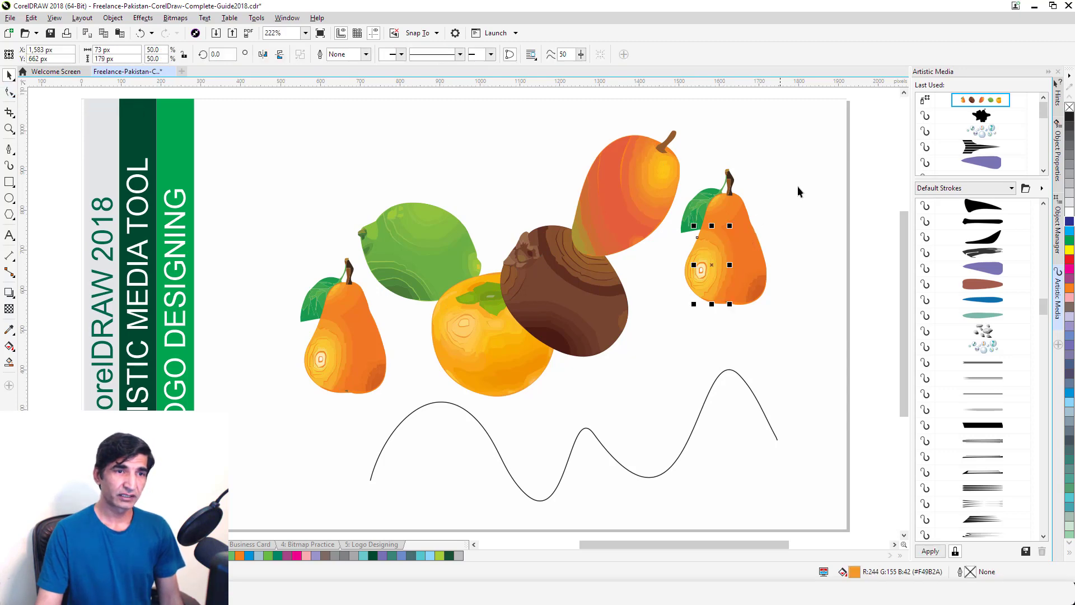
pyautogui.moveTo(802, 148); pyautogui.dragTo(678, 321)
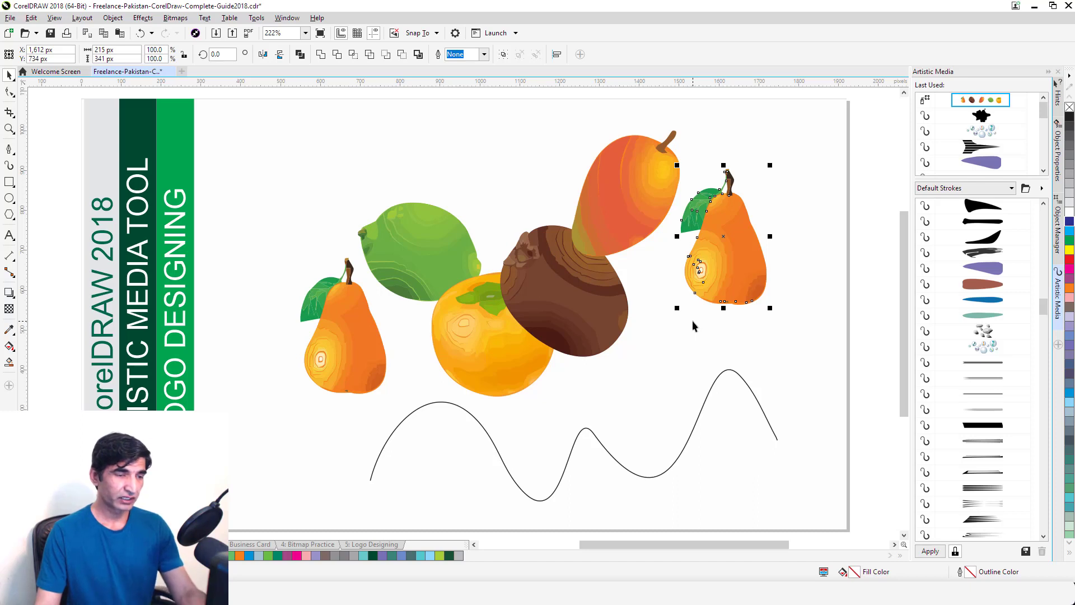
pyautogui.hotkey('shift', 'F2')
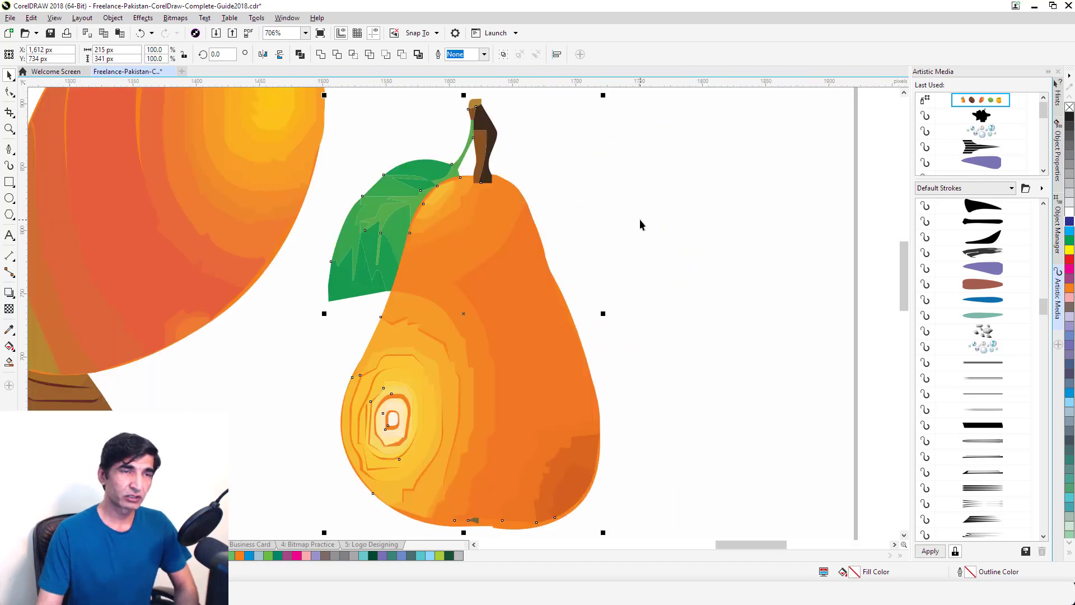
pyautogui.click(640, 224)
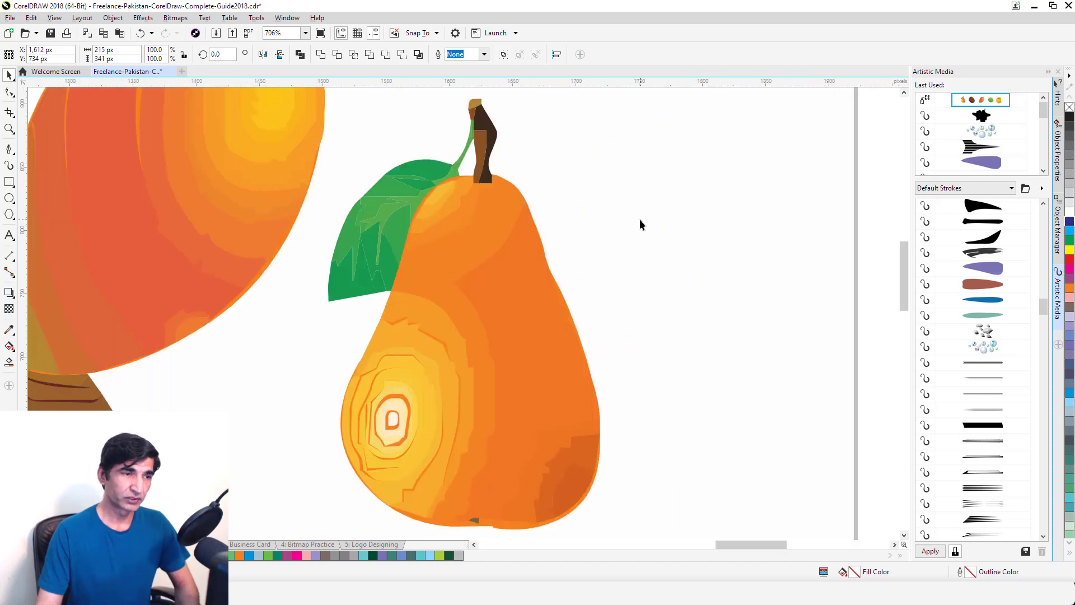
pyautogui.keyDown('ctrl'); pyautogui.click(485, 310); pyautogui.keyUp('ctrl')
pyautogui.moveTo(592, 305); pyautogui.dragTo(748, 272)
pyautogui.moveTo(562, 340); pyautogui.dragTo(668, 335)
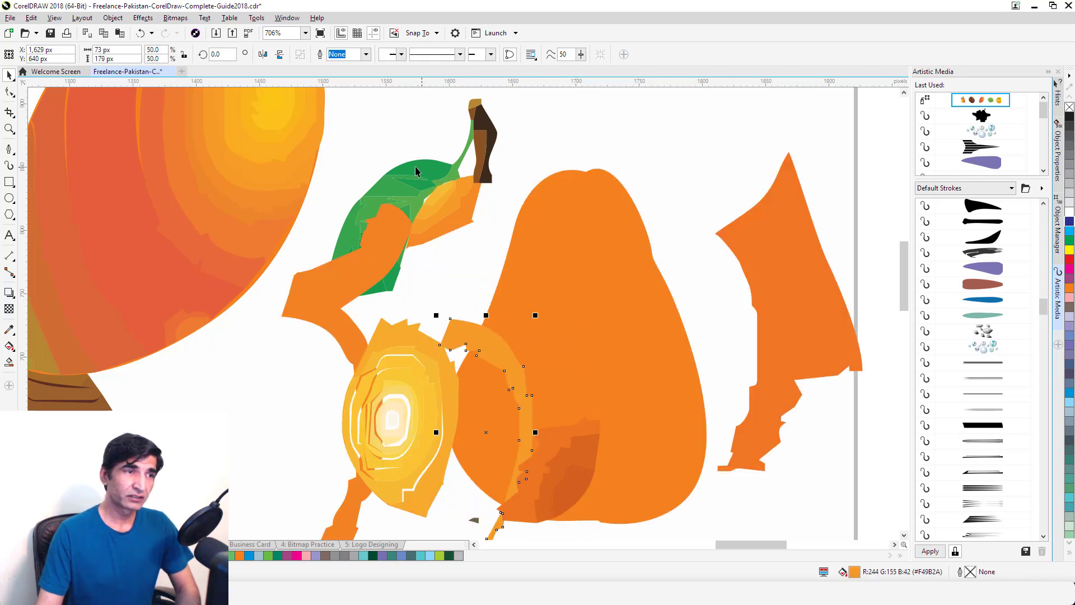
# - Pull shapes of the rightmost pear's leaf and orange body apart, moving the large body shape up and to the right
pyautogui.moveTo(416, 171); pyautogui.dragTo(503, 233)
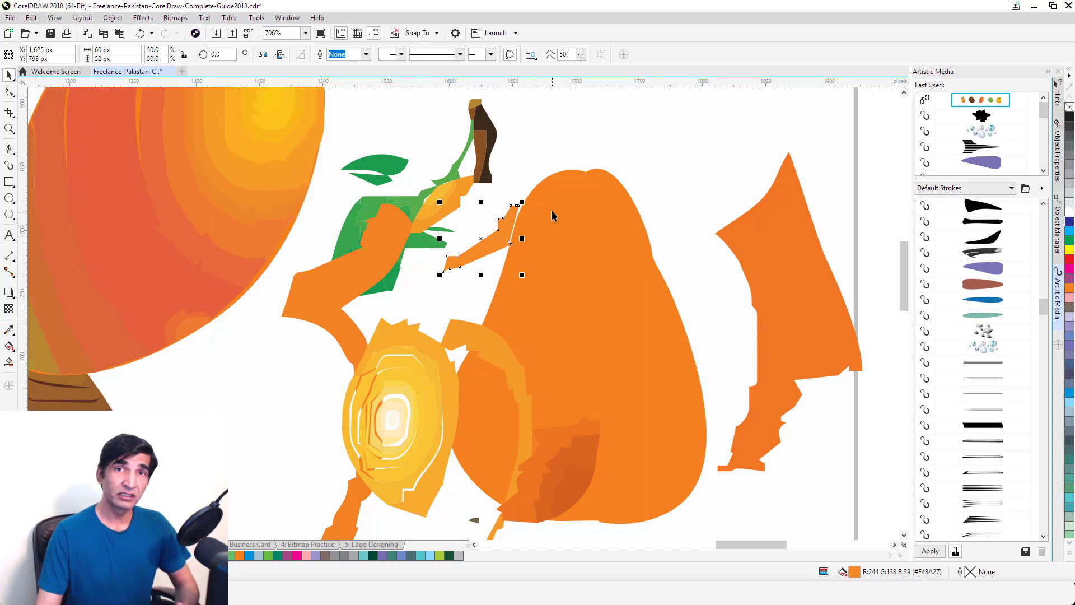
pyautogui.moveTo(590, 306); pyautogui.dragTo(638, 267)
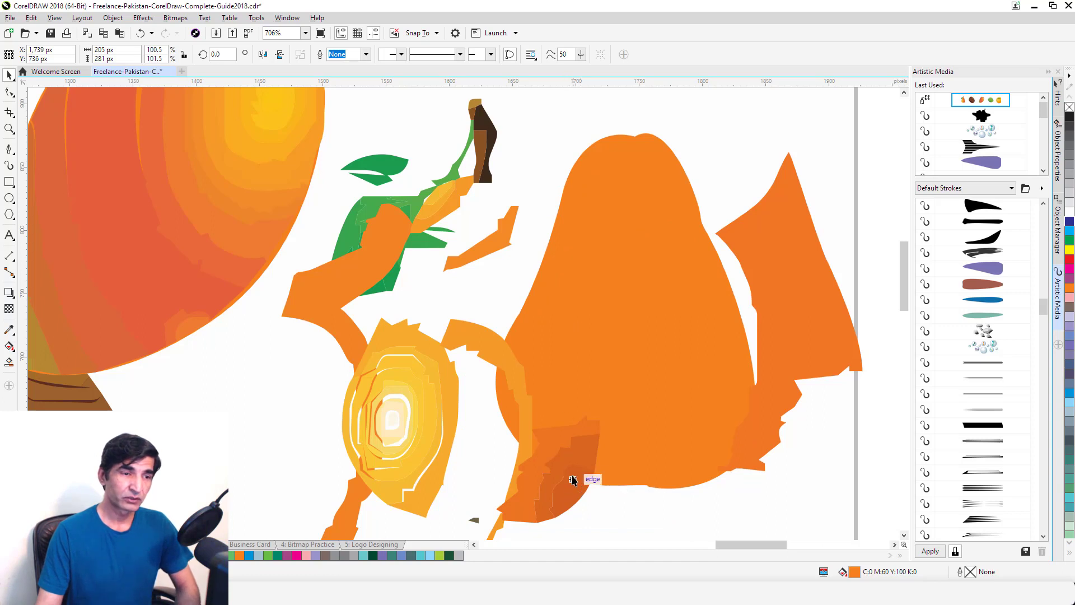
pyautogui.moveTo(576, 480); pyautogui.dragTo(606, 366)
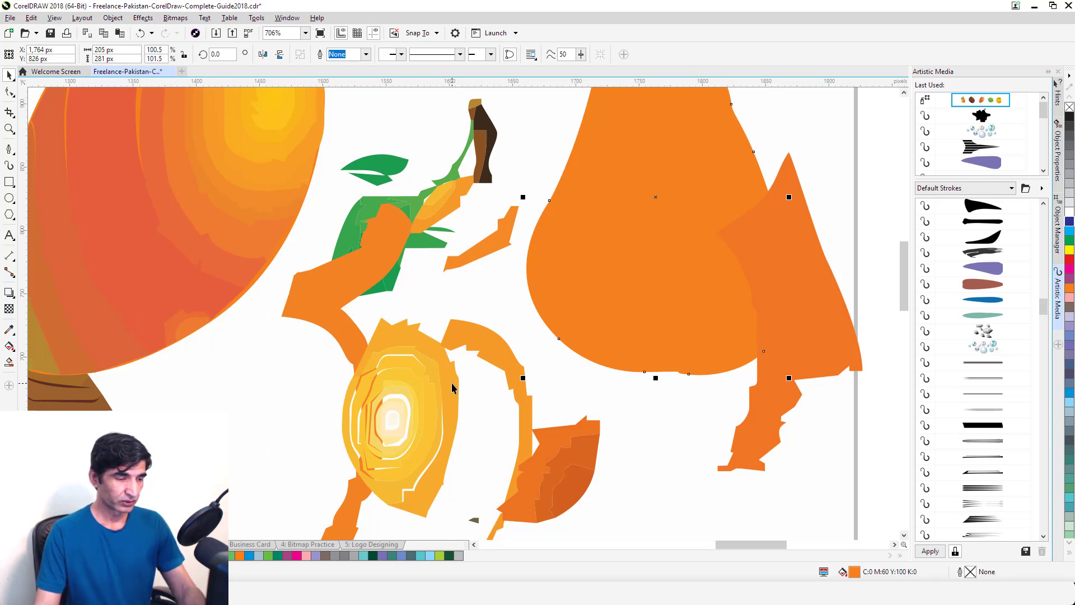
# - Delete all the fruit, the separated pear shapes and the path curve from the page
pyautogui.hotkey('shift', 'F4')
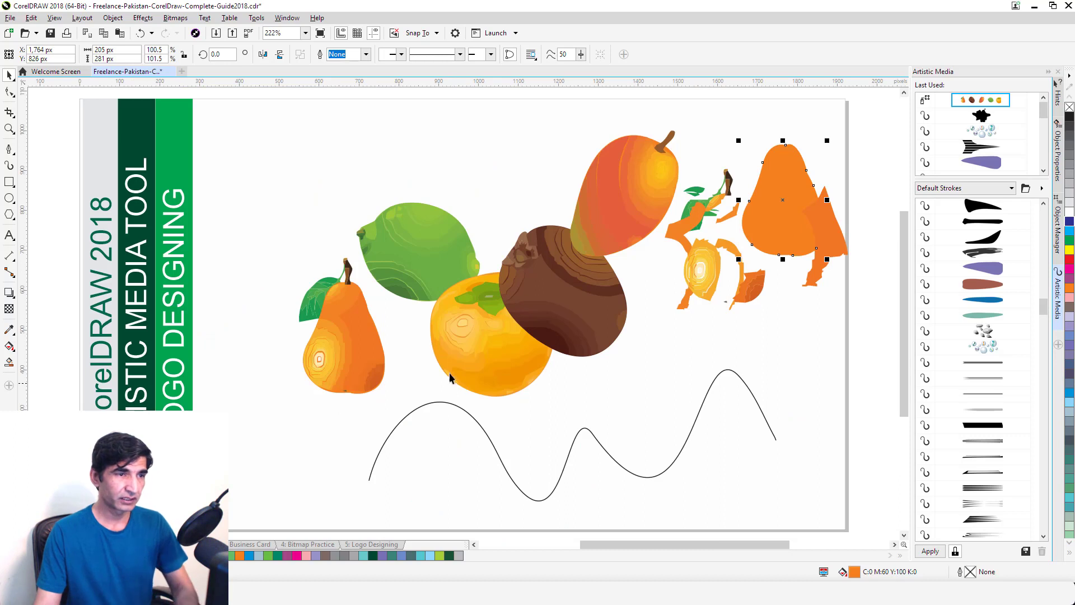
pyautogui.click(256, 108)
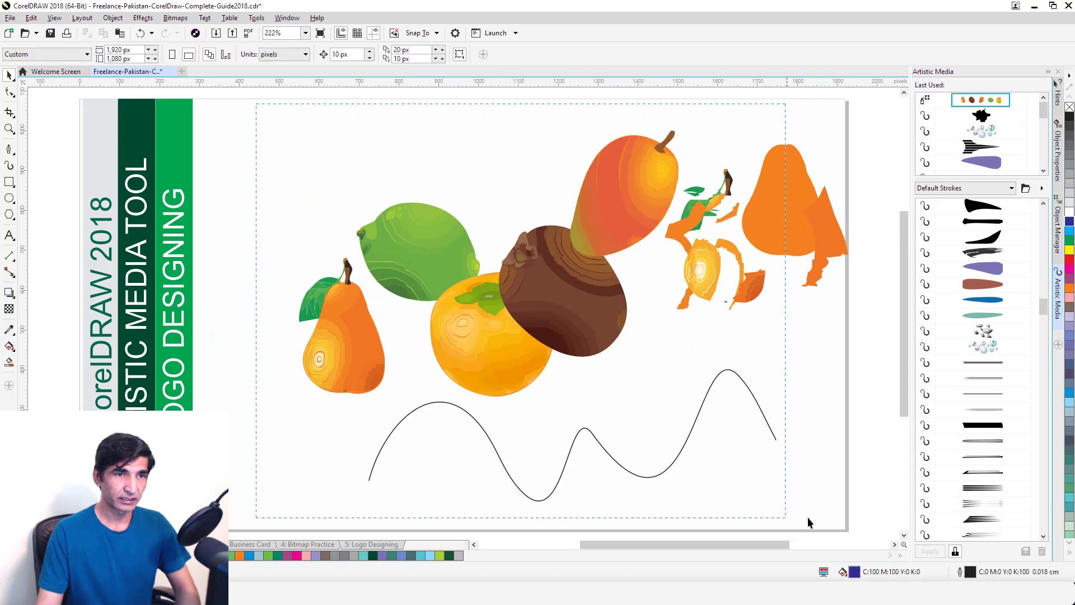
pyautogui.moveTo(809, 523); pyautogui.dragTo(855, 512)
pyautogui.press('Delete')
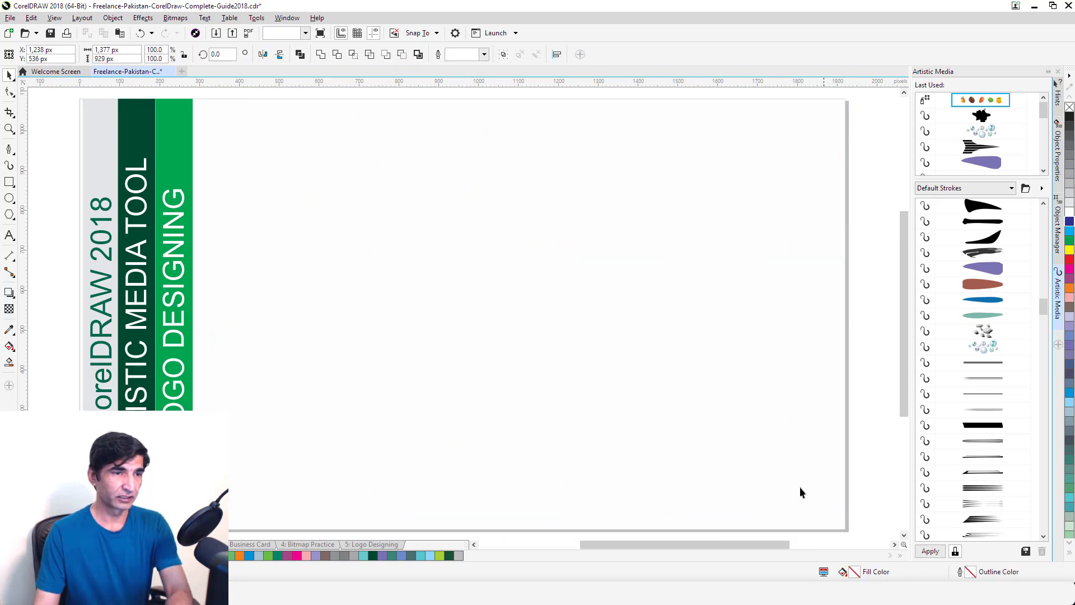
# - Spray a trail of black clawed paw prints from the Footprint category down the middle of the page and delete it
pyautogui.click(9, 165)
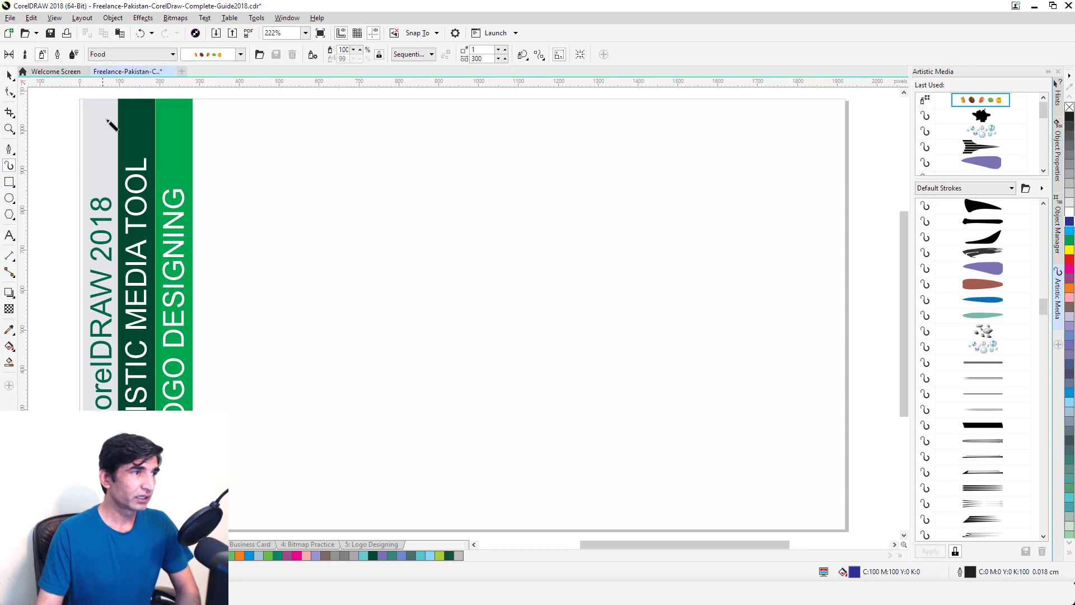
pyautogui.click(241, 54)
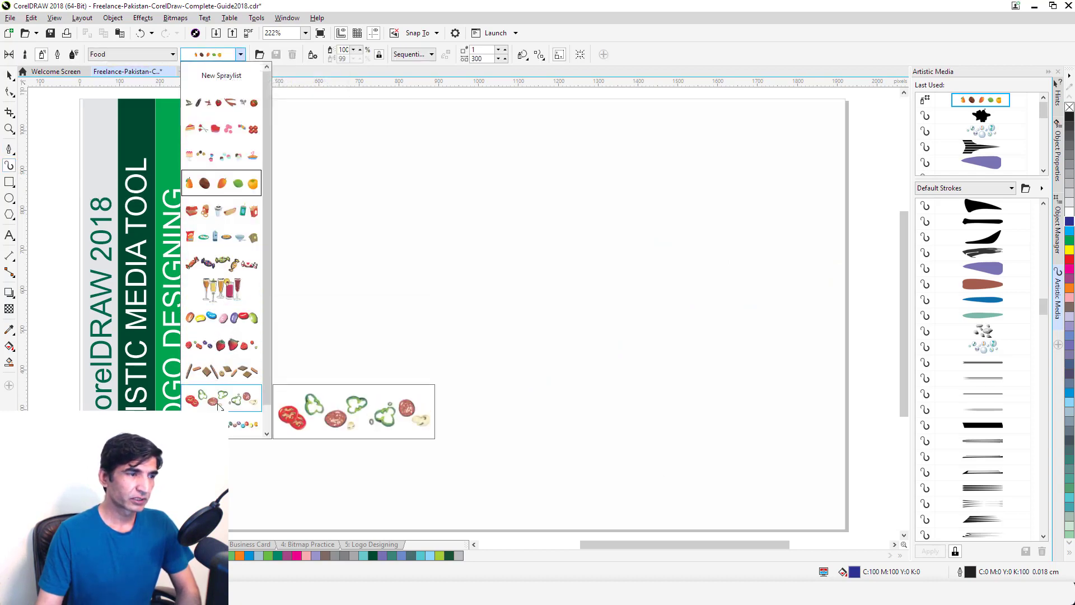
pyautogui.click(128, 52)
pyautogui.click(128, 53)
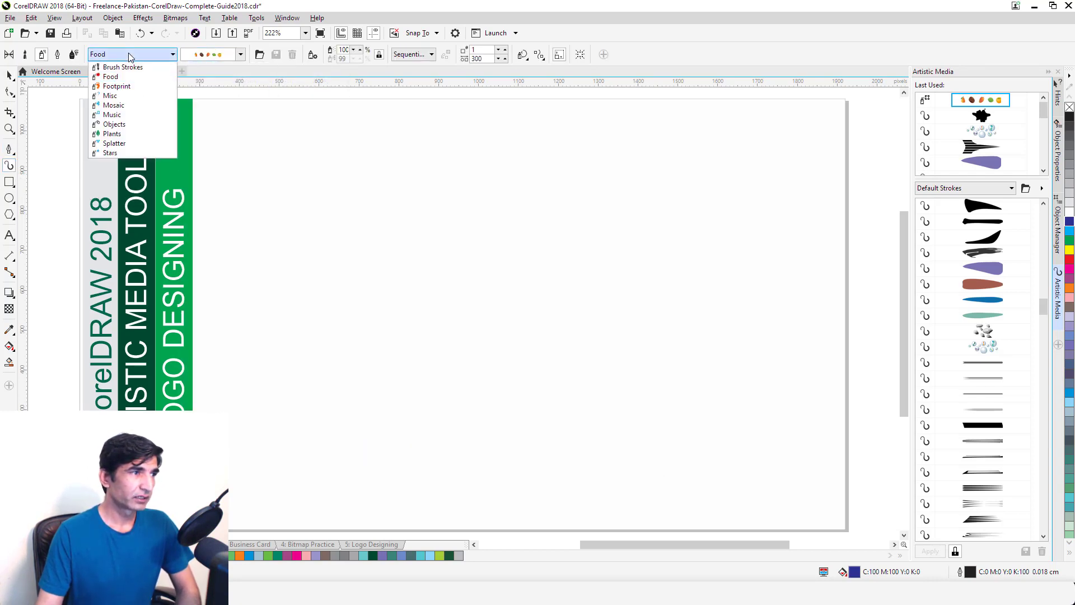
pyautogui.click(116, 87)
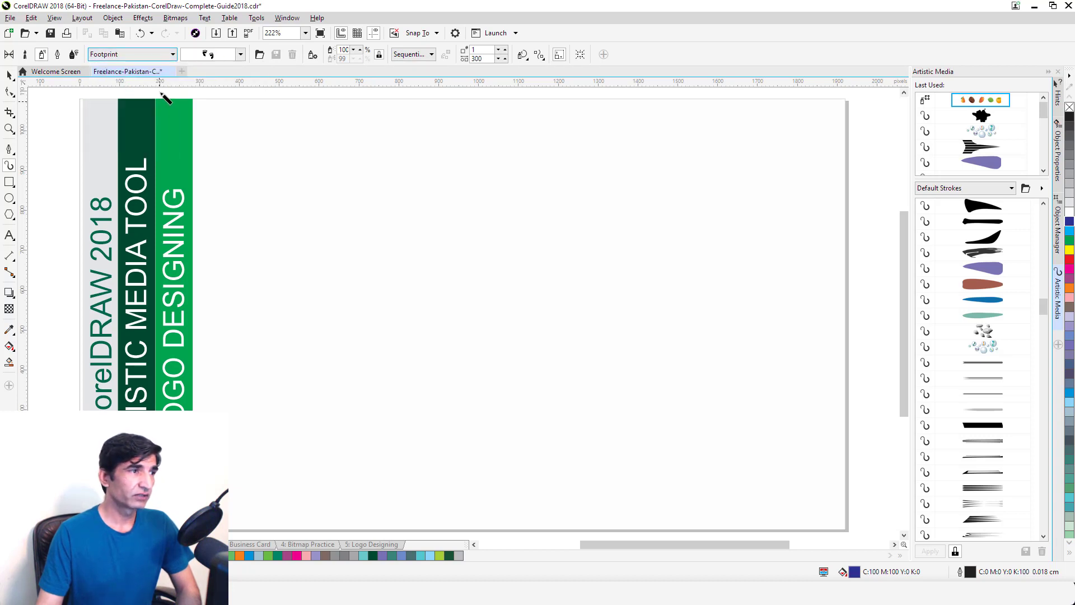
pyautogui.click(241, 54)
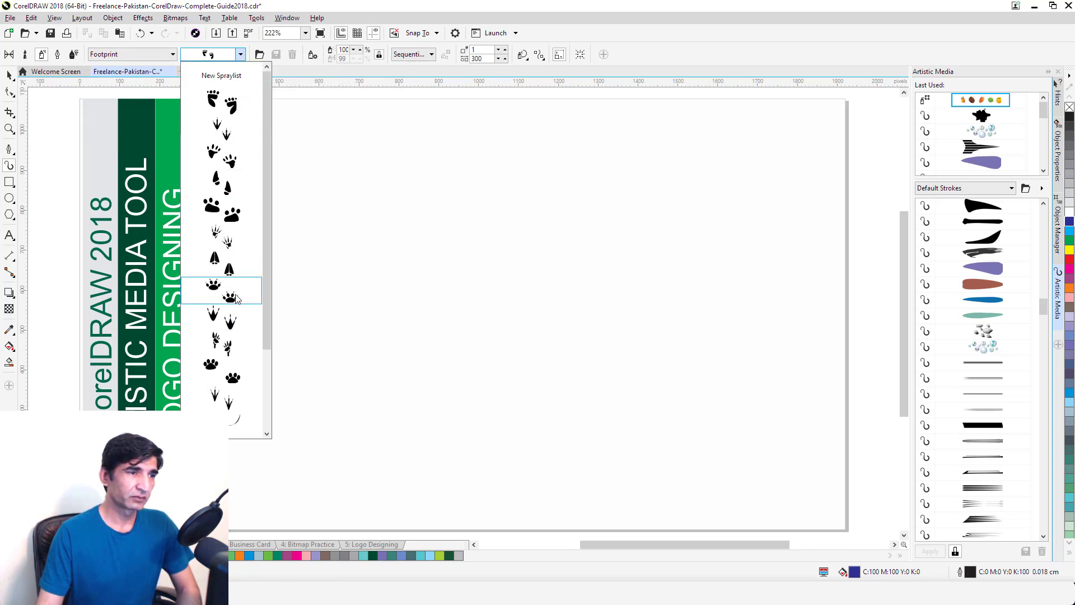
pyautogui.moveTo(467, 192); pyautogui.dragTo(506, 454)
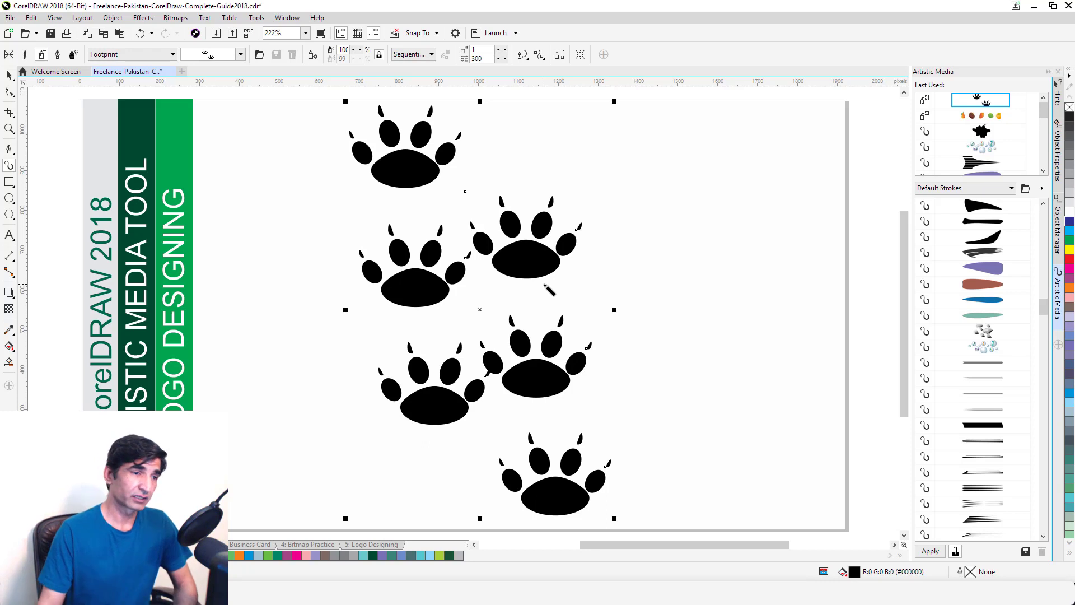
pyautogui.press('Delete')
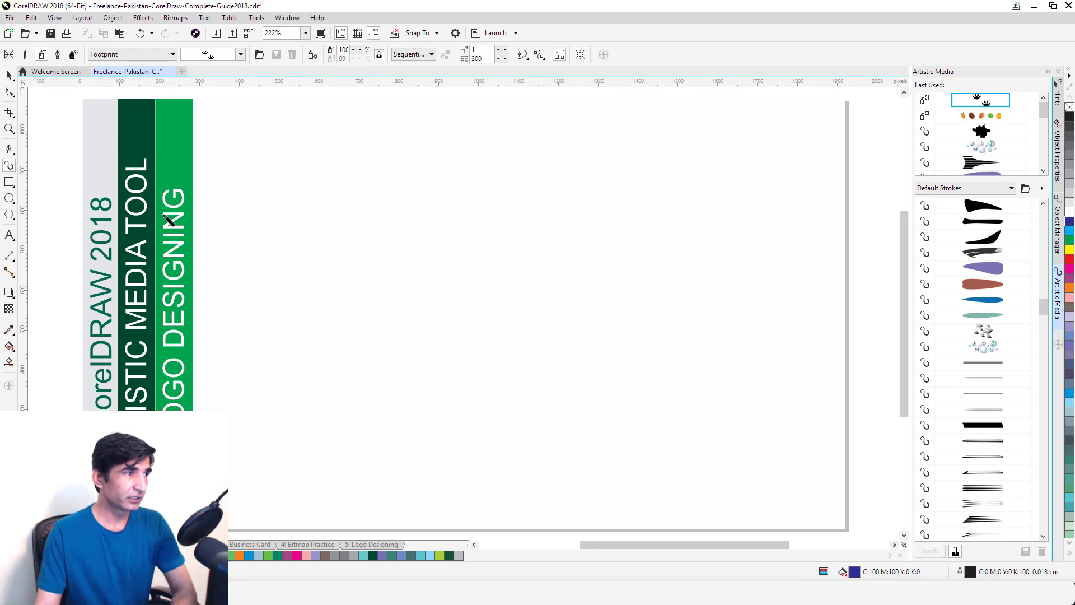
# - Spray a vertical trail of the grey gradient footprints with the last Footprint spraylist and delete it
pyautogui.click(231, 55)
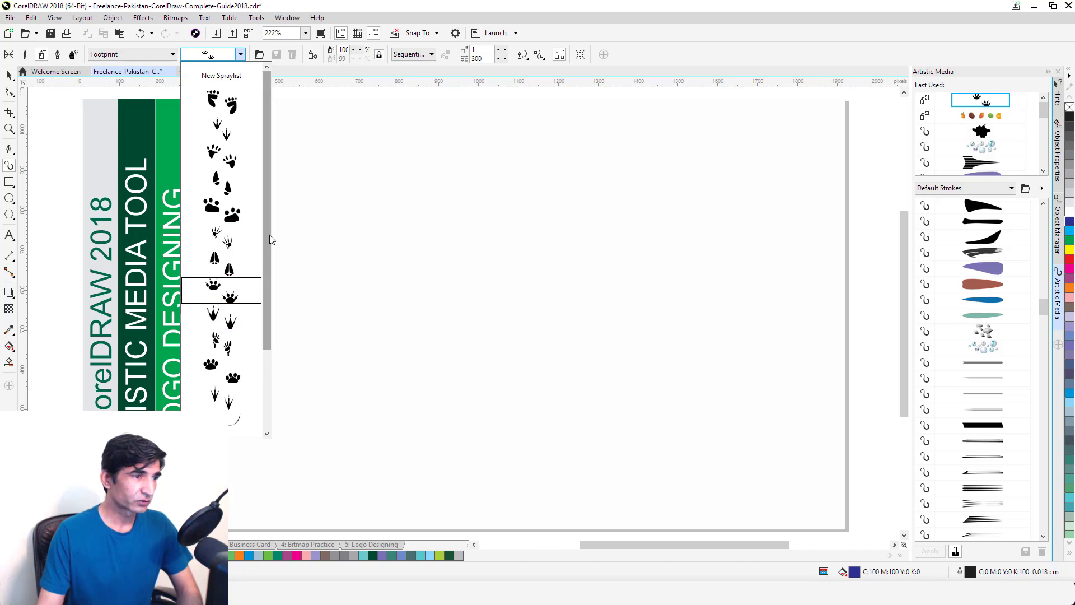
pyautogui.scroll(-4, 270, 234)
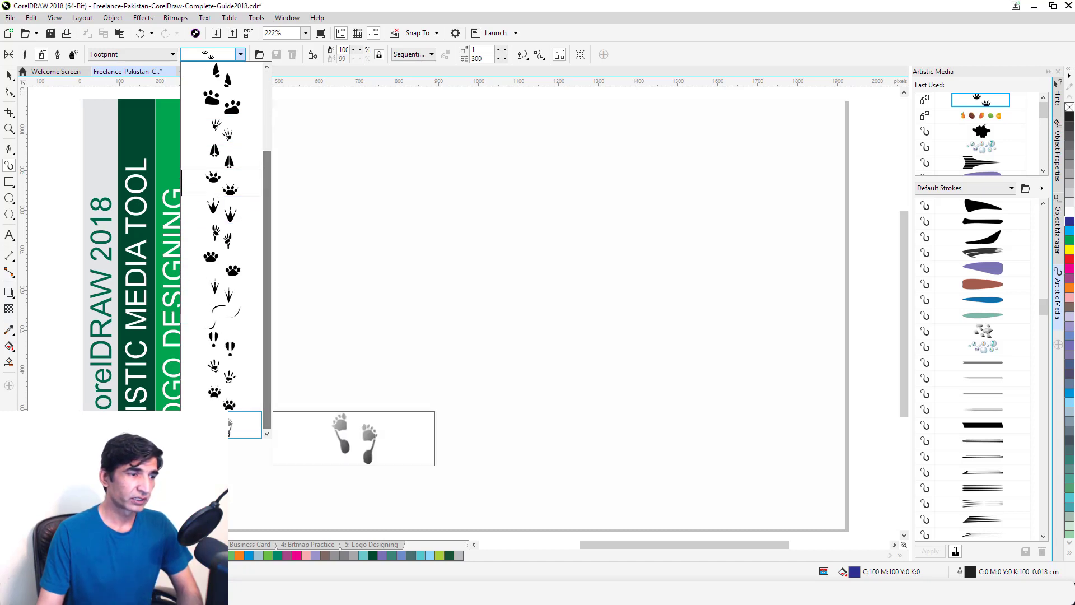
pyautogui.click(227, 427)
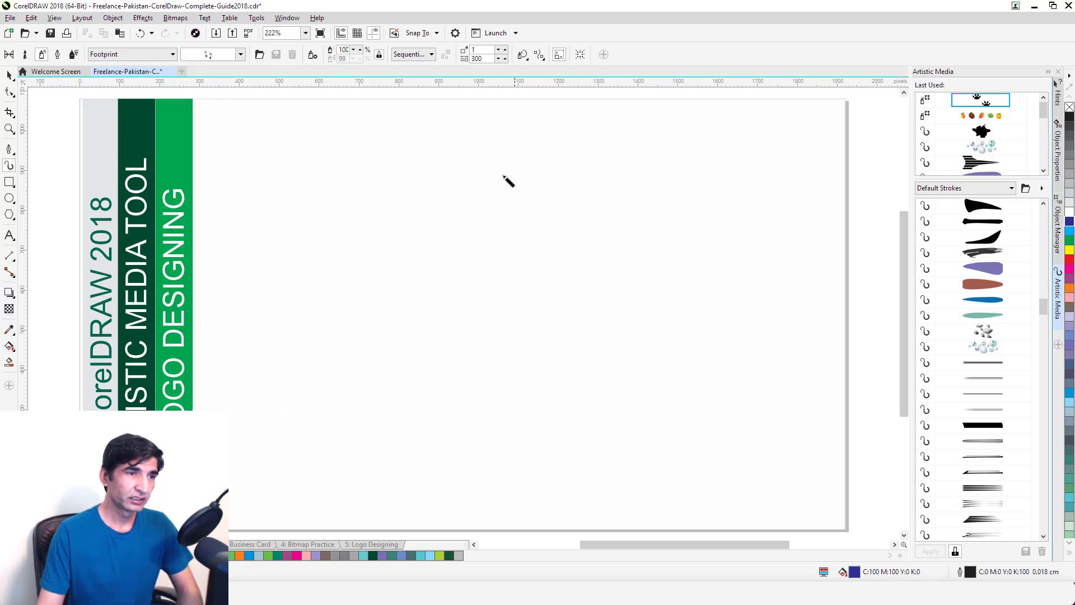
pyautogui.moveTo(493, 156); pyautogui.dragTo(510, 461)
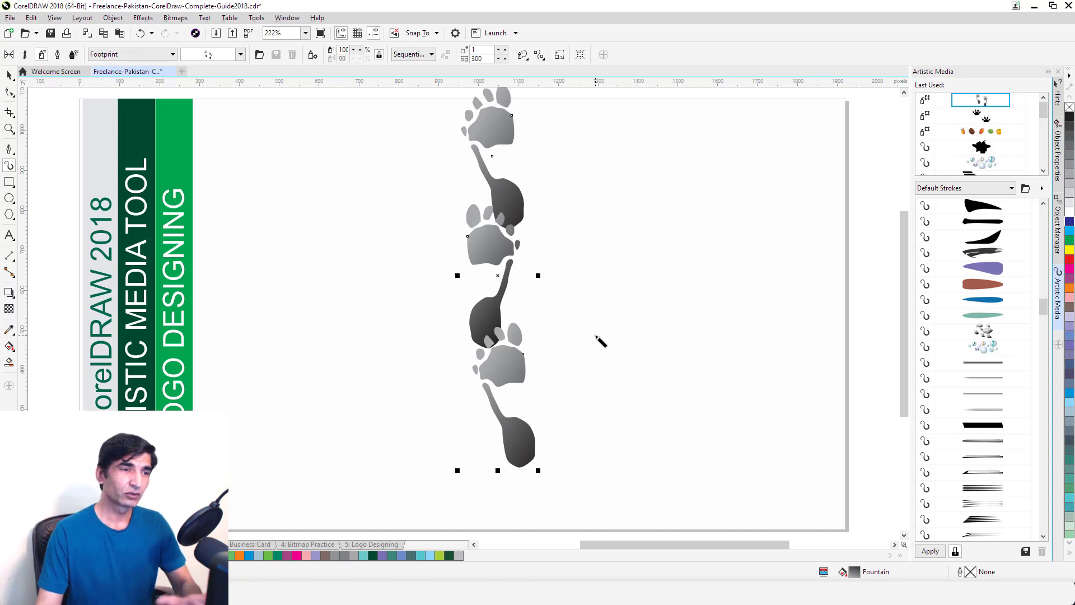
pyautogui.press('Delete')
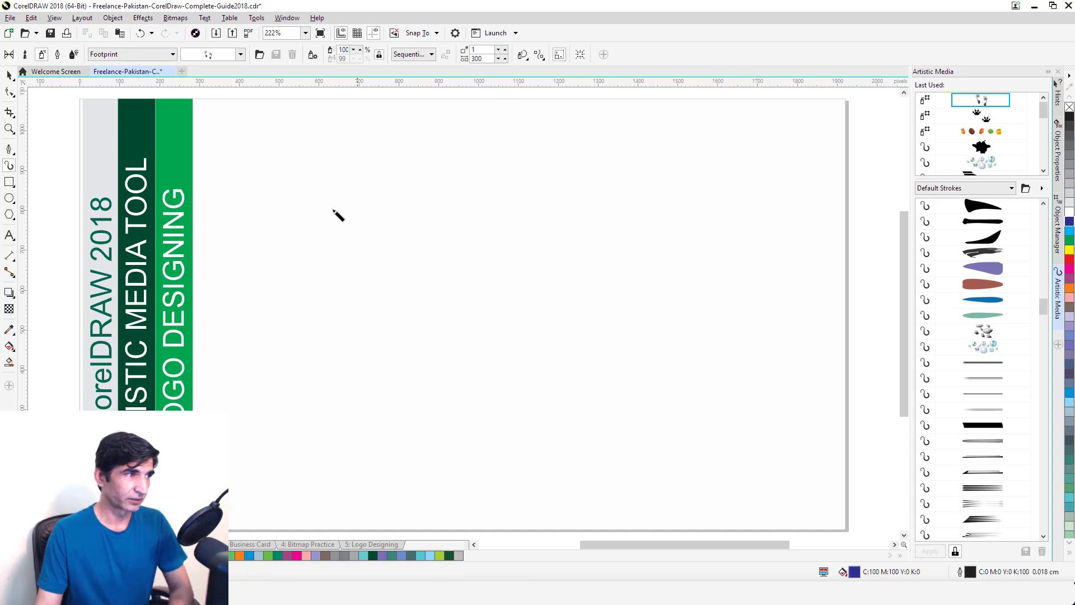
# - Write the word انسان across the page with freehand Calligraphic strokes in the Artistic Media tool, including its dots
pyautogui.click(119, 54)
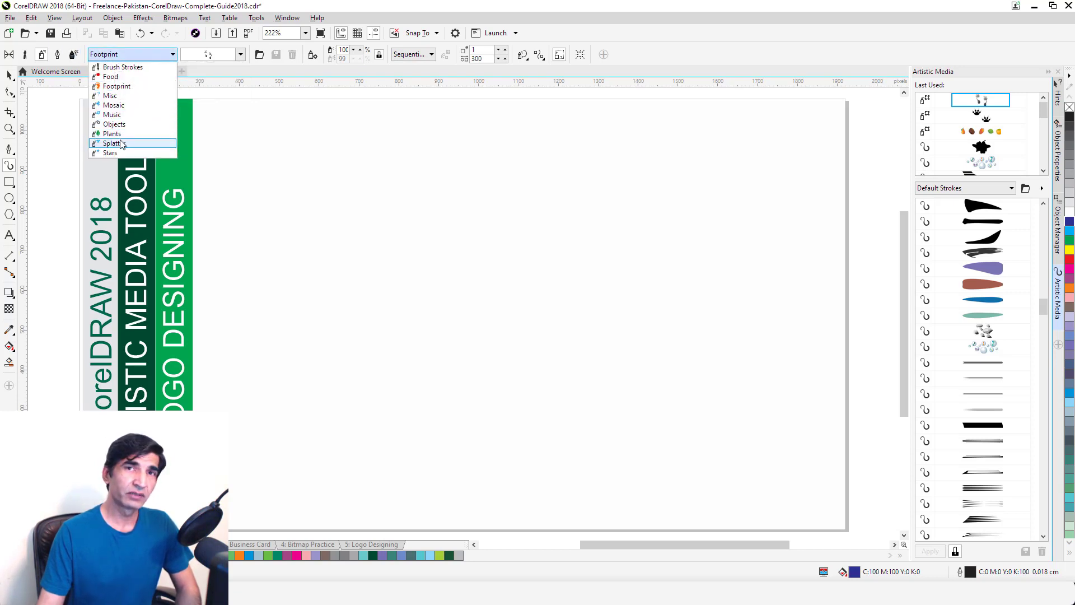
pyautogui.click(60, 55)
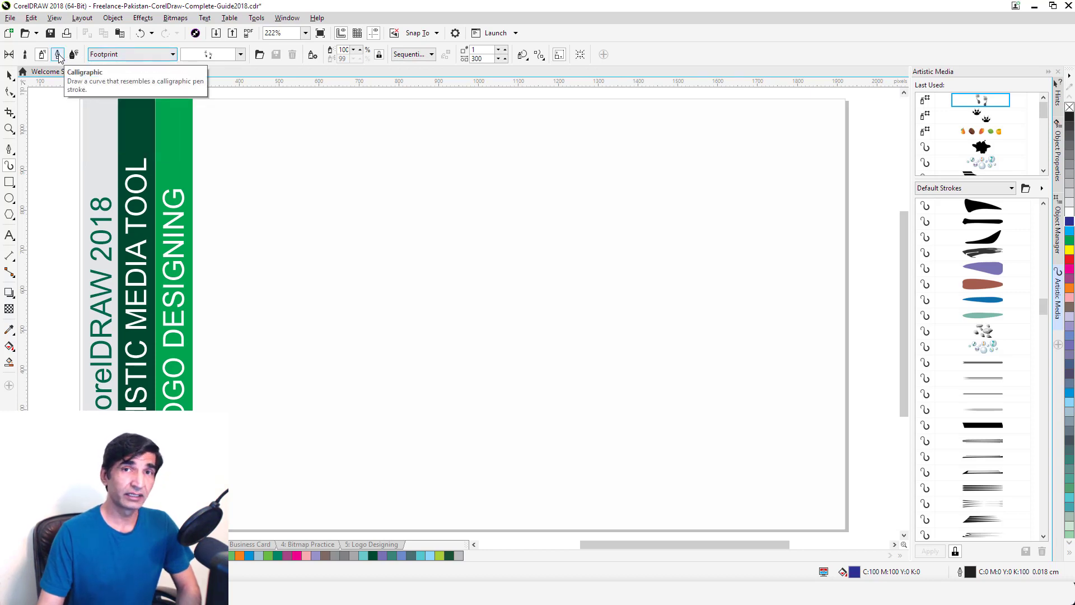
pyautogui.click(58, 55)
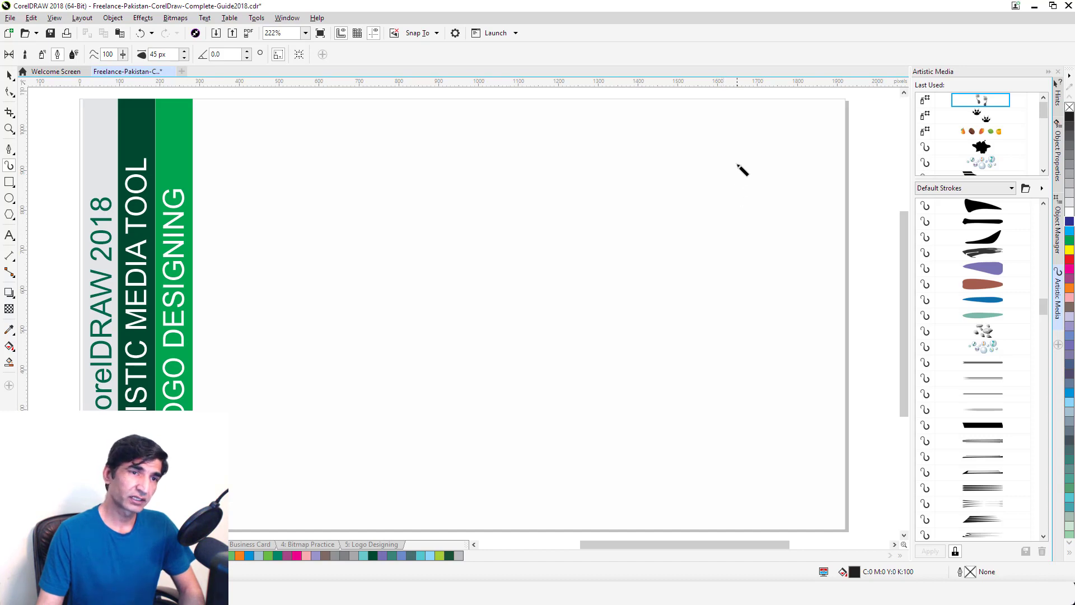
pyautogui.moveTo(737, 161); pyautogui.dragTo(752, 383)
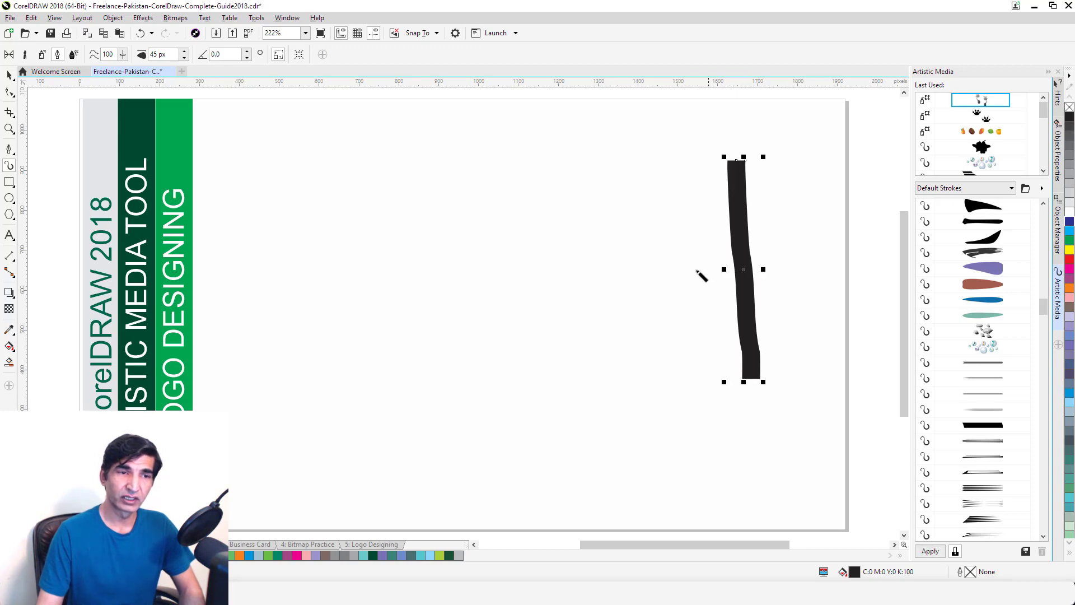
pyautogui.moveTo(692, 178)
pyautogui.mouseDown()
pyautogui.moveTo(708, 240)
pyautogui.moveTo(677, 285)
pyautogui.moveTo(636, 279)
pyautogui.moveTo(634, 309)
pyautogui.moveTo(617, 319)
pyautogui.moveTo(593, 303)
pyautogui.moveTo(588, 333)
pyautogui.moveTo(569, 342)
pyautogui.moveTo(552, 334)
pyautogui.moveTo(543, 360)
pyautogui.moveTo(517, 375)
pyautogui.moveTo(484, 362)
pyautogui.moveTo(405, 186)
pyautogui.mouseUp()
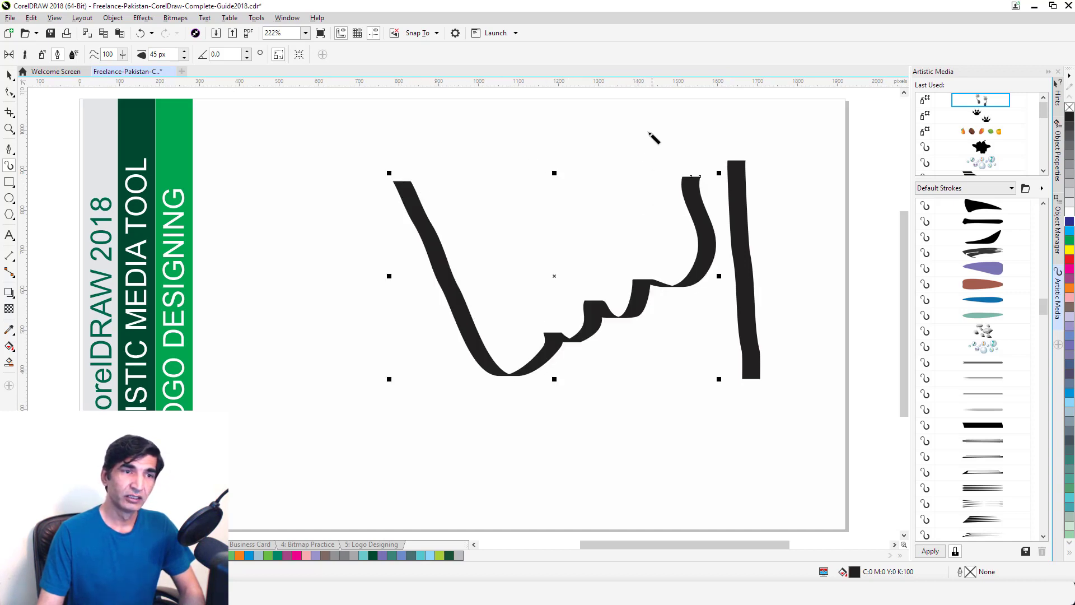
pyautogui.moveTo(649, 133); pyautogui.dragTo(666, 157)
pyautogui.moveTo(403, 286)
pyautogui.mouseDown()
pyautogui.moveTo(417, 435)
pyautogui.moveTo(341, 487)
pyautogui.moveTo(284, 469)
pyautogui.moveTo(249, 412)
pyautogui.moveTo(262, 346)
pyautogui.mouseUp()
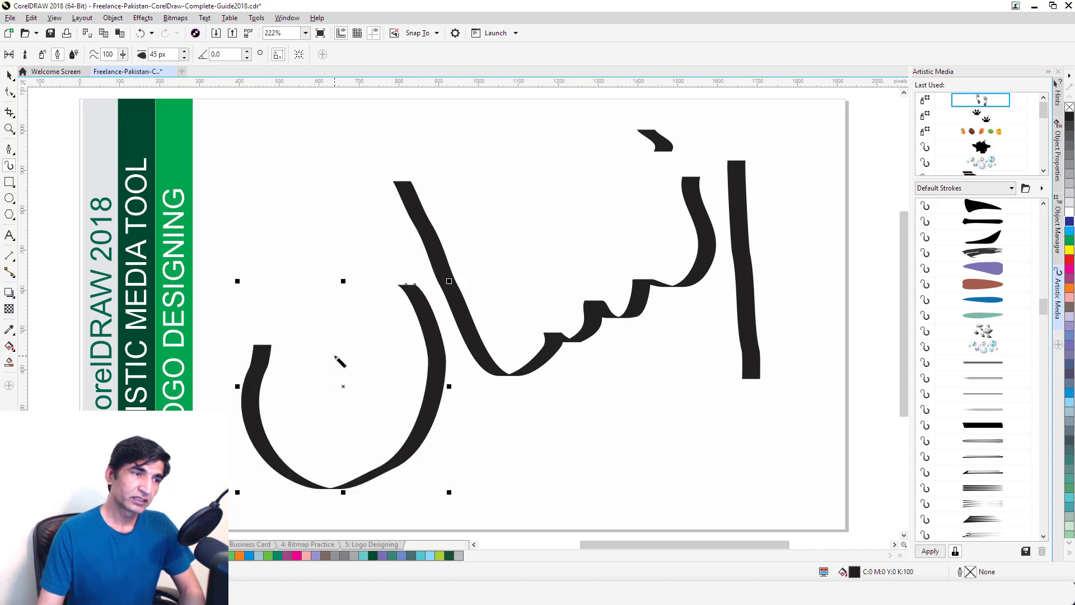
pyautogui.moveTo(336, 357)
pyautogui.mouseDown()
pyautogui.moveTo(332, 376)
pyautogui.moveTo(343, 366)
pyautogui.mouseUp()
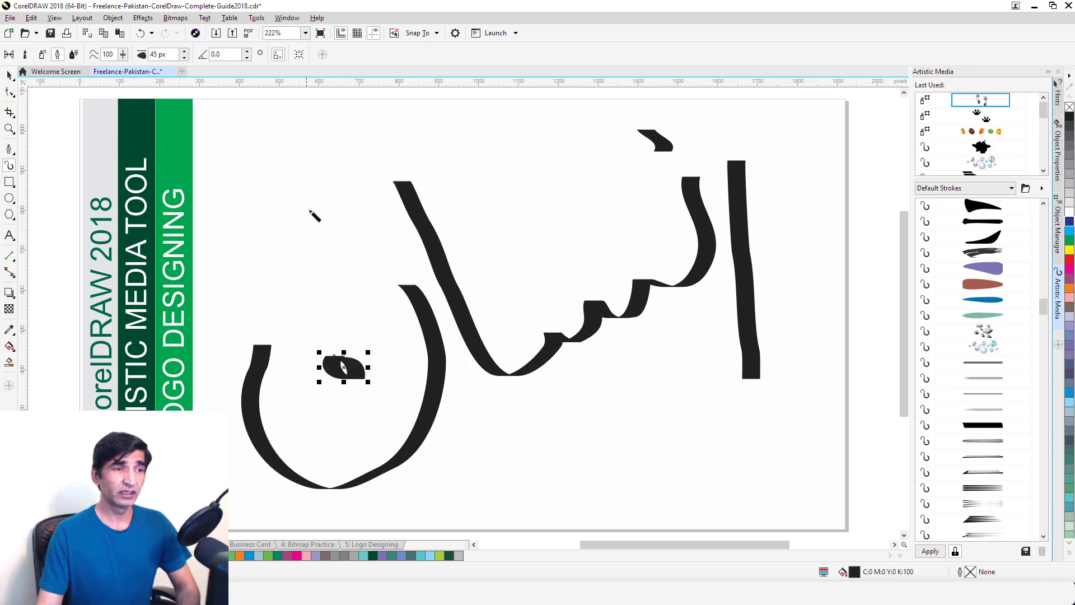
# - Select all the calligraphic strokes of the word and delete them
pyautogui.press('Escape')
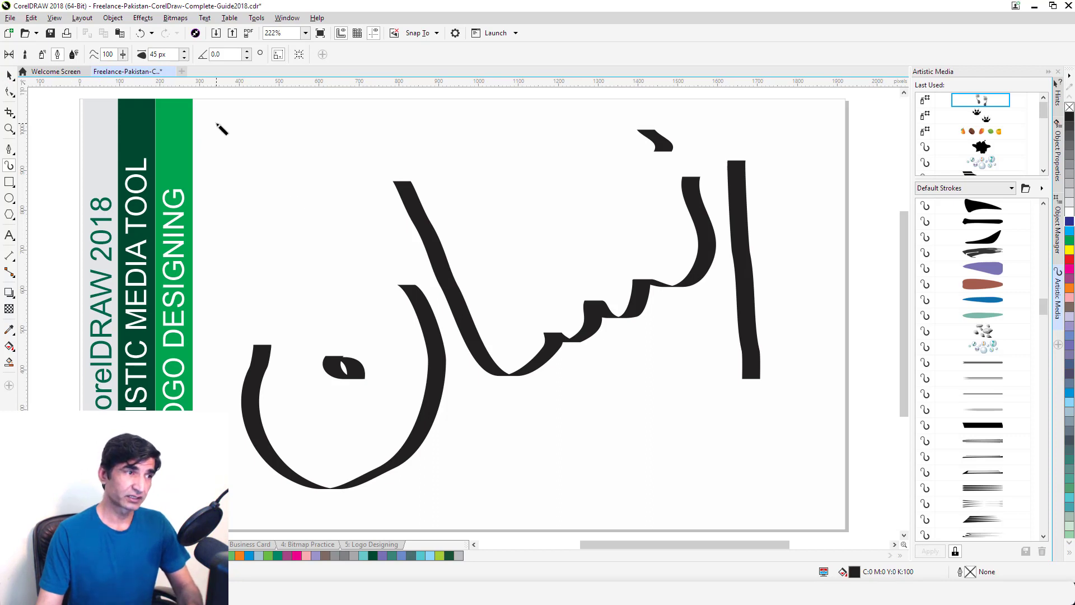
pyautogui.click(9, 74)
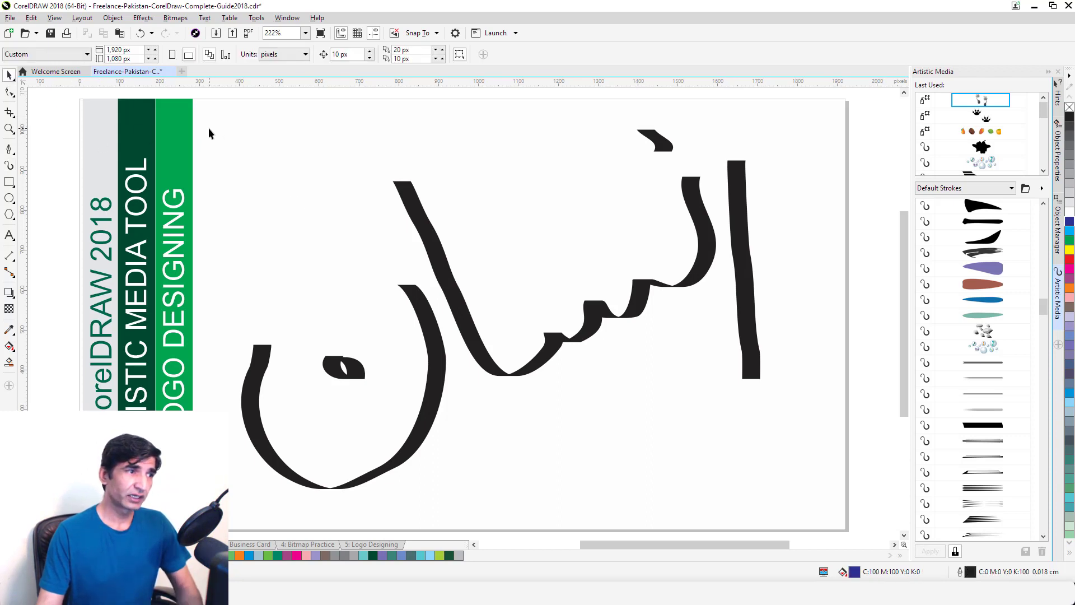
pyautogui.moveTo(209, 130); pyautogui.dragTo(794, 494)
pyautogui.press('Delete')
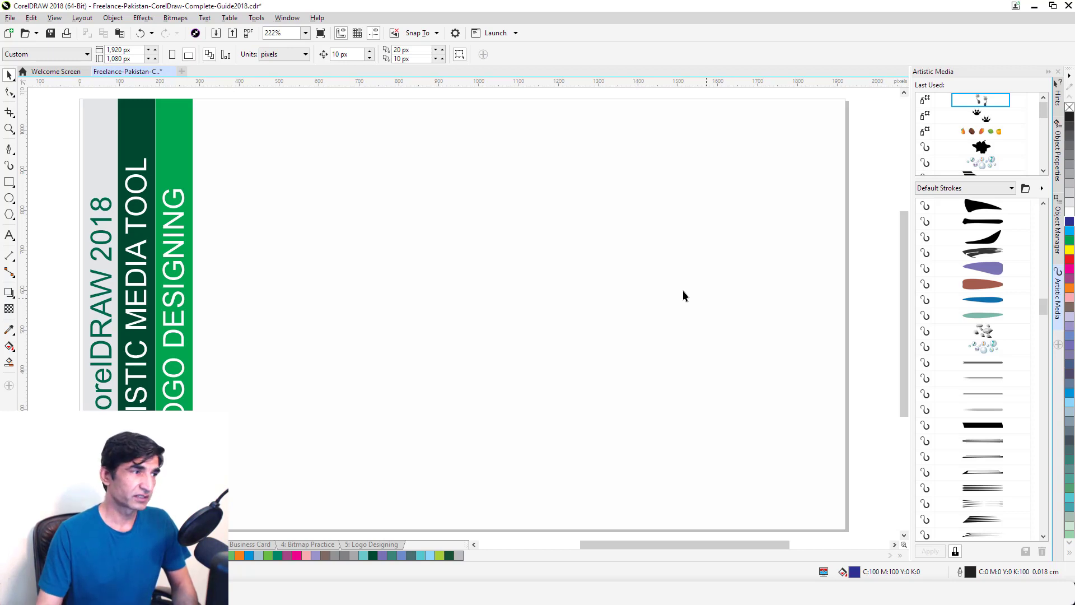
# - Set the calligraphic angle to 25 degrees and draw a second set of Urdu-style letter strokes and dots across the page
pyautogui.click(10, 166)
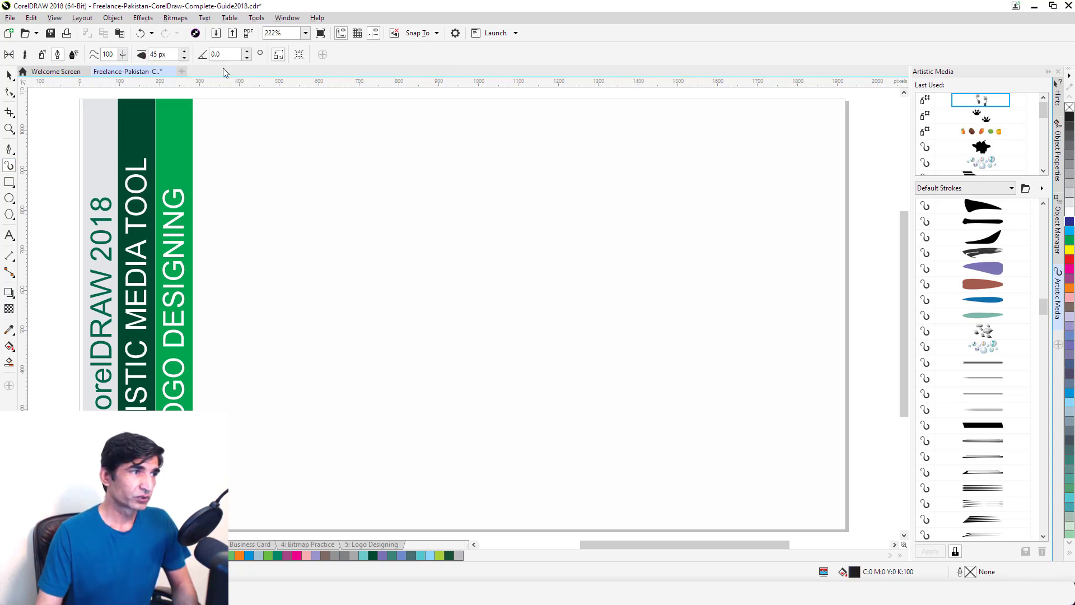
pyautogui.moveTo(221, 55); pyautogui.dragTo(199, 56)
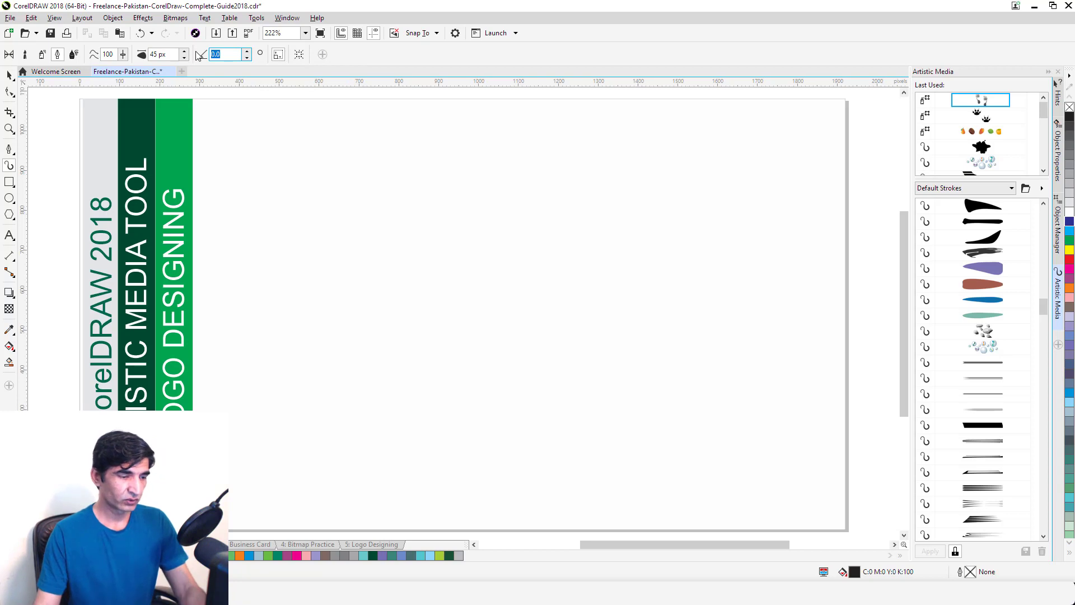
pyautogui.press('Return')
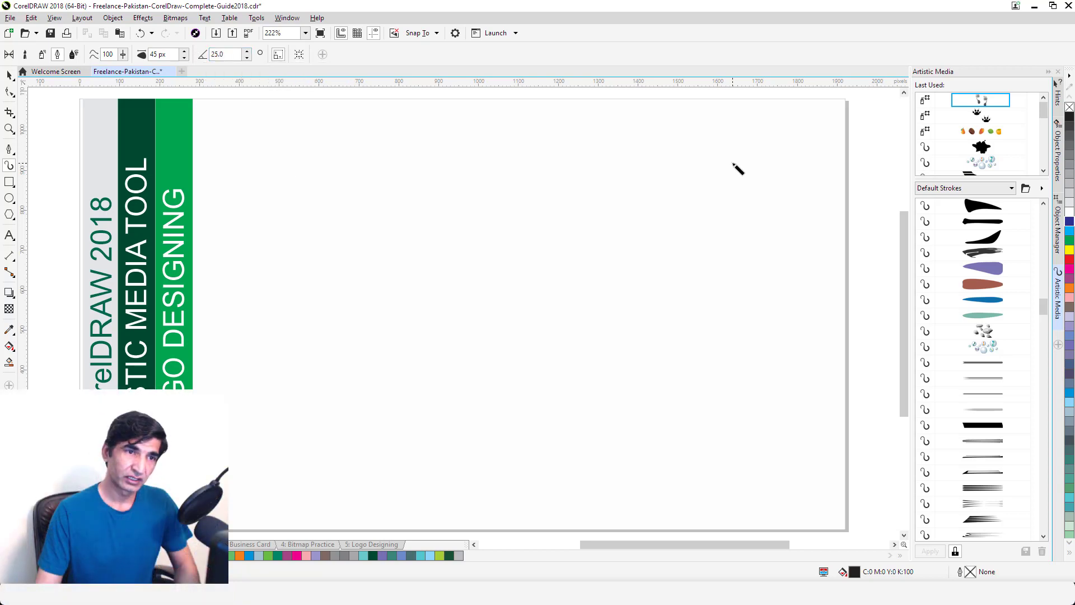
pyautogui.moveTo(734, 165); pyautogui.dragTo(757, 308)
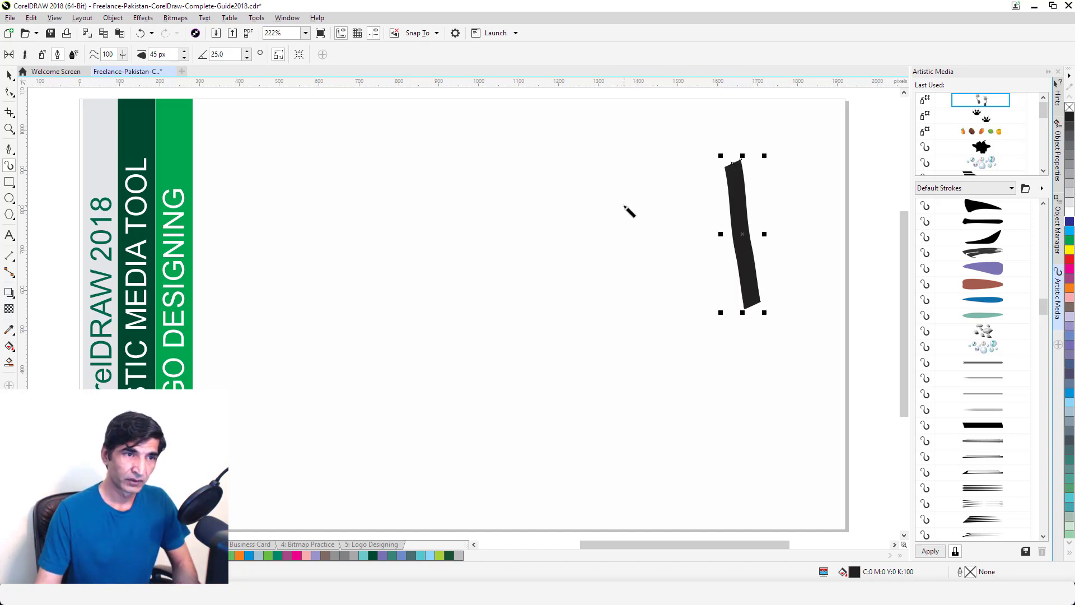
pyautogui.moveTo(622, 208)
pyautogui.mouseDown()
pyautogui.moveTo(635, 176)
pyautogui.moveTo(703, 155)
pyautogui.moveTo(648, 256)
pyautogui.moveTo(587, 247)
pyautogui.moveTo(581, 282)
pyautogui.moveTo(550, 305)
pyautogui.moveTo(452, 476)
pyautogui.moveTo(421, 487)
pyautogui.mouseUp()
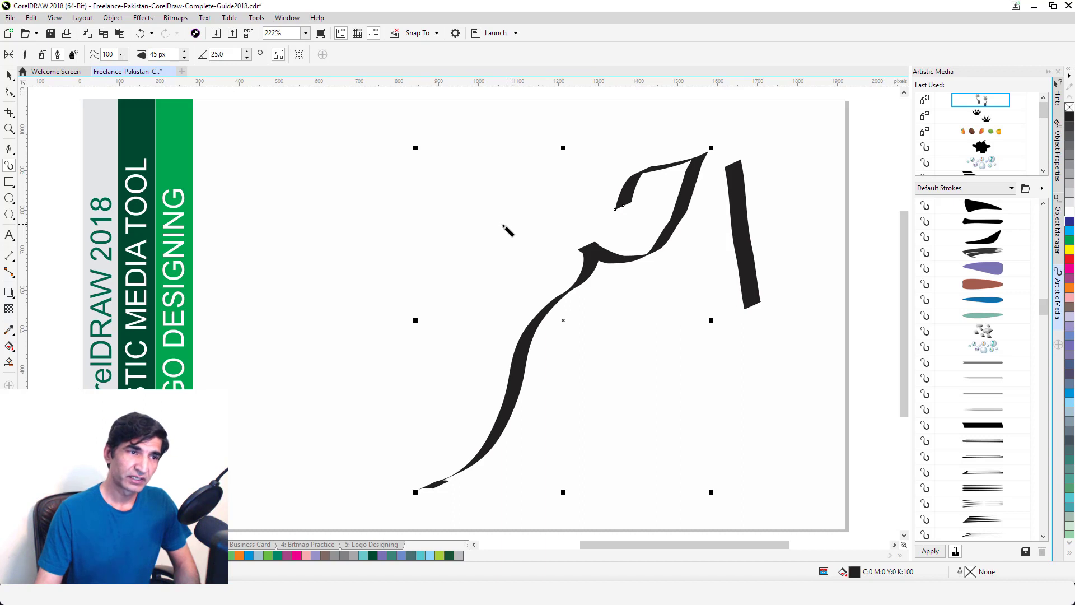
pyautogui.moveTo(493, 228)
pyautogui.mouseDown()
pyautogui.moveTo(528, 232)
pyautogui.moveTo(558, 209)
pyautogui.mouseUp()
pyautogui.moveTo(440, 209); pyautogui.dragTo(499, 373)
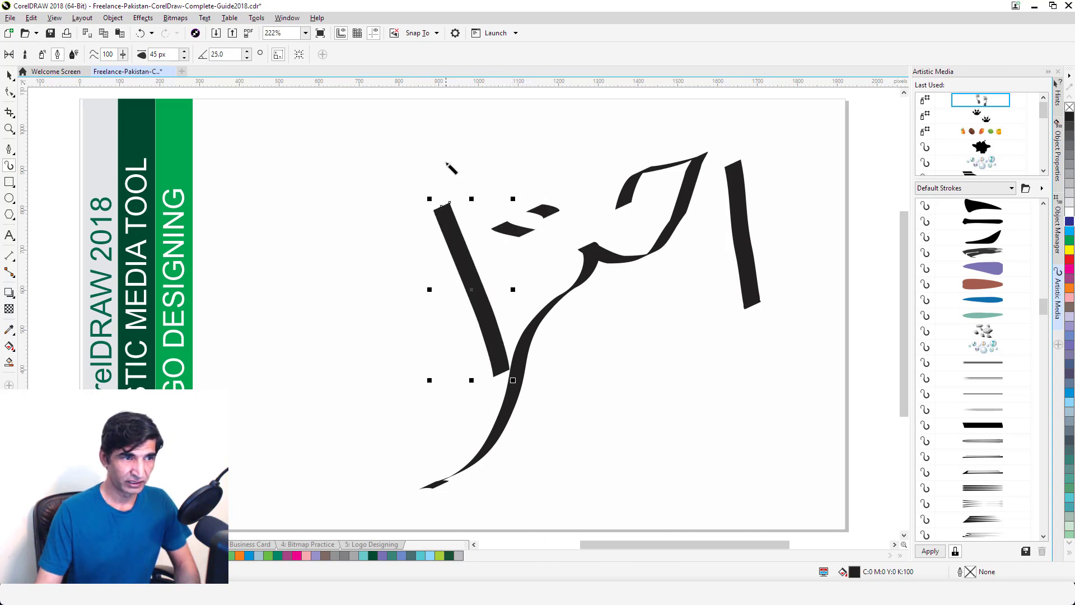
pyautogui.moveTo(447, 163)
pyautogui.mouseDown()
pyautogui.moveTo(445, 132)
pyautogui.moveTo(477, 137)
pyautogui.moveTo(405, 201)
pyautogui.moveTo(389, 262)
pyautogui.moveTo(400, 317)
pyautogui.moveTo(467, 446)
pyautogui.mouseUp()
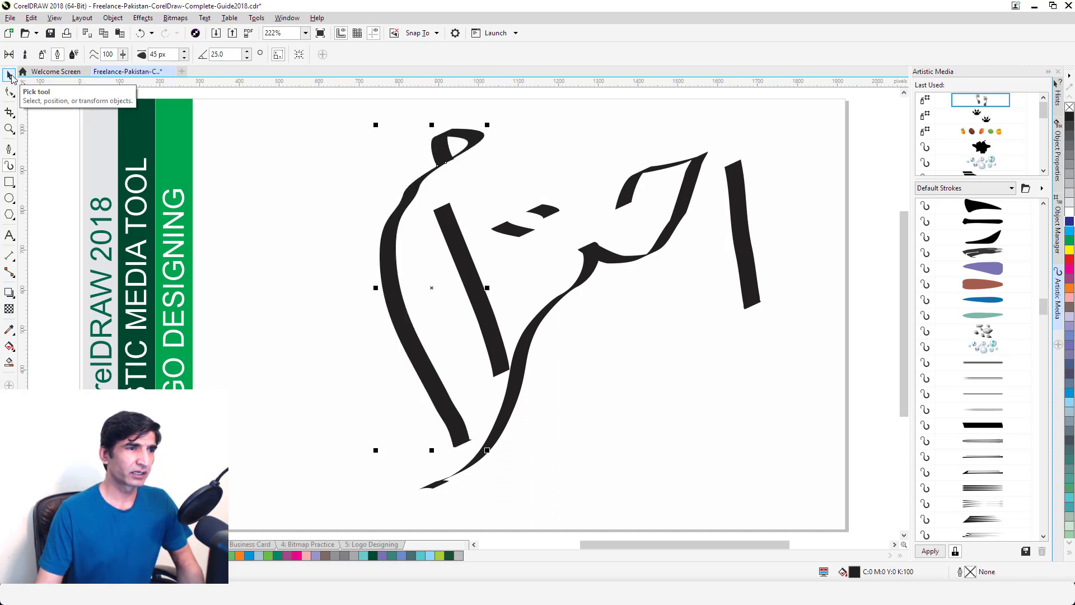
# - Delete the whole second set of calligraphic letter strokes and dots to clear the page
pyautogui.click(10, 75)
pyautogui.click(304, 151)
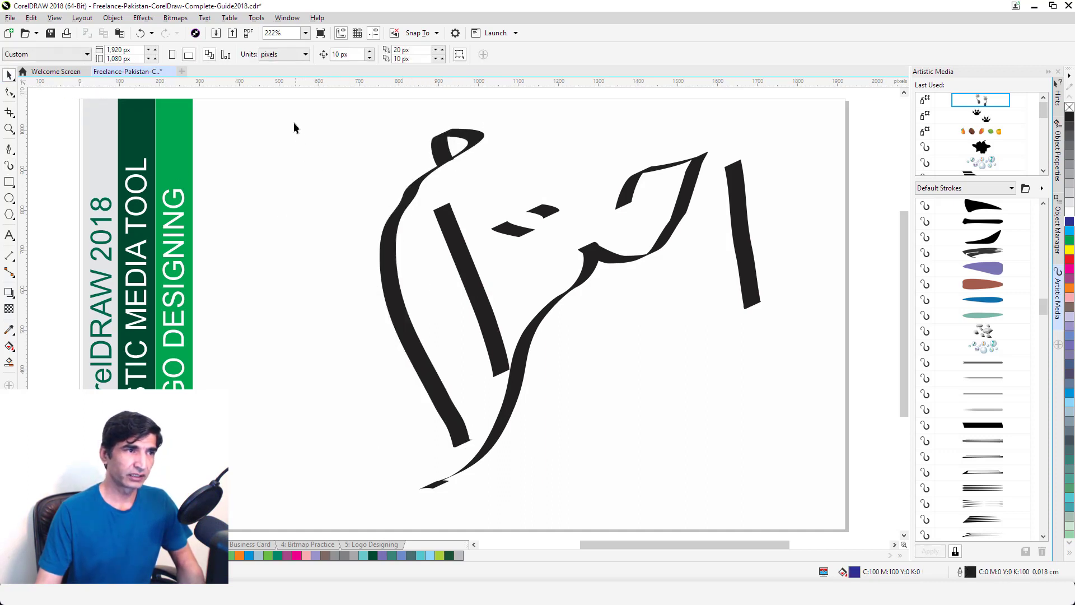
pyautogui.moveTo(338, 196)
pyautogui.mouseDown()
pyautogui.moveTo(742, 425)
pyautogui.moveTo(839, 500)
pyautogui.mouseUp()
pyautogui.press('Delete')
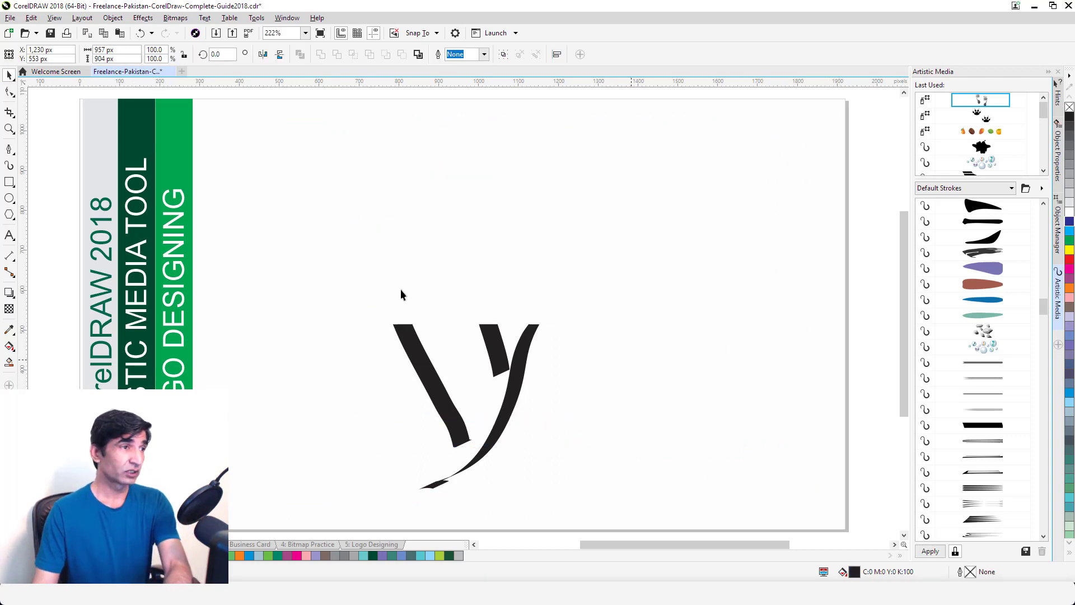
pyautogui.press('Delete')
# - Draw a large letter R with two Calligraphic strokes at 25 degrees, a slanted stem and a looping bowl with a curled leg
pyautogui.click(10, 166)
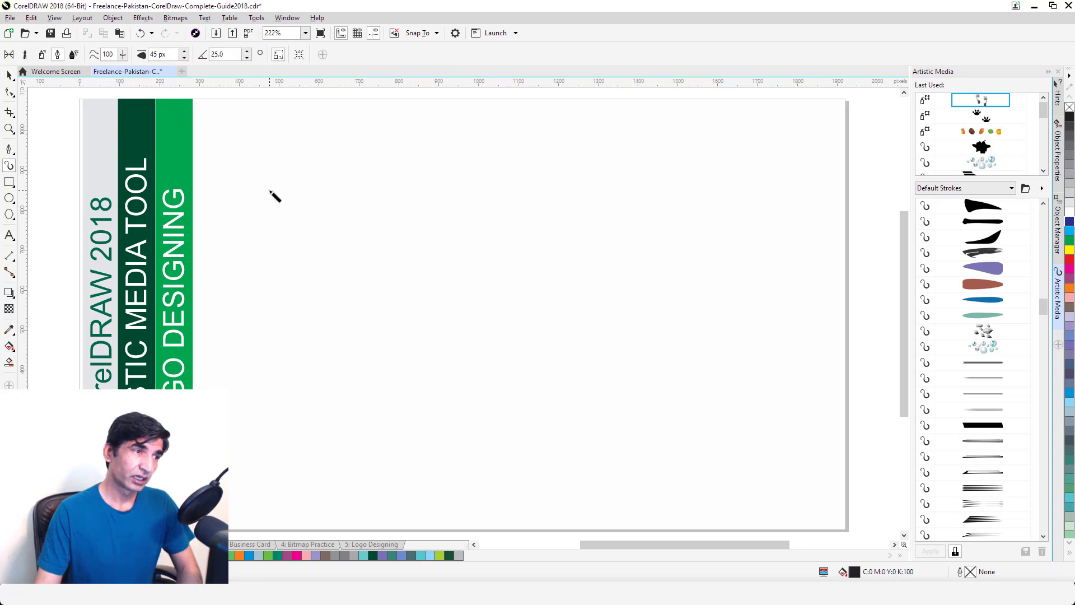
pyautogui.moveTo(267, 183); pyautogui.dragTo(328, 354)
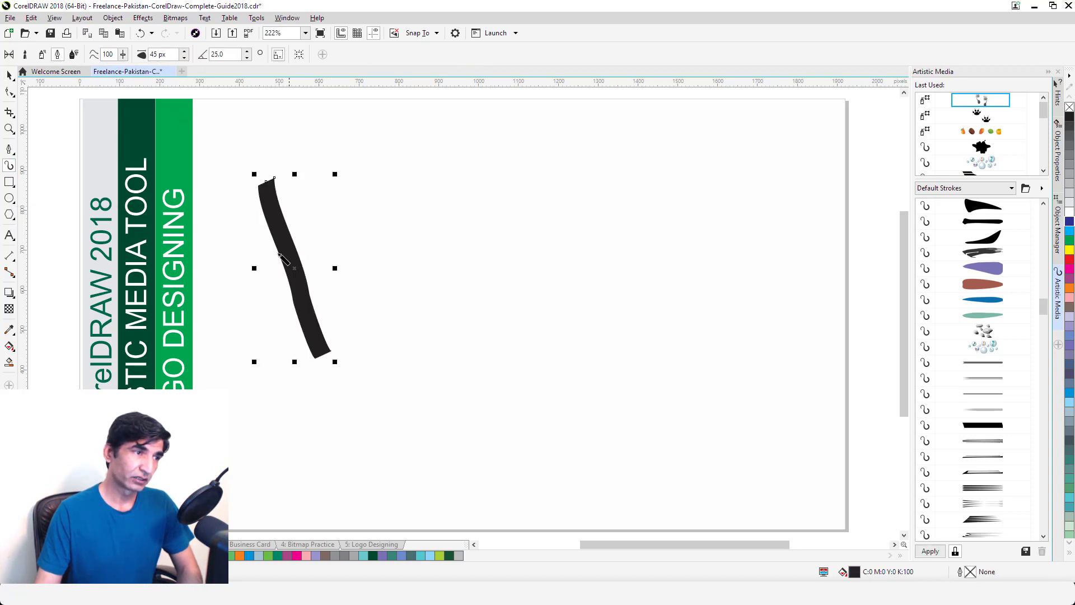
pyautogui.moveTo(227, 195)
pyautogui.mouseDown()
pyautogui.moveTo(238, 156)
pyautogui.moveTo(323, 118)
pyautogui.moveTo(390, 158)
pyautogui.moveTo(373, 251)
pyautogui.moveTo(322, 270)
pyautogui.moveTo(357, 269)
pyautogui.moveTo(474, 312)
pyautogui.moveTo(510, 303)
pyautogui.moveTo(522, 246)
pyautogui.moveTo(476, 238)
pyautogui.mouseUp()
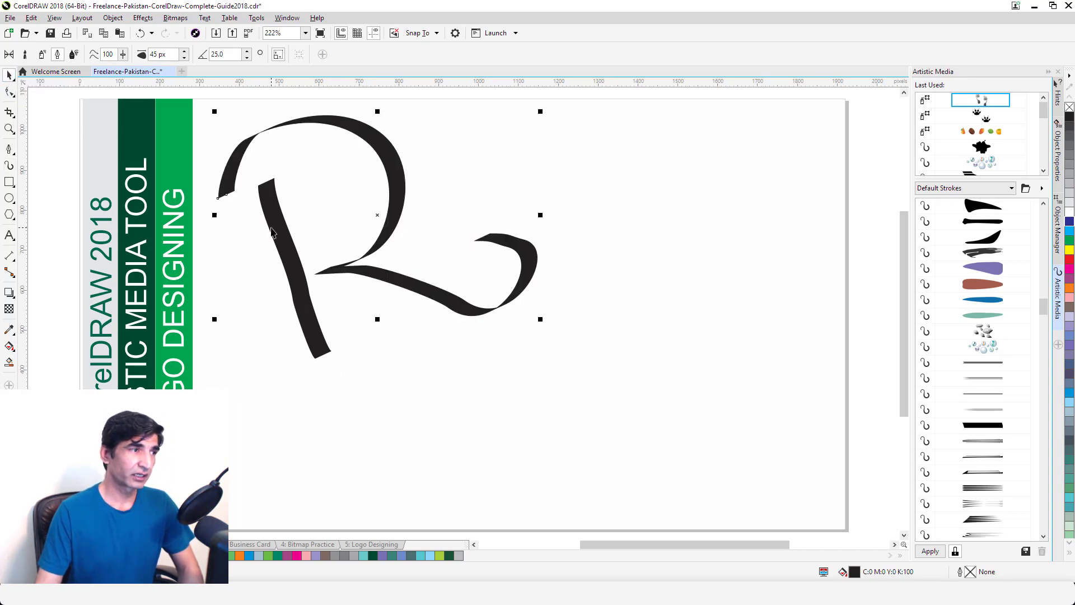
# - Smooth the leg of the R with the Shape tool by repositioning its lower node and handle and removing surplus nodes
pyautogui.click(9, 91)
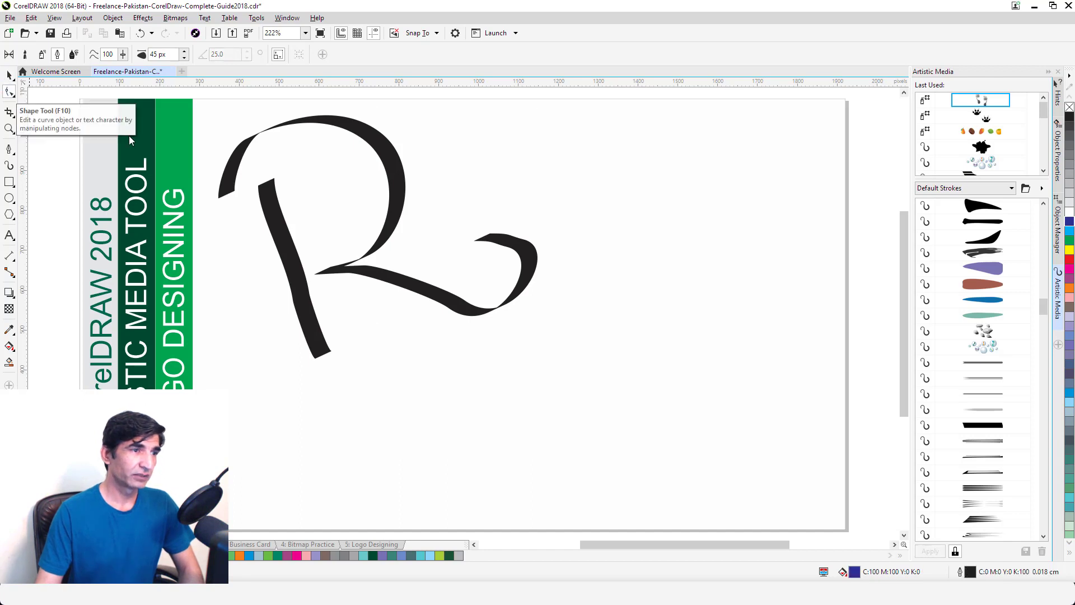
pyautogui.click(391, 168)
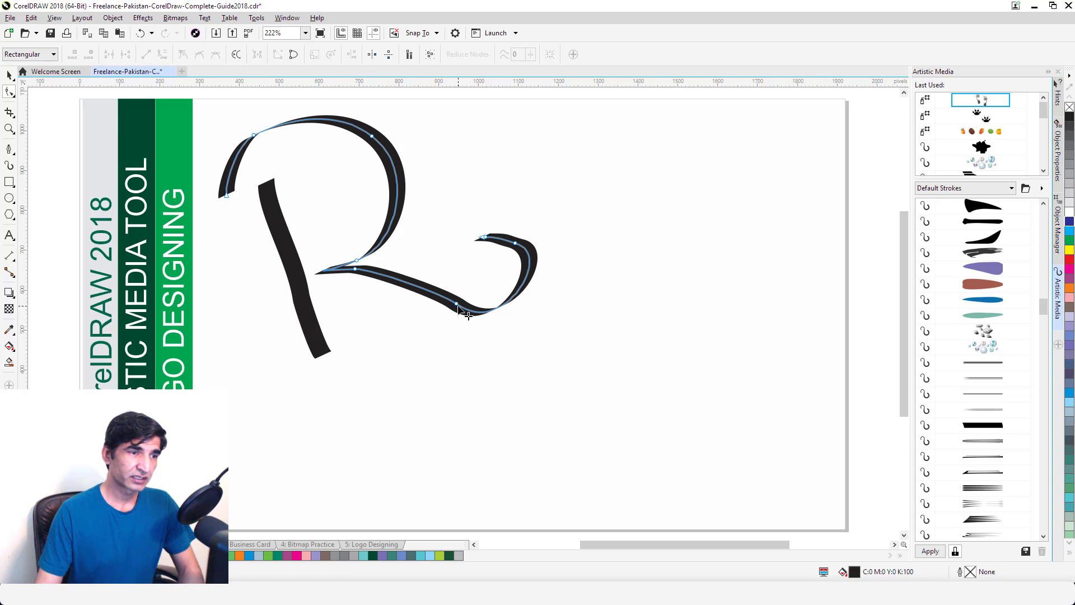
pyautogui.moveTo(457, 304)
pyautogui.mouseDown()
pyautogui.moveTo(493, 332)
pyautogui.moveTo(462, 314)
pyautogui.mouseUp()
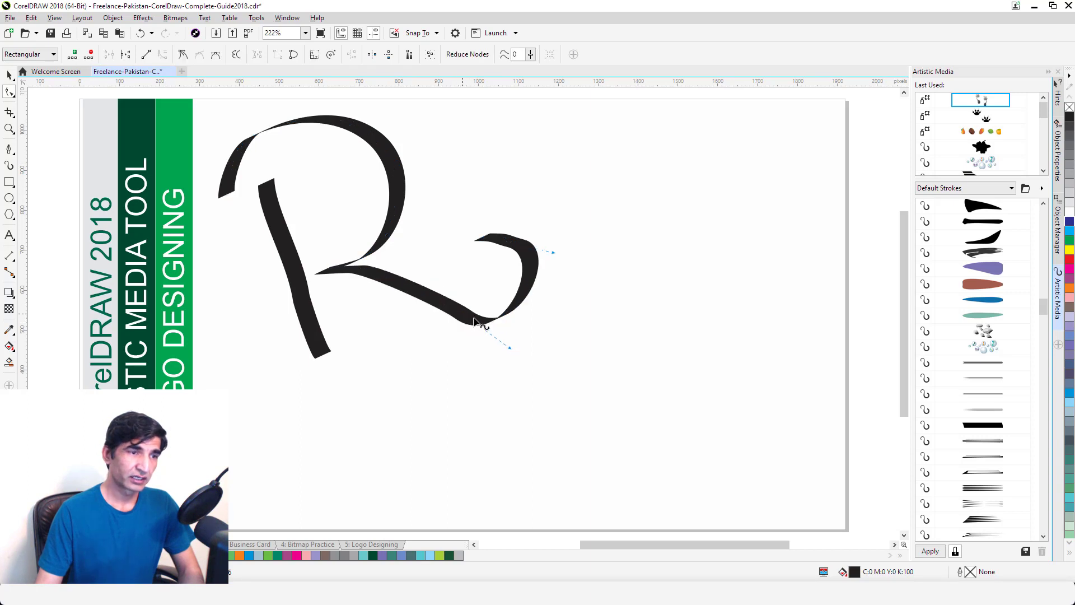
pyautogui.moveTo(551, 252); pyautogui.dragTo(544, 280)
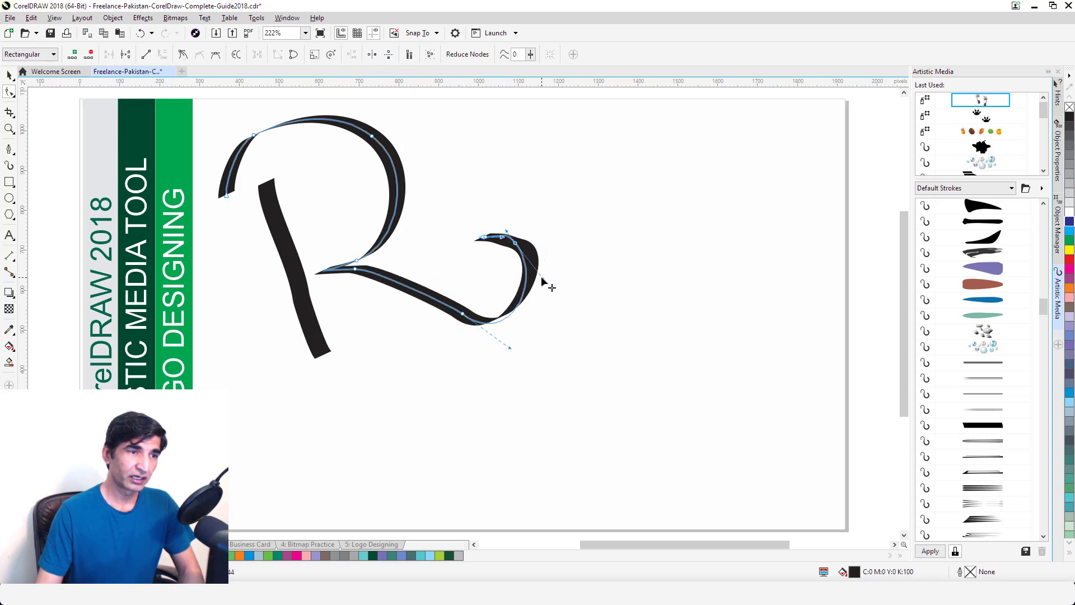
pyautogui.doubleClick(516, 244)
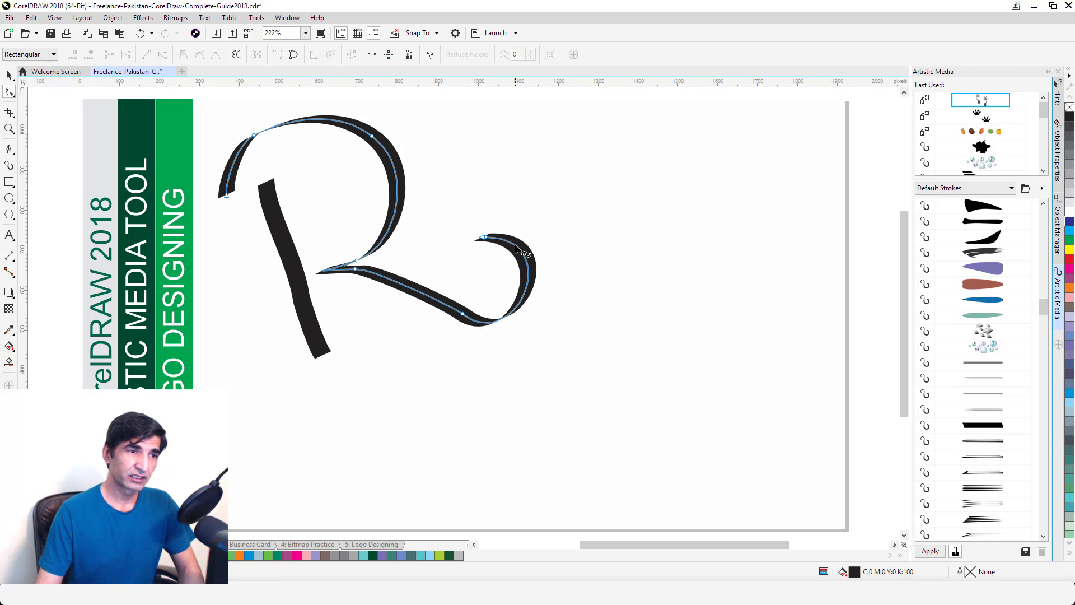
pyautogui.doubleClick(462, 314)
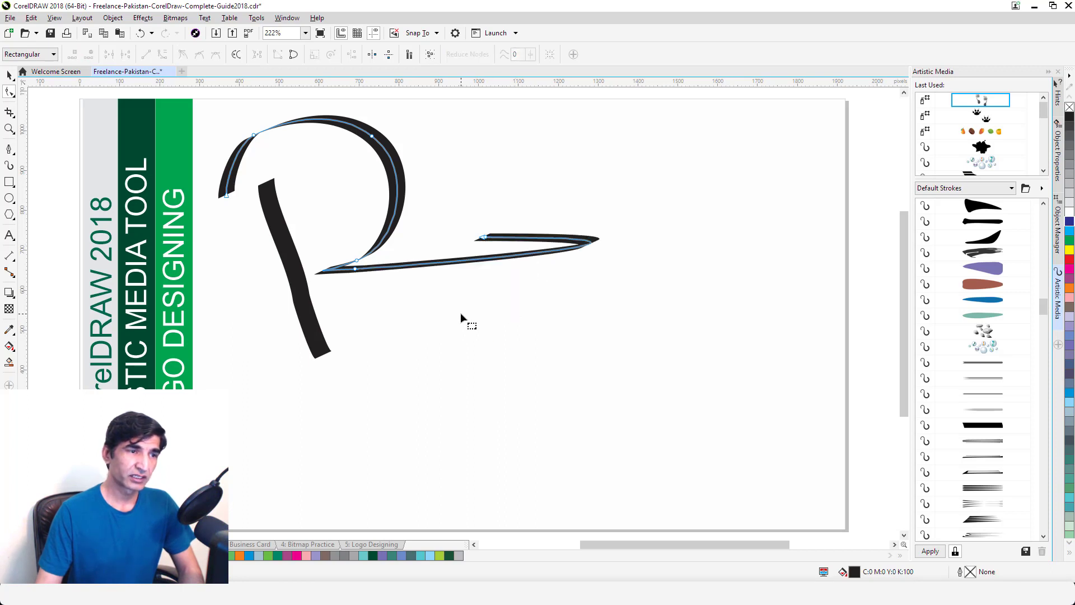
pyautogui.hotkey('ctrl', 'z')
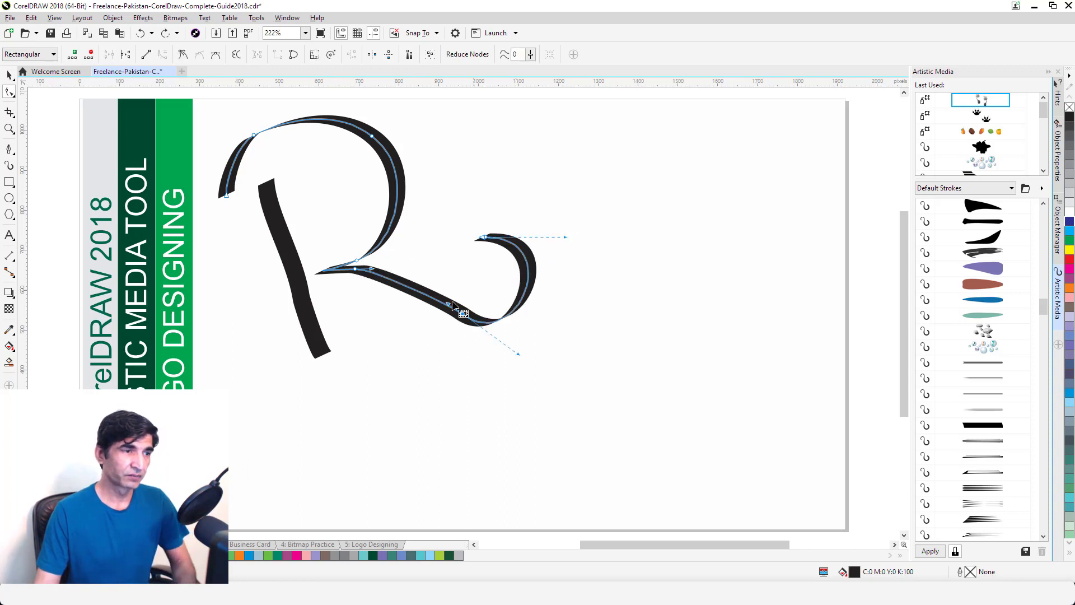
pyautogui.doubleClick(356, 271)
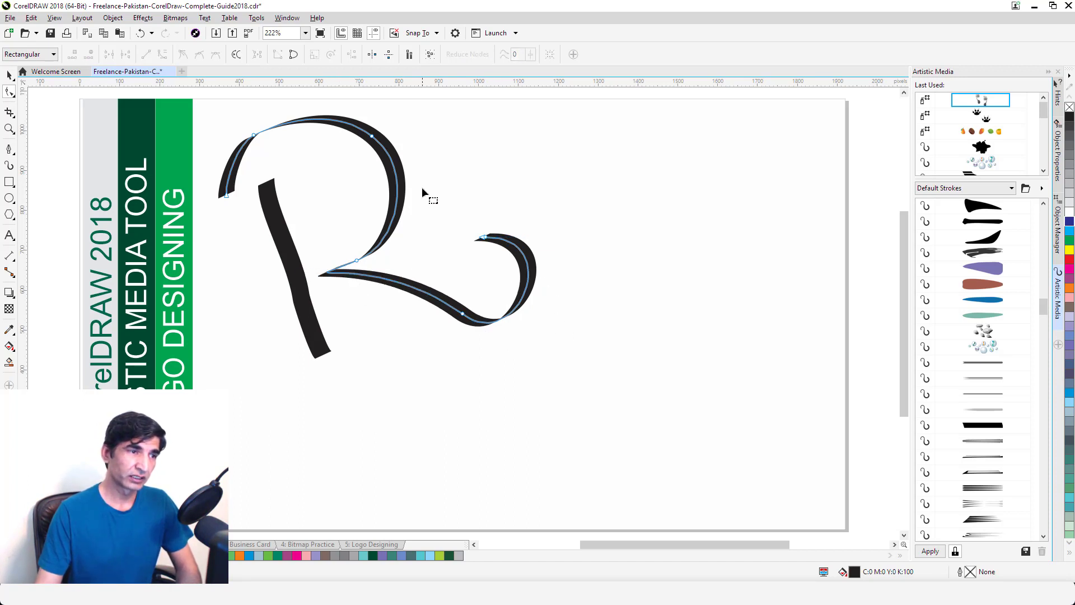
# - Raise the upper node of the R's bowl slightly and delete the node near the start of the curve
pyautogui.click(372, 136)
pyautogui.moveTo(372, 136); pyautogui.dragTo(374, 128)
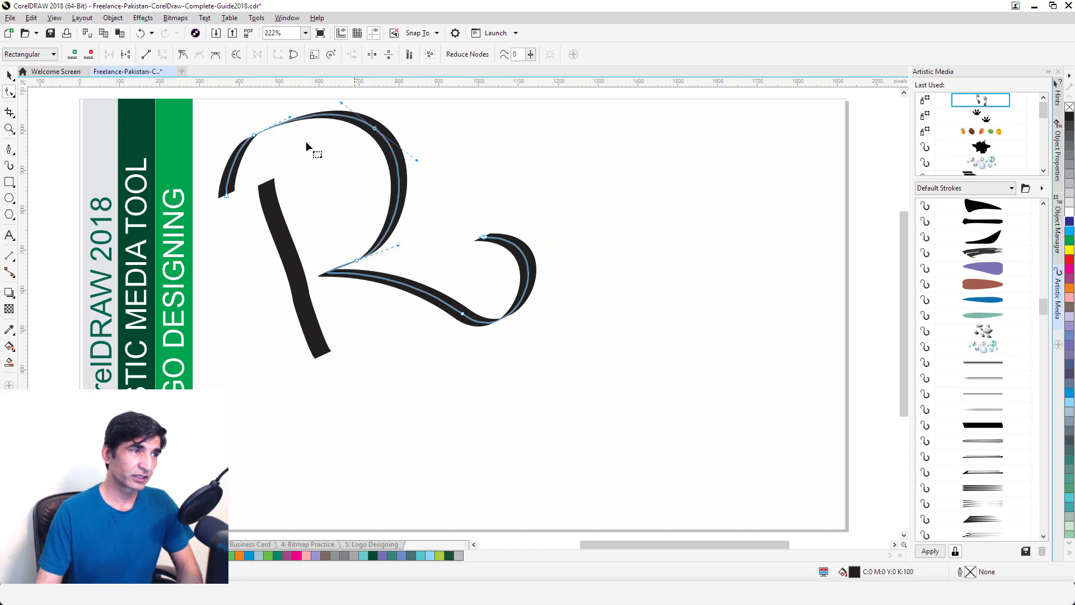
pyautogui.click(255, 136)
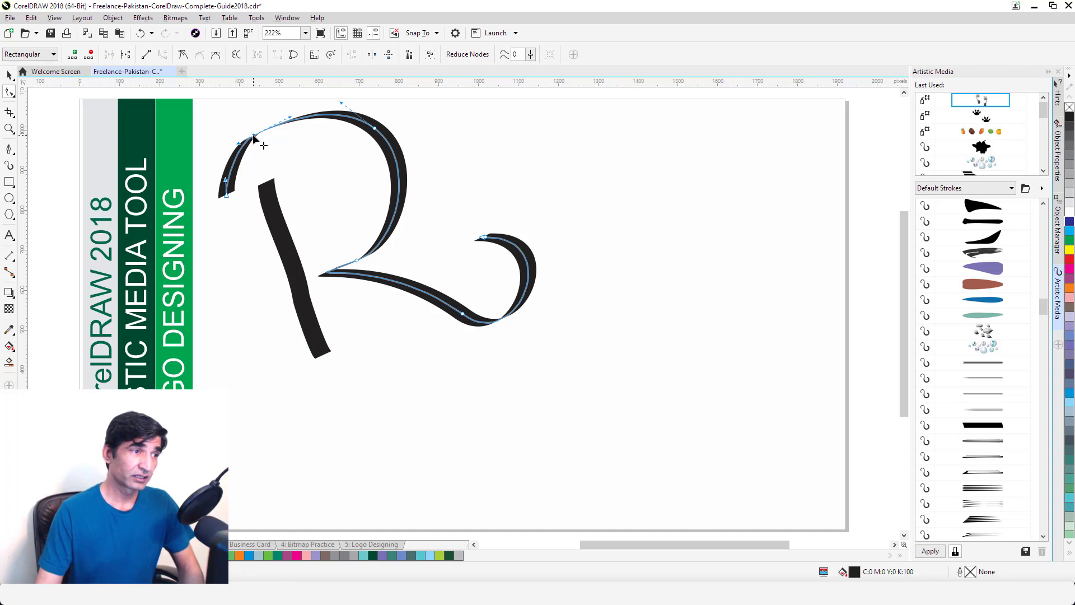
pyautogui.press('Delete')
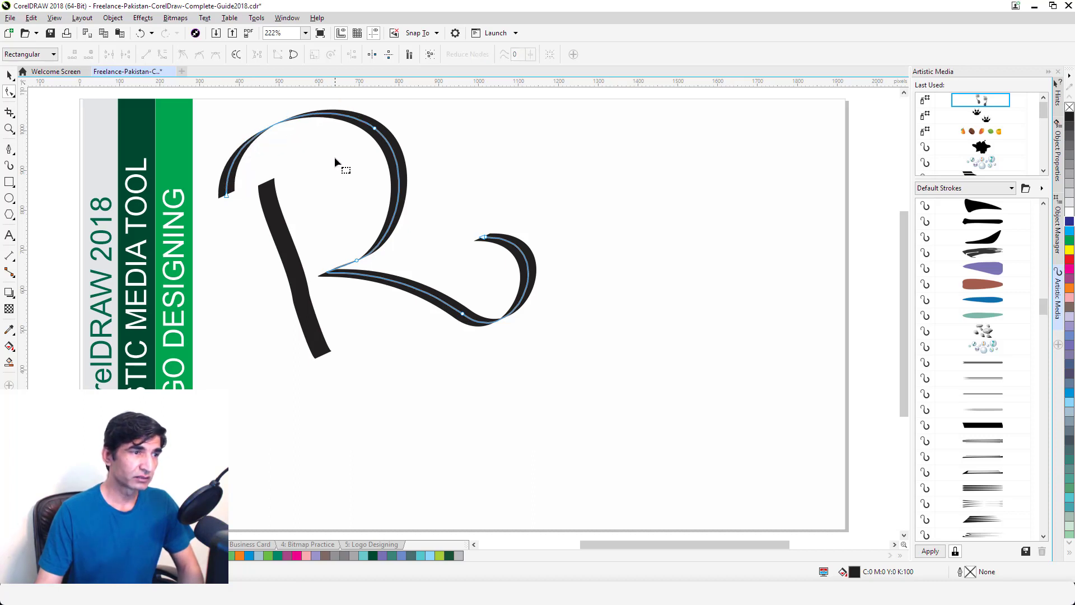
# - Straighten the stem of the R by deleting its middle node, and deselect it
pyautogui.click(280, 235)
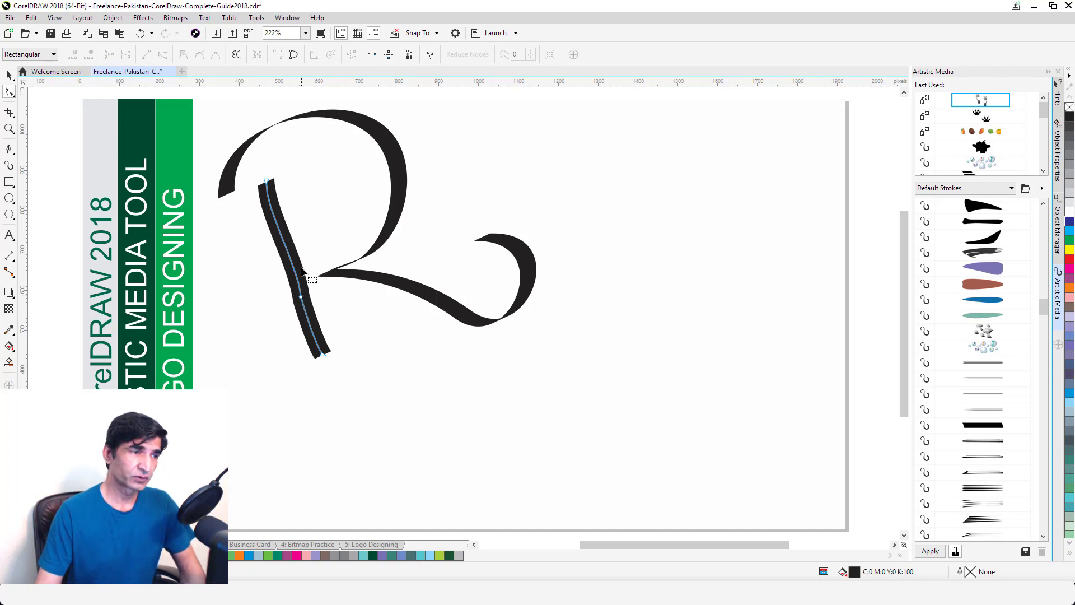
pyautogui.doubleClick(301, 297)
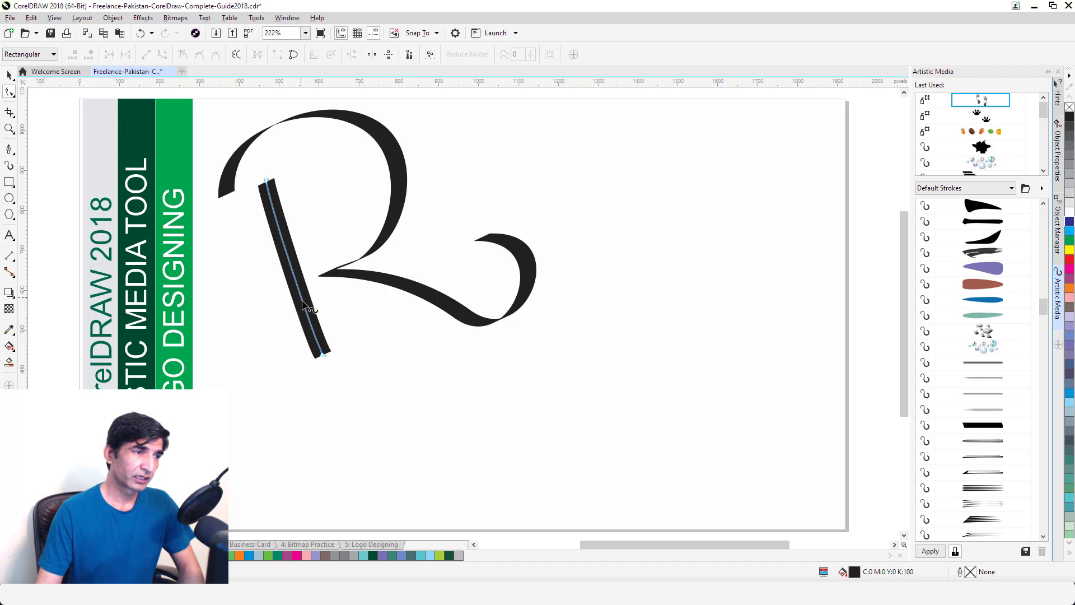
pyautogui.click(9, 75)
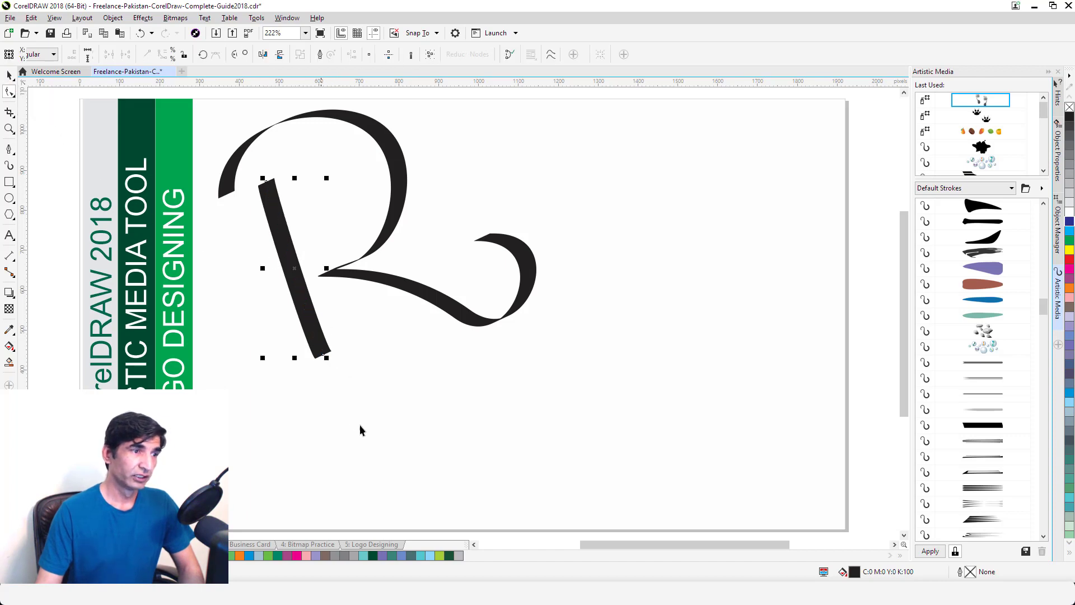
pyautogui.click(365, 429)
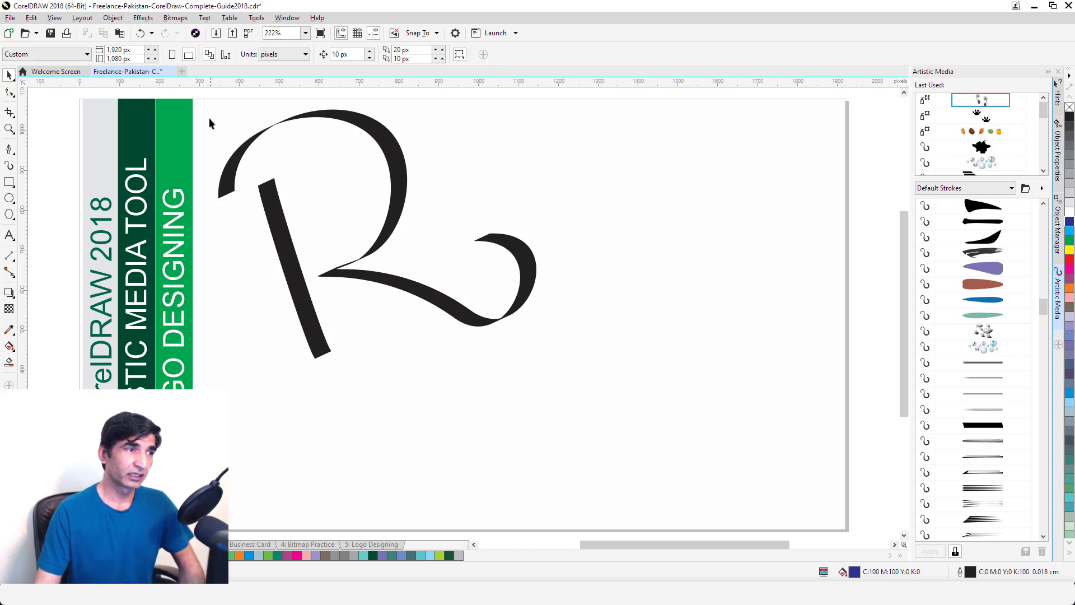
# - Fill the stem of the R with red and its curved stroke with purple
pyautogui.moveTo(208, 115); pyautogui.dragTo(452, 331)
pyautogui.moveTo(600, 399); pyautogui.dragTo(610, 397)
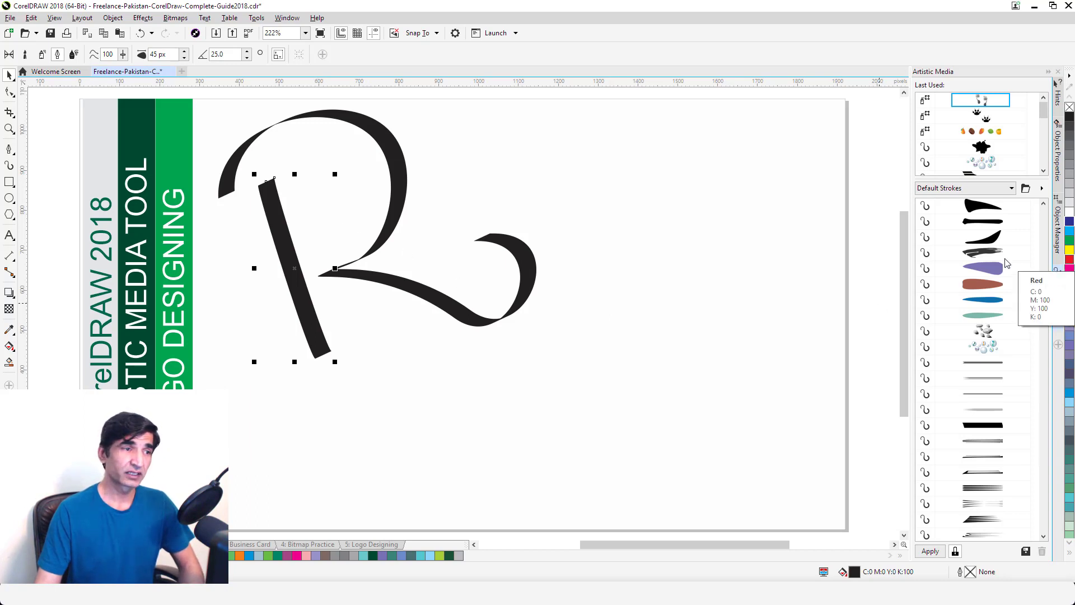
pyautogui.click(1070, 259)
pyautogui.click(546, 262)
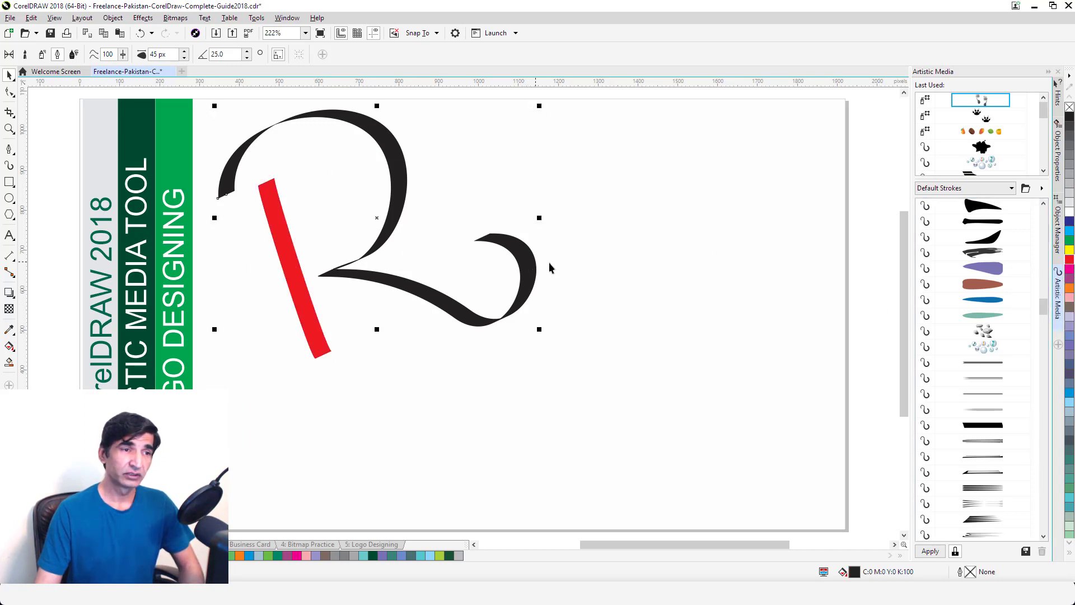
pyautogui.click(1069, 279)
pyautogui.click(717, 253)
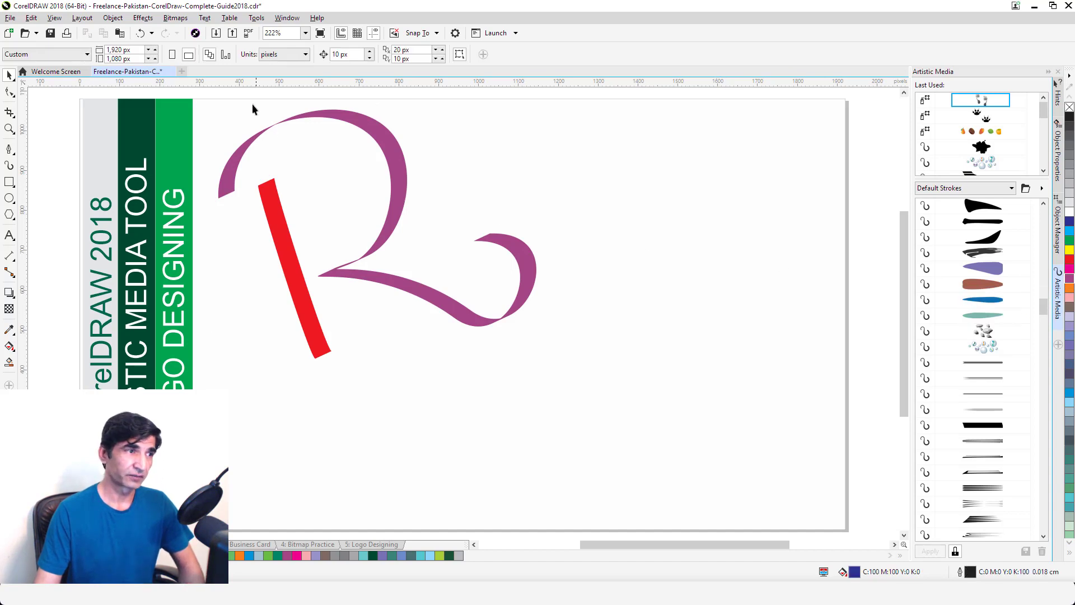
# - Select both coloured strokes of the R and delete them
pyautogui.moveTo(216, 108)
pyautogui.mouseDown()
pyautogui.moveTo(577, 353)
pyautogui.moveTo(589, 388)
pyautogui.mouseUp()
pyautogui.press('Delete')
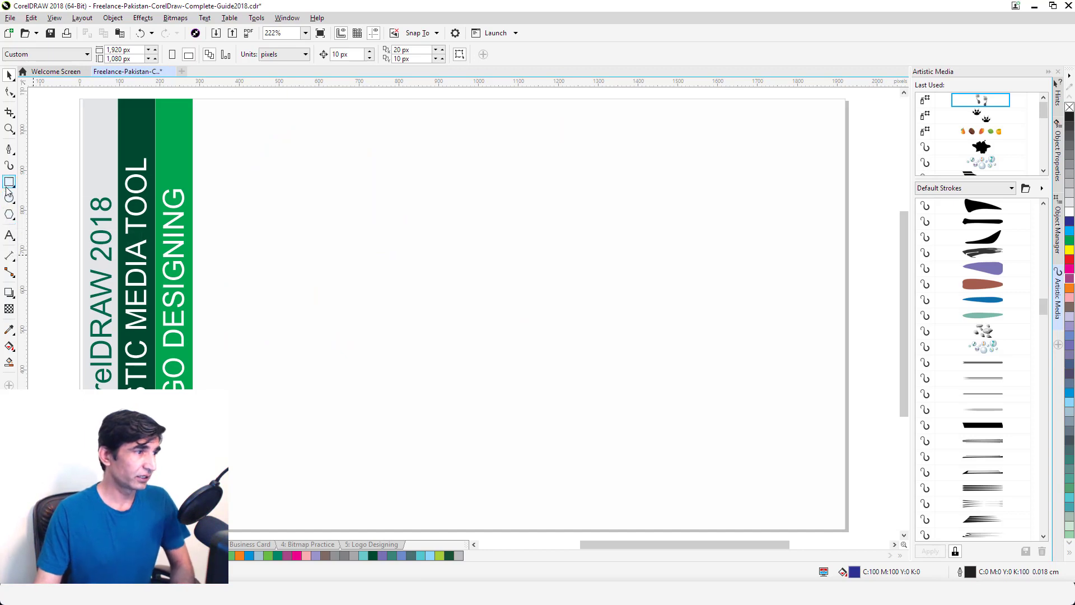
# - Write the word Life across the page with freehand 45 px strokes in the Artistic Media tool's Expression mode
pyautogui.click(9, 165)
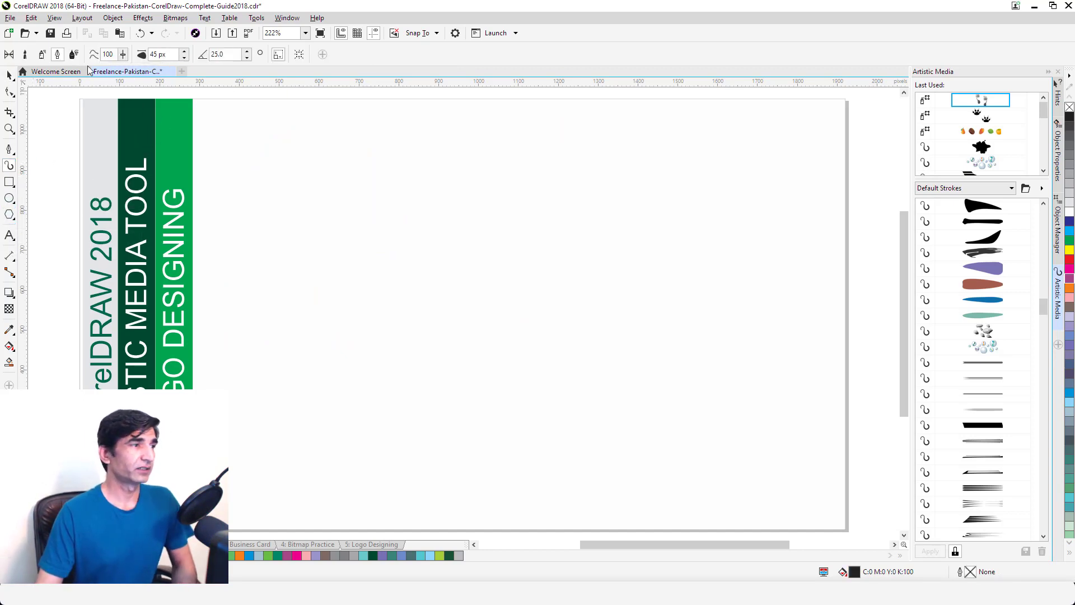
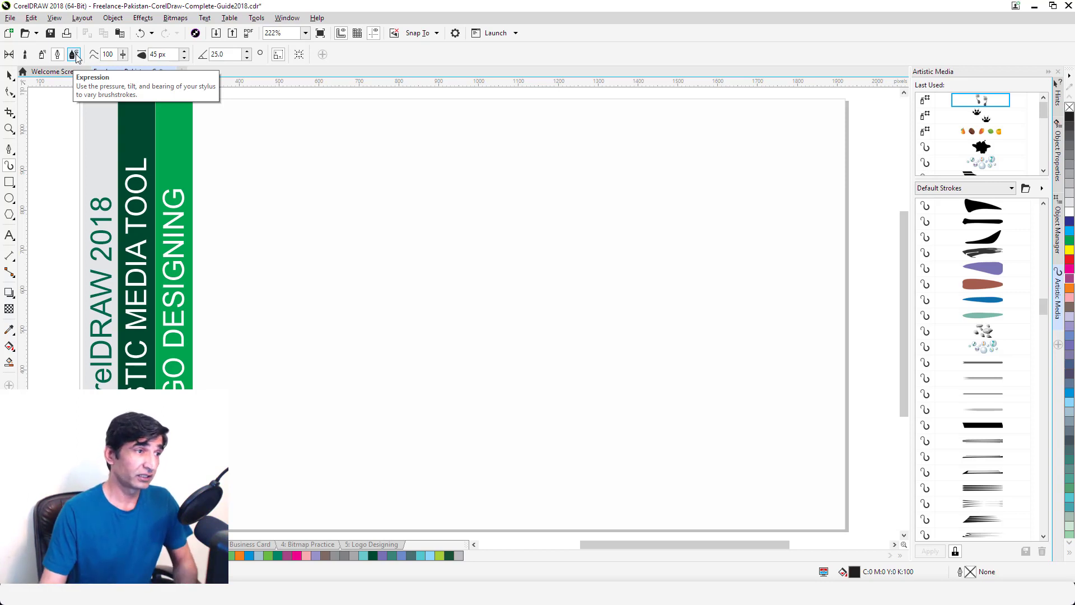
pyautogui.click(74, 55)
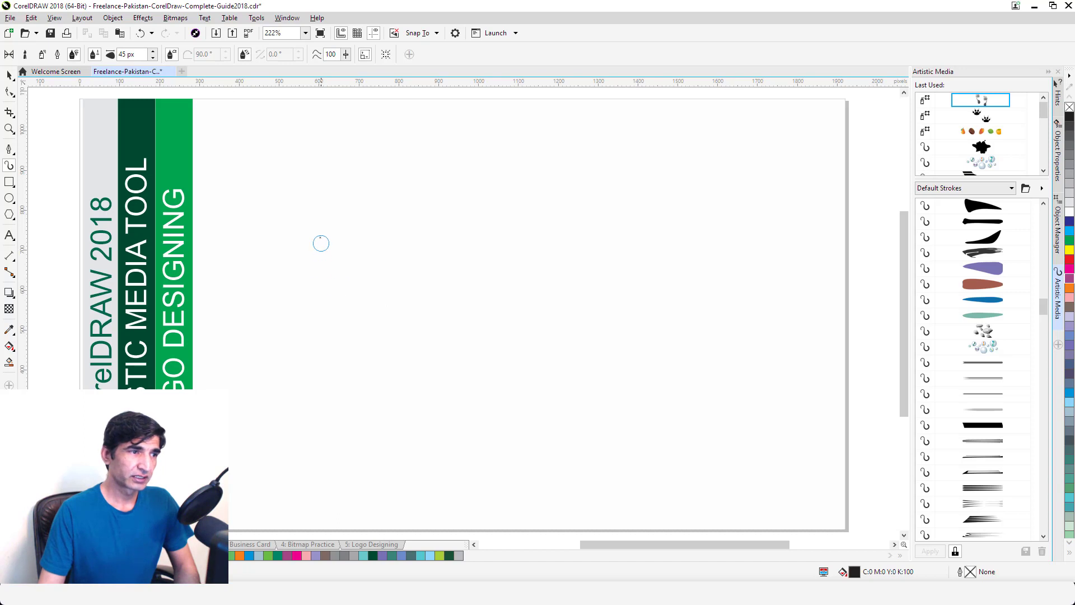
pyautogui.moveTo(279, 177)
pyautogui.mouseDown()
pyautogui.moveTo(316, 289)
pyautogui.moveTo(414, 272)
pyautogui.mouseUp()
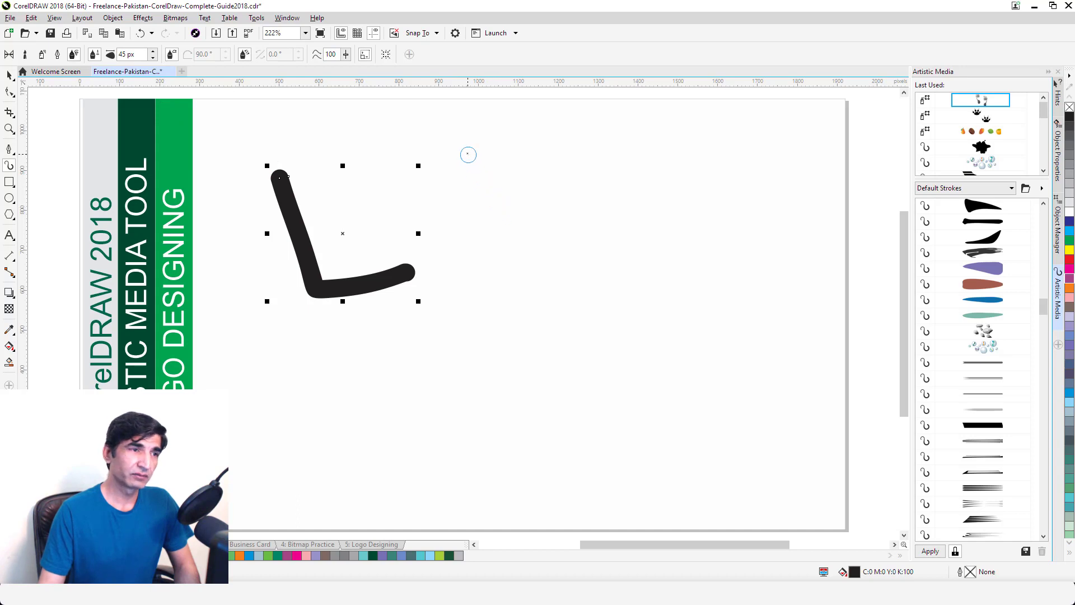
pyautogui.moveTo(437, 175); pyautogui.dragTo(471, 258)
pyautogui.moveTo(421, 140); pyautogui.dragTo(429, 141)
pyautogui.moveTo(536, 150)
pyautogui.mouseDown()
pyautogui.moveTo(511, 150)
pyautogui.moveTo(502, 197)
pyautogui.moveTo(554, 325)
pyautogui.mouseUp()
pyautogui.moveTo(515, 220); pyautogui.dragTo(558, 206)
pyautogui.moveTo(594, 153)
pyautogui.mouseDown()
pyautogui.moveTo(618, 131)
pyautogui.moveTo(588, 145)
pyautogui.moveTo(611, 188)
pyautogui.moveTo(662, 178)
pyautogui.mouseUp()
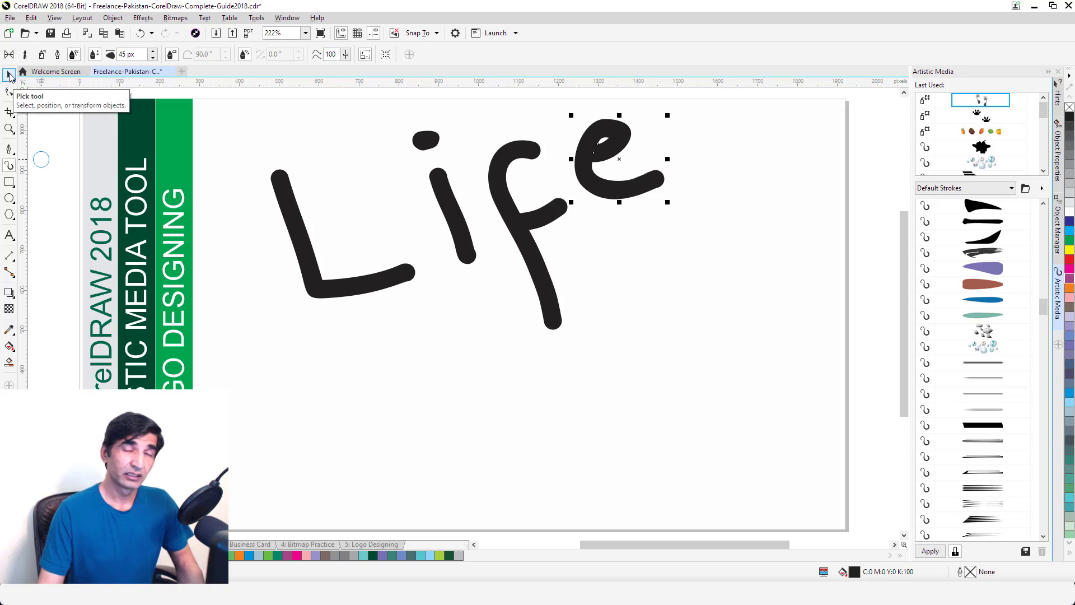
# - Select all the strokes of the word Life and delete them
pyautogui.click(12, 78)
pyautogui.click(223, 121)
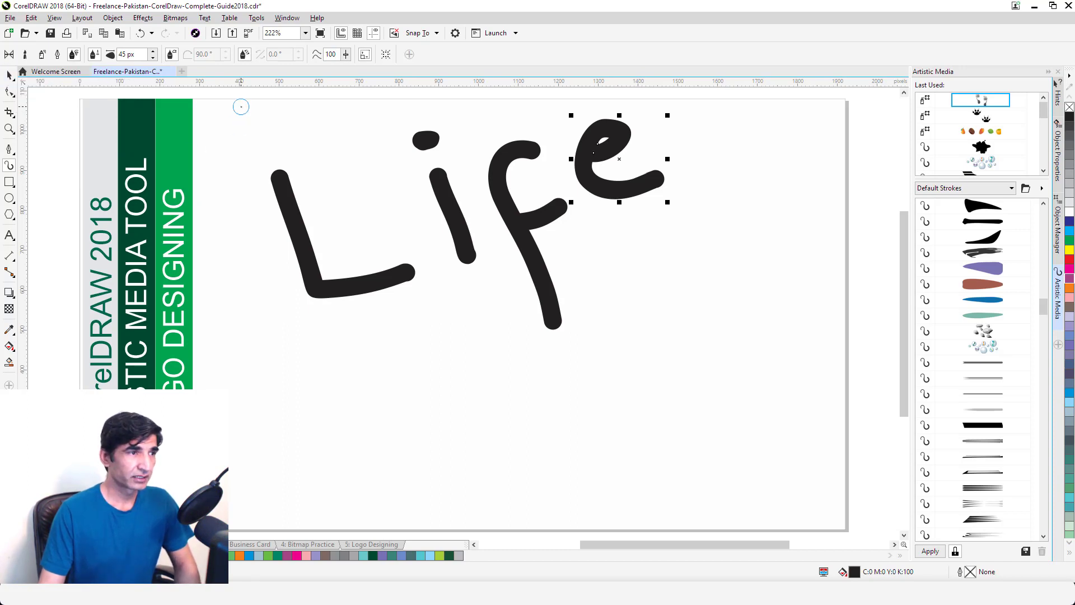
pyautogui.press('space')
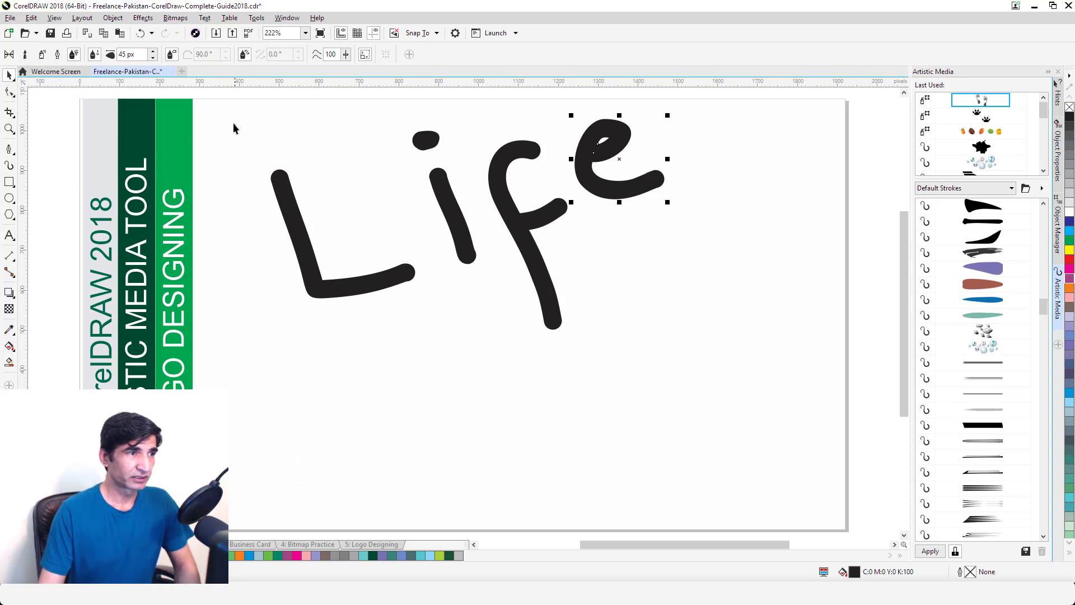
pyautogui.moveTo(228, 103)
pyautogui.mouseDown()
pyautogui.moveTo(425, 252)
pyautogui.moveTo(754, 370)
pyautogui.mouseUp()
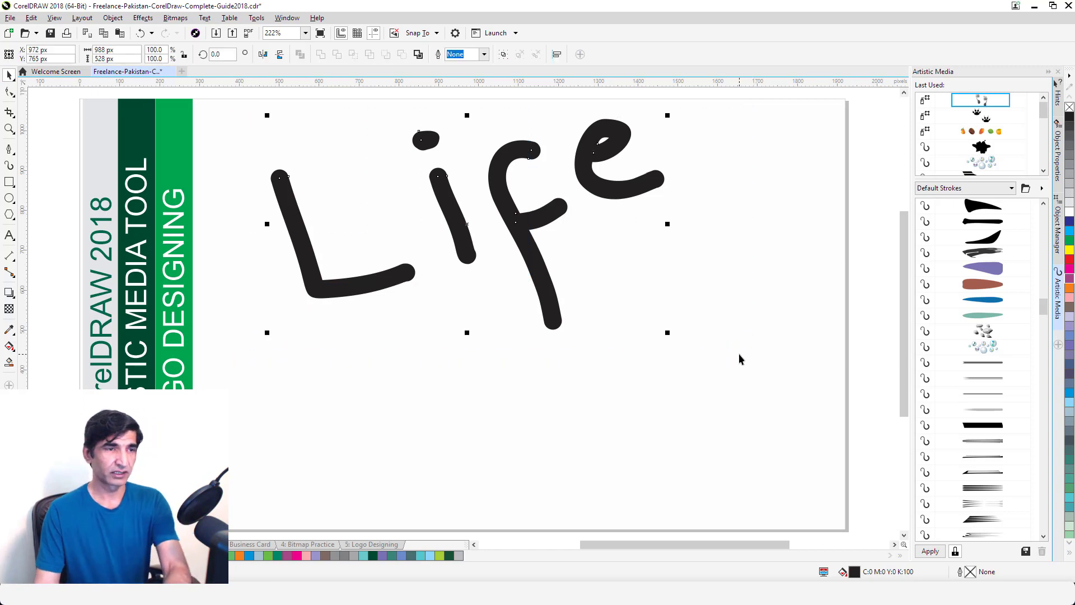
pyautogui.press('Delete')
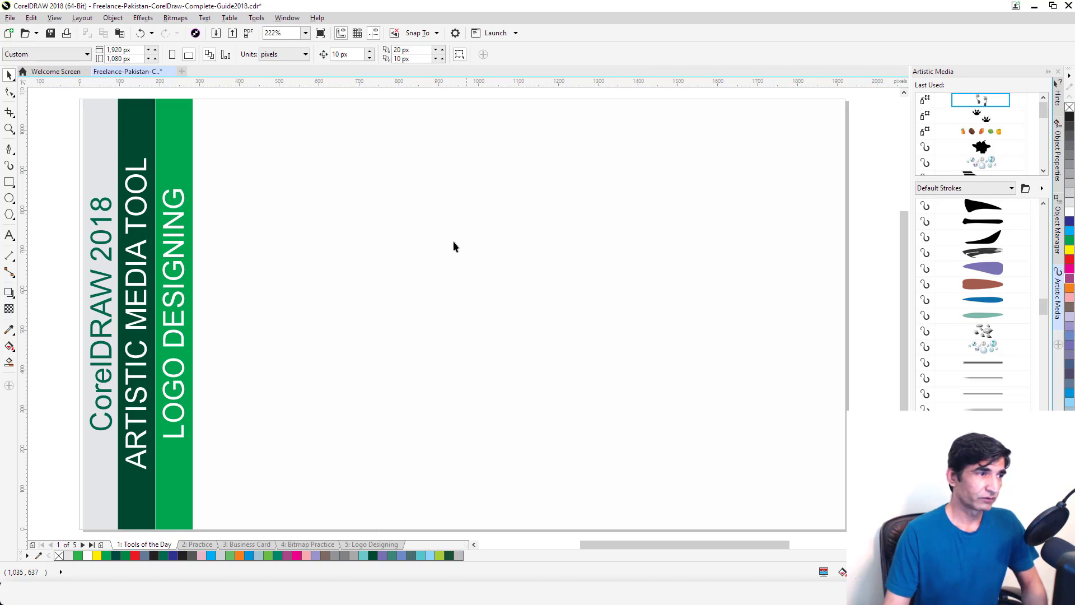
# - Draw a cup's rim, handle and U-shaped body as three freehand 45 px tapered strokes in the Artistic Media tool's Preset mode
pyautogui.click(10, 166)
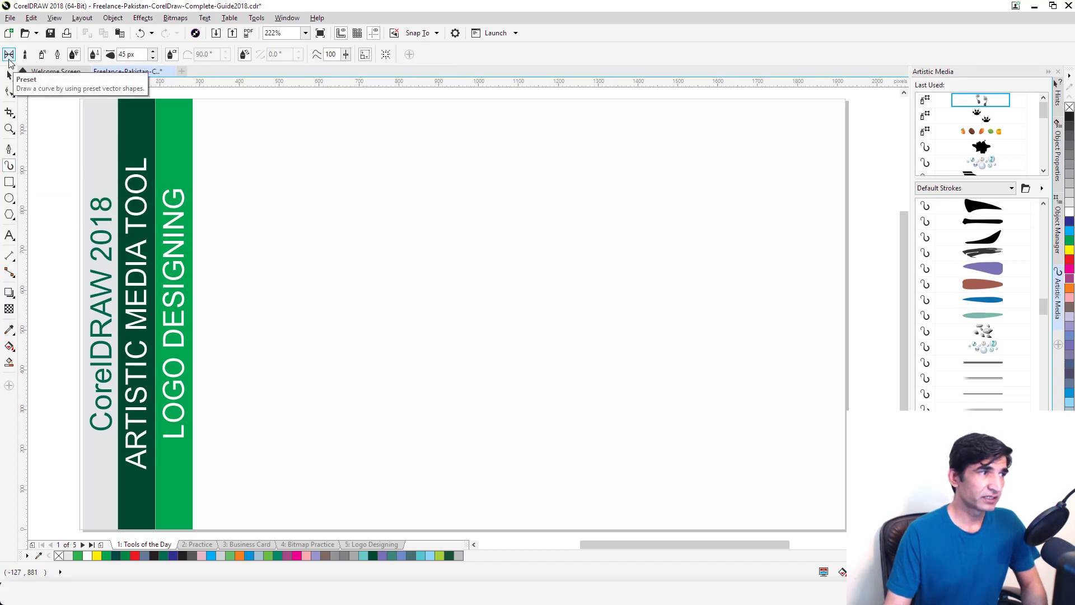
pyautogui.click(9, 54)
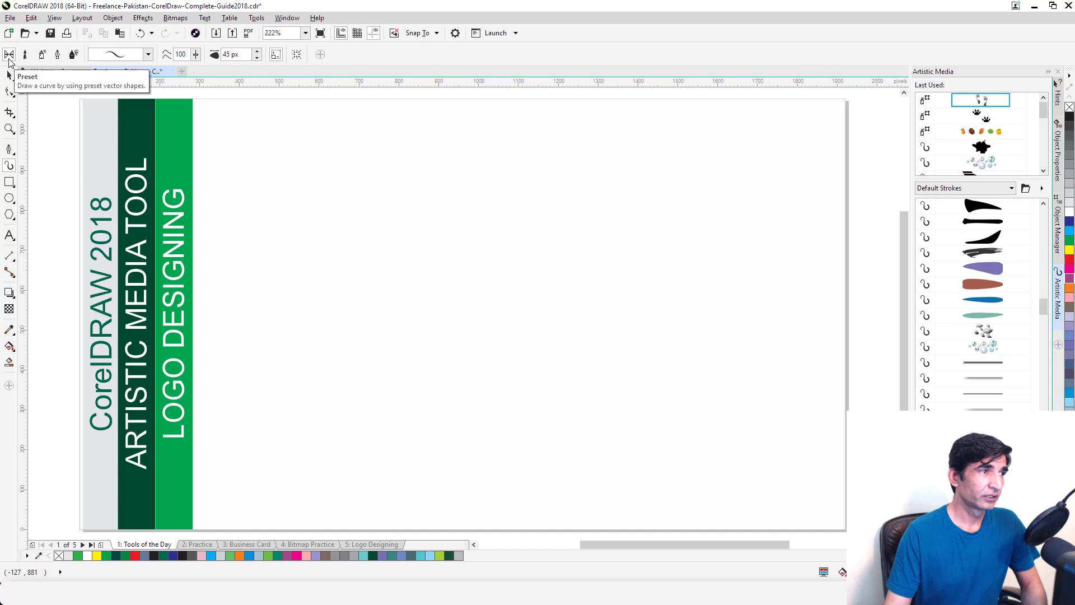
pyautogui.click(133, 57)
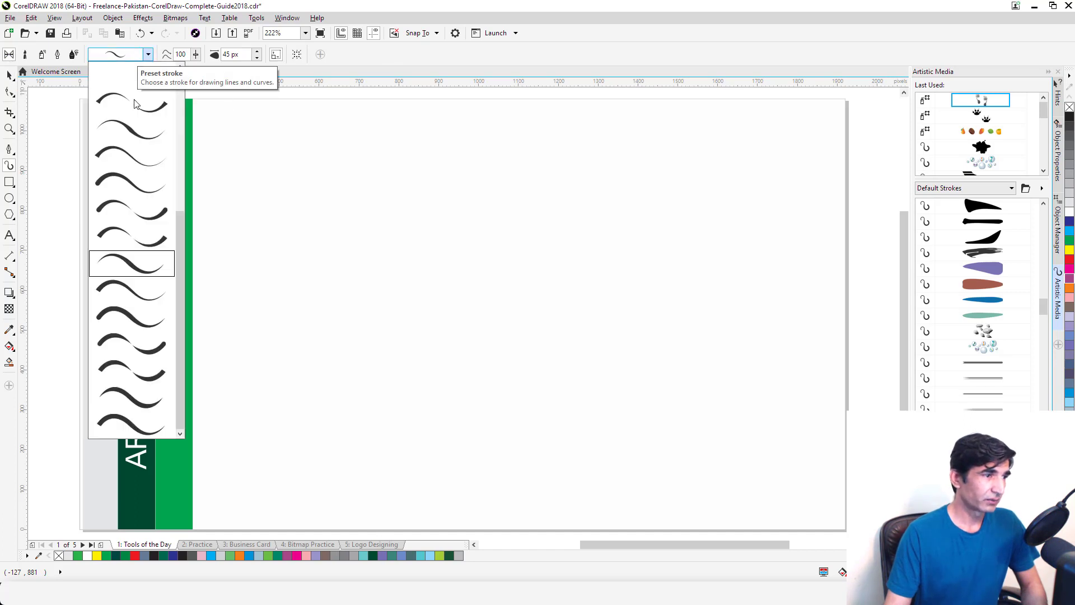
pyautogui.click(129, 271)
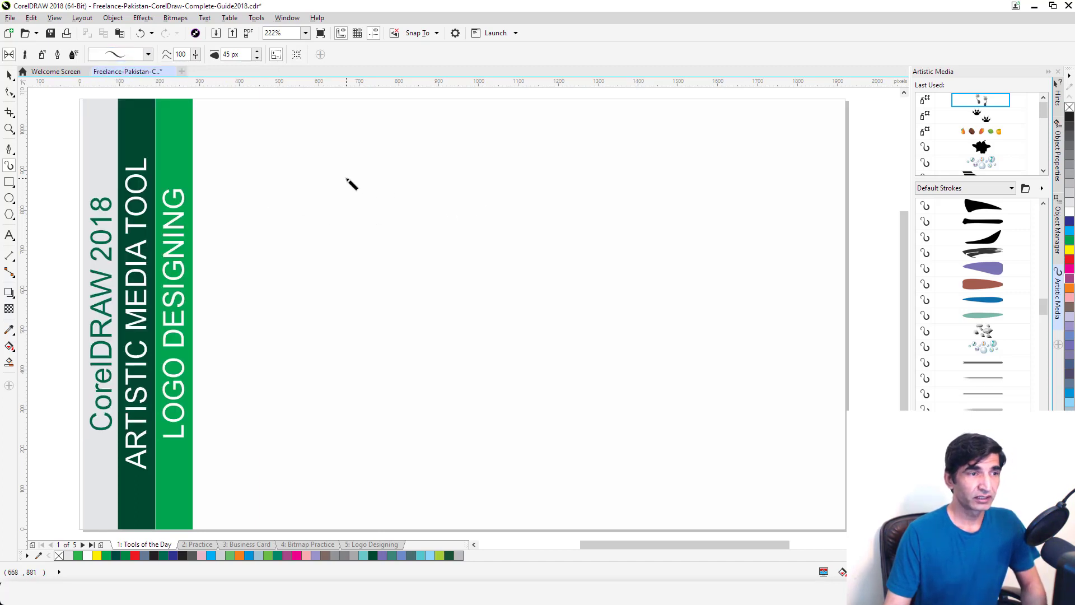
pyautogui.moveTo(353, 178)
pyautogui.mouseDown()
pyautogui.moveTo(572, 190)
pyautogui.moveTo(477, 253)
pyautogui.moveTo(357, 246)
pyautogui.mouseUp()
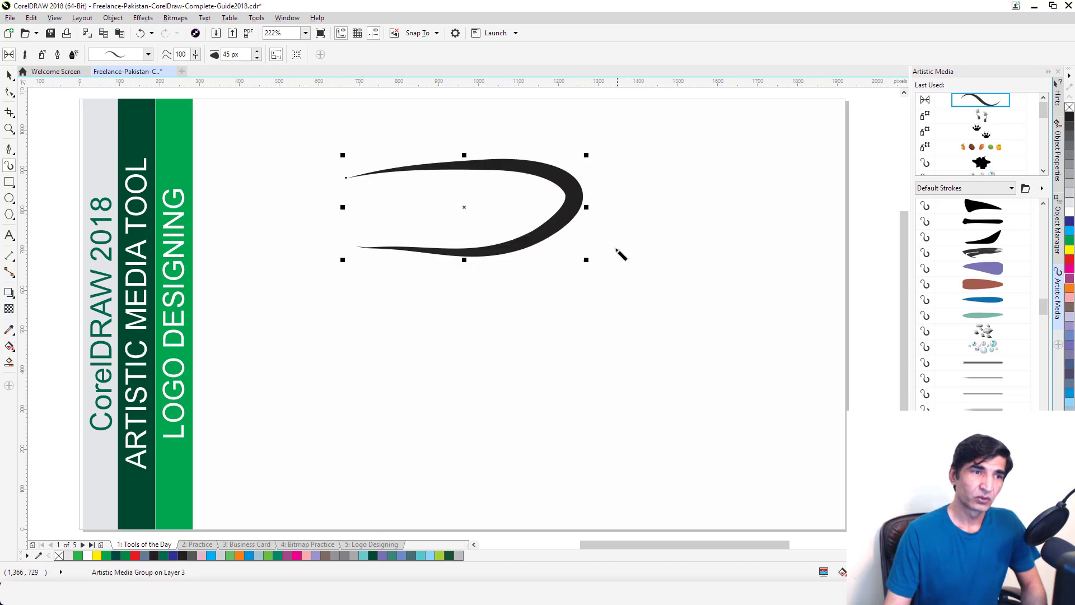
pyautogui.moveTo(597, 242)
pyautogui.mouseDown()
pyautogui.moveTo(672, 185)
pyautogui.moveTo(677, 369)
pyautogui.mouseUp()
pyautogui.moveTo(656, 416); pyautogui.dragTo(651, 417)
pyautogui.moveTo(567, 255)
pyautogui.mouseDown()
pyautogui.moveTo(577, 367)
pyautogui.moveTo(527, 432)
pyautogui.moveTo(482, 447)
pyautogui.moveTo(442, 442)
pyautogui.moveTo(379, 397)
pyautogui.moveTo(354, 335)
pyautogui.moveTo(355, 302)
pyautogui.mouseUp()
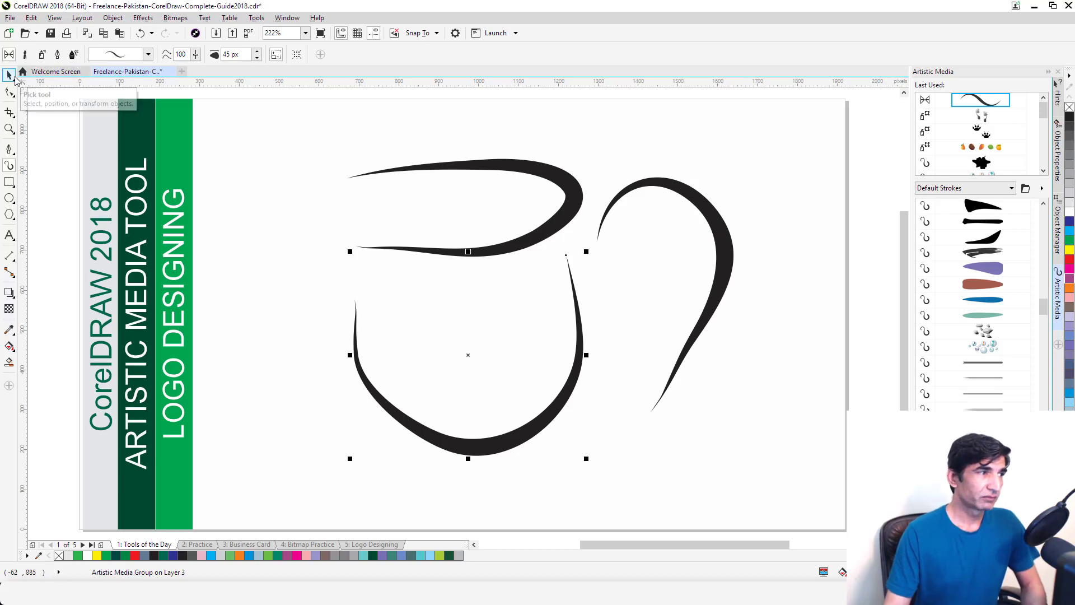
# - Smooth the handle stroke by deleting its three interior nodes with the Shape tool
pyautogui.click(458, 113)
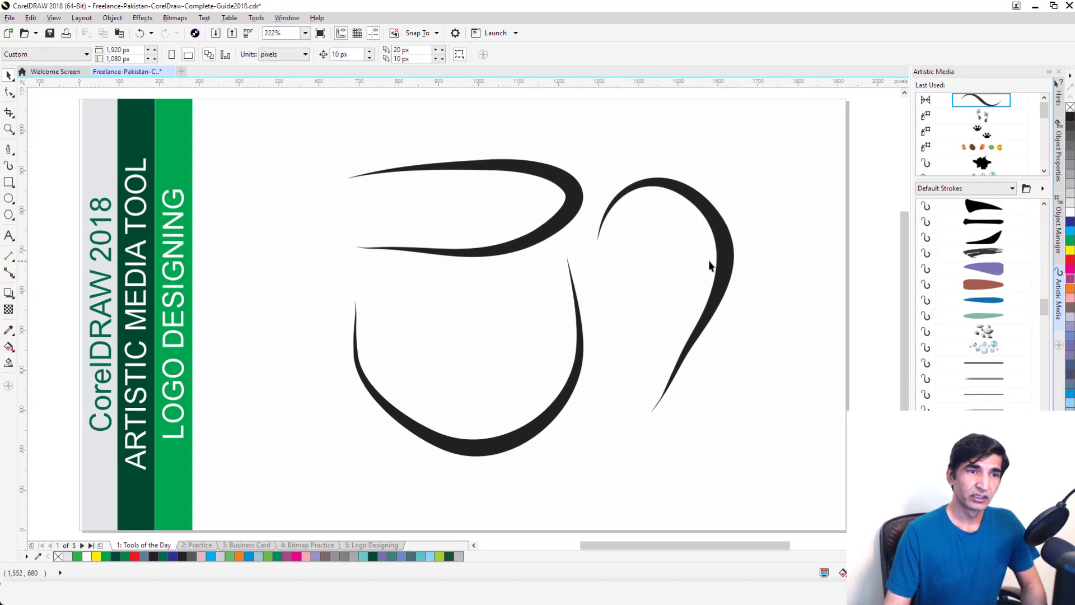
pyautogui.click(725, 252)
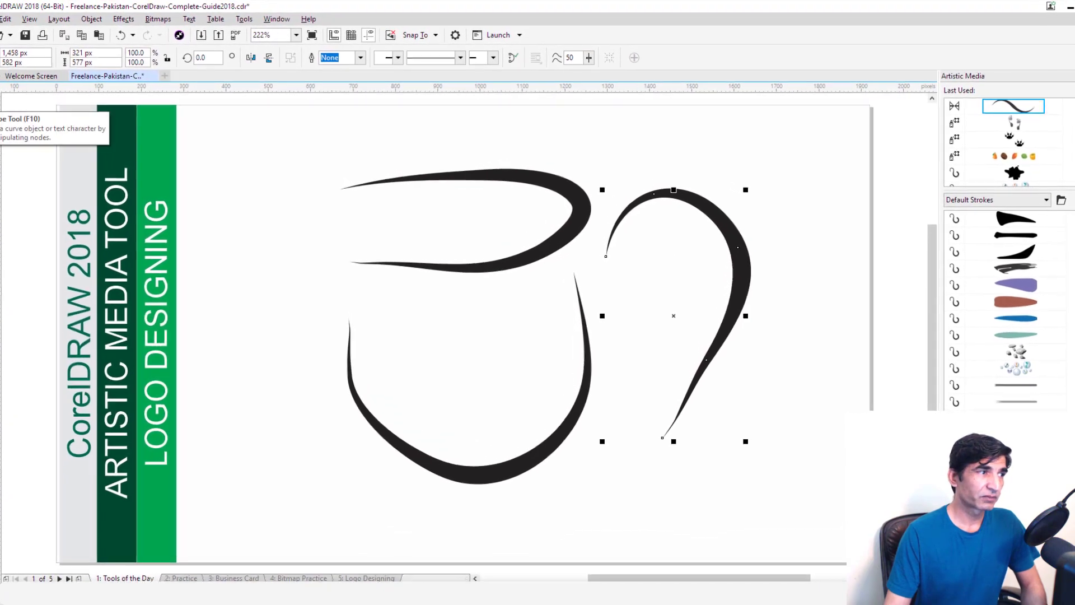
pyautogui.press('F10')
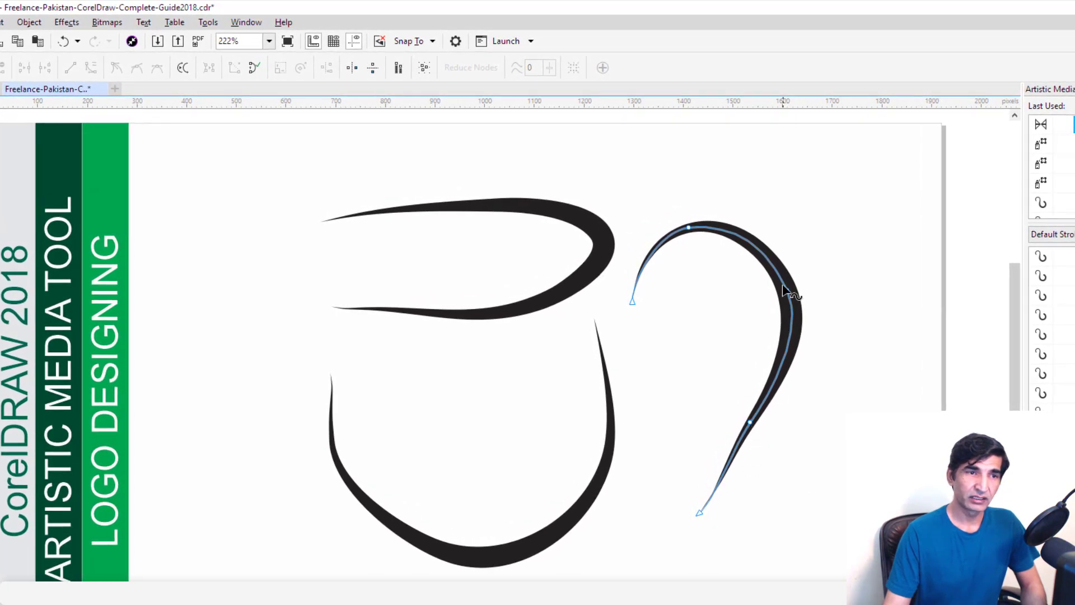
pyautogui.doubleClick(750, 423)
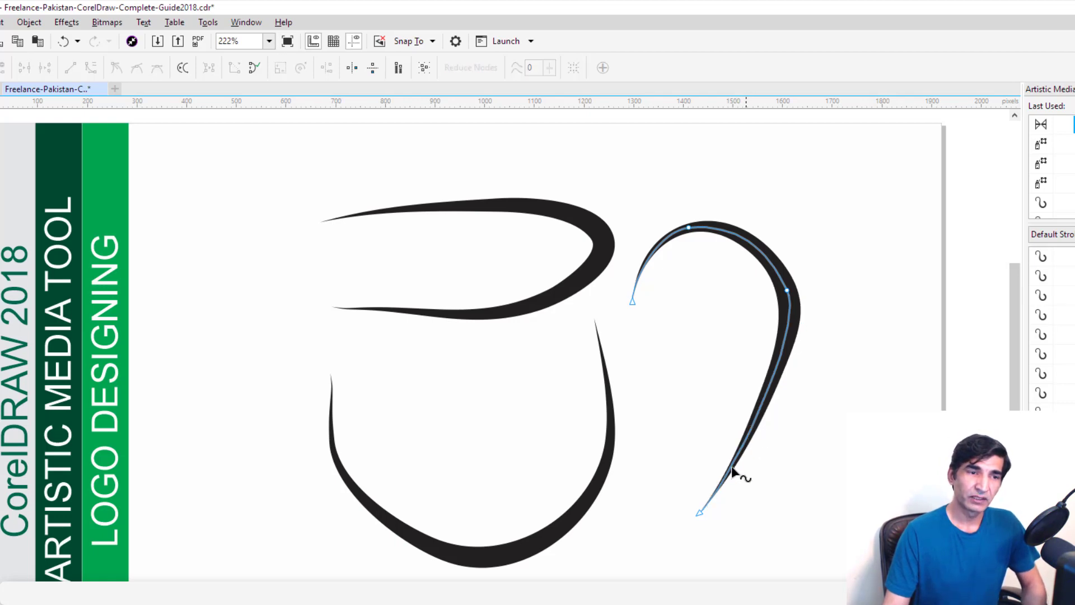
pyautogui.doubleClick(788, 291)
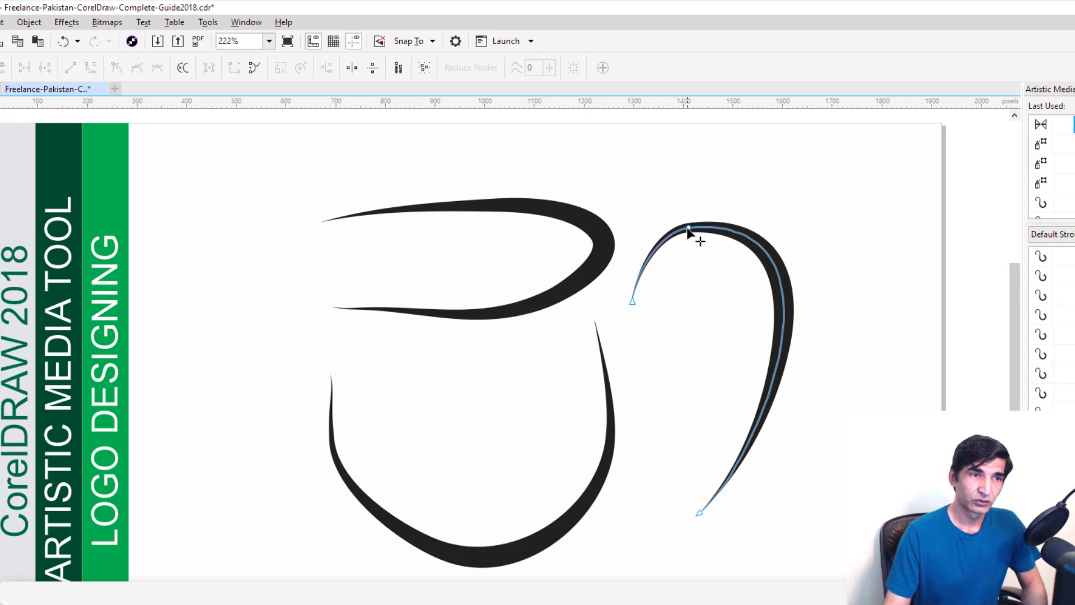
pyautogui.press('Delete')
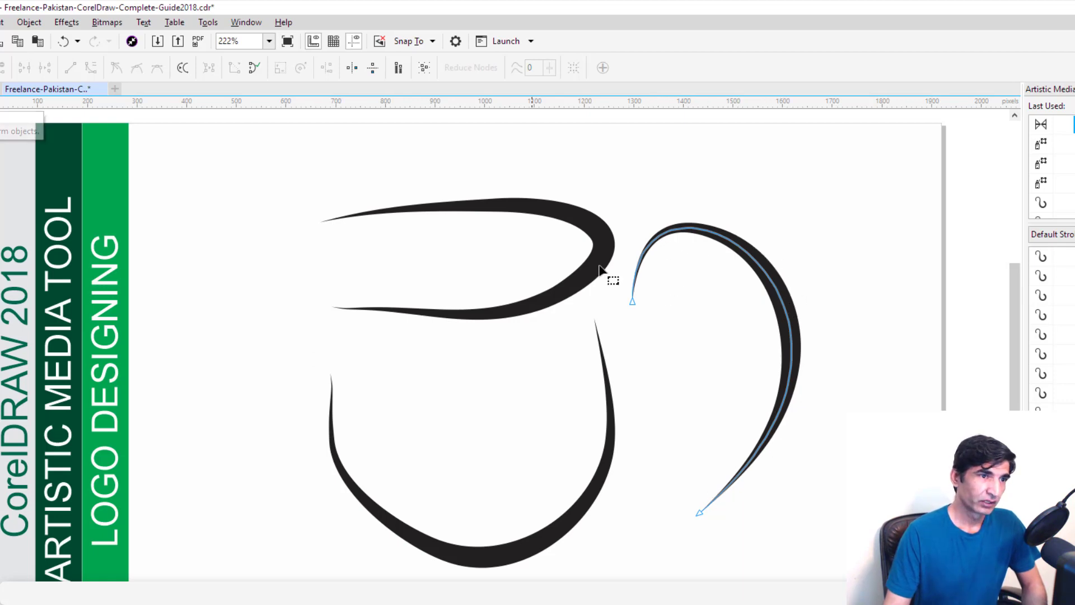
# - Smooth the cup's rim stroke by deleting all of its interior nodes, leaving only the two end nodes
pyautogui.click(584, 226)
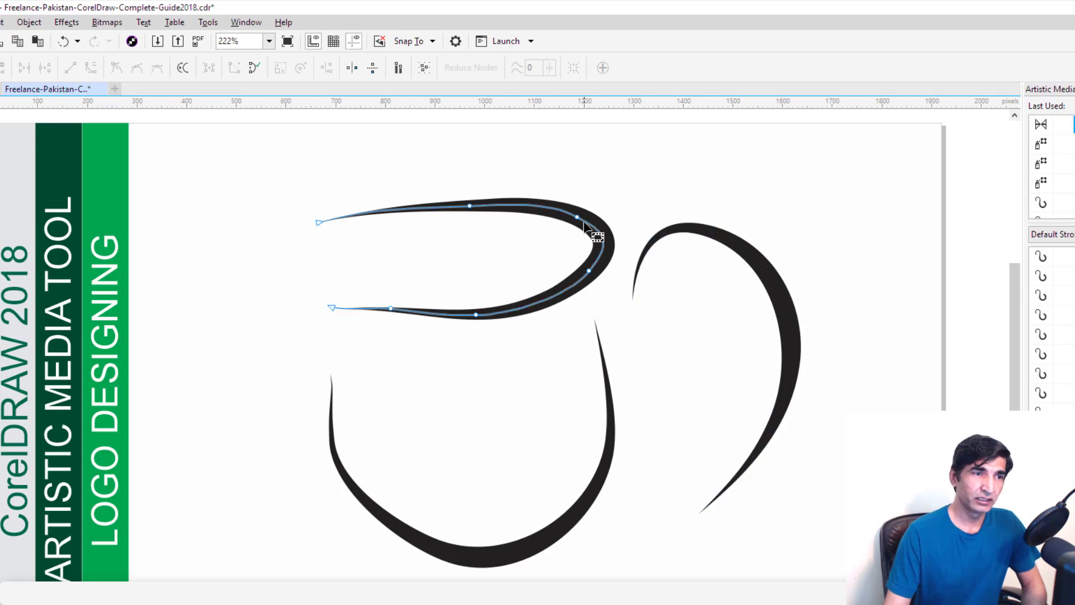
pyautogui.doubleClick(389, 308)
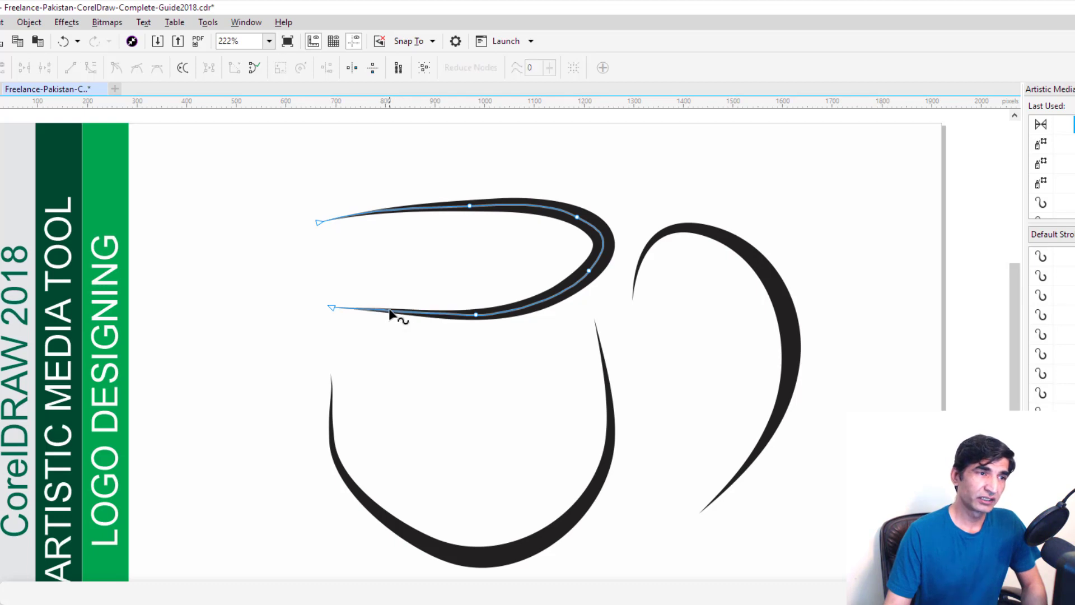
pyautogui.doubleClick(470, 206)
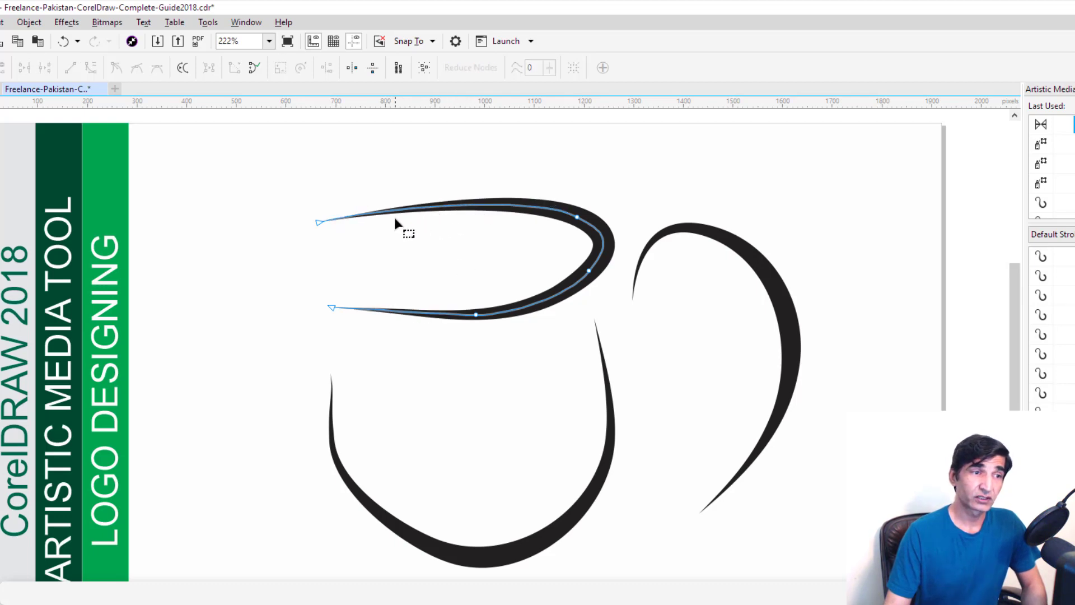
pyautogui.doubleClick(476, 315)
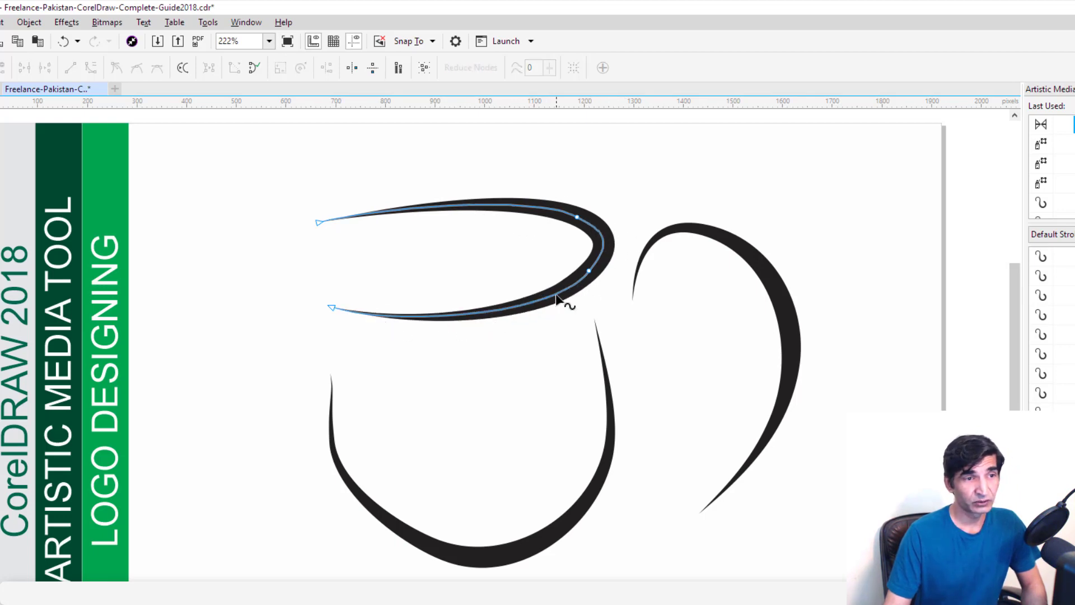
pyautogui.doubleClick(578, 218)
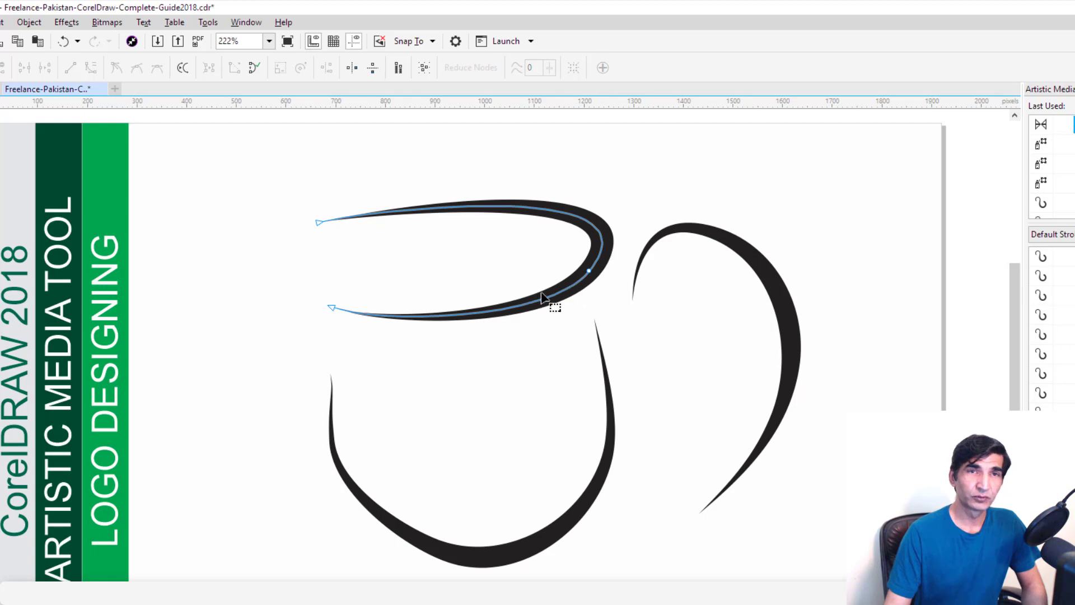
pyautogui.doubleClick(589, 271)
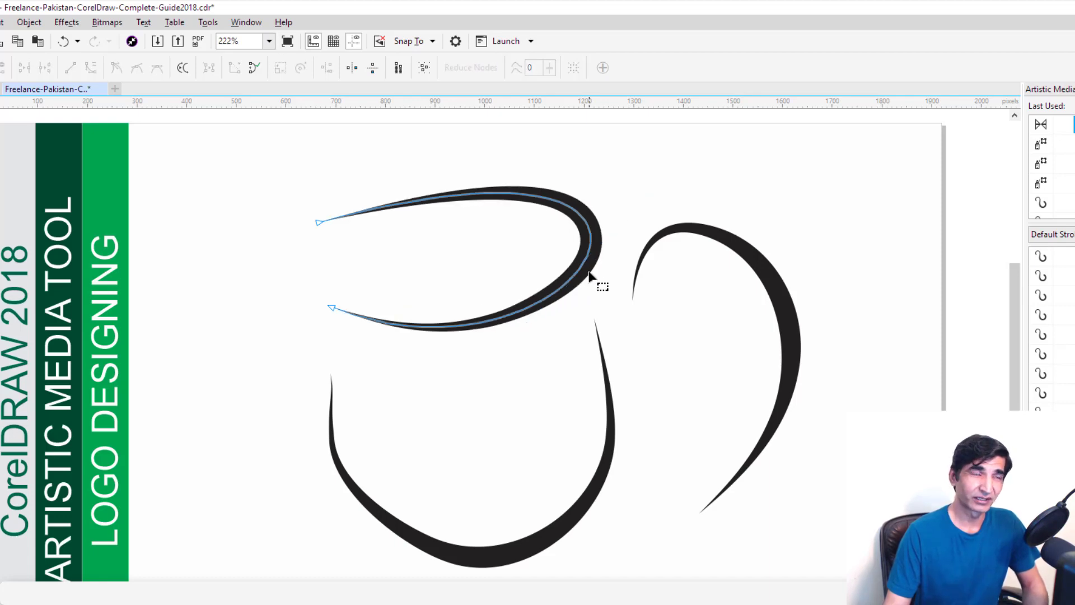
# - Move the rim stroke slightly up and to the left, away from the U-shaped body, and deselect it
pyautogui.click(5, 117)
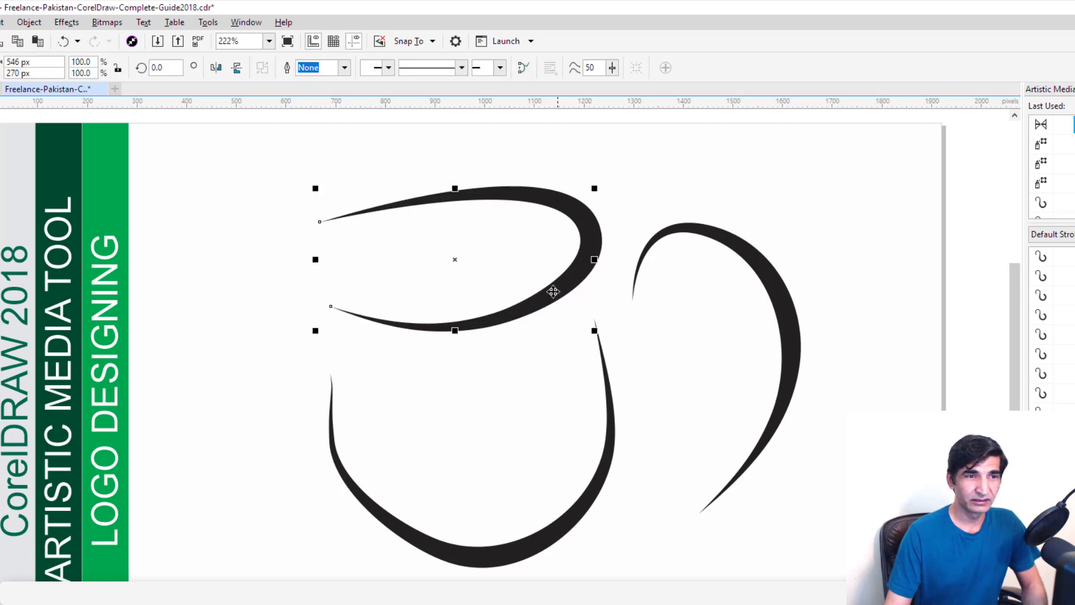
pyautogui.moveTo(553, 291); pyautogui.dragTo(522, 265)
pyautogui.click(542, 335)
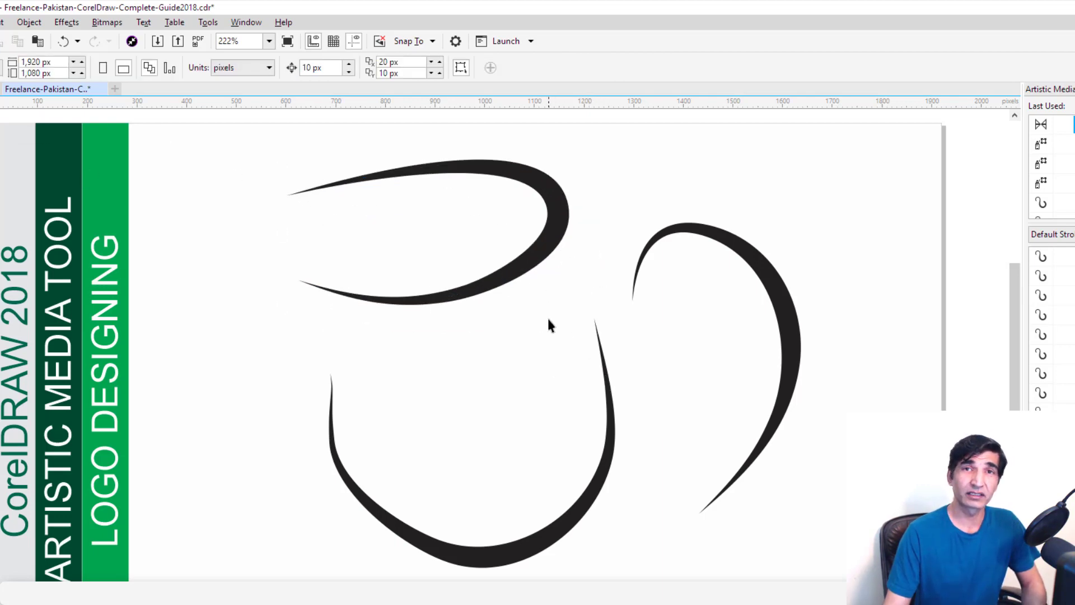
# - Delete the interior nodes along the cup's U-shaped body, except the one just below its left tip
pyautogui.click(563, 525)
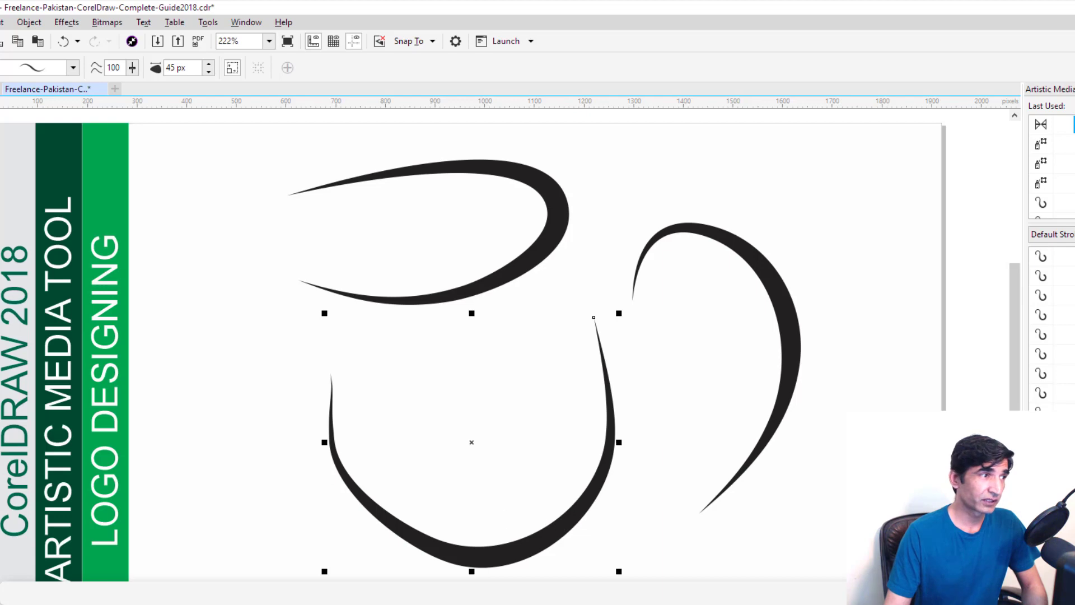
pyautogui.click(301, 553)
pyautogui.click(360, 502)
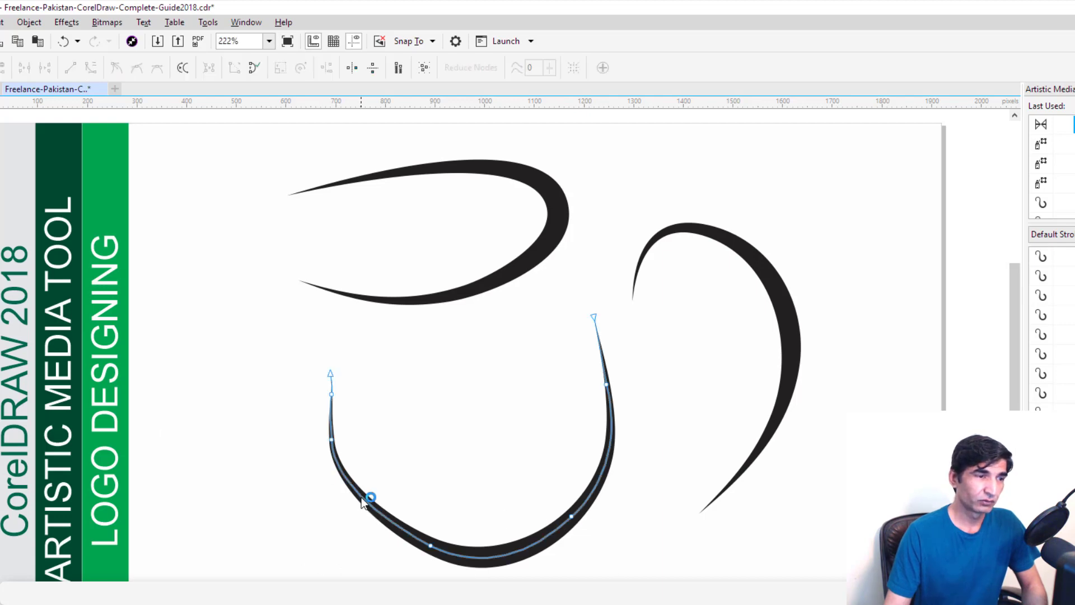
pyautogui.doubleClick(331, 440)
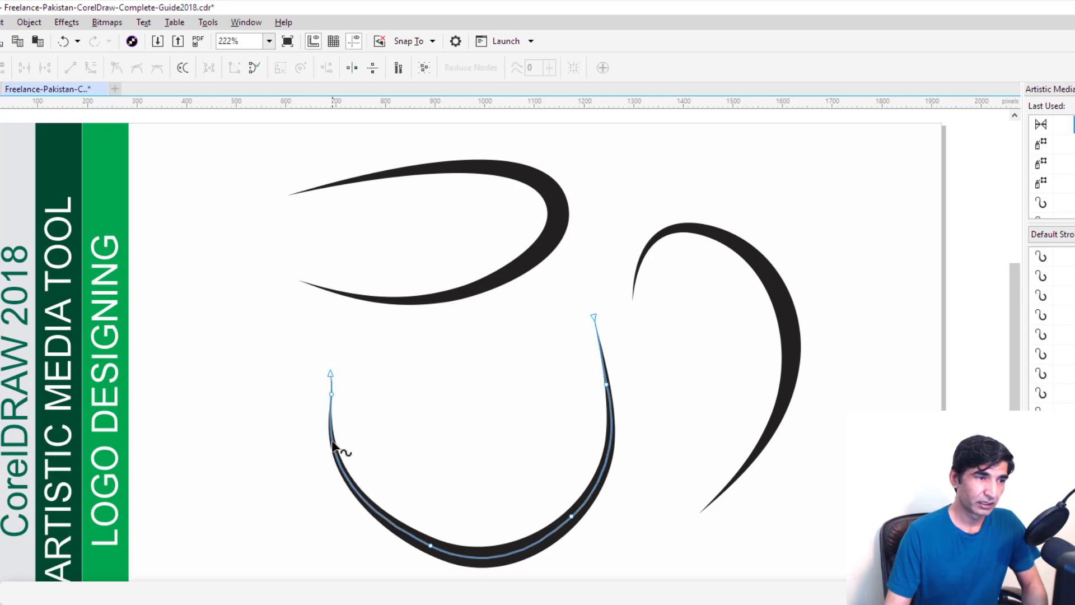
pyautogui.doubleClick(431, 548)
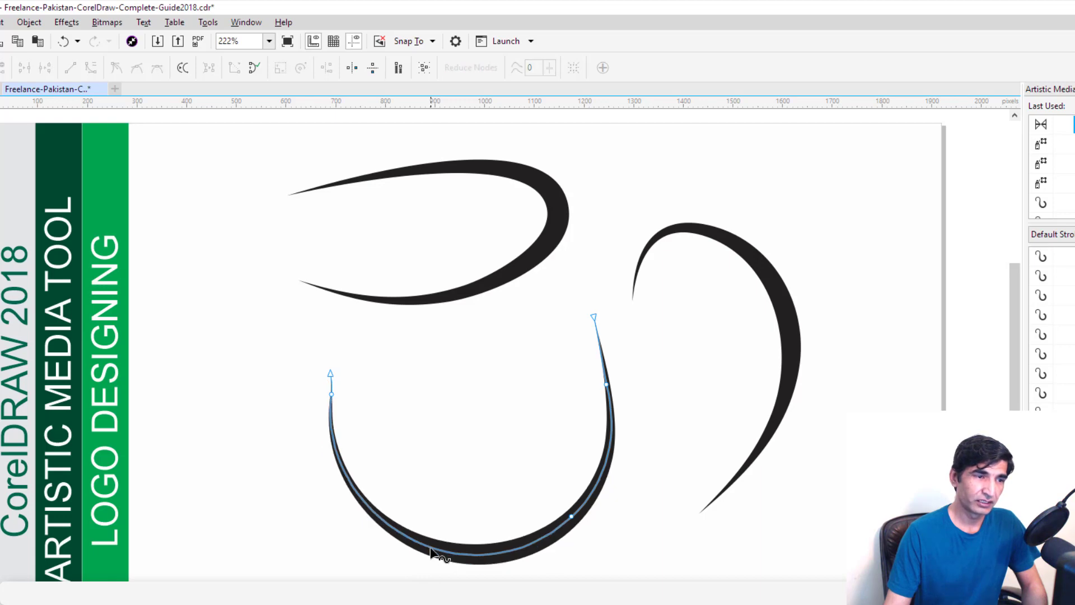
pyautogui.doubleClick(573, 517)
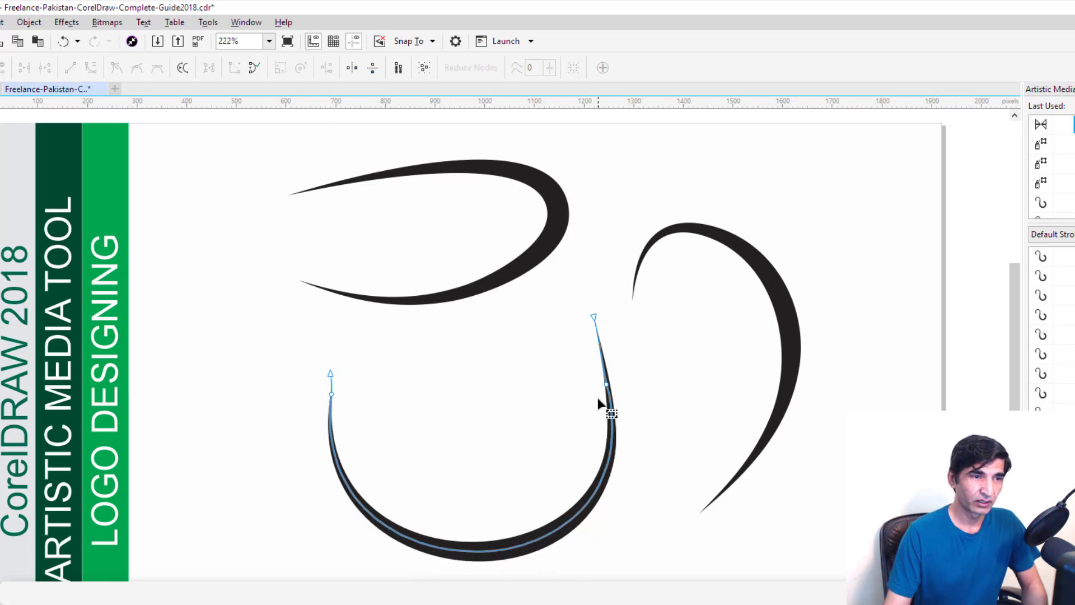
pyautogui.doubleClick(606, 386)
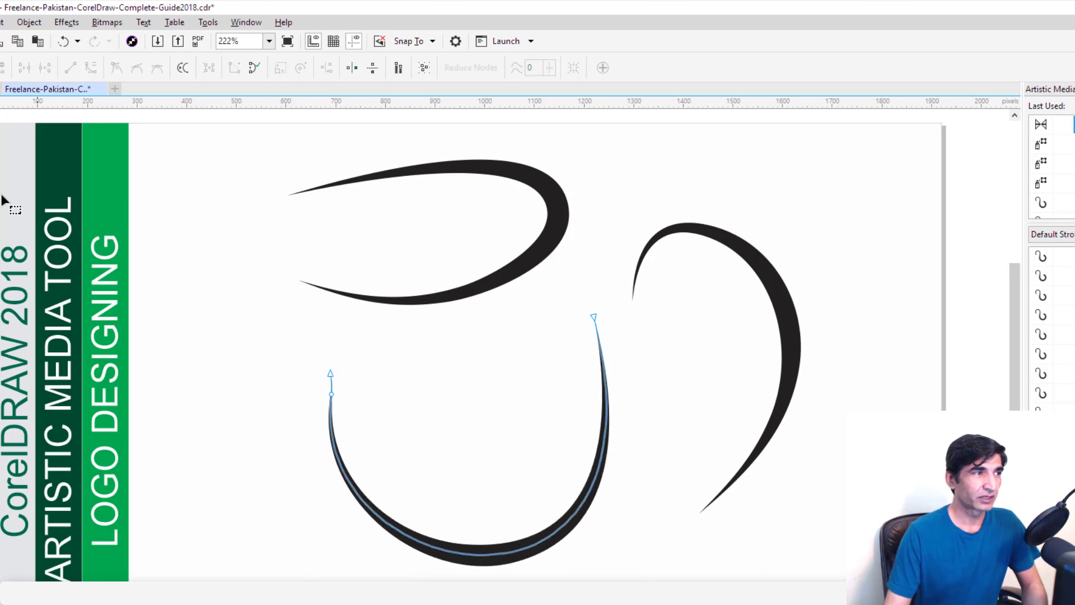
# - Delete the remaining node near the left tip of the U-shaped body and deselect the stroke
pyautogui.click(0, 97)
pyautogui.click(233, 384)
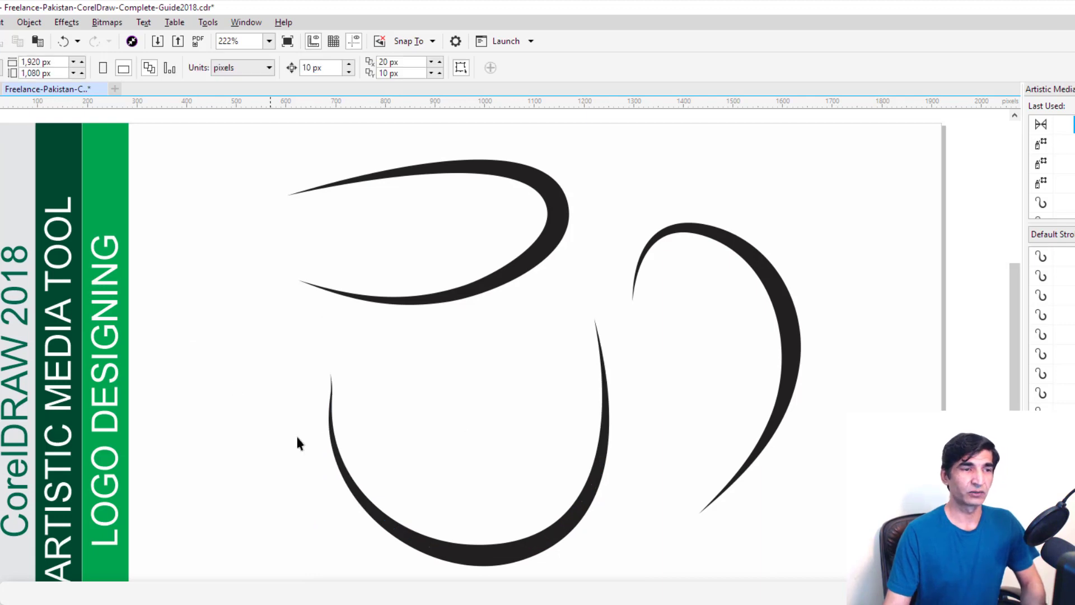
pyautogui.click(368, 511)
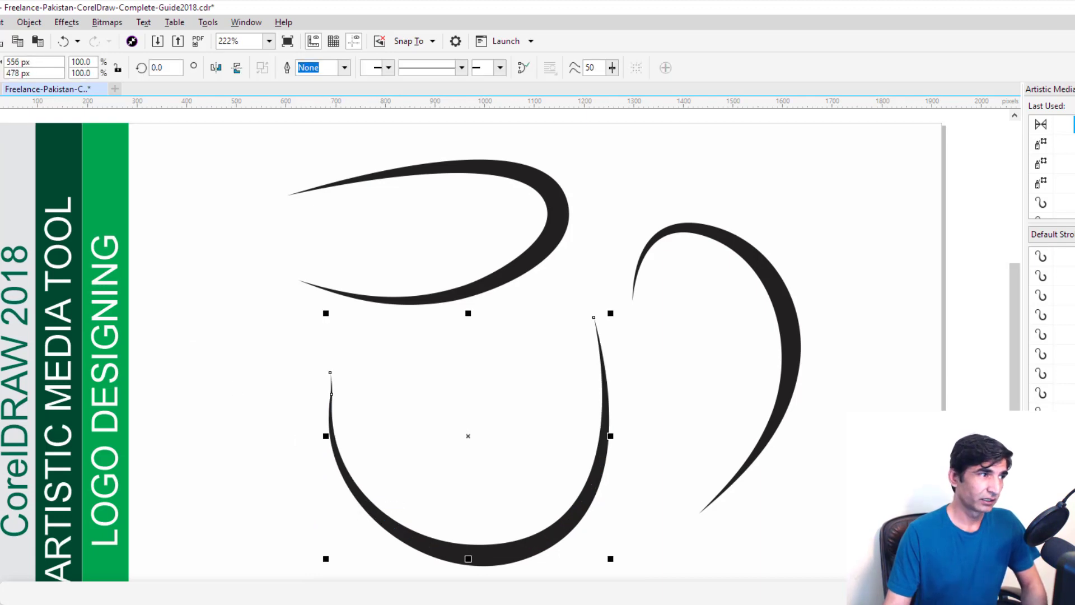
pyautogui.click(1, 119)
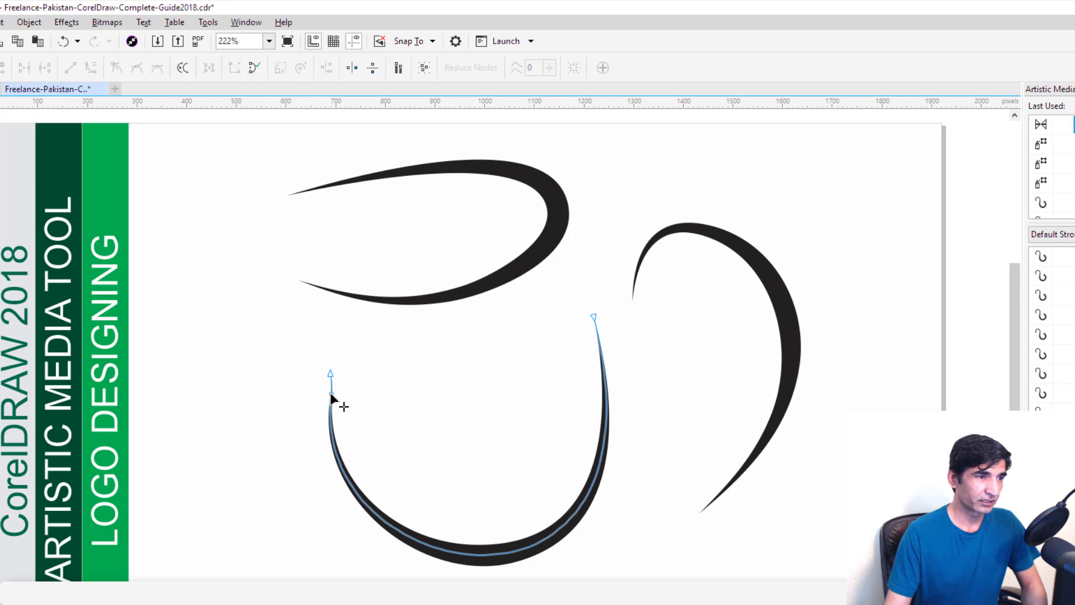
pyautogui.doubleClick(331, 395)
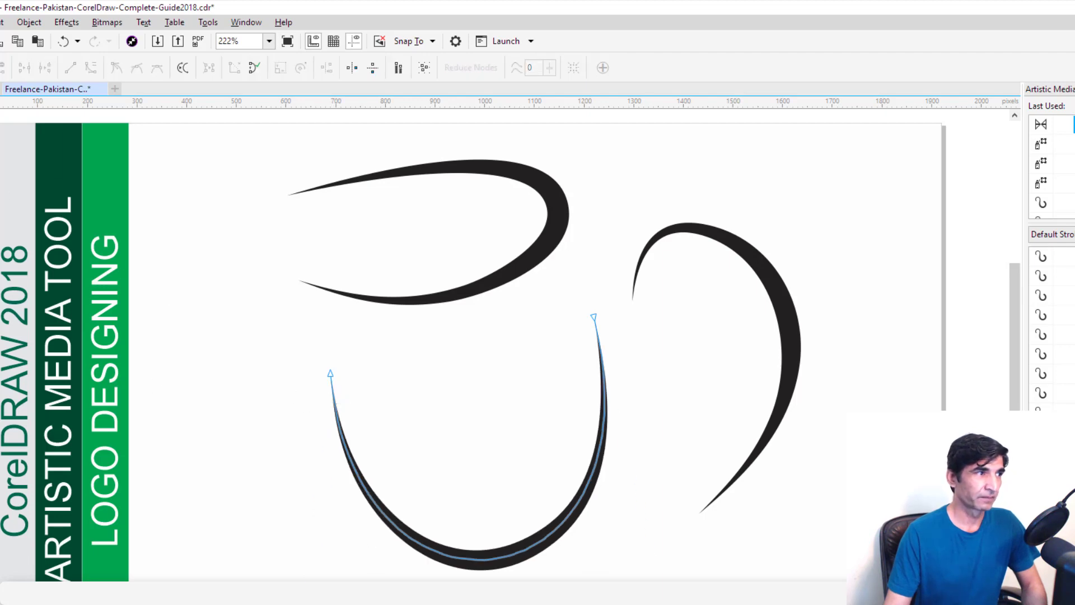
pyautogui.press('space')
pyautogui.press('Escape')
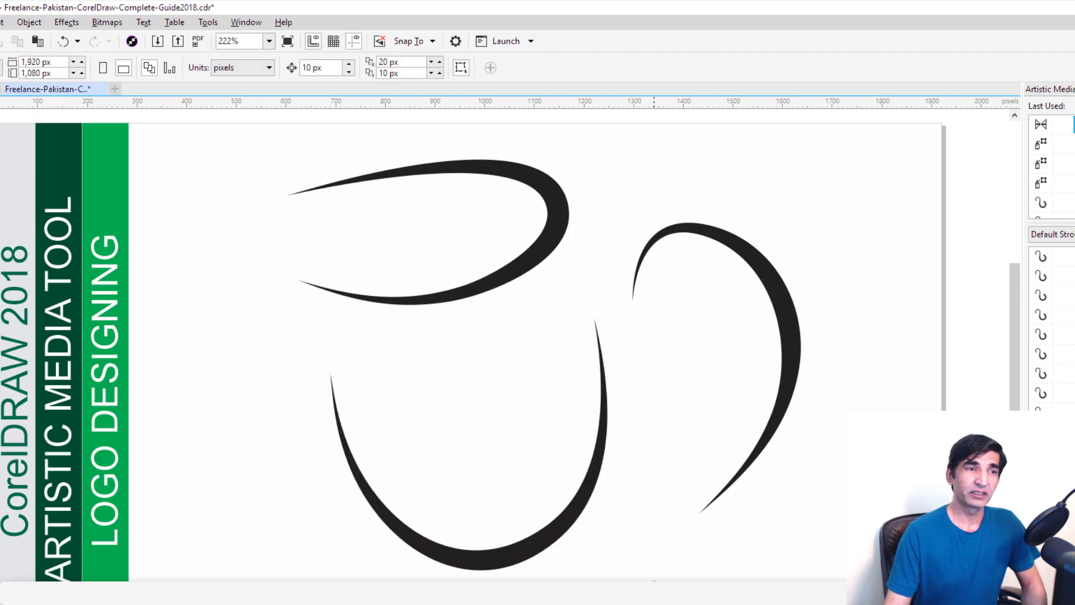
# - Move the U-shaped body up to meet the rim and place the handle stroke against the cup's right side
pyautogui.moveTo(572, 525); pyautogui.dragTo(546, 439)
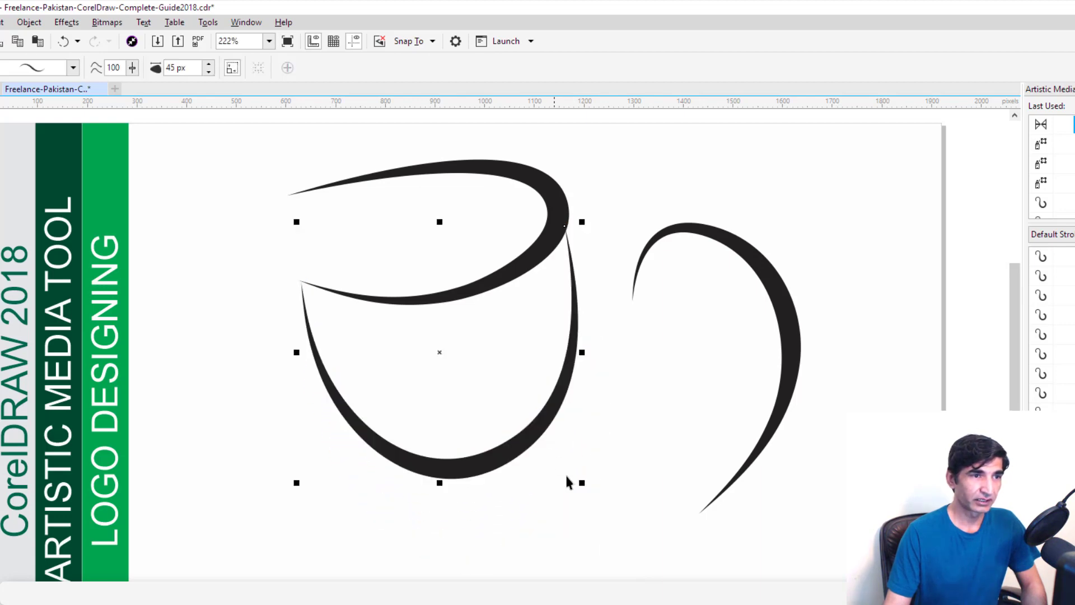
pyautogui.press('Escape')
pyautogui.moveTo(763, 428); pyautogui.dragTo(721, 405)
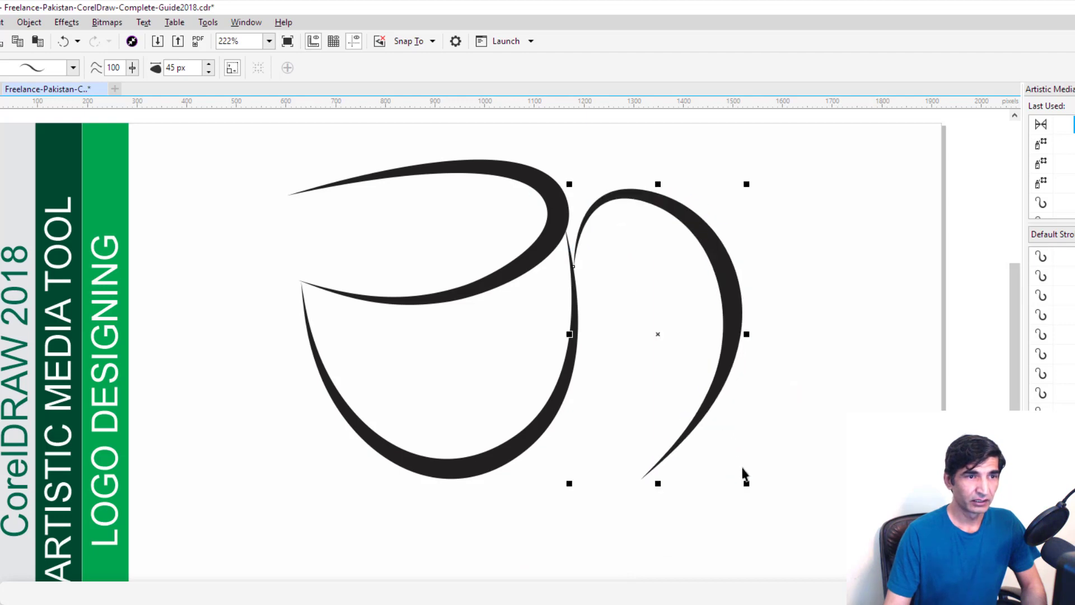
# - Scale the handle stroke down in height and width to fit the cup, keeping its upper end beside the rim
pyautogui.moveTo(658, 484); pyautogui.dragTo(581, 443)
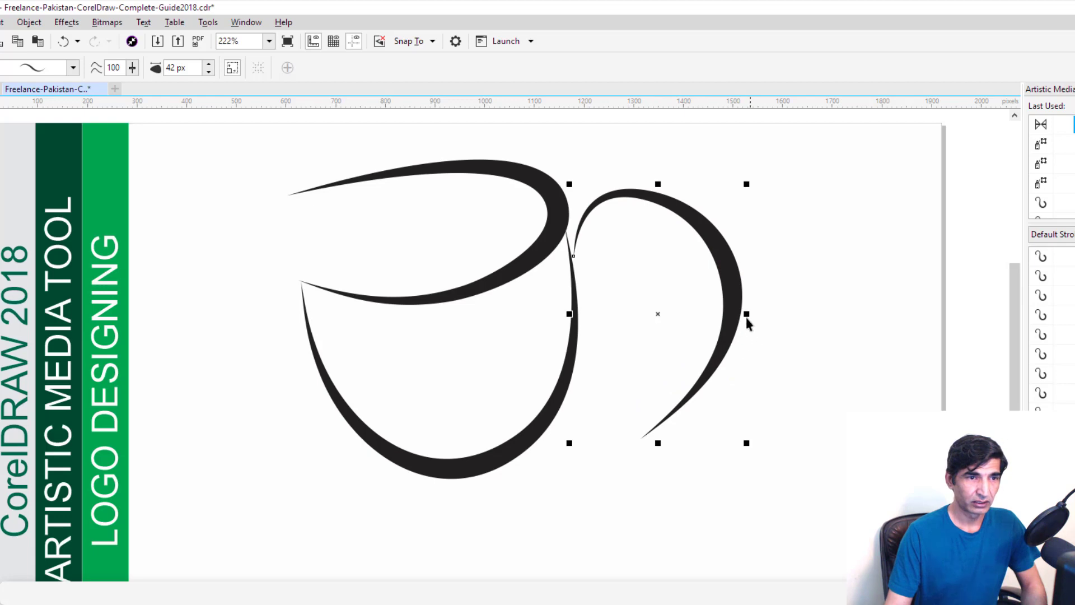
pyautogui.moveTo(747, 314); pyautogui.dragTo(691, 328)
pyautogui.moveTo(631, 443); pyautogui.dragTo(592, 384)
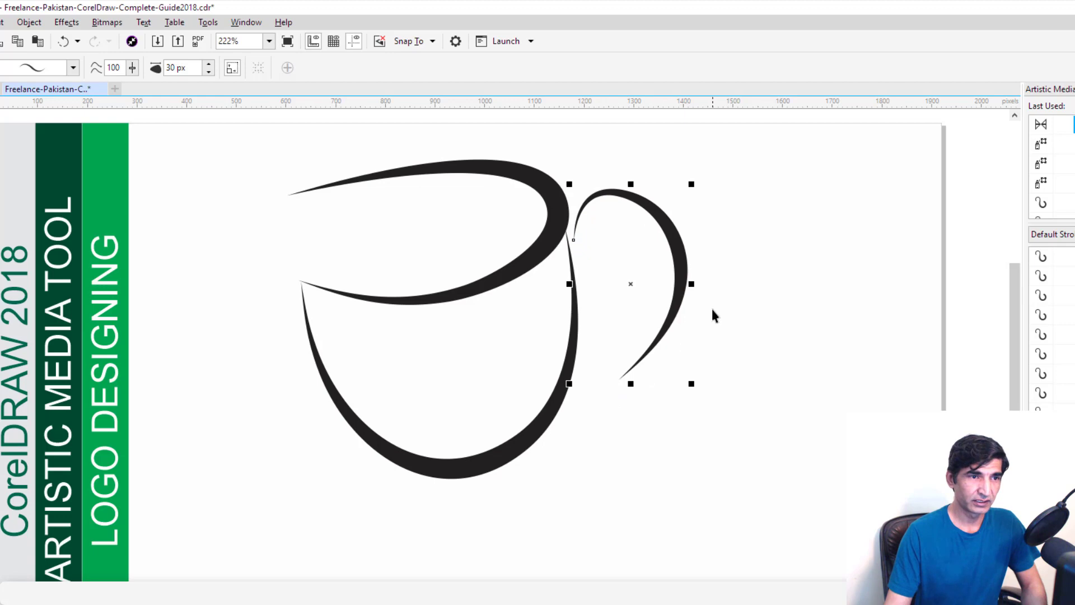
# - Rotate the handle stroke clockwise and move it so both of its ends meet the cup body's right side
pyautogui.click(681, 260)
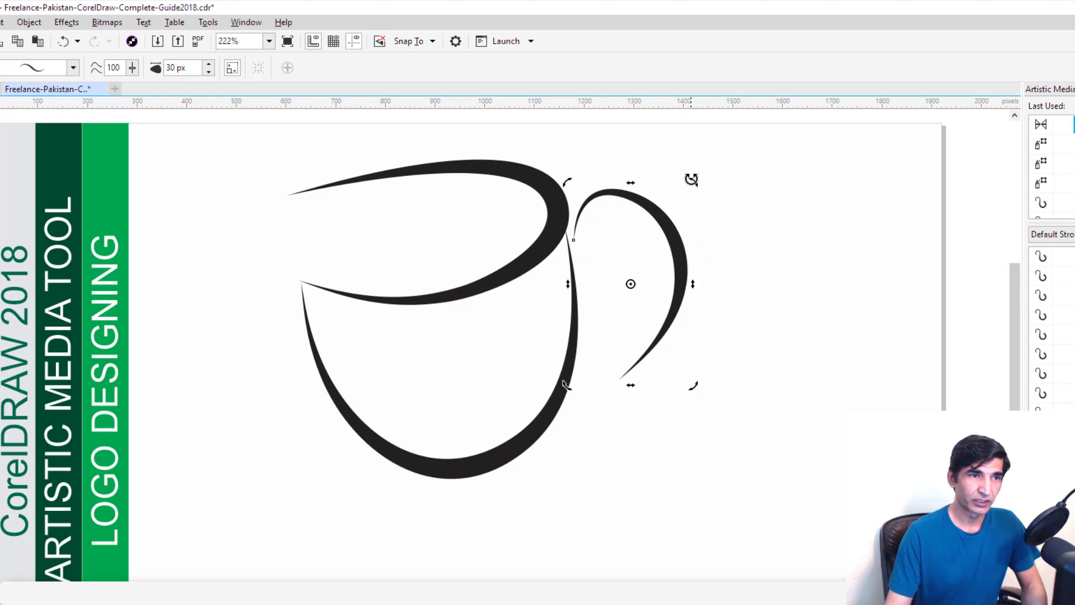
pyautogui.moveTo(693, 181); pyautogui.dragTo(672, 319)
pyautogui.click(745, 260)
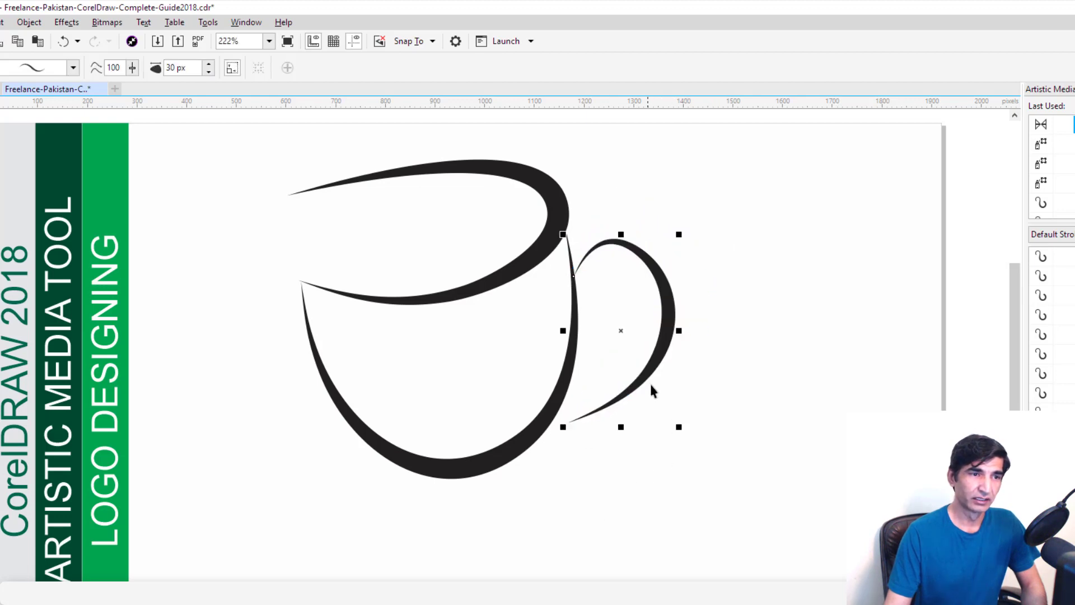
pyautogui.click(623, 330)
pyautogui.moveTo(681, 429); pyautogui.dragTo(660, 434)
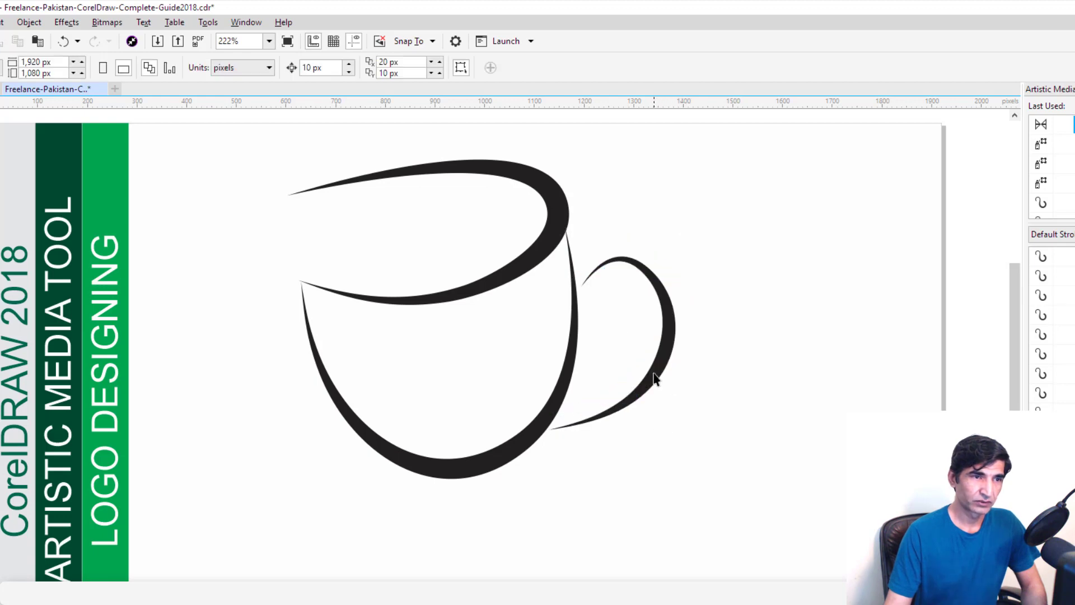
pyautogui.moveTo(650, 375); pyautogui.dragTo(650, 376)
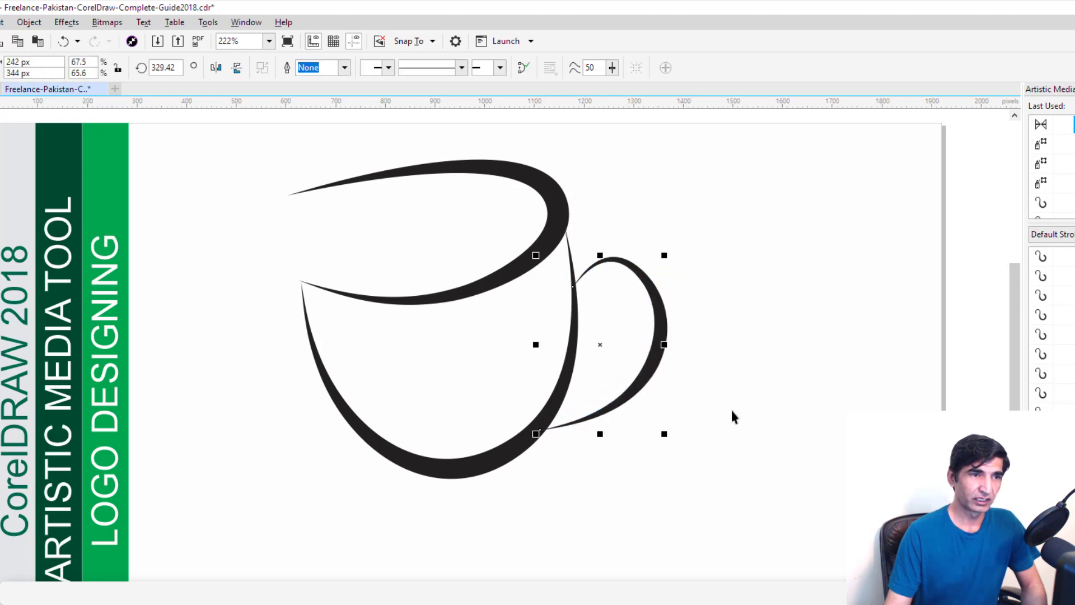
pyautogui.click(713, 424)
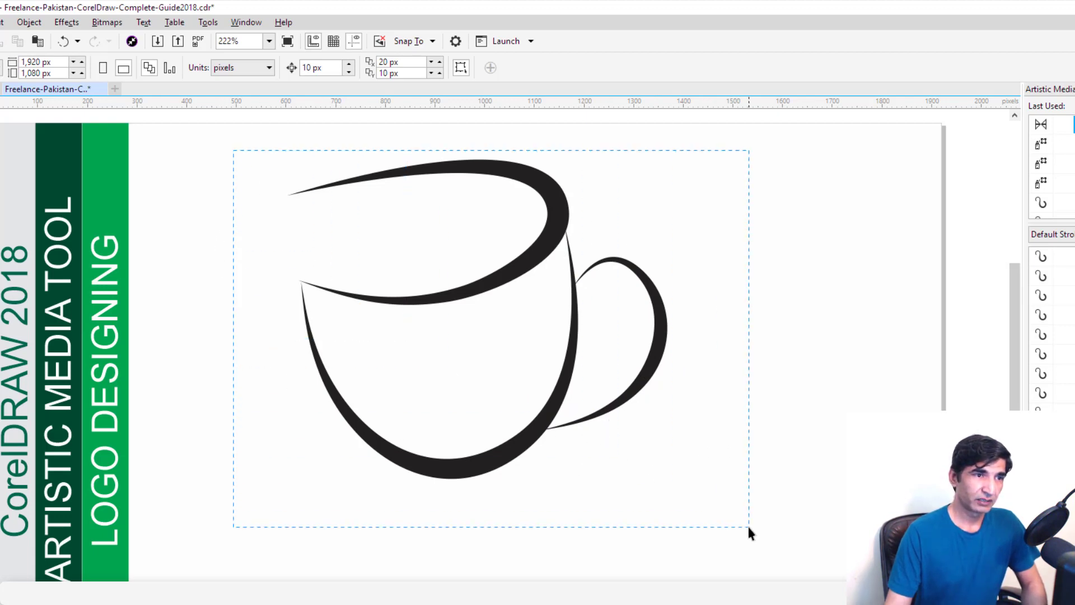
# - Group all the cup strokes and rotate the group slightly clockwise to about 352°
pyautogui.moveTo(749, 528); pyautogui.dragTo(770, 526)
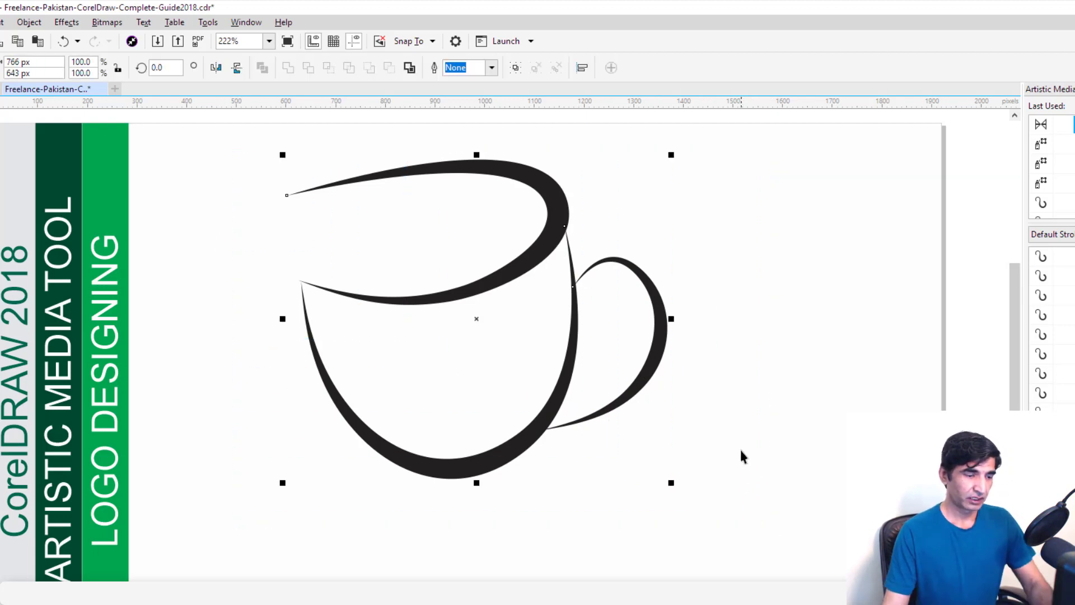
pyautogui.click(542, 241)
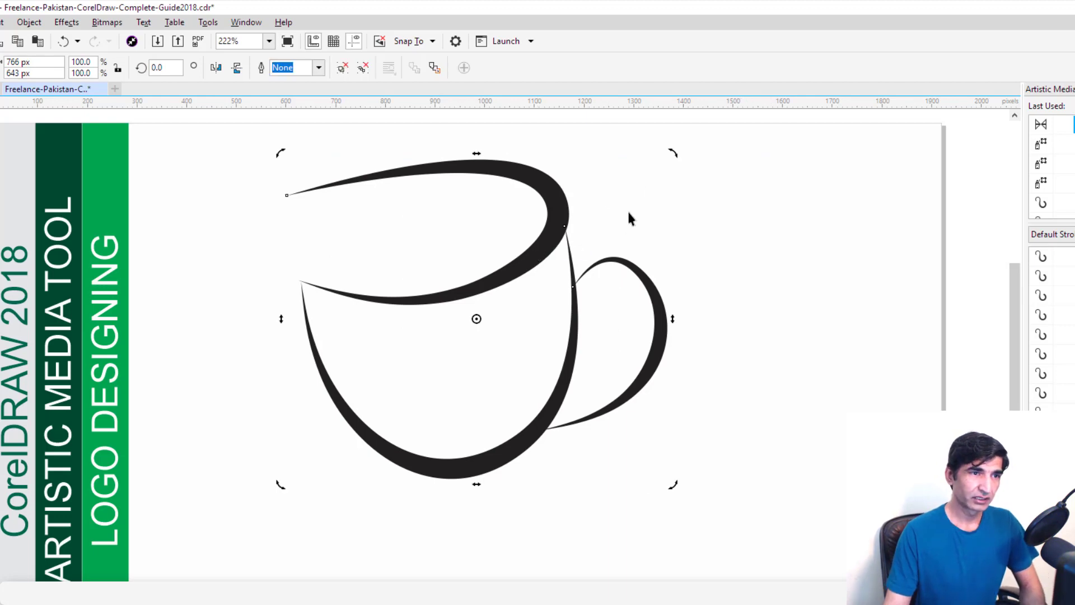
pyautogui.moveTo(675, 154); pyautogui.dragTo(703, 177)
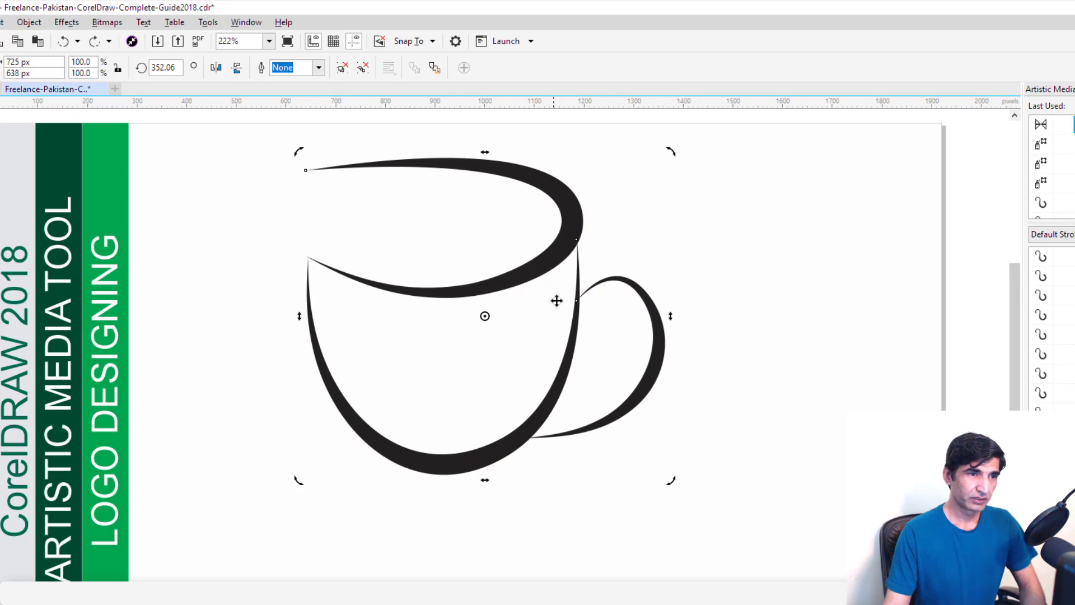
# - Move the cup group left on the page and add the artistic text "Tea Corporation" to its right
pyautogui.click(671, 314)
pyautogui.moveTo(542, 266); pyautogui.dragTo(431, 272)
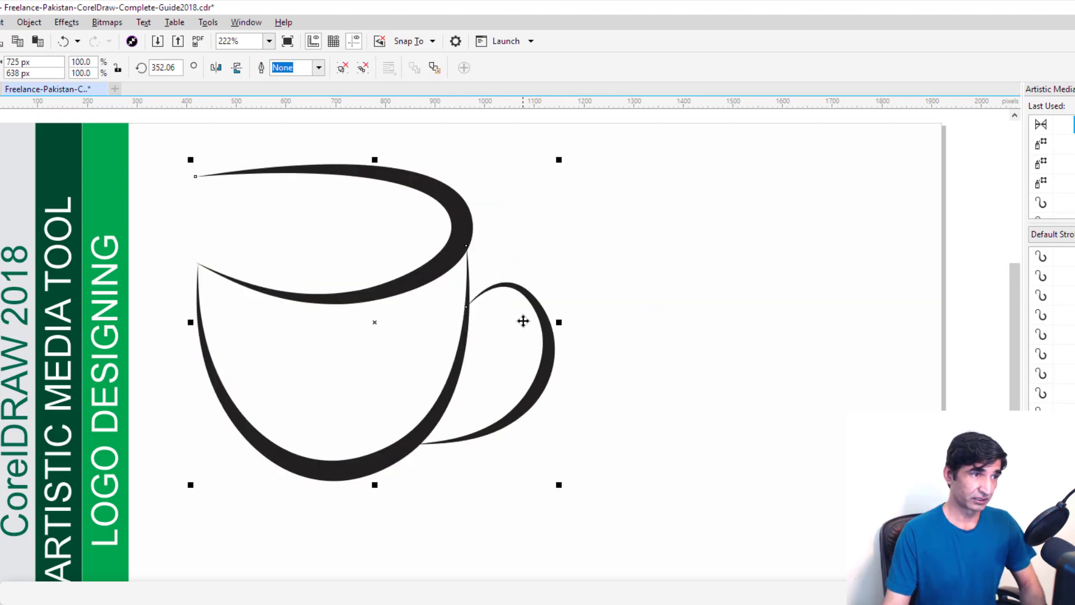
pyautogui.click(2, 292)
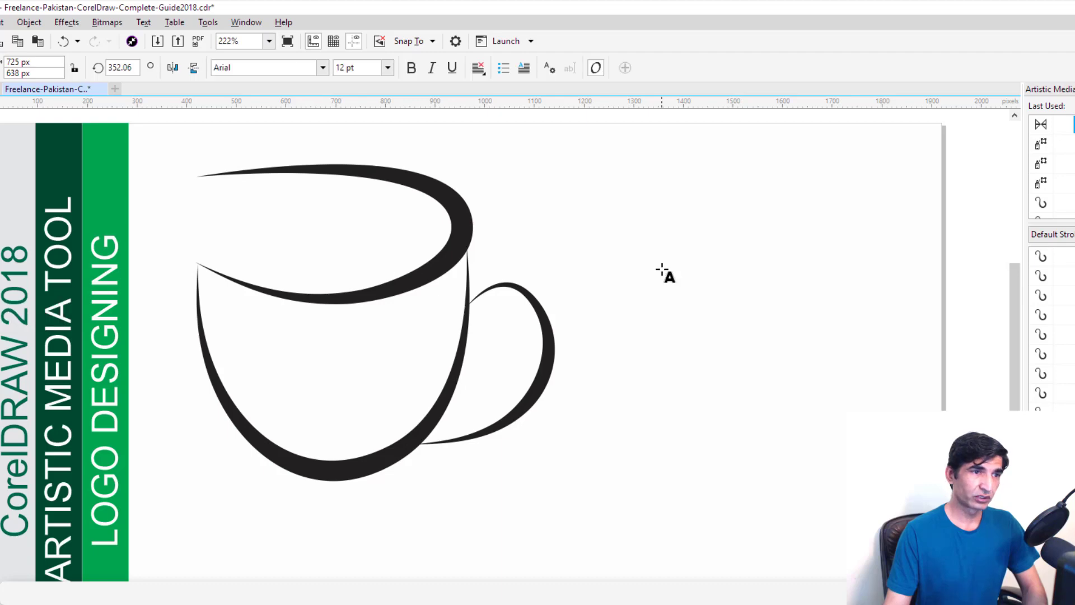
pyautogui.click(611, 287)
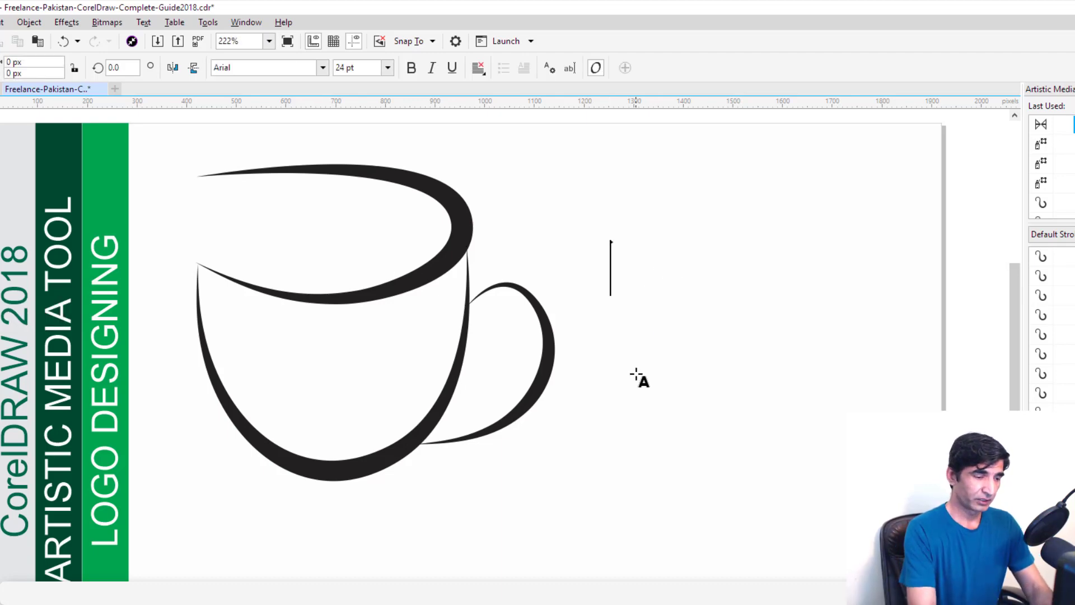
pyautogui.write('Tea ')
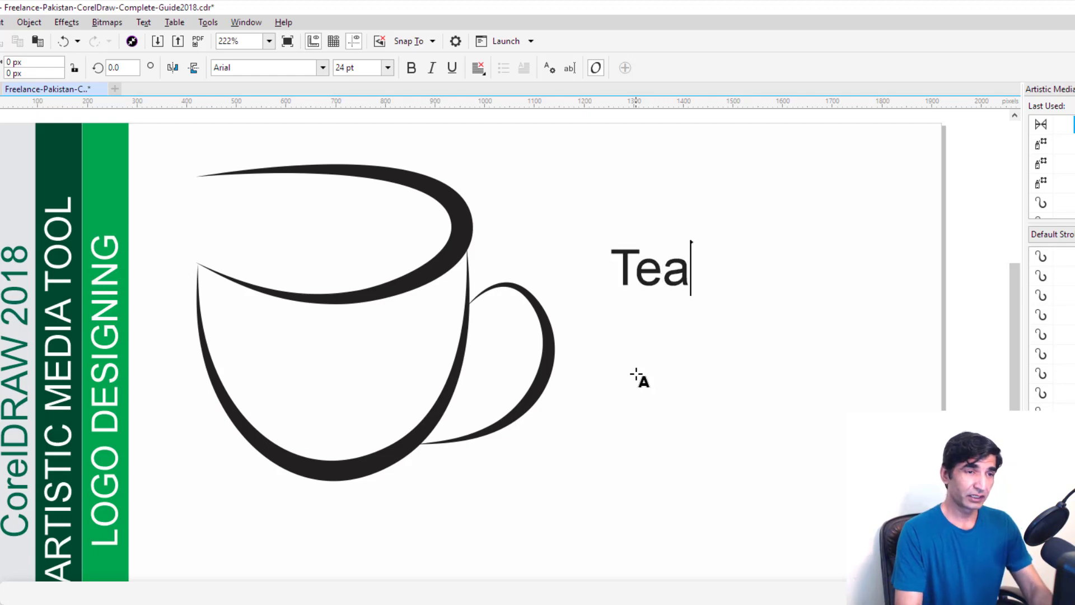
pyautogui.write('Corpora')
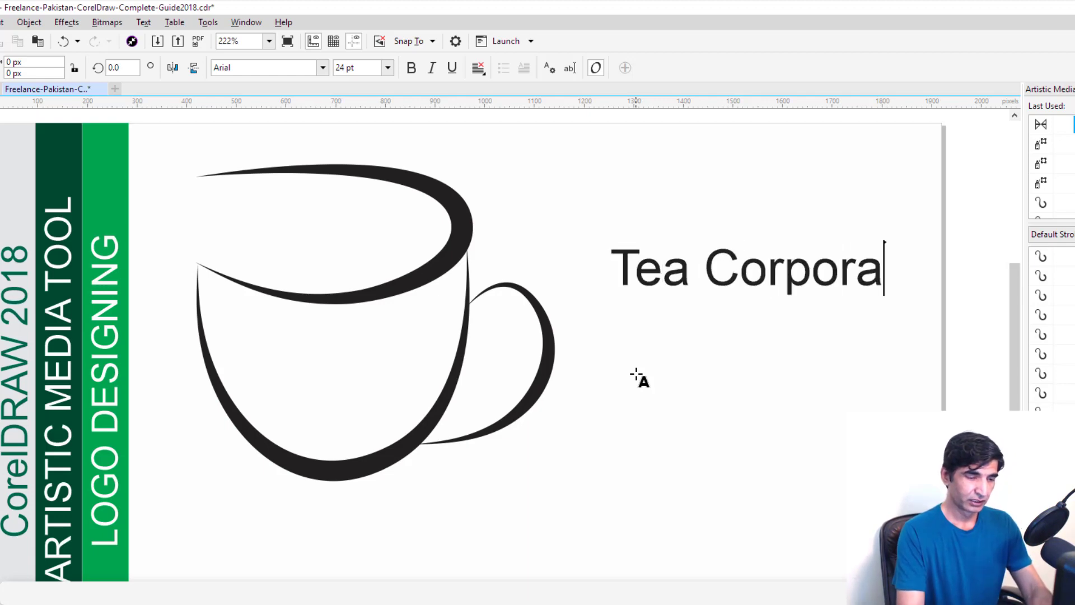
pyautogui.write('tion')
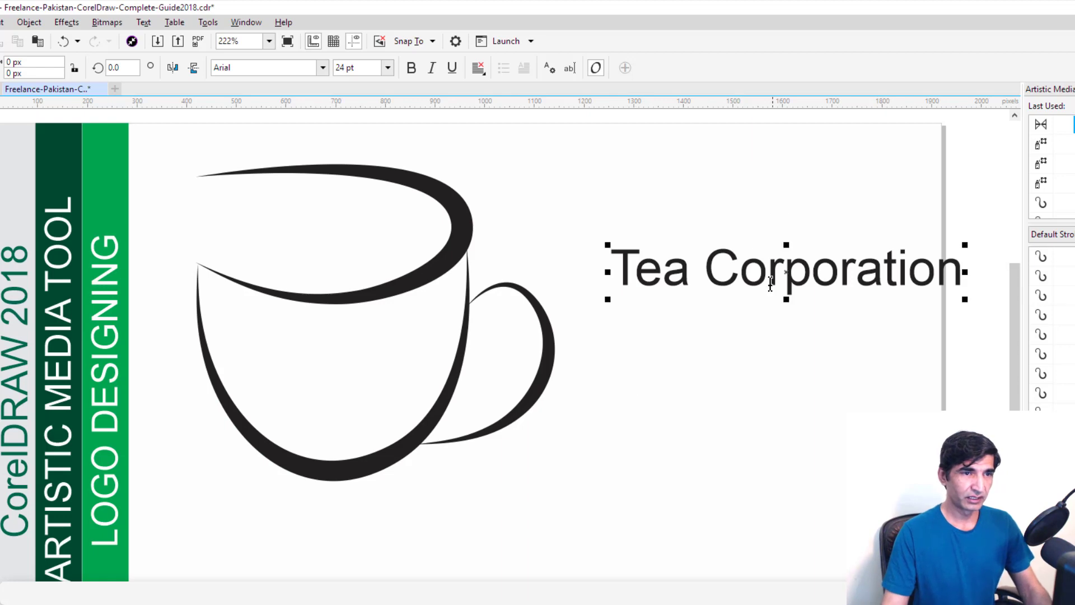
# - Set the font of the whole "Tea Corporation" text to Asimov
pyautogui.click(767, 273)
pyautogui.hotkey('ctrl', 'a')
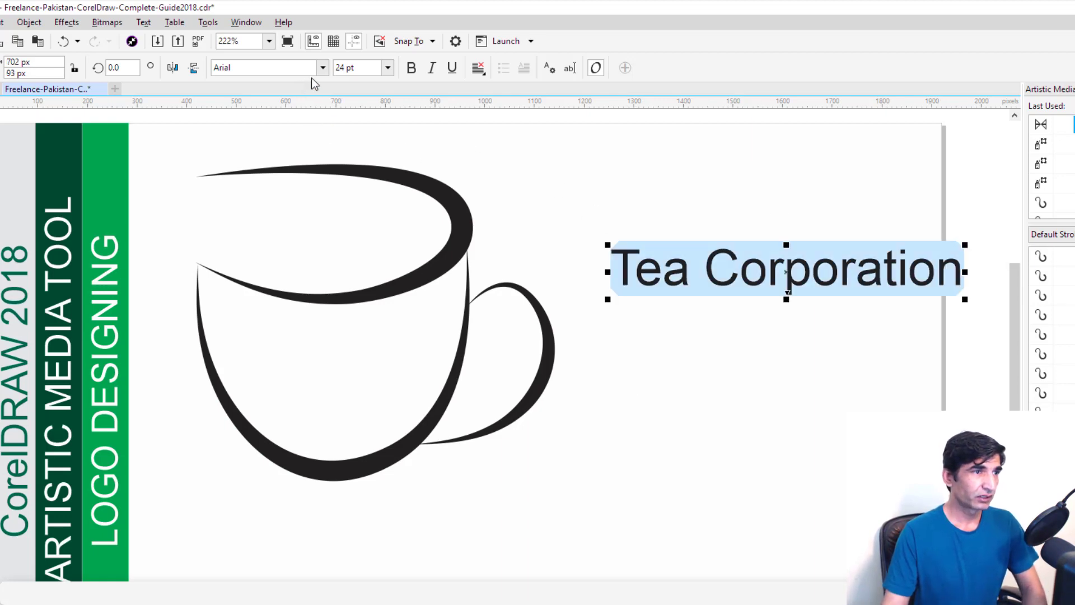
pyautogui.click(323, 67)
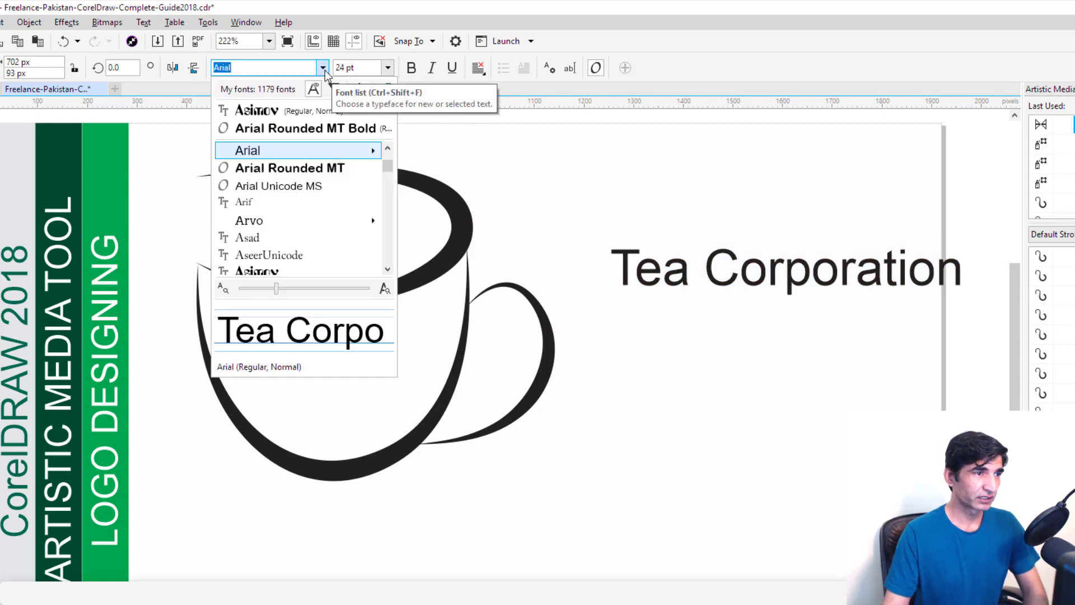
pyautogui.scroll(-2, 303, 209)
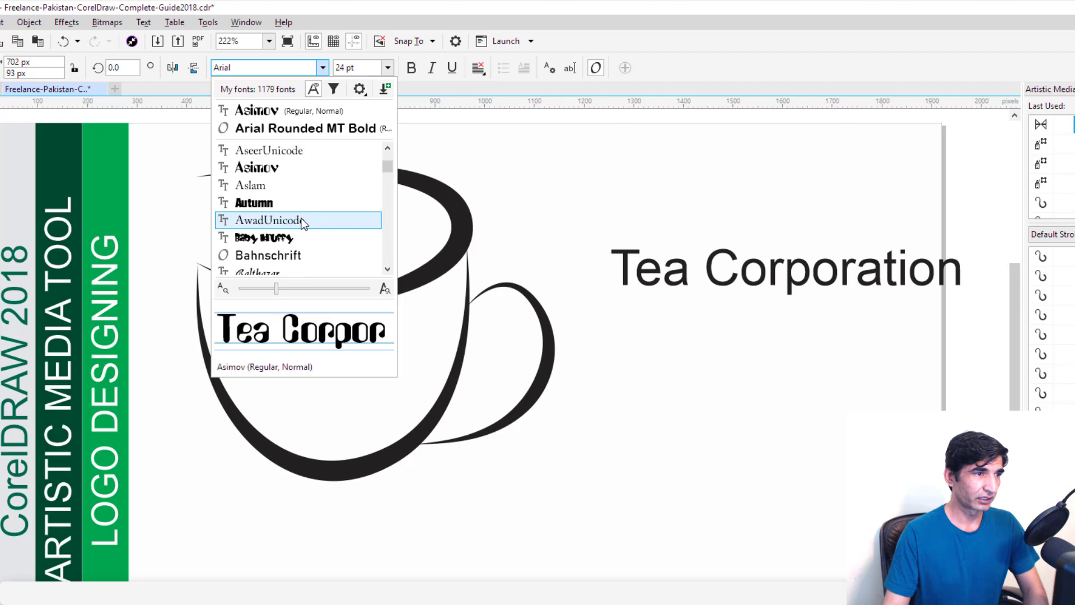
pyautogui.click(277, 168)
pyautogui.press('Escape')
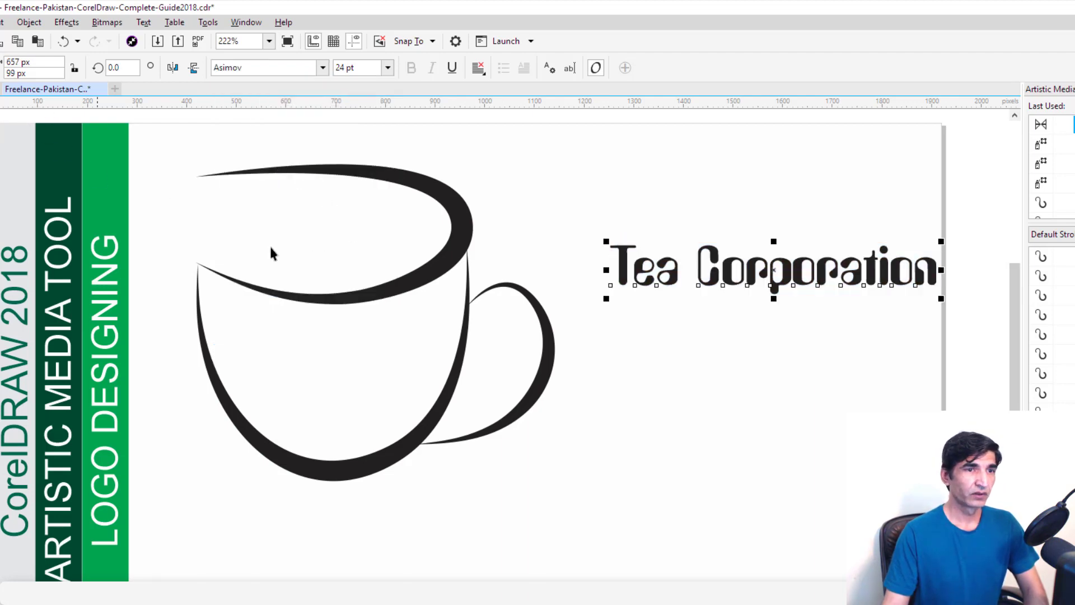
# - Place the text beside the lower handle enlarged to about 26 pt, and scale the cup group to about 74% right next to it
pyautogui.moveTo(761, 292); pyautogui.dragTo(717, 442)
pyautogui.moveTo(900, 388); pyautogui.dragTo(929, 353)
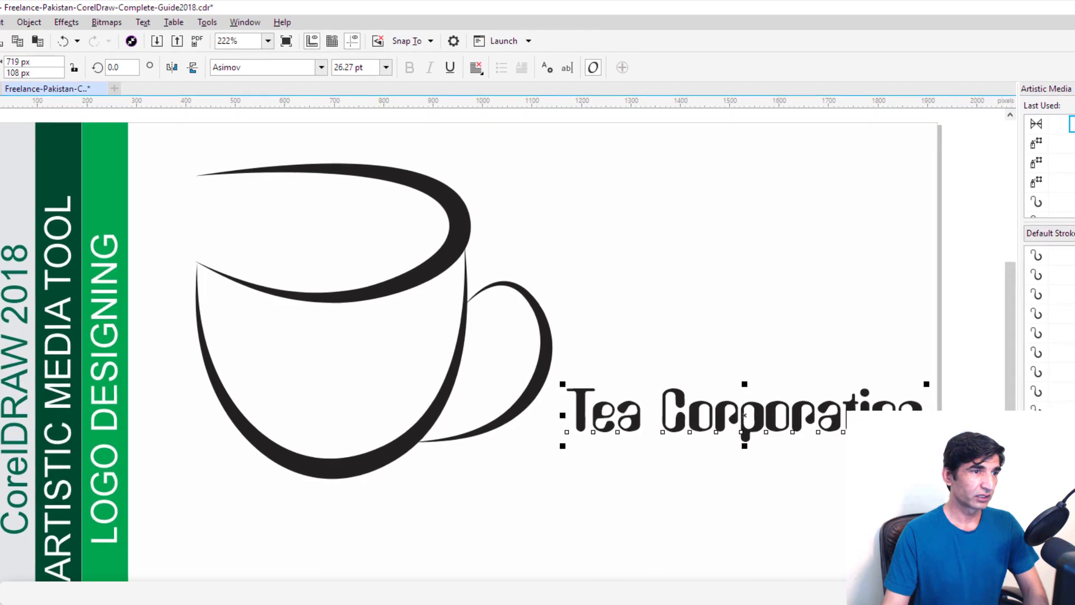
pyautogui.click(448, 249)
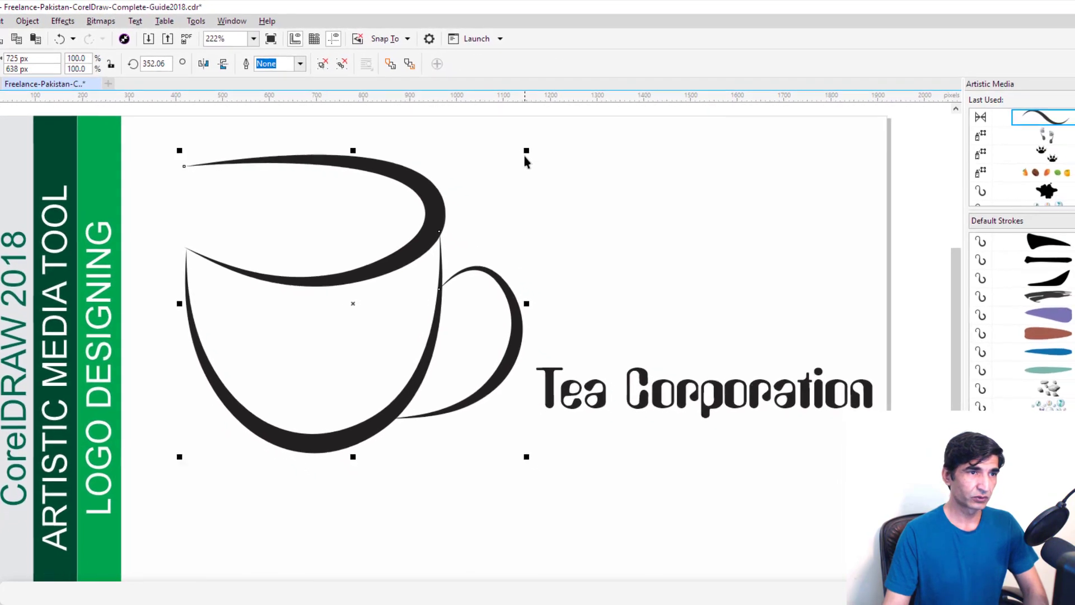
pyautogui.moveTo(536, 154); pyautogui.dragTo(448, 233)
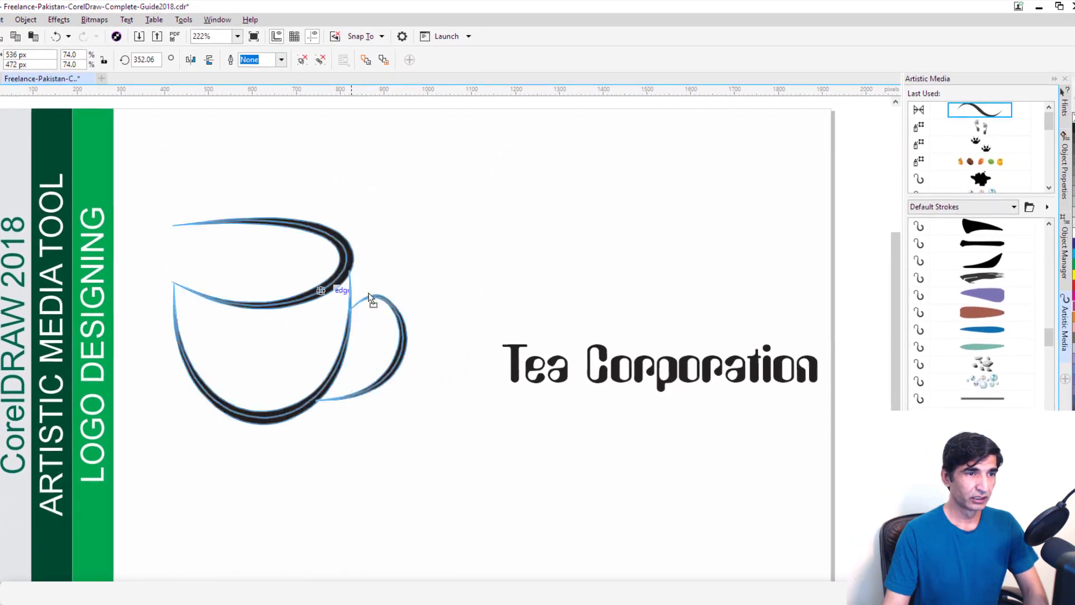
pyautogui.moveTo(370, 282); pyautogui.dragTo(461, 279)
pyautogui.click(503, 427)
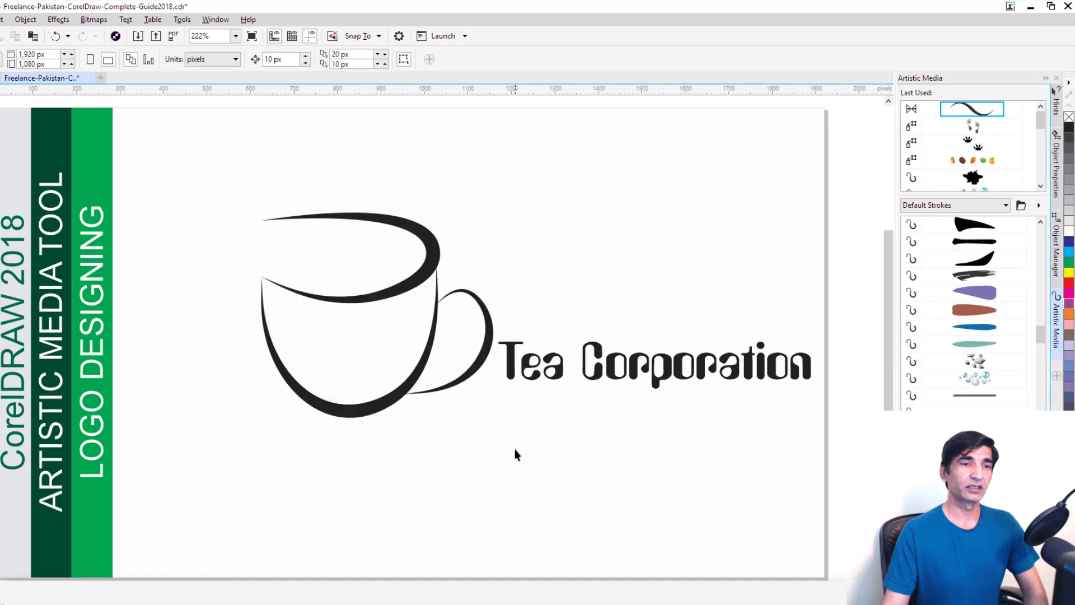
# - Fill the cup group with green
pyautogui.moveTo(208, 181); pyautogui.dragTo(815, 480)
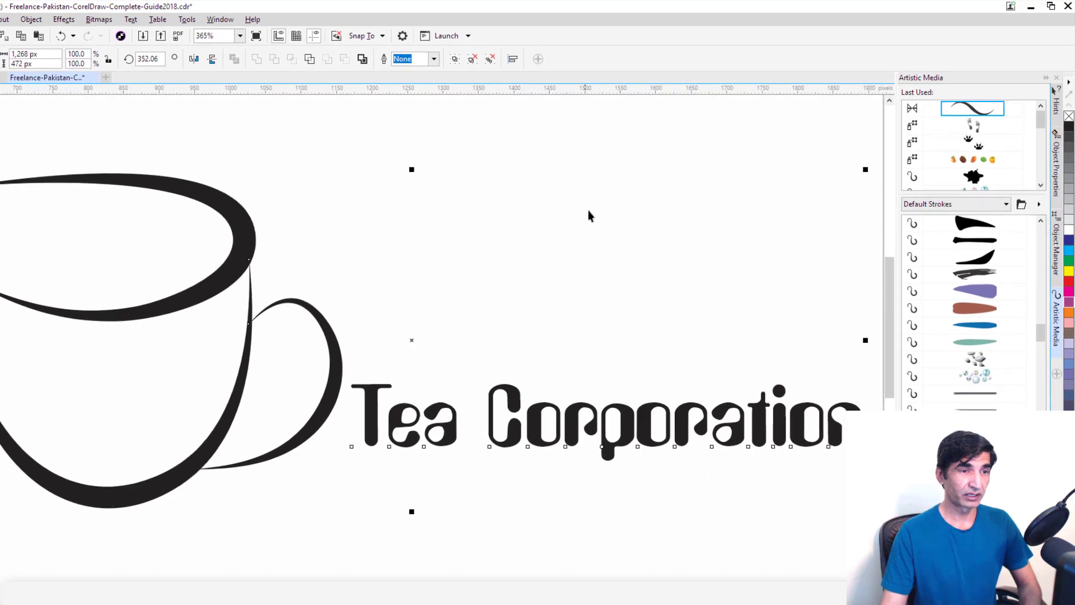
pyautogui.click(588, 168)
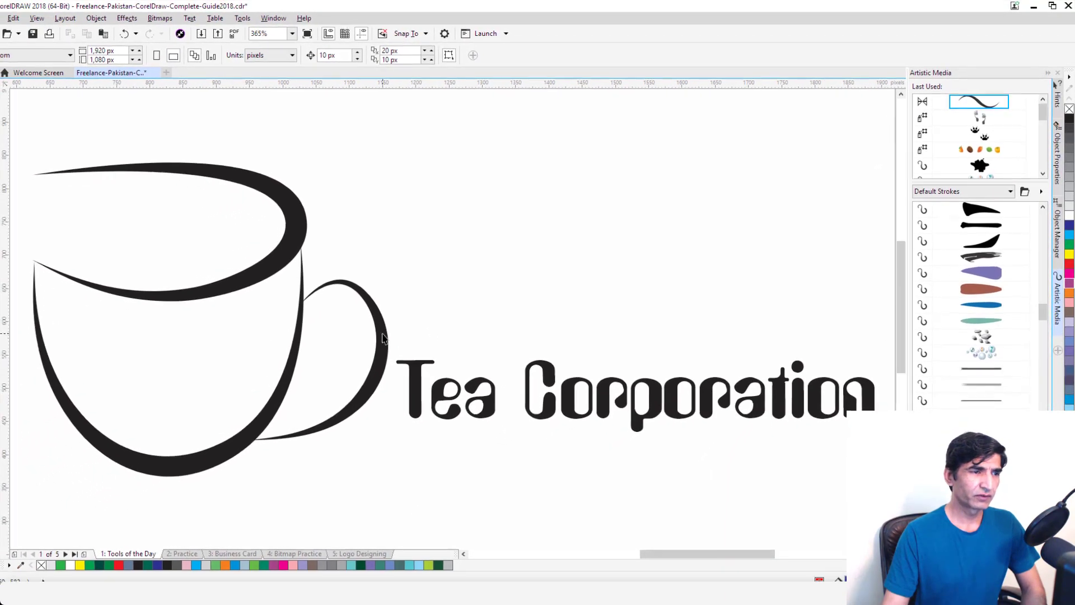
pyautogui.click(376, 339)
pyautogui.click(1069, 241)
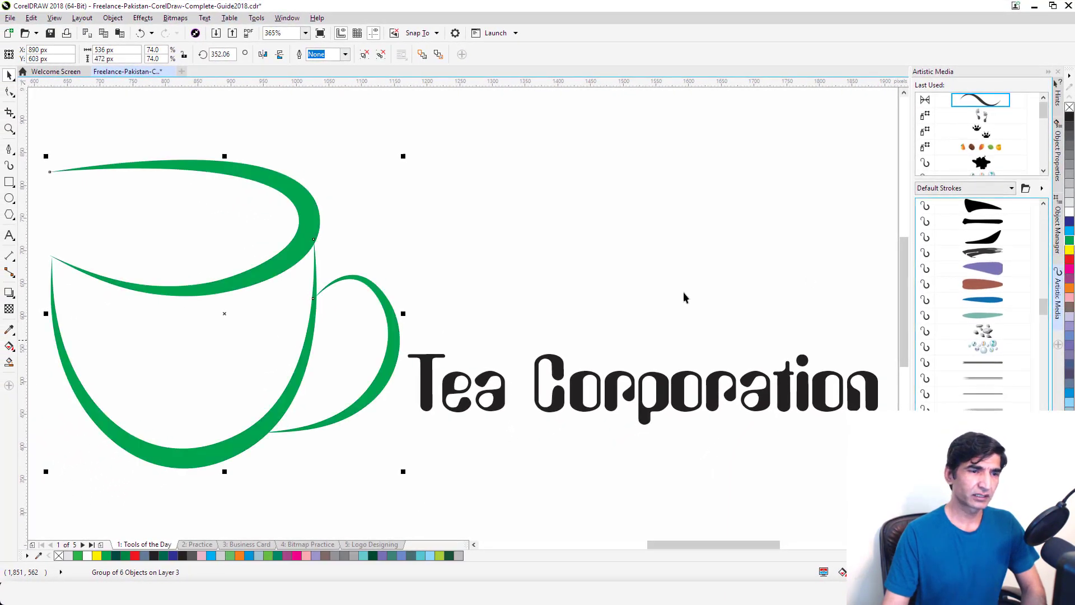
# - Try red on the "Tea Corporation" text, settle on a 90% Black fill and deselect it
pyautogui.click(584, 399)
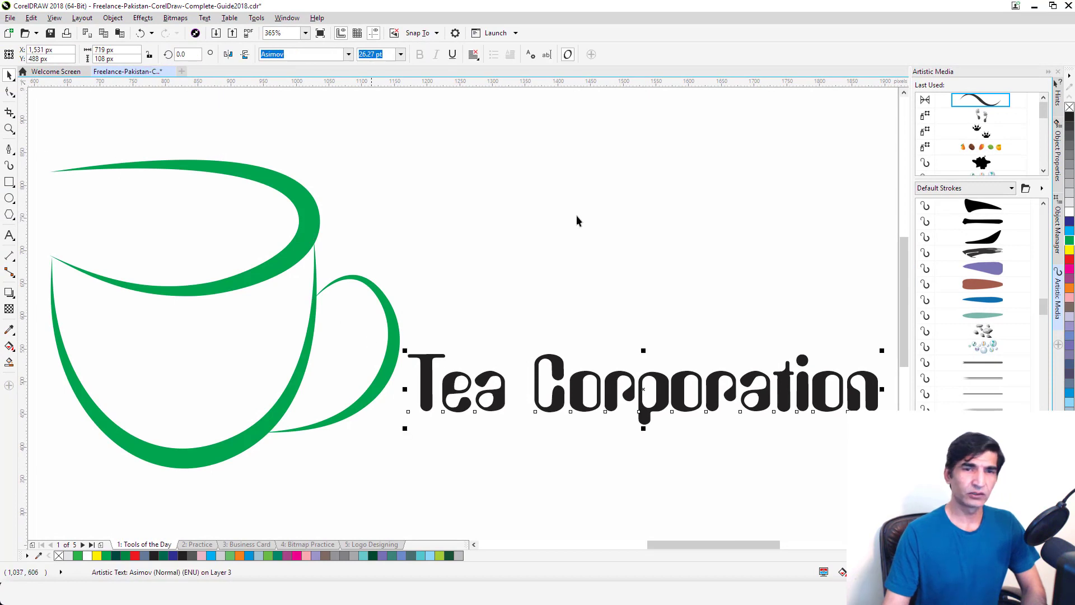
pyautogui.click(1070, 261)
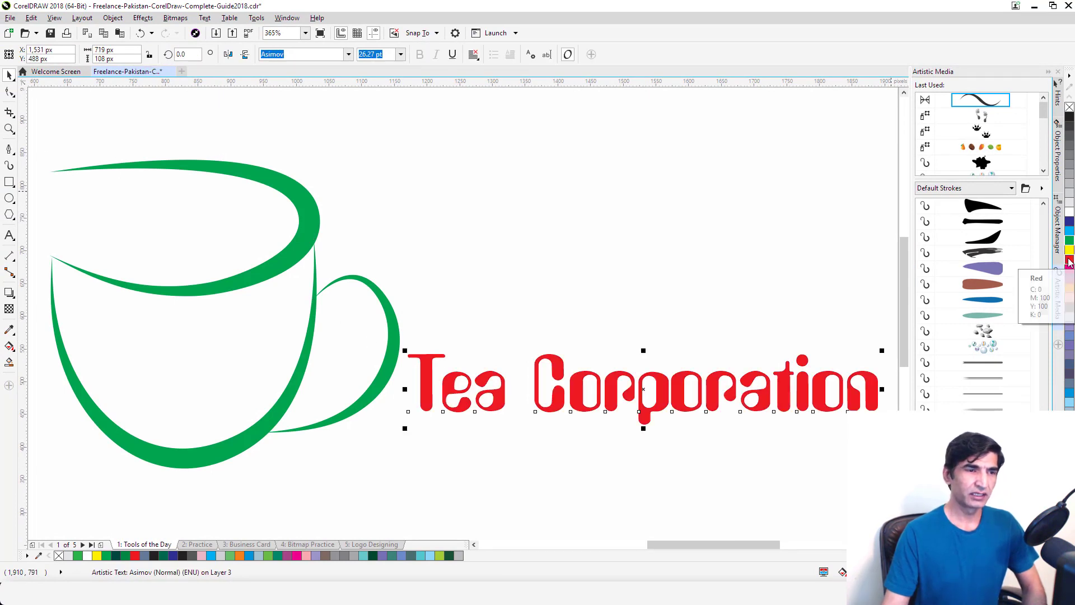
pyautogui.click(1069, 127)
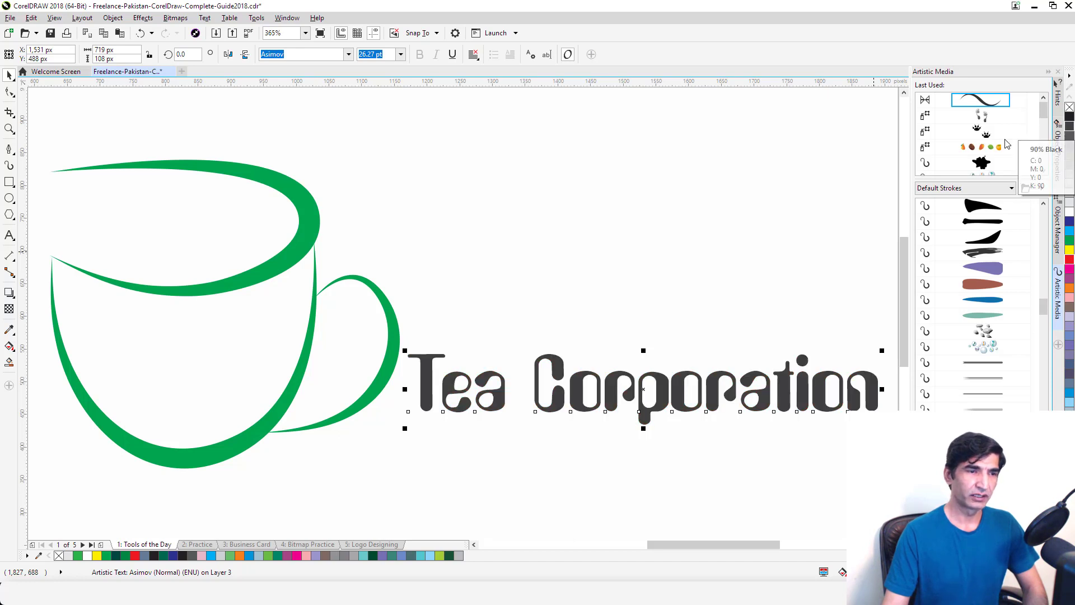
pyautogui.click(689, 162)
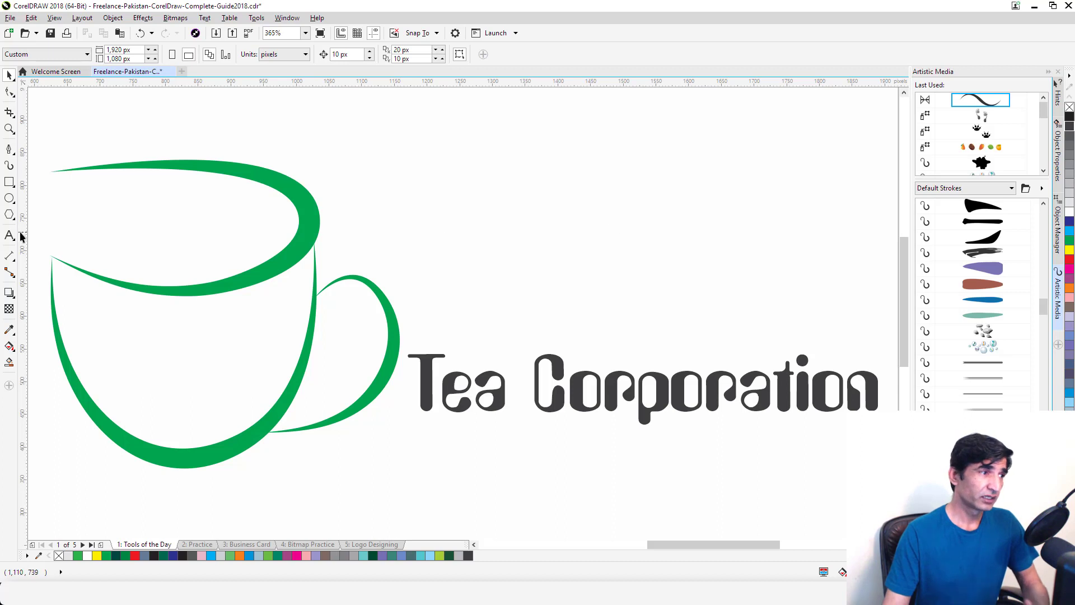
# - Draw six freehand Preset strokes 45 px wide with the Artistic Media tool above and across the logo text
pyautogui.click(9, 166)
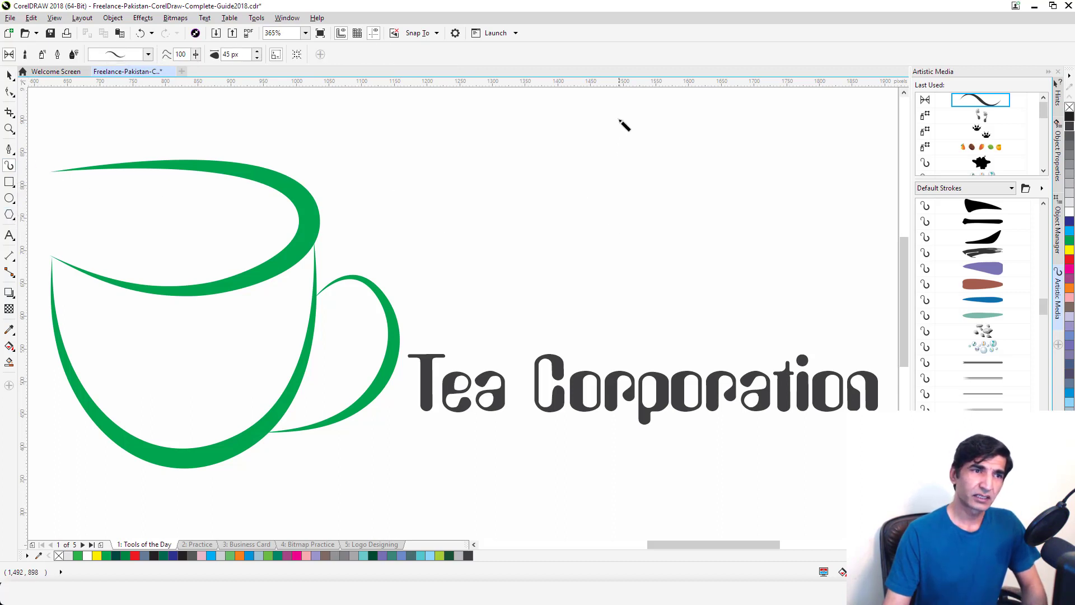
pyautogui.moveTo(620, 111)
pyautogui.mouseDown()
pyautogui.moveTo(626, 144)
pyautogui.moveTo(684, 182)
pyautogui.moveTo(696, 207)
pyautogui.moveTo(692, 240)
pyautogui.mouseUp()
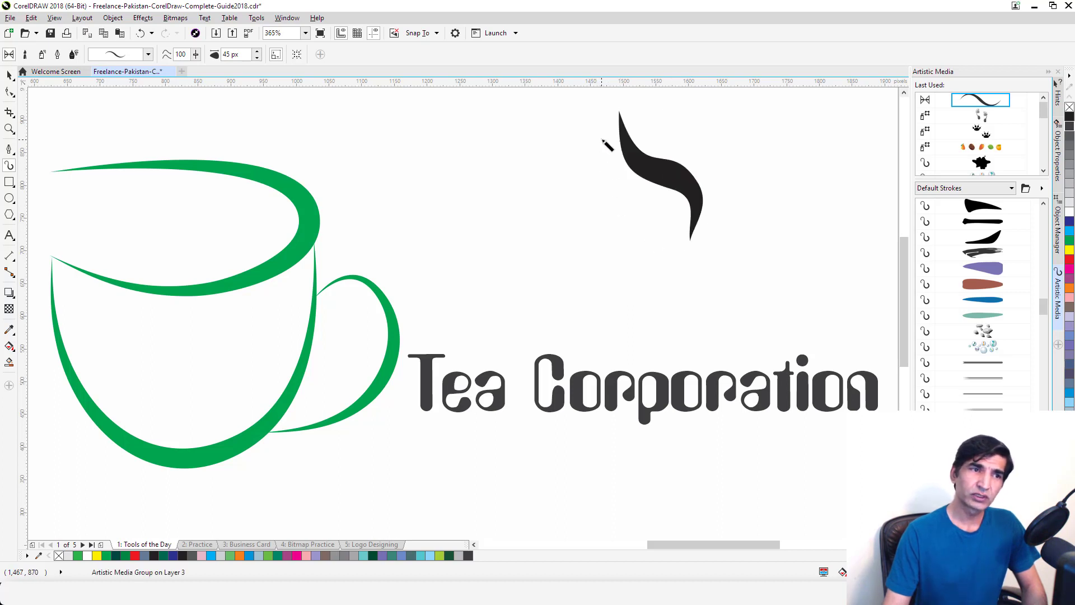
pyautogui.moveTo(602, 140)
pyautogui.mouseDown()
pyautogui.moveTo(590, 206)
pyautogui.moveTo(549, 268)
pyautogui.moveTo(554, 323)
pyautogui.mouseUp()
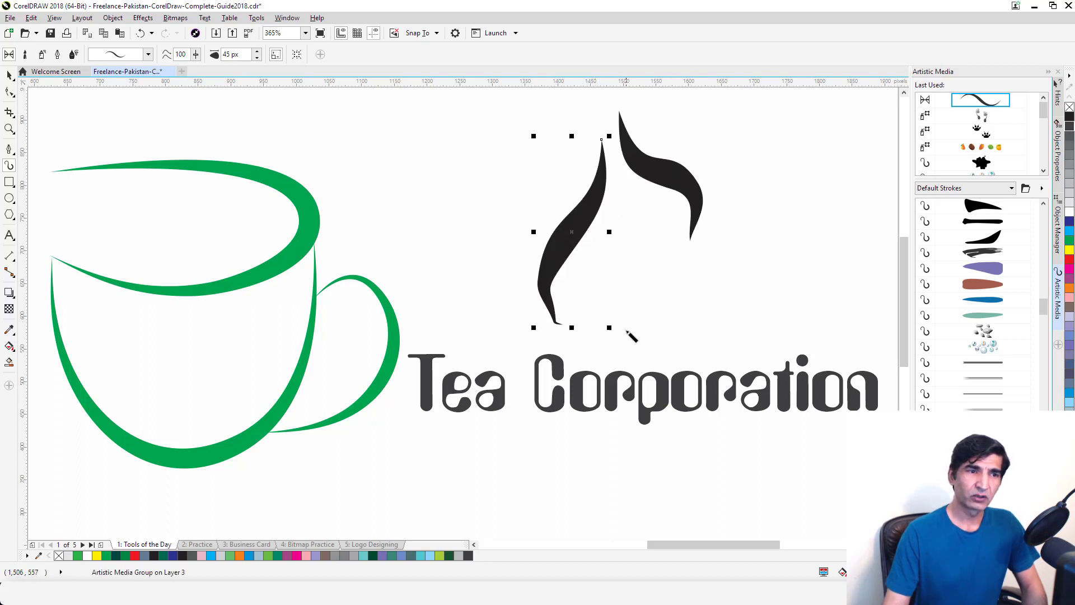
pyautogui.moveTo(622, 303)
pyautogui.mouseDown()
pyautogui.moveTo(590, 429)
pyautogui.moveTo(566, 466)
pyautogui.mouseUp()
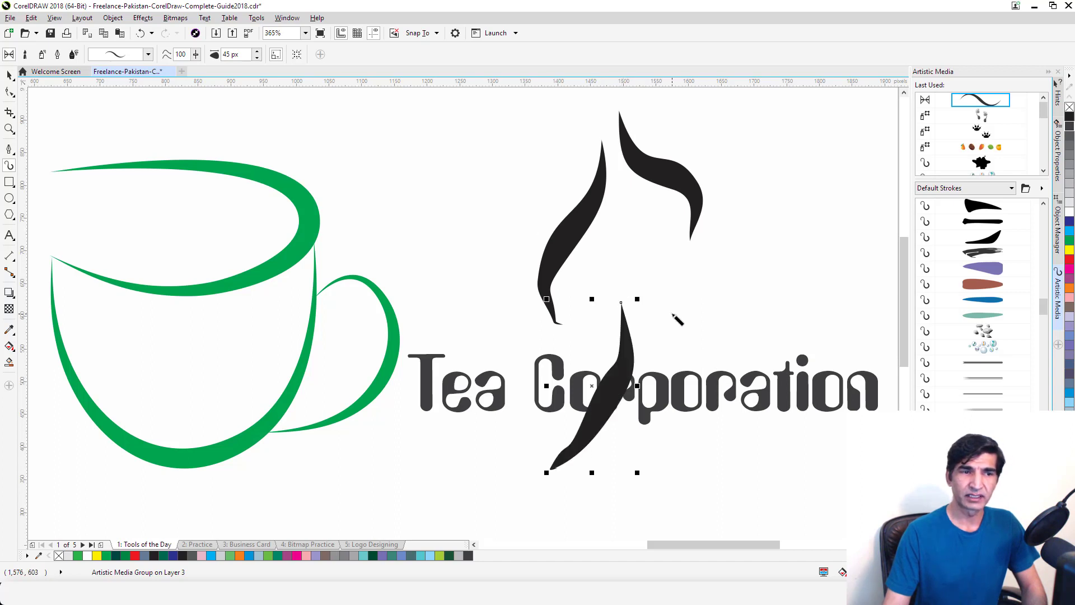
pyautogui.moveTo(665, 293)
pyautogui.mouseDown()
pyautogui.moveTo(700, 385)
pyautogui.moveTo(776, 474)
pyautogui.moveTo(828, 484)
pyautogui.mouseUp()
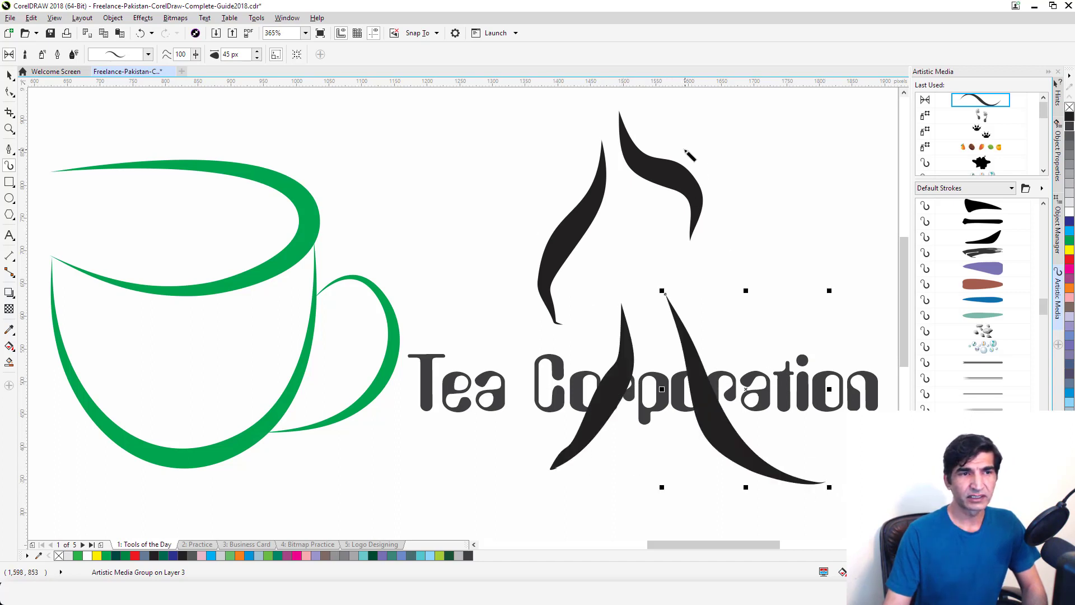
pyautogui.moveTo(685, 149); pyautogui.dragTo(744, 80)
pyautogui.moveTo(556, 189); pyautogui.dragTo(455, 100)
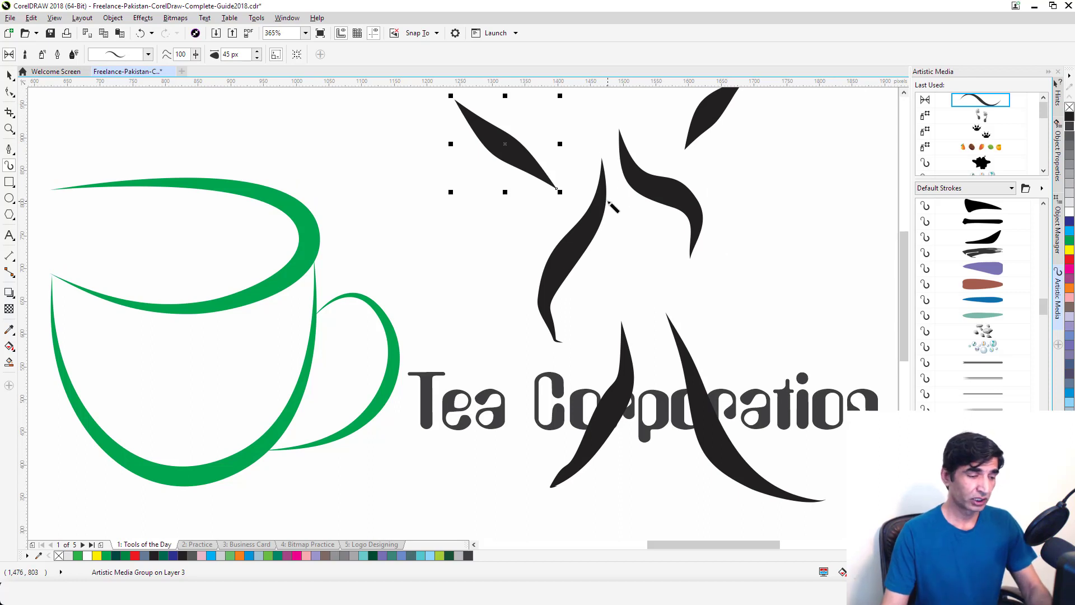
# - Undo all six freehand strokes drawn around the logo text
pyautogui.hotkey('ctrl', 'z')
pyautogui.hotkey('ctrl', 'z')
pyautogui.hotkey('ctrl', 'z')
pyautogui.hotkey('ctrl', 'z')
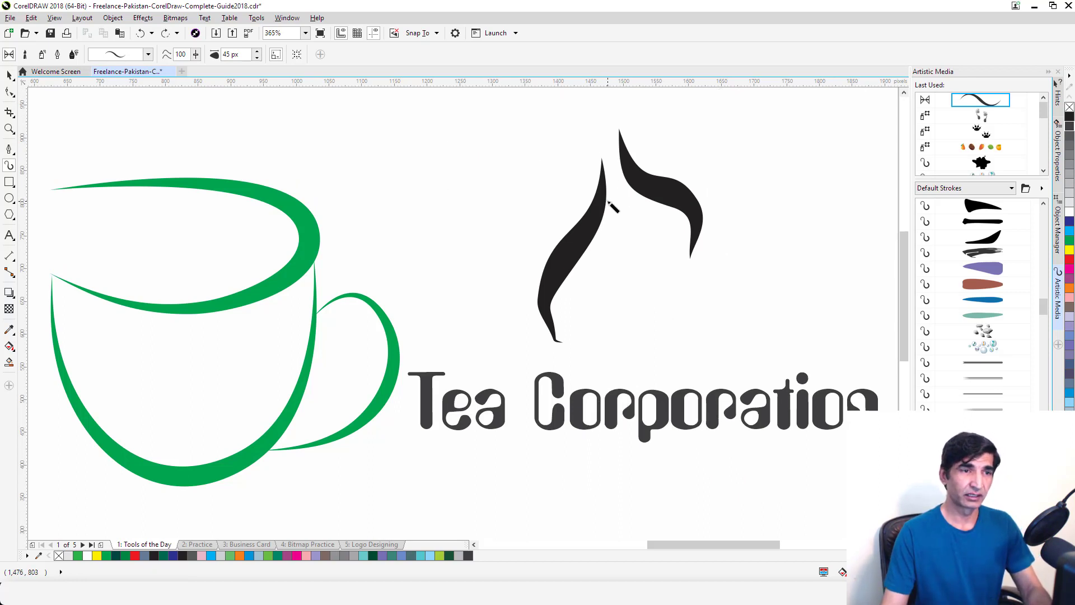
pyautogui.hotkey('ctrl', 'z')
pyautogui.hotkey('ctrl', 'z')
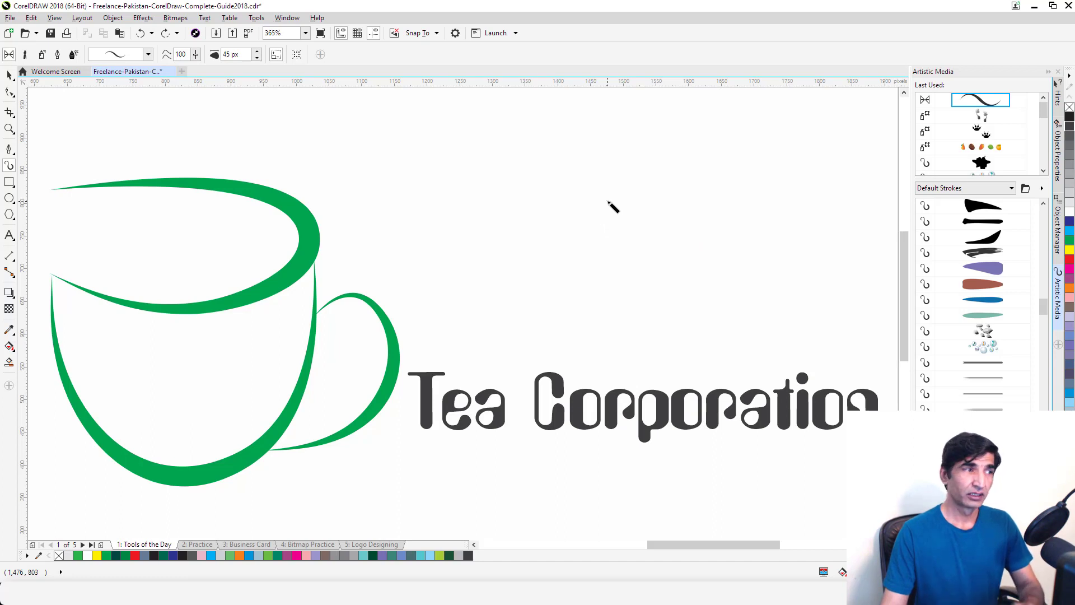